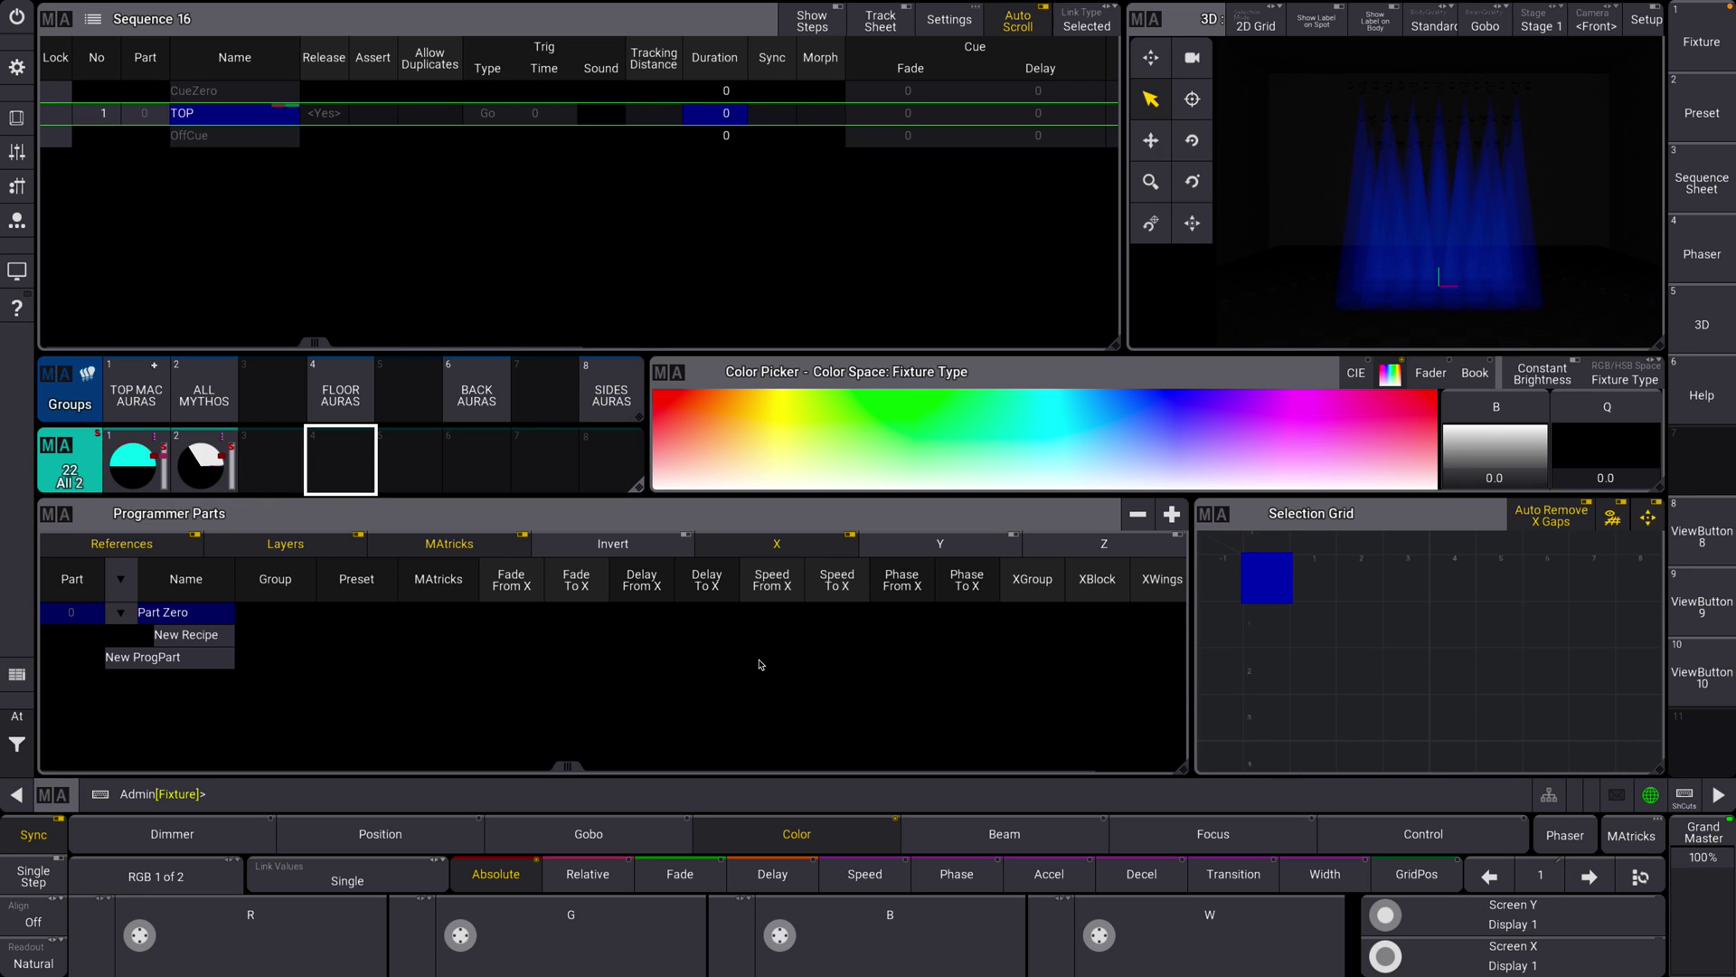
Open the settings of empty preset 4 in the All 2 pool and insert a new recipe
{"action": "left_click", "coordinate": [344, 470]}
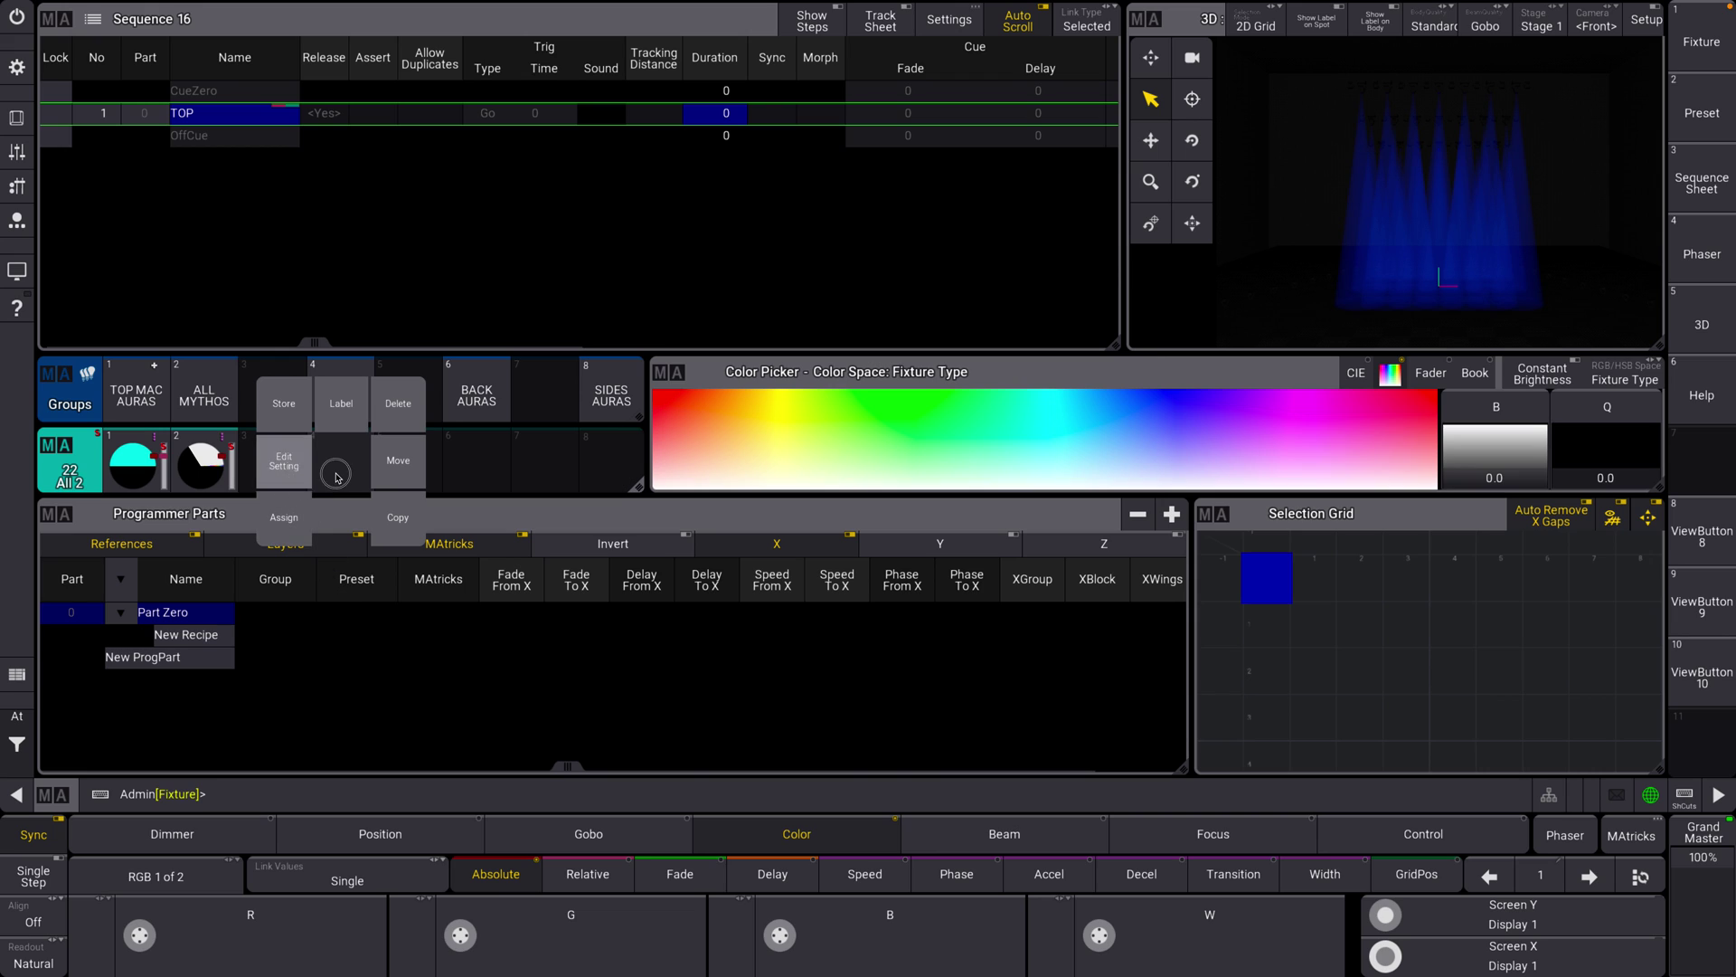
{"action": "left_click", "coordinate": [352, 466]}
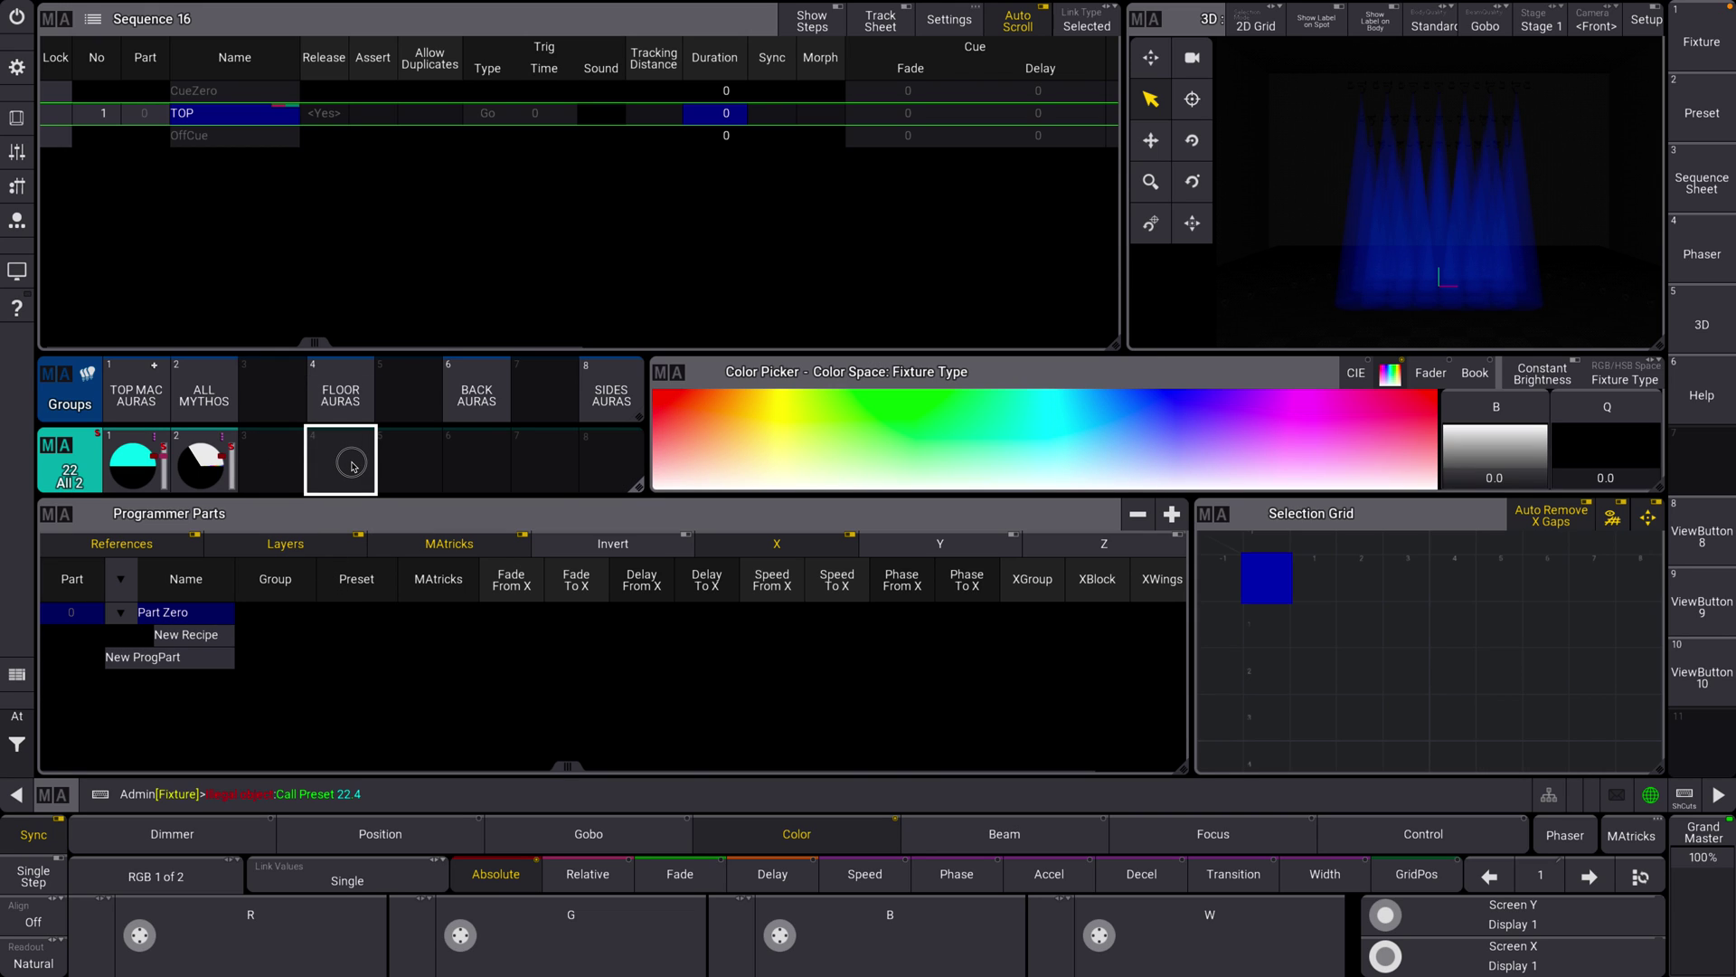
{"action": "left_click", "coordinate": [353, 465]}
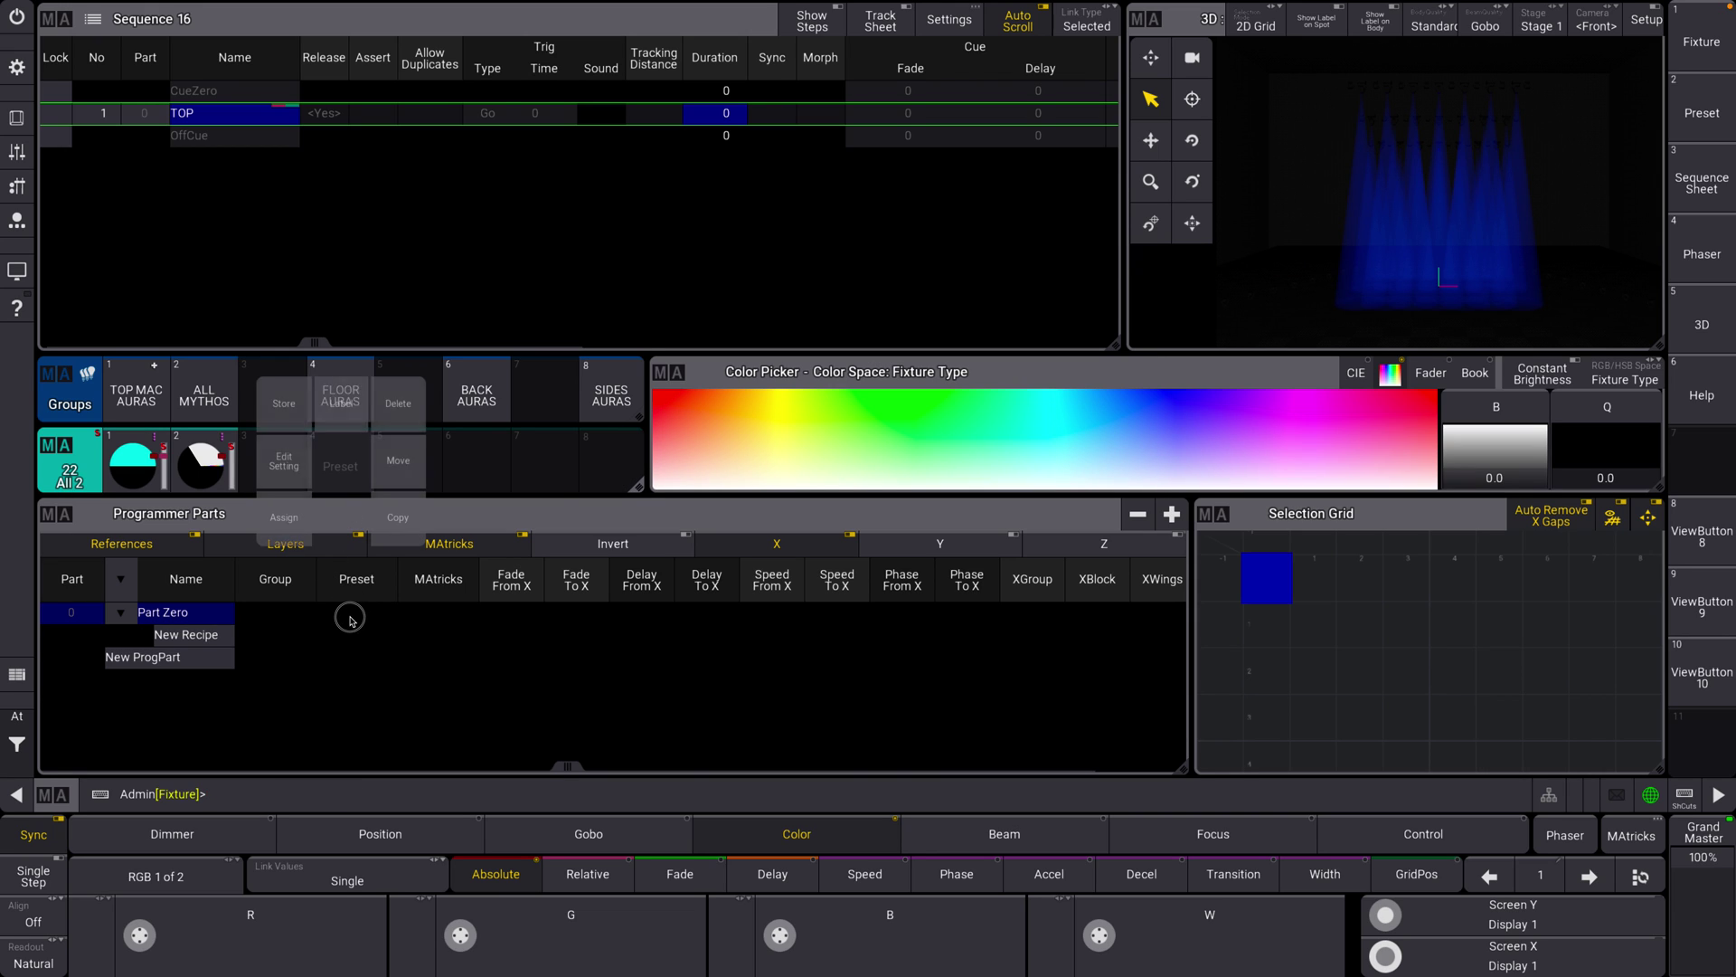
{"action": "left_click", "coordinate": [269, 465]}
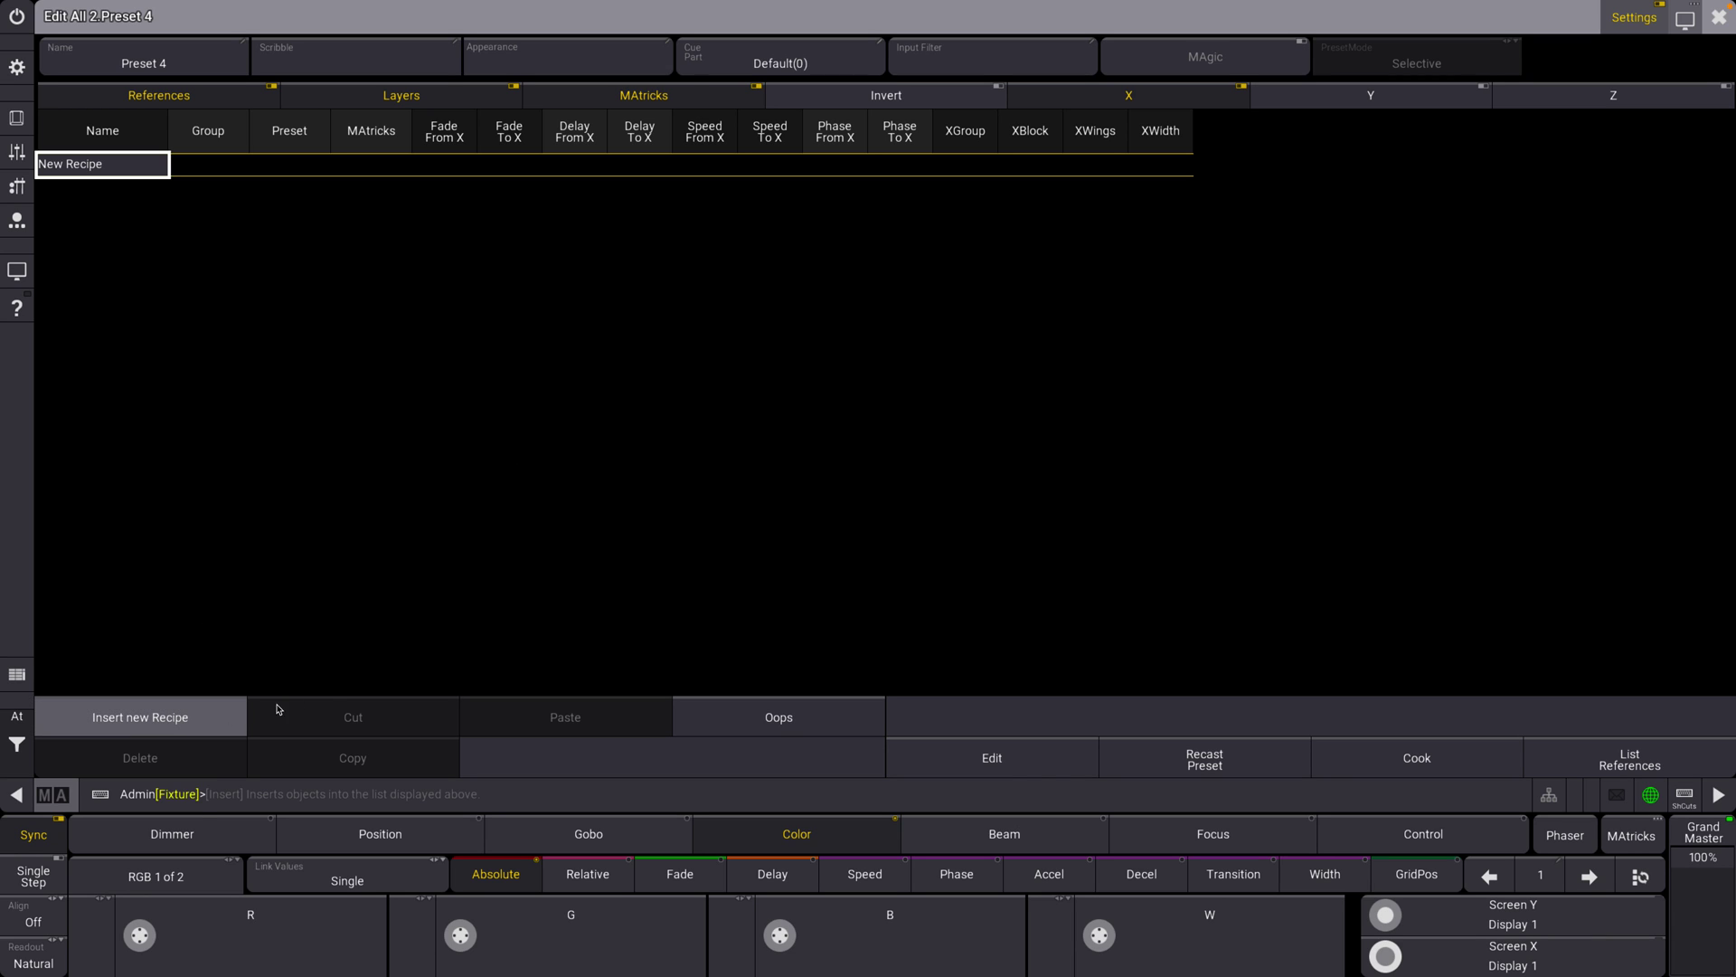
{"action": "left_click", "coordinate": [192, 723]}
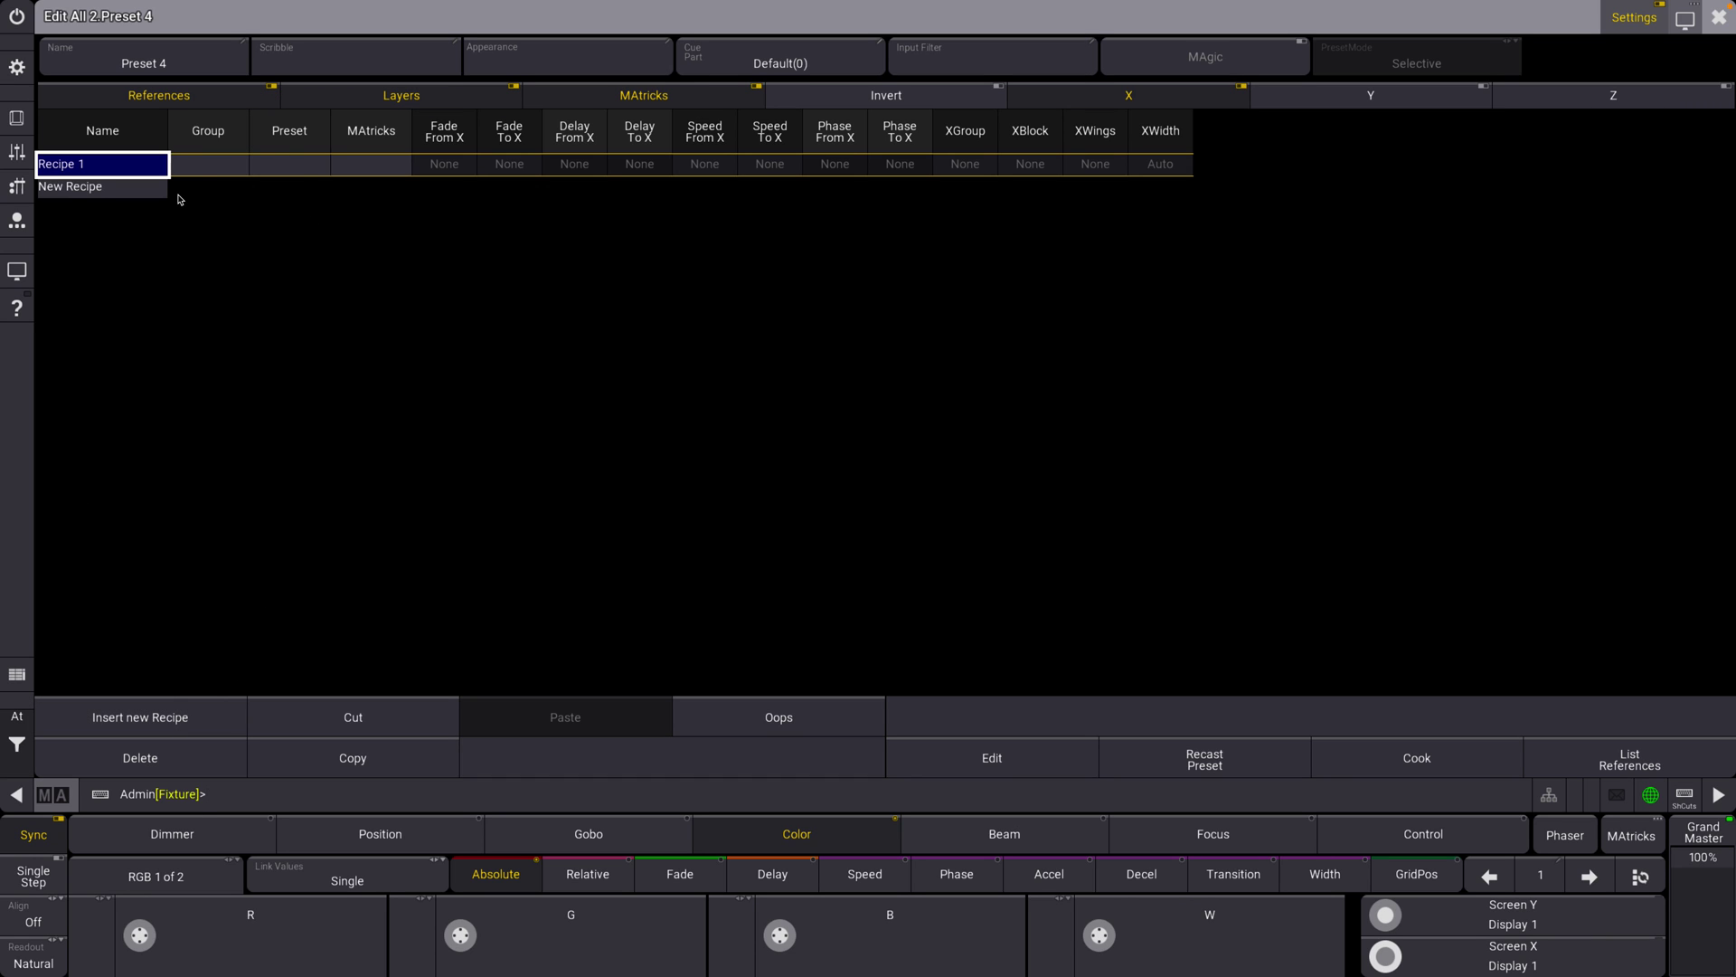
Assign group 2 'ALL MYTHOS' and All 1 preset 16 Red White to Recipe 1
{"action": "left_click", "coordinate": [226, 171]}
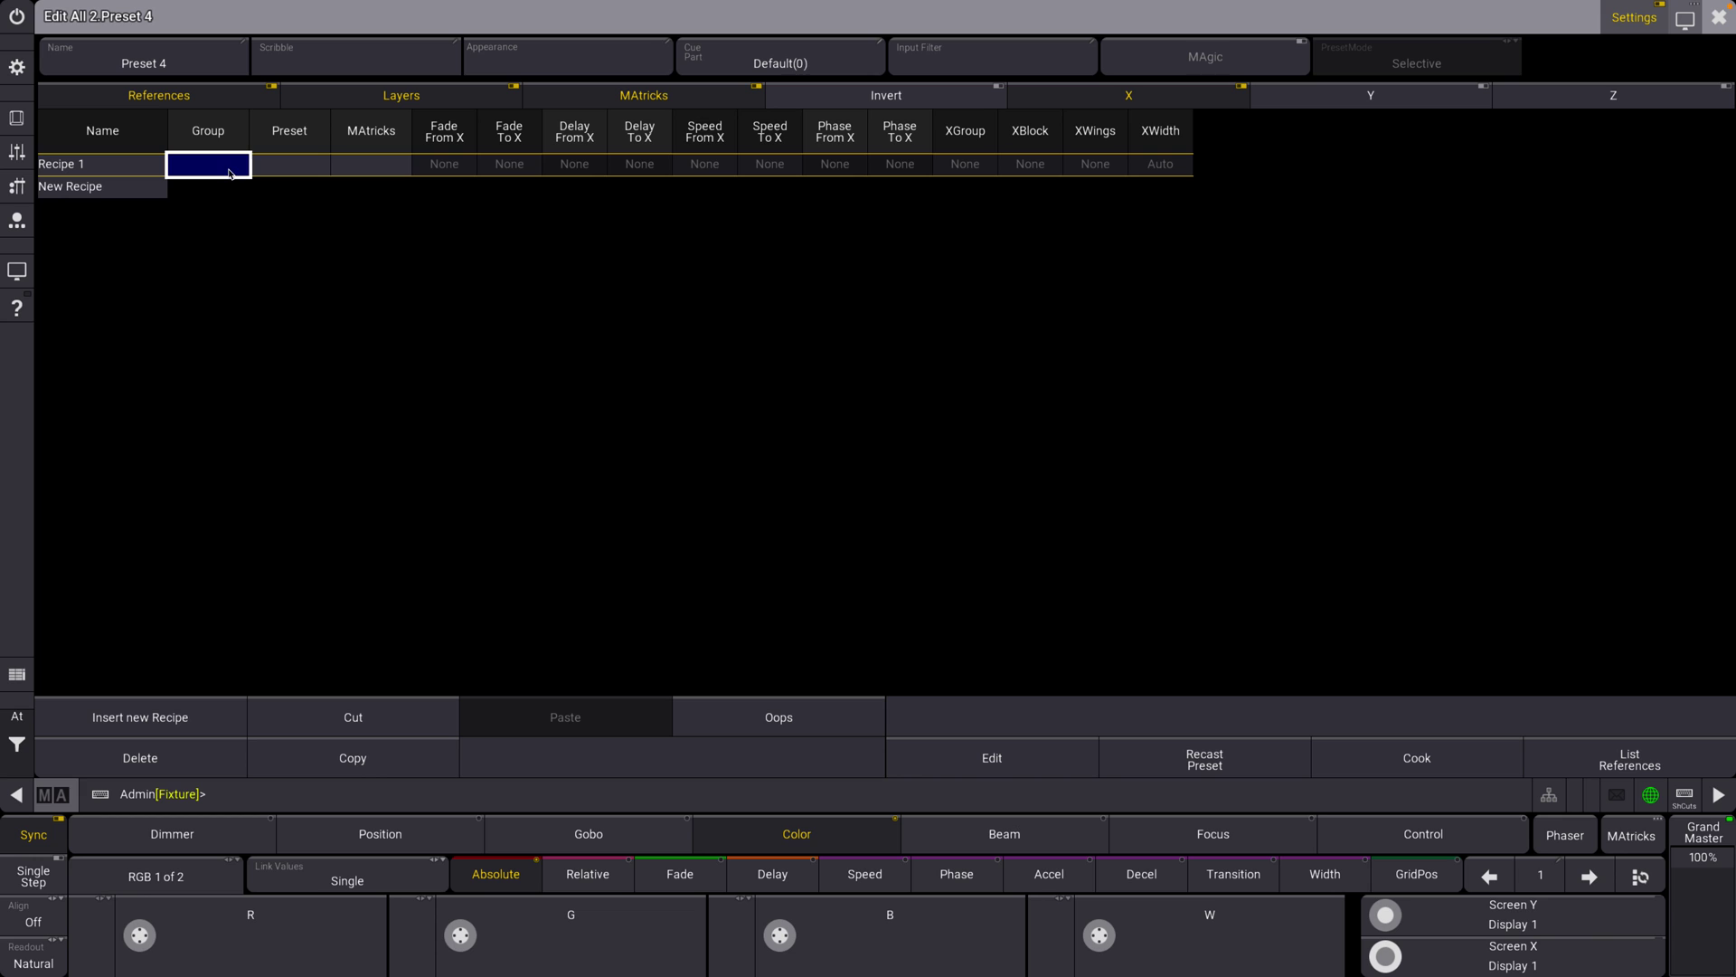
{"action": "left_click", "coordinate": [217, 164]}
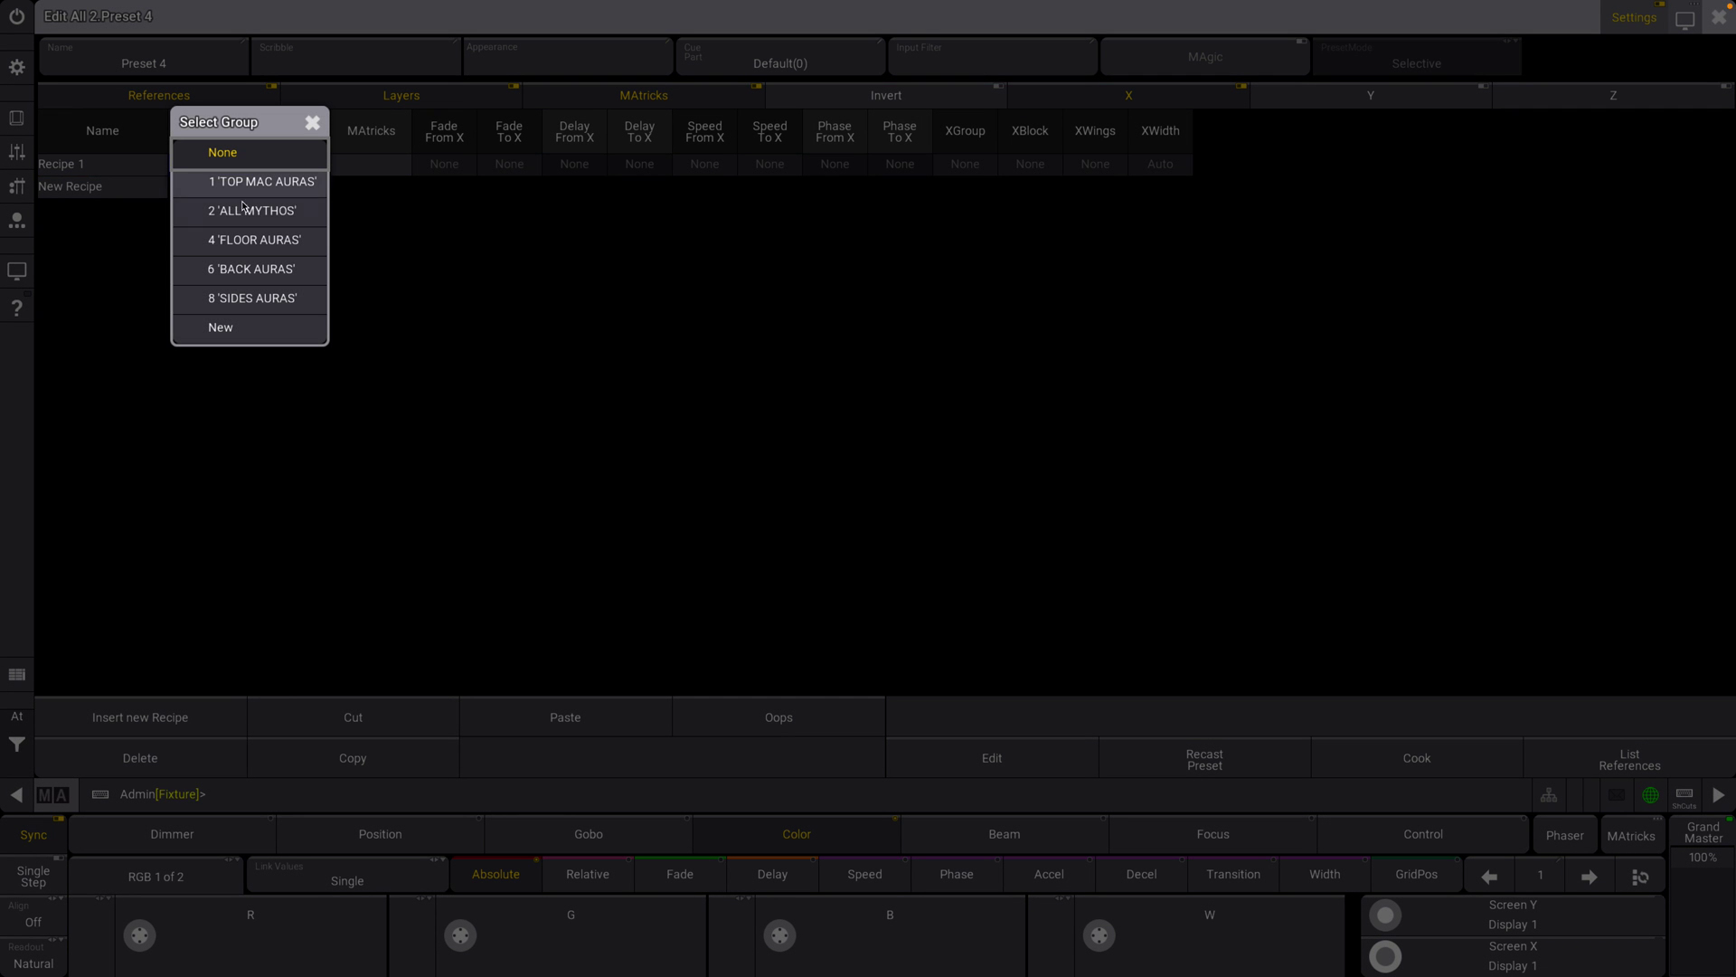
{"action": "left_click", "coordinate": [256, 217]}
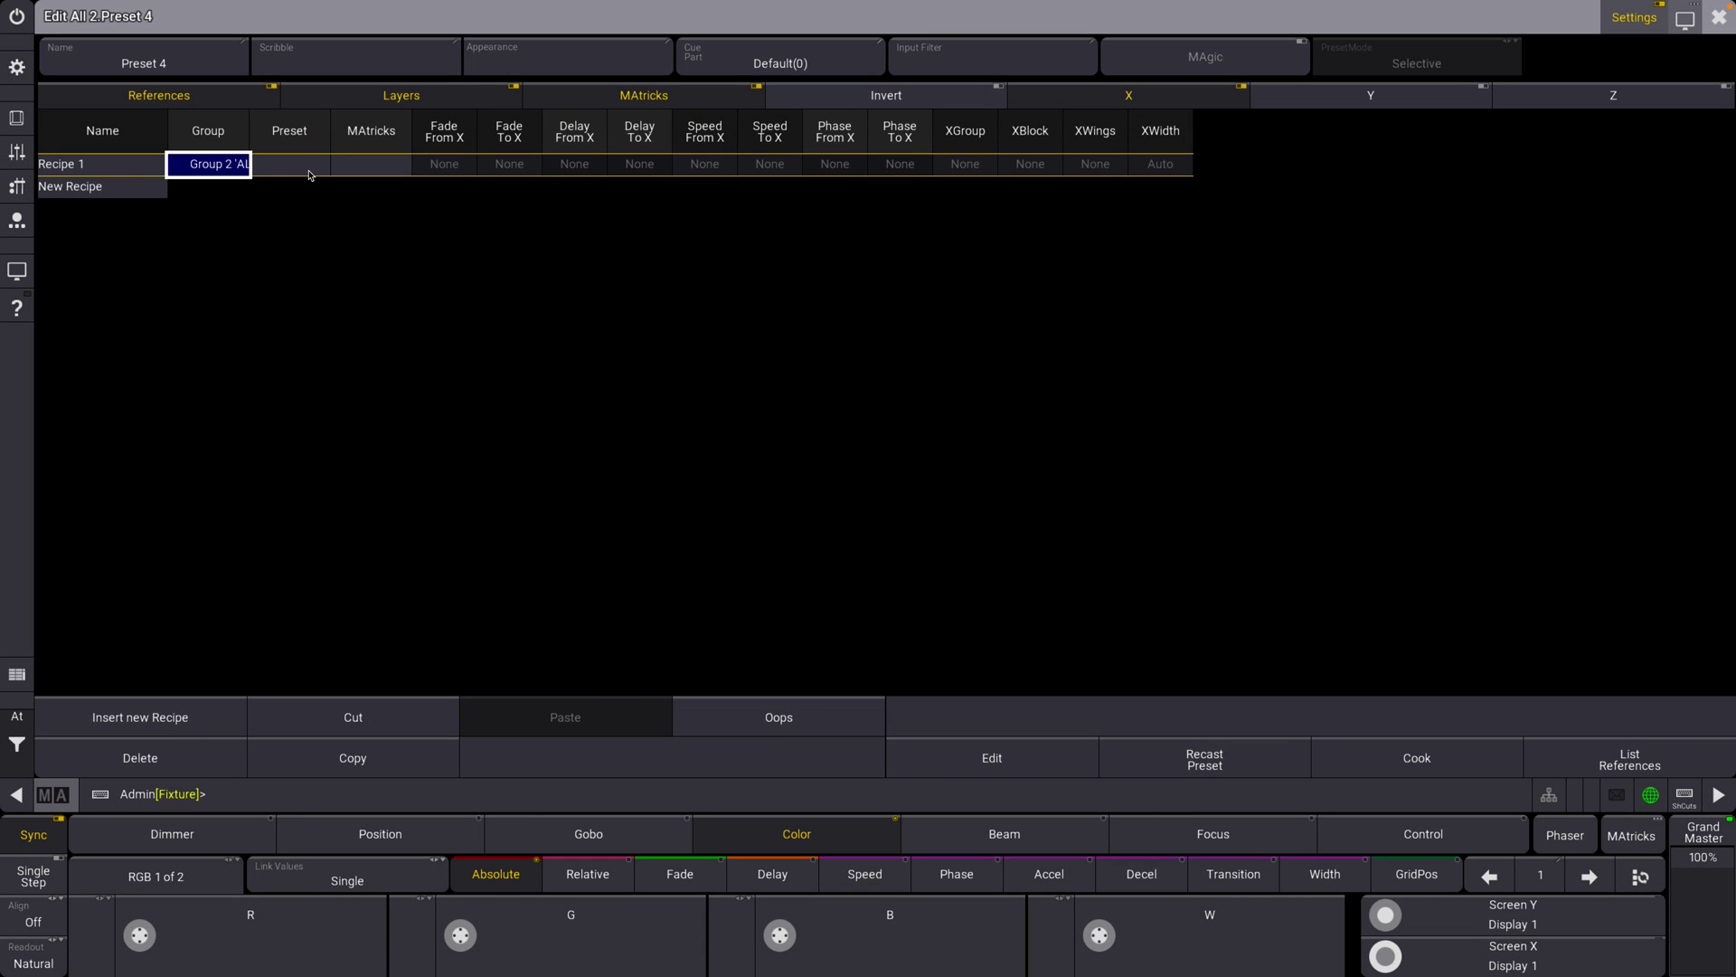
{"action": "left_click", "coordinate": [310, 175]}
{"action": "left_click", "coordinate": [308, 188]}
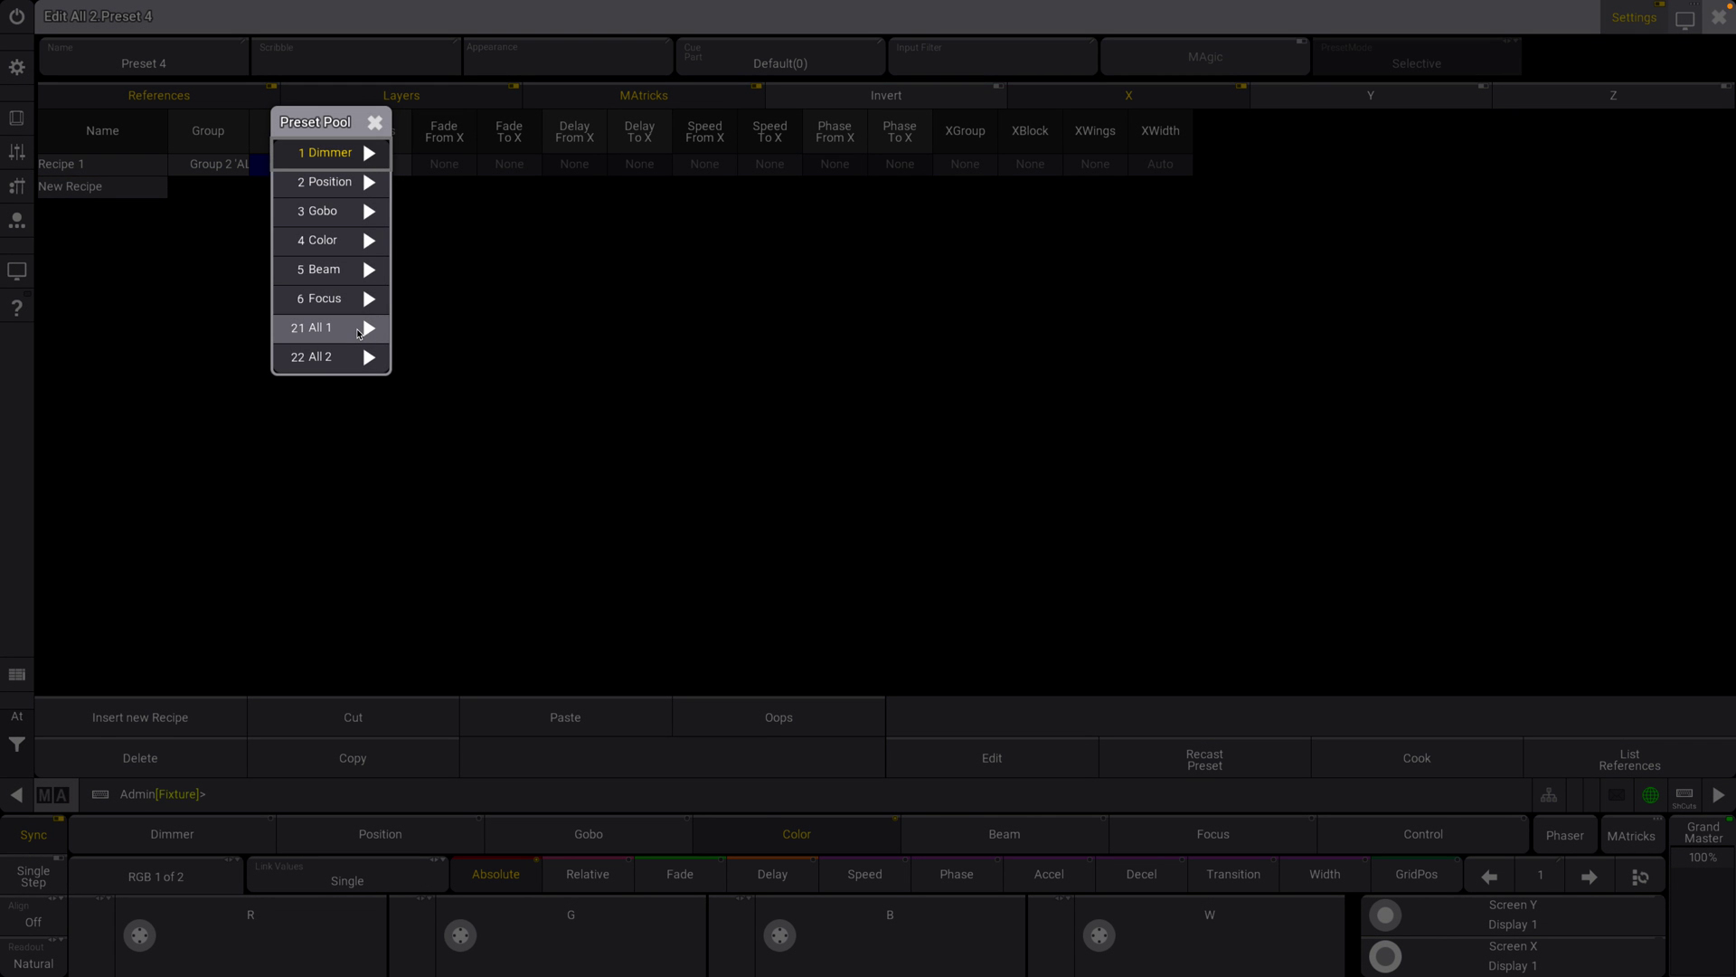
{"action": "left_click", "coordinate": [362, 327]}
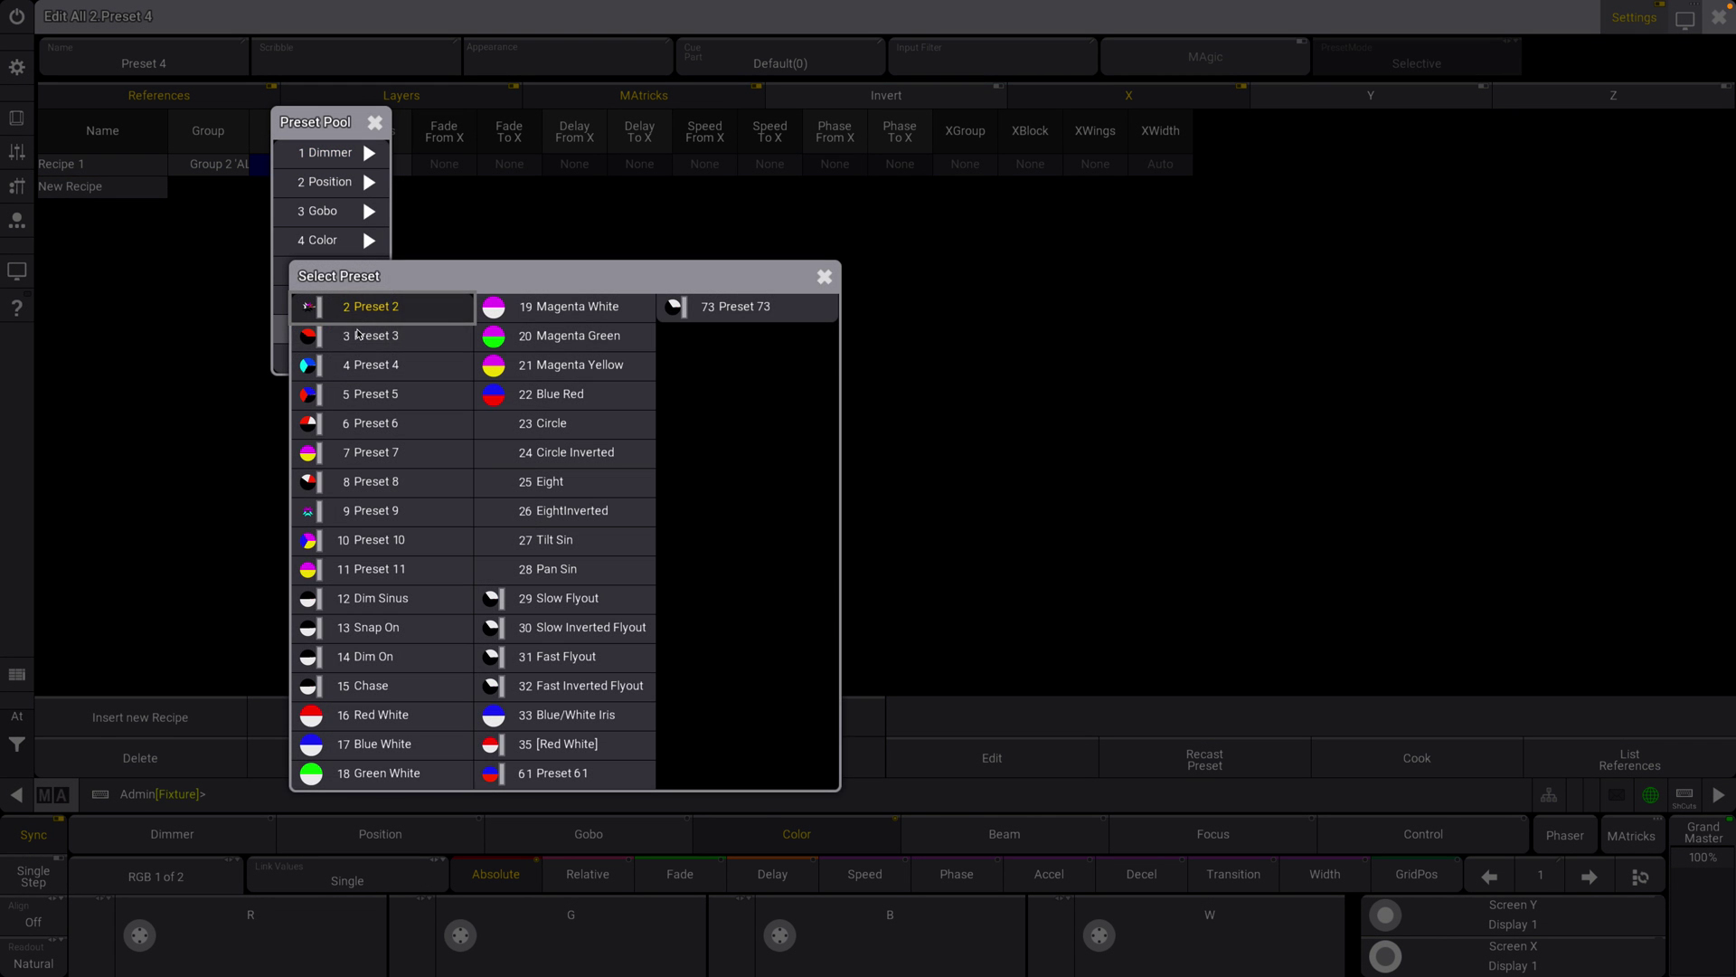
{"action": "left_click", "coordinate": [395, 718]}
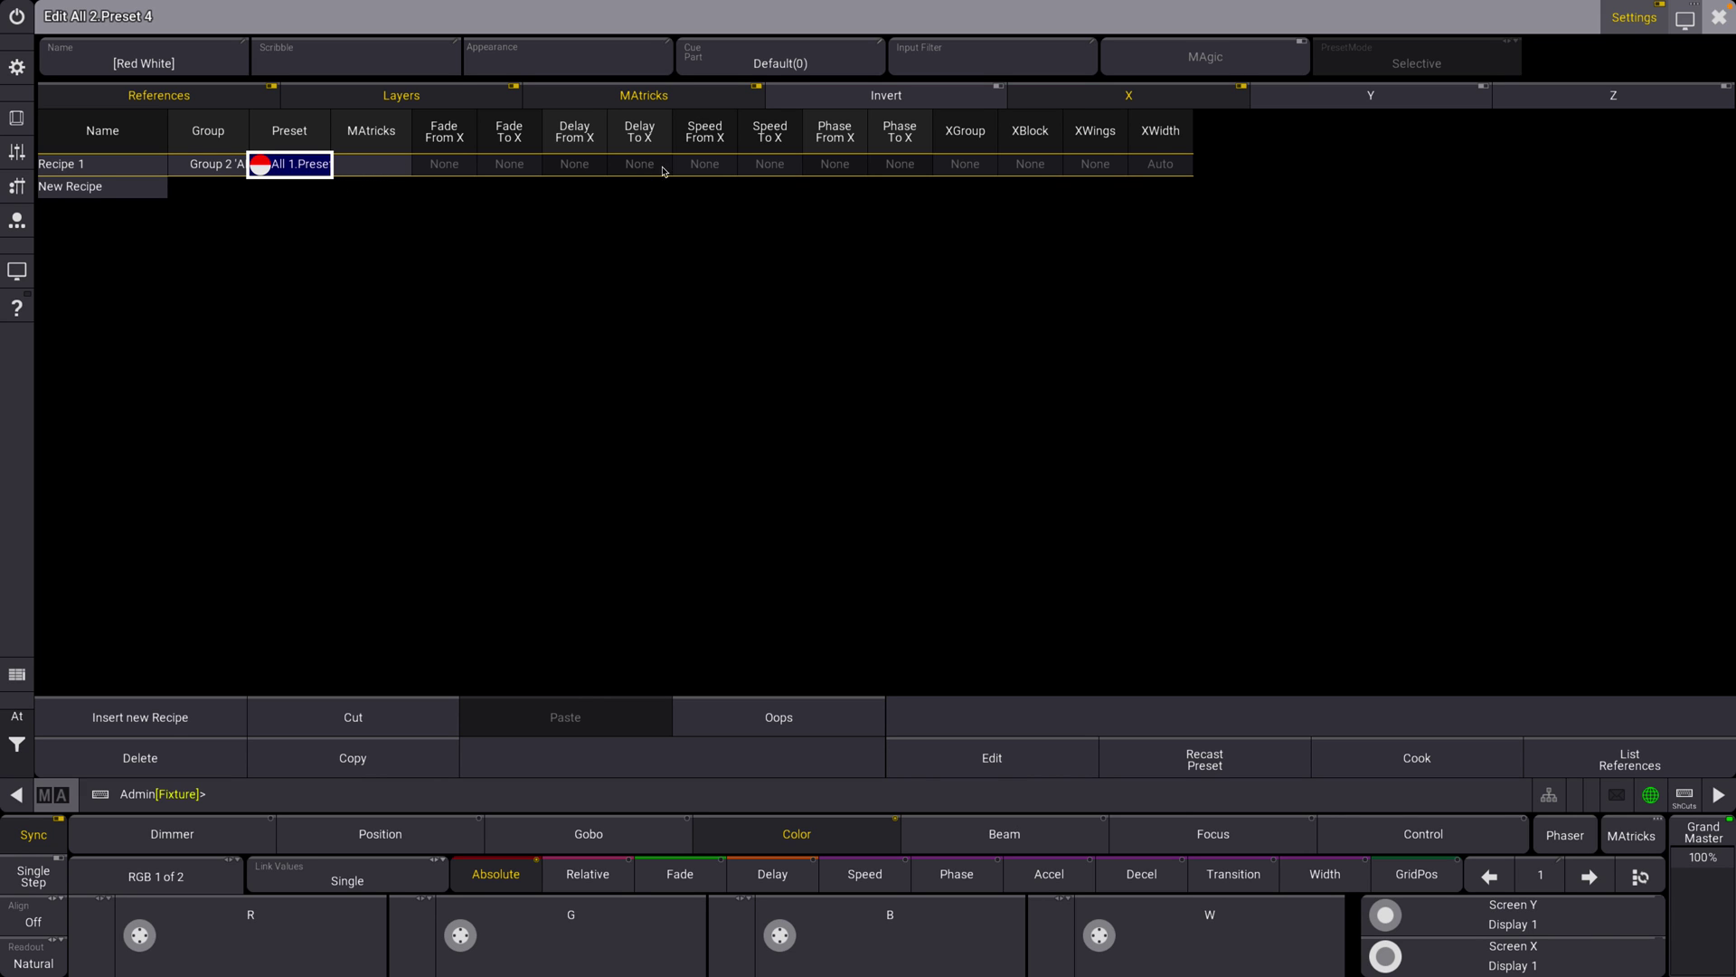
Set the recipe's Phase From X to 0 and Phase To X to 360
{"action": "double_click", "coordinate": [850, 166]}
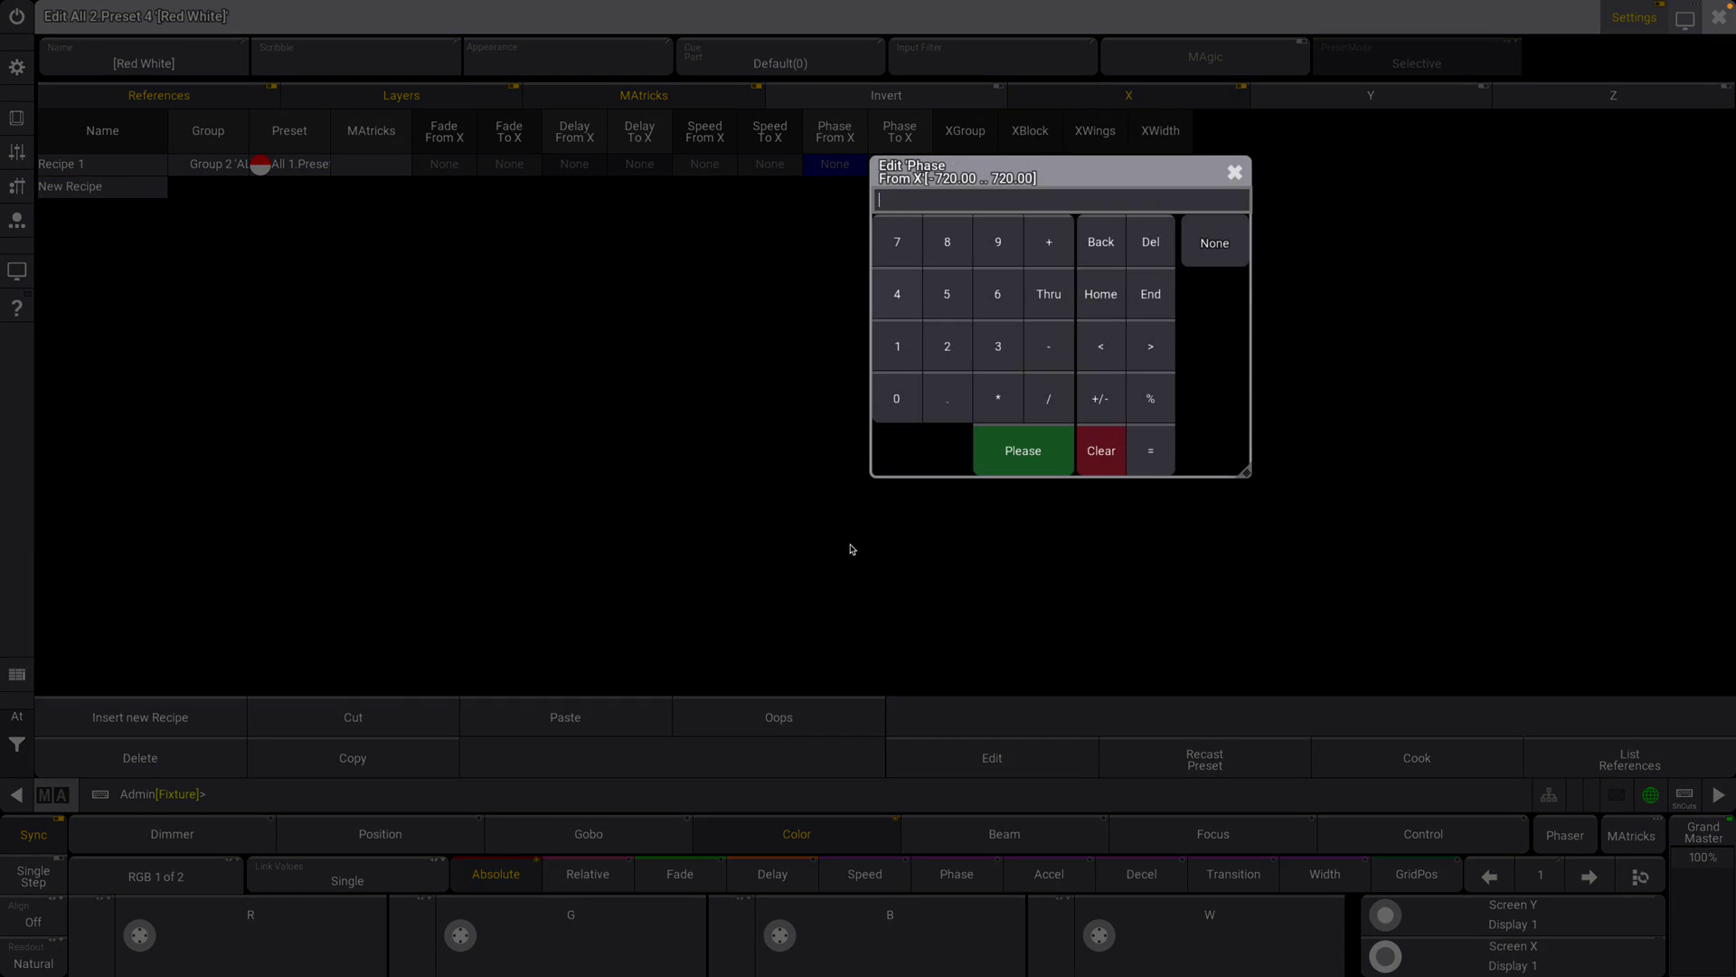
{"action": "left_click", "coordinate": [896, 398]}
{"action": "left_click", "coordinate": [1023, 450]}
{"action": "left_click", "coordinate": [913, 167]}
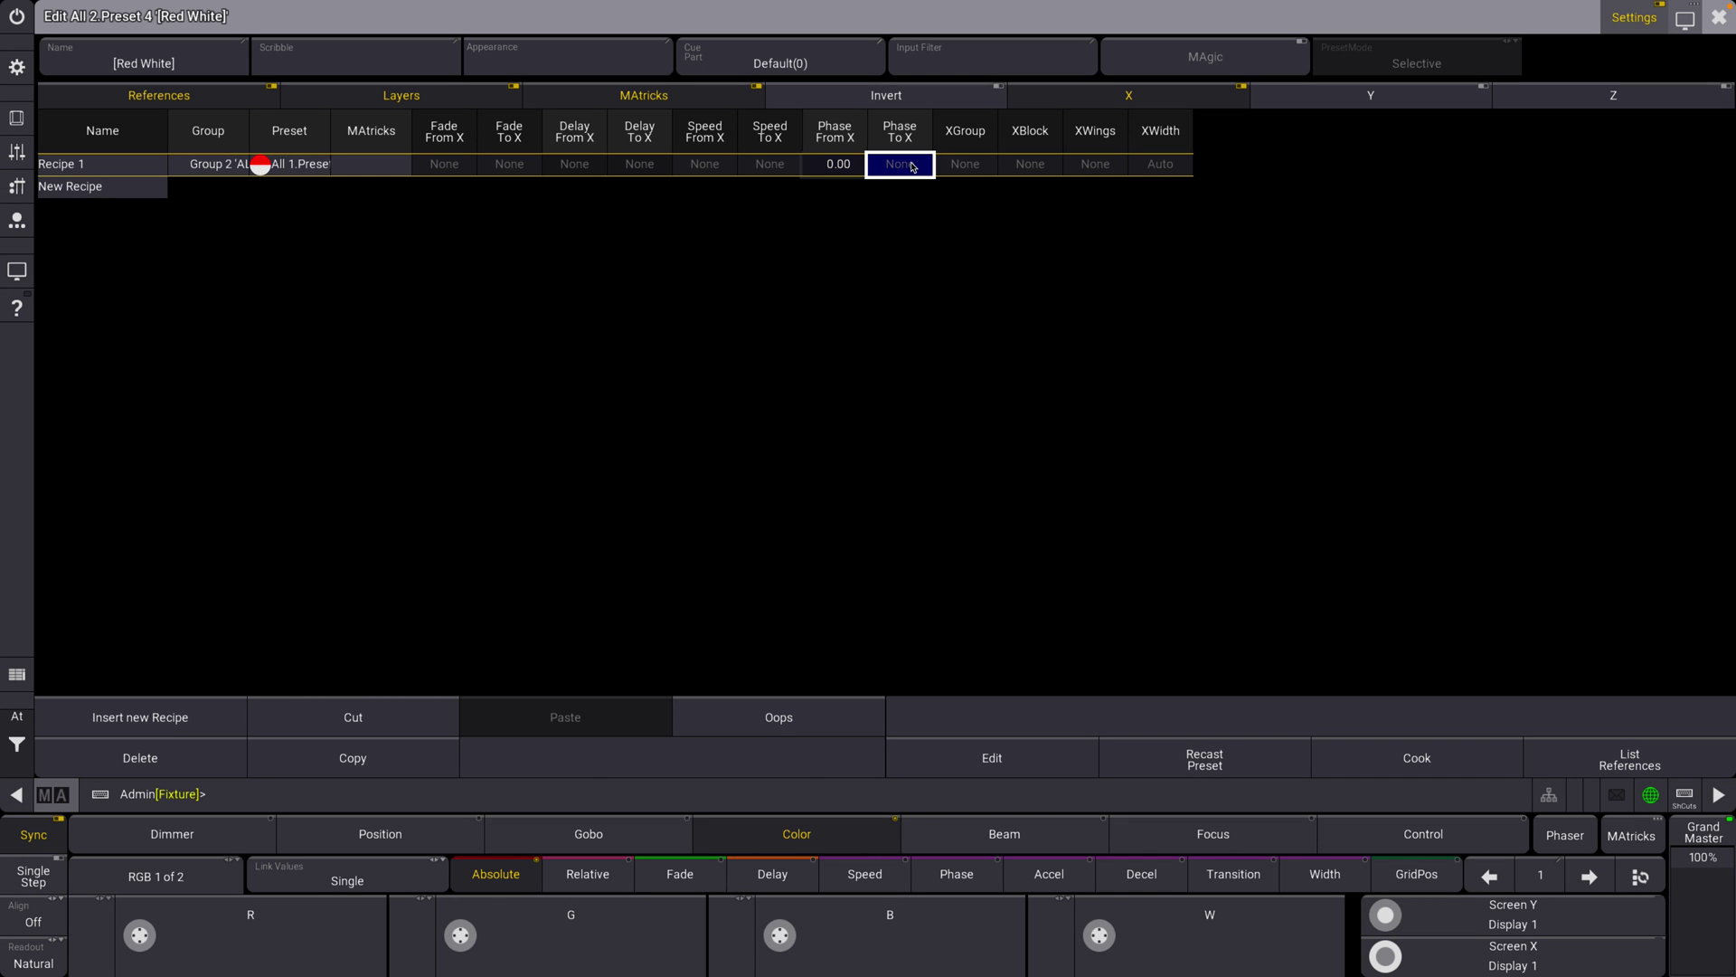
{"action": "left_click", "coordinate": [914, 167]}
{"action": "left_click", "coordinate": [1063, 346]}
{"action": "left_click", "coordinate": [1063, 294]}
{"action": "left_click", "coordinate": [962, 398]}
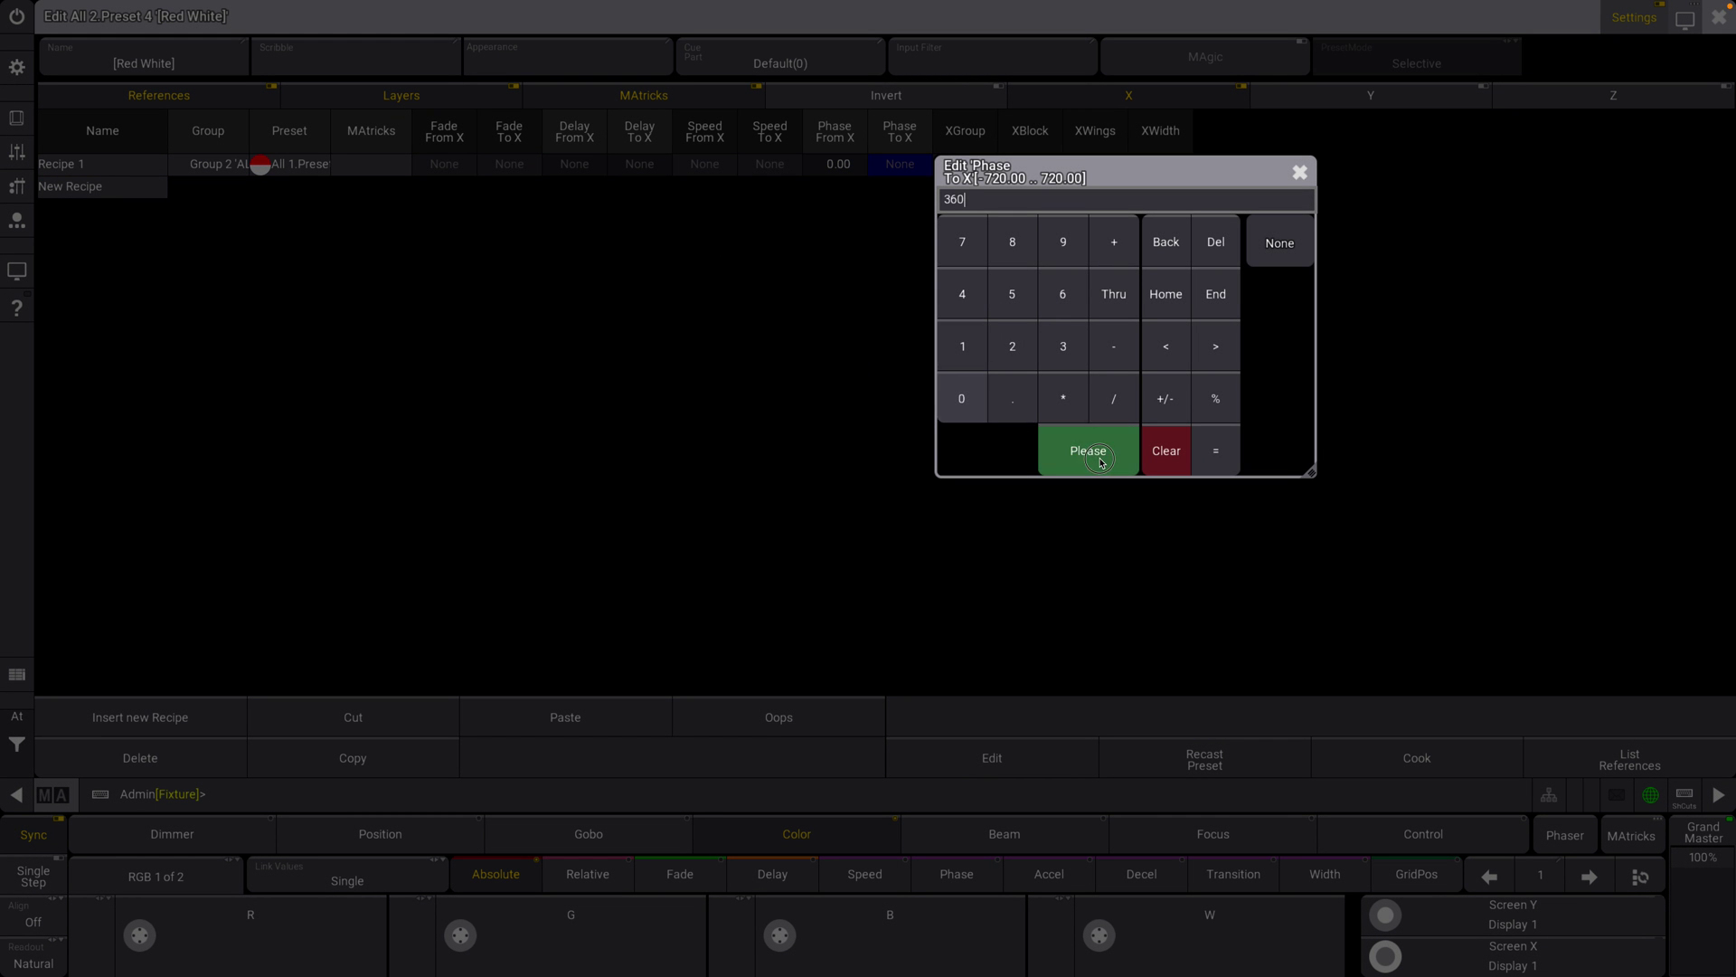
{"action": "left_click", "coordinate": [1100, 459]}
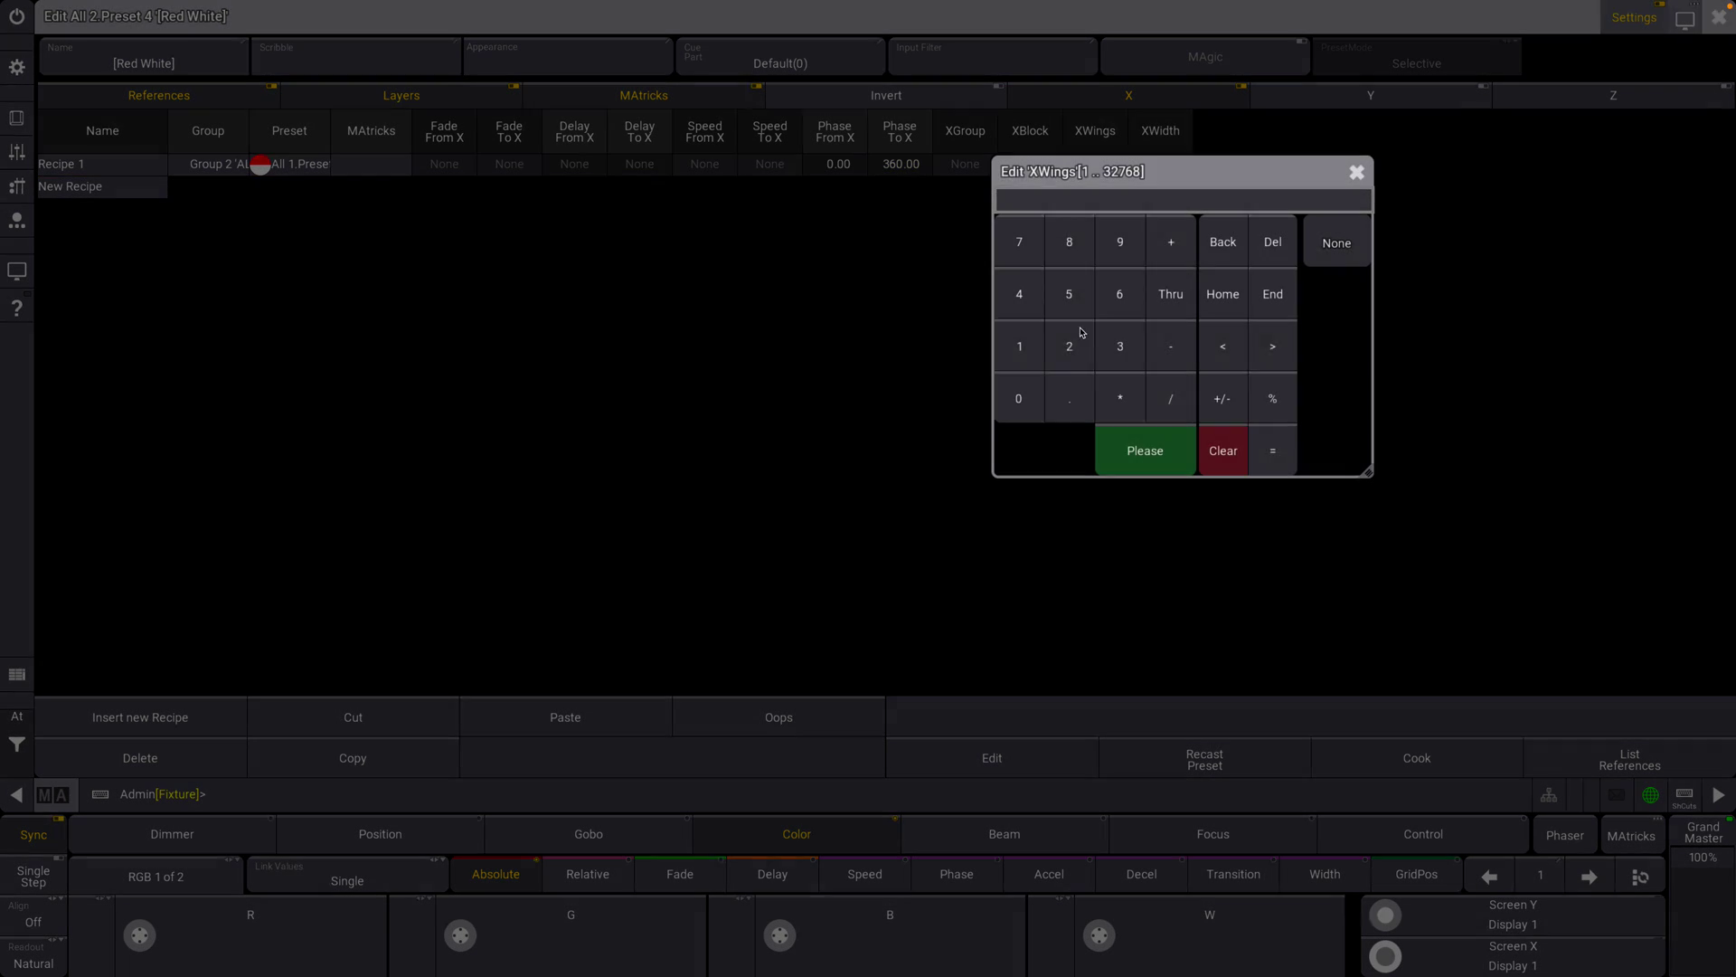
Set the recipe's XWings to 2 and close the preset editor
{"action": "double_click", "coordinate": [1096, 164]}
{"action": "left_click", "coordinate": [1069, 347]}
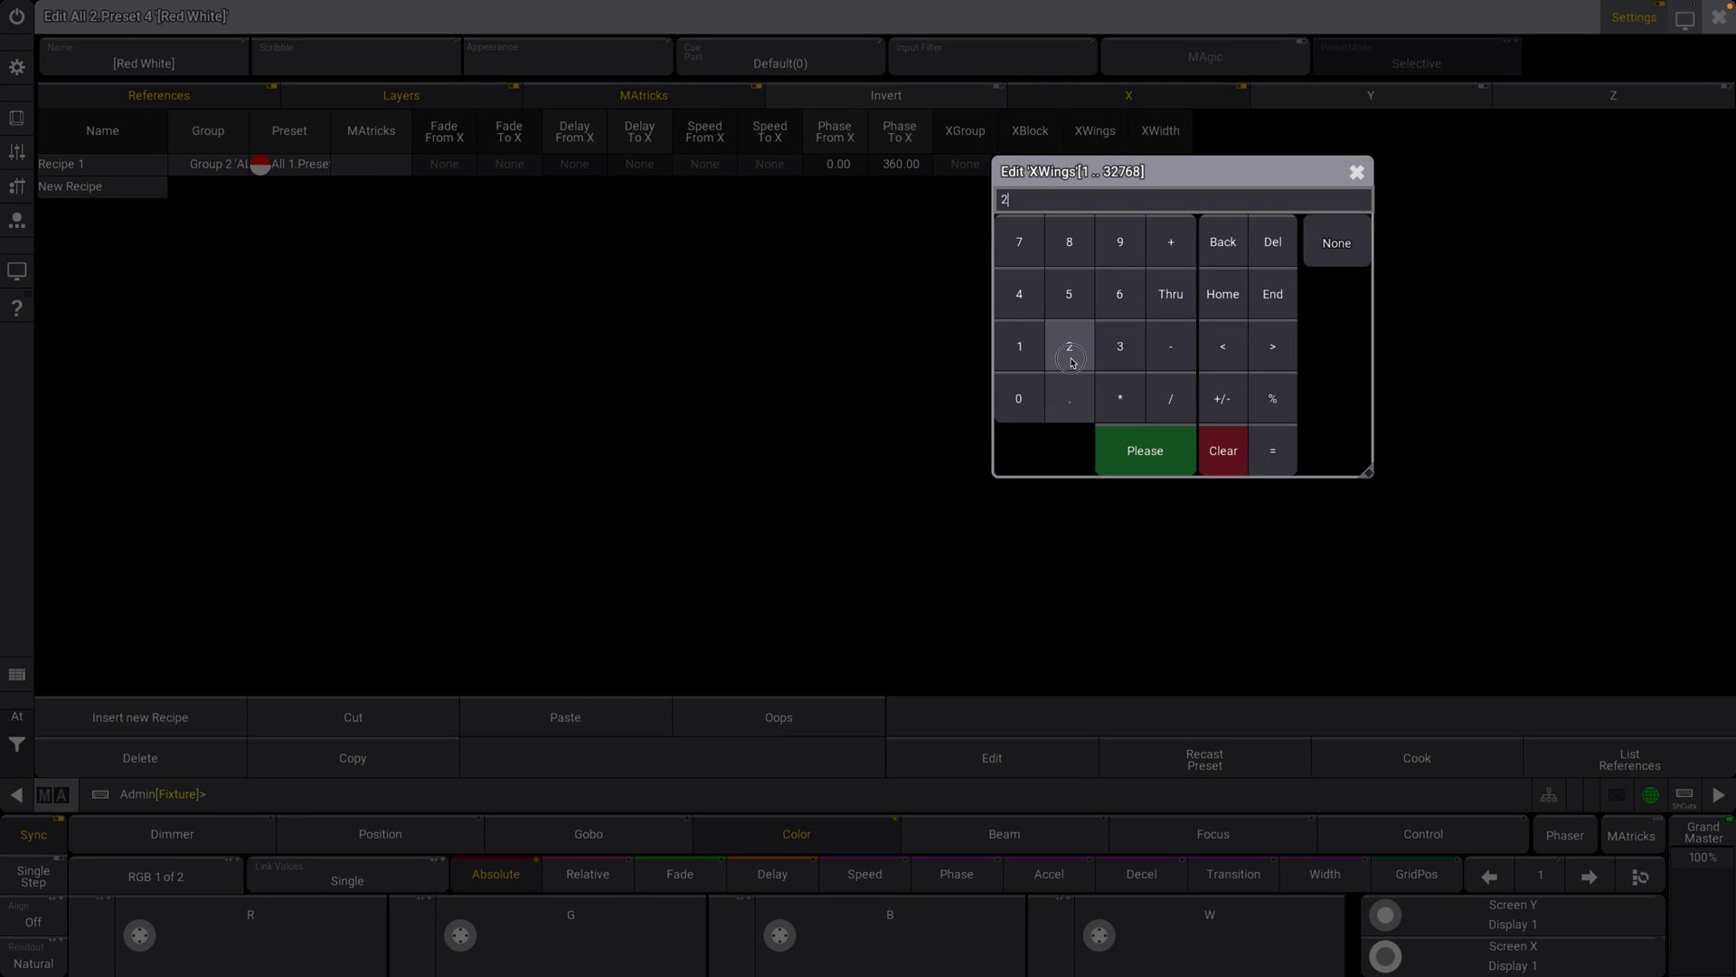
{"action": "left_click", "coordinate": [1145, 450]}
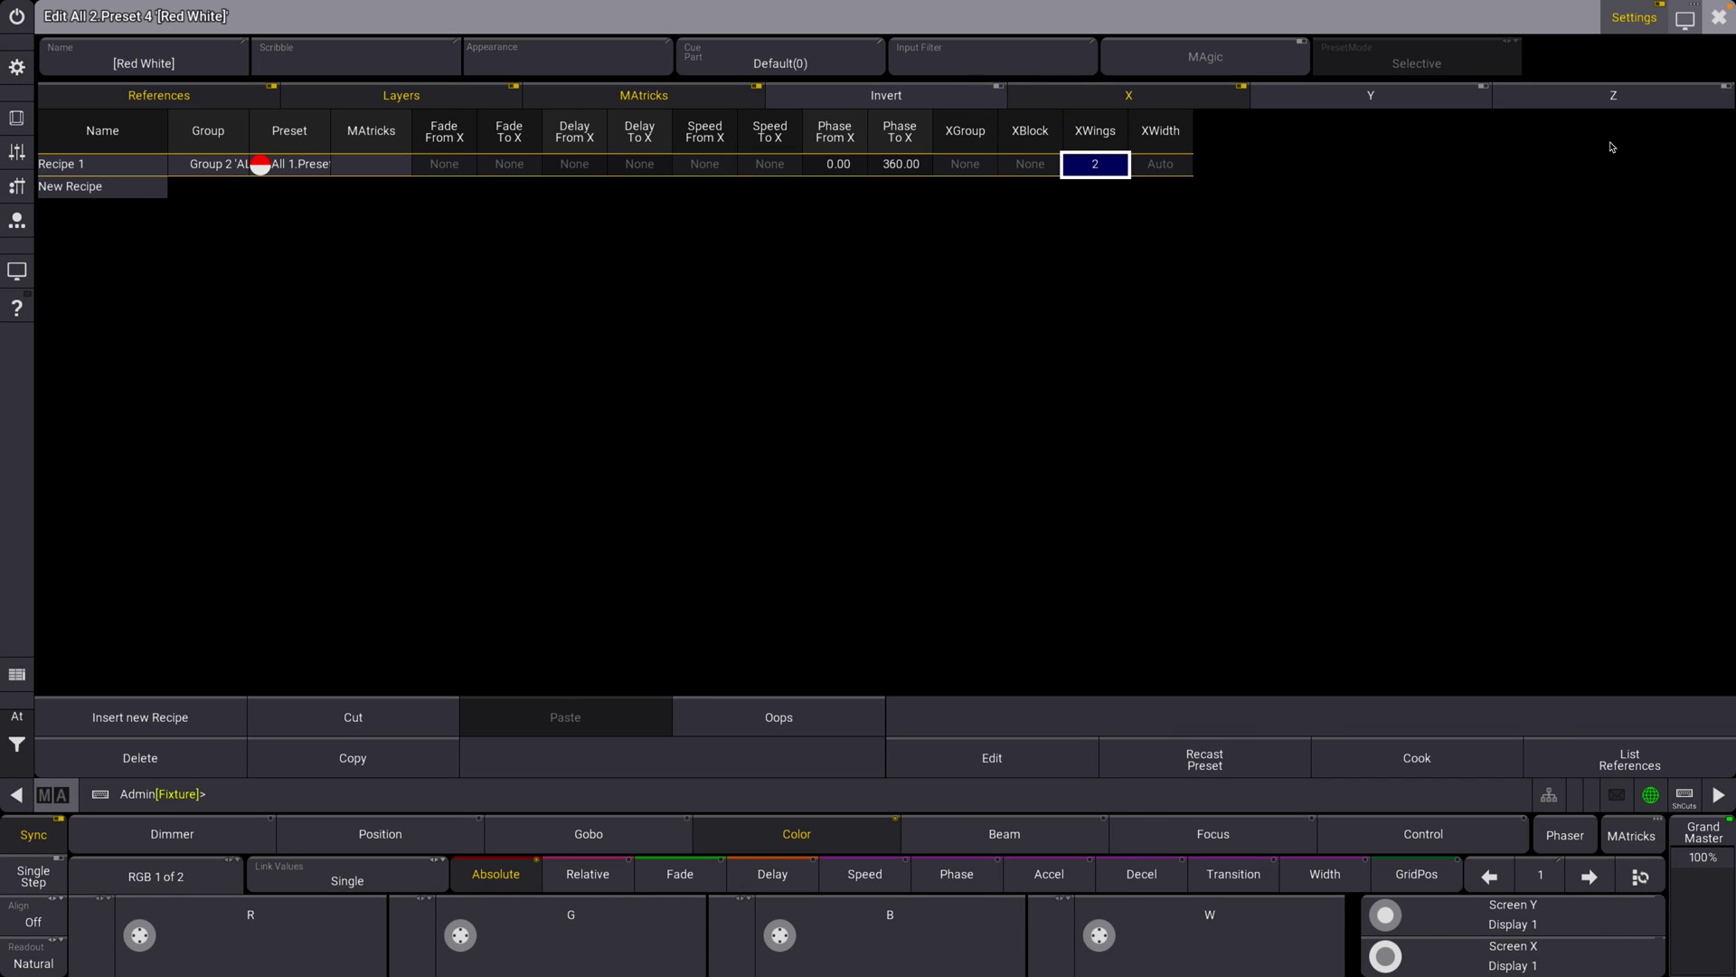
{"action": "left_click", "coordinate": [1718, 27]}
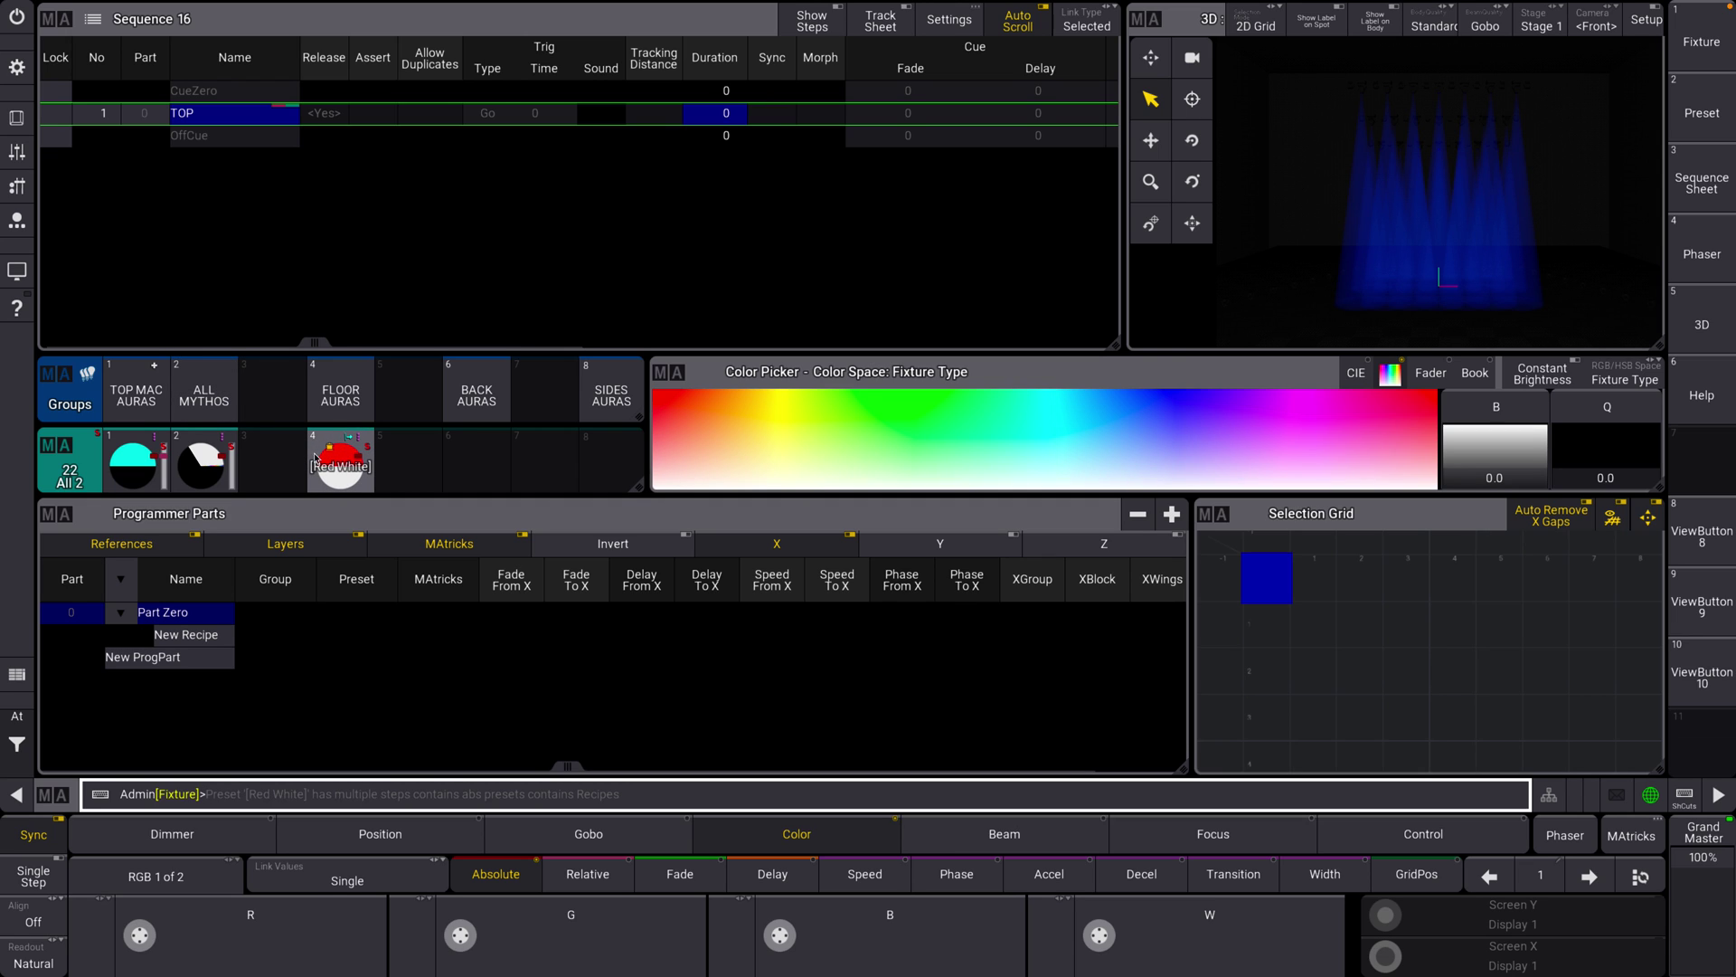
Store the ALL MYTHOS group with the [Red White] All 2 preset as cue 2 and clear the programmer
{"action": "left_click", "coordinate": [203, 399]}
{"action": "left_click", "coordinate": [349, 465]}
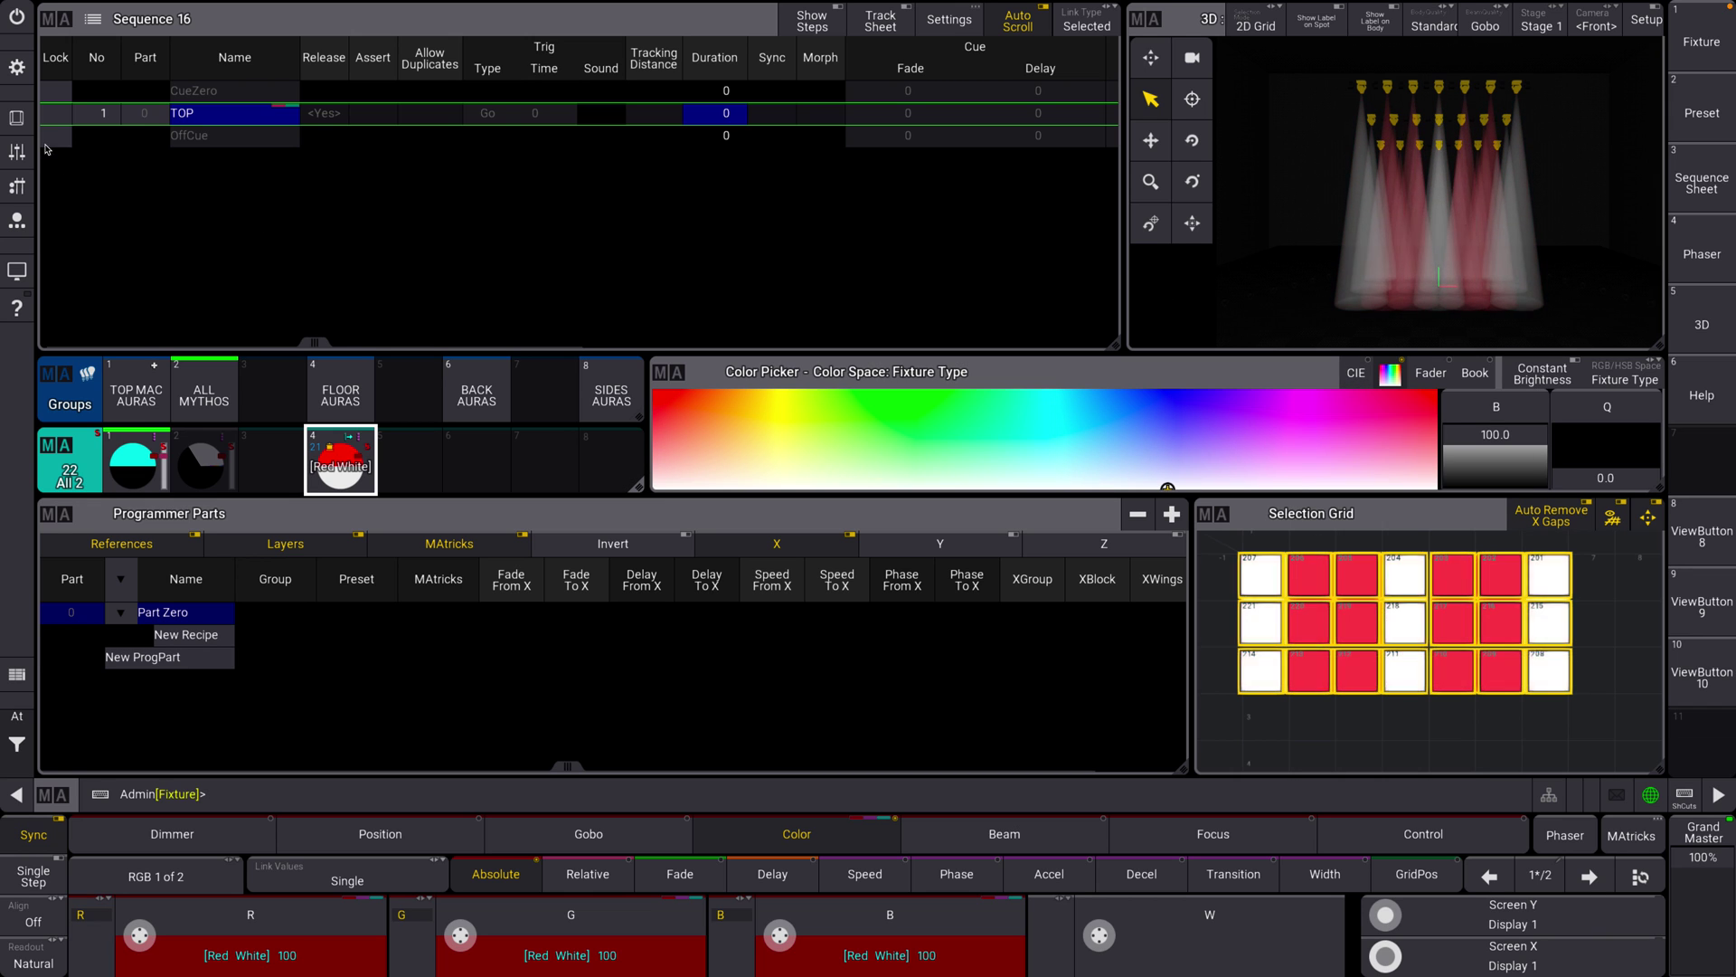
{"action": "left_click", "coordinate": [16, 119]}
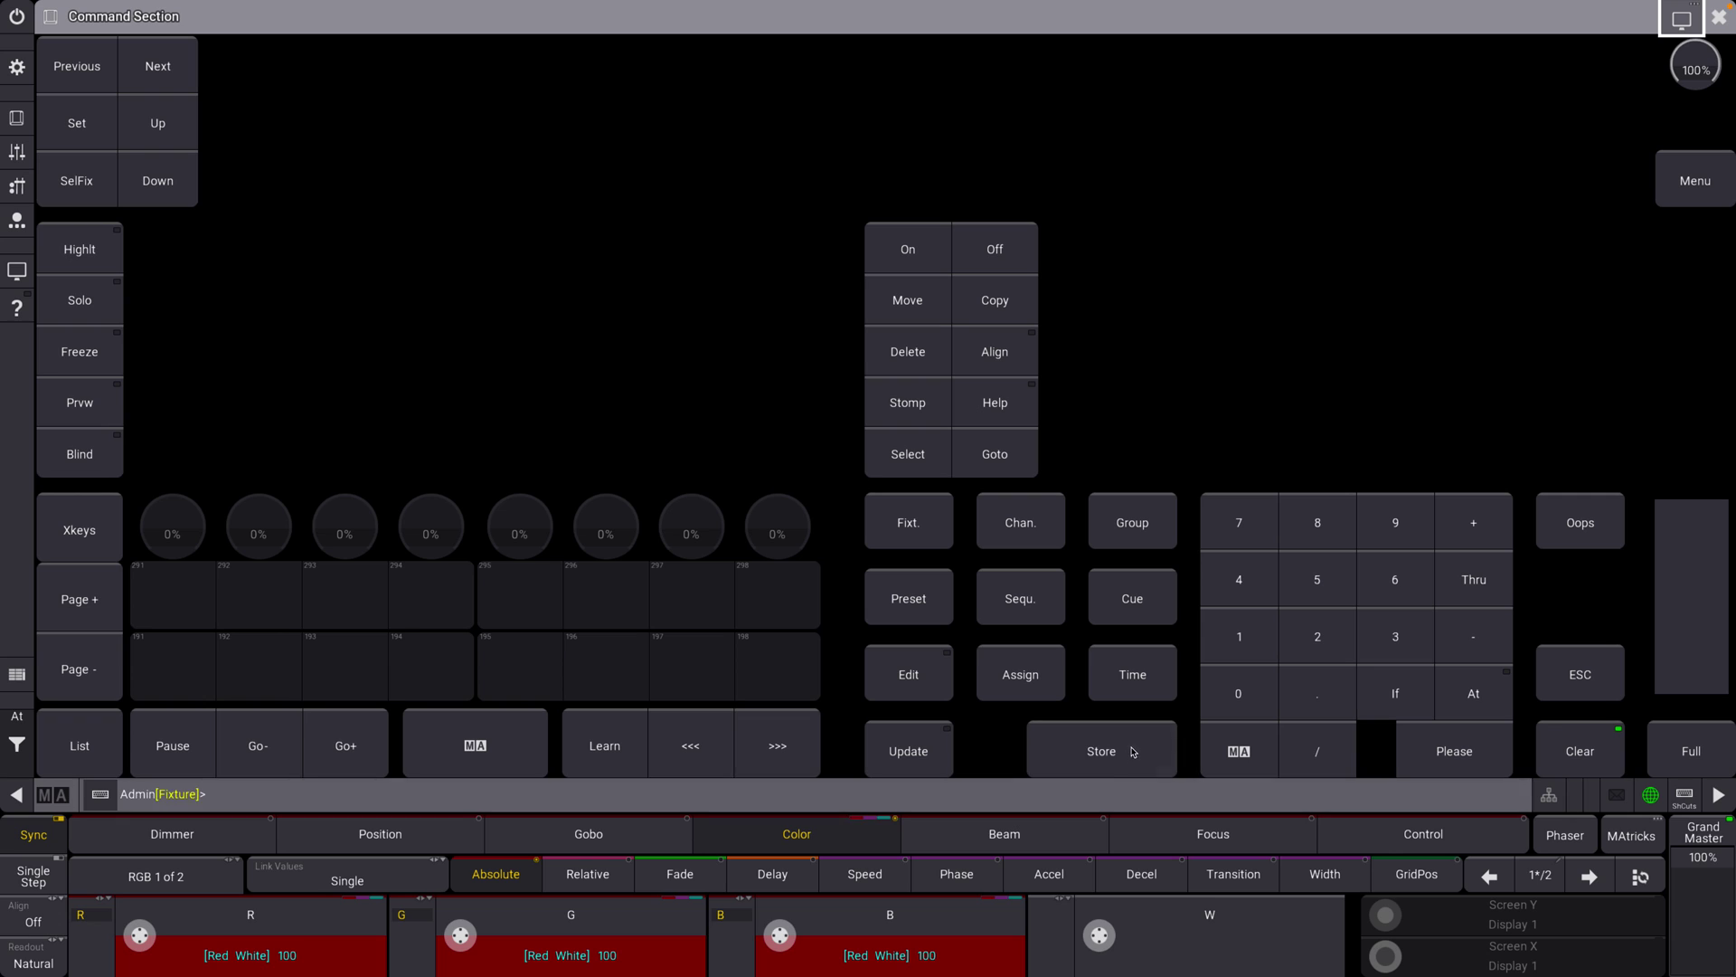
{"action": "left_click", "coordinate": [1101, 750]}
{"action": "left_click", "coordinate": [1144, 584]}
{"action": "left_click", "coordinate": [1317, 636]}
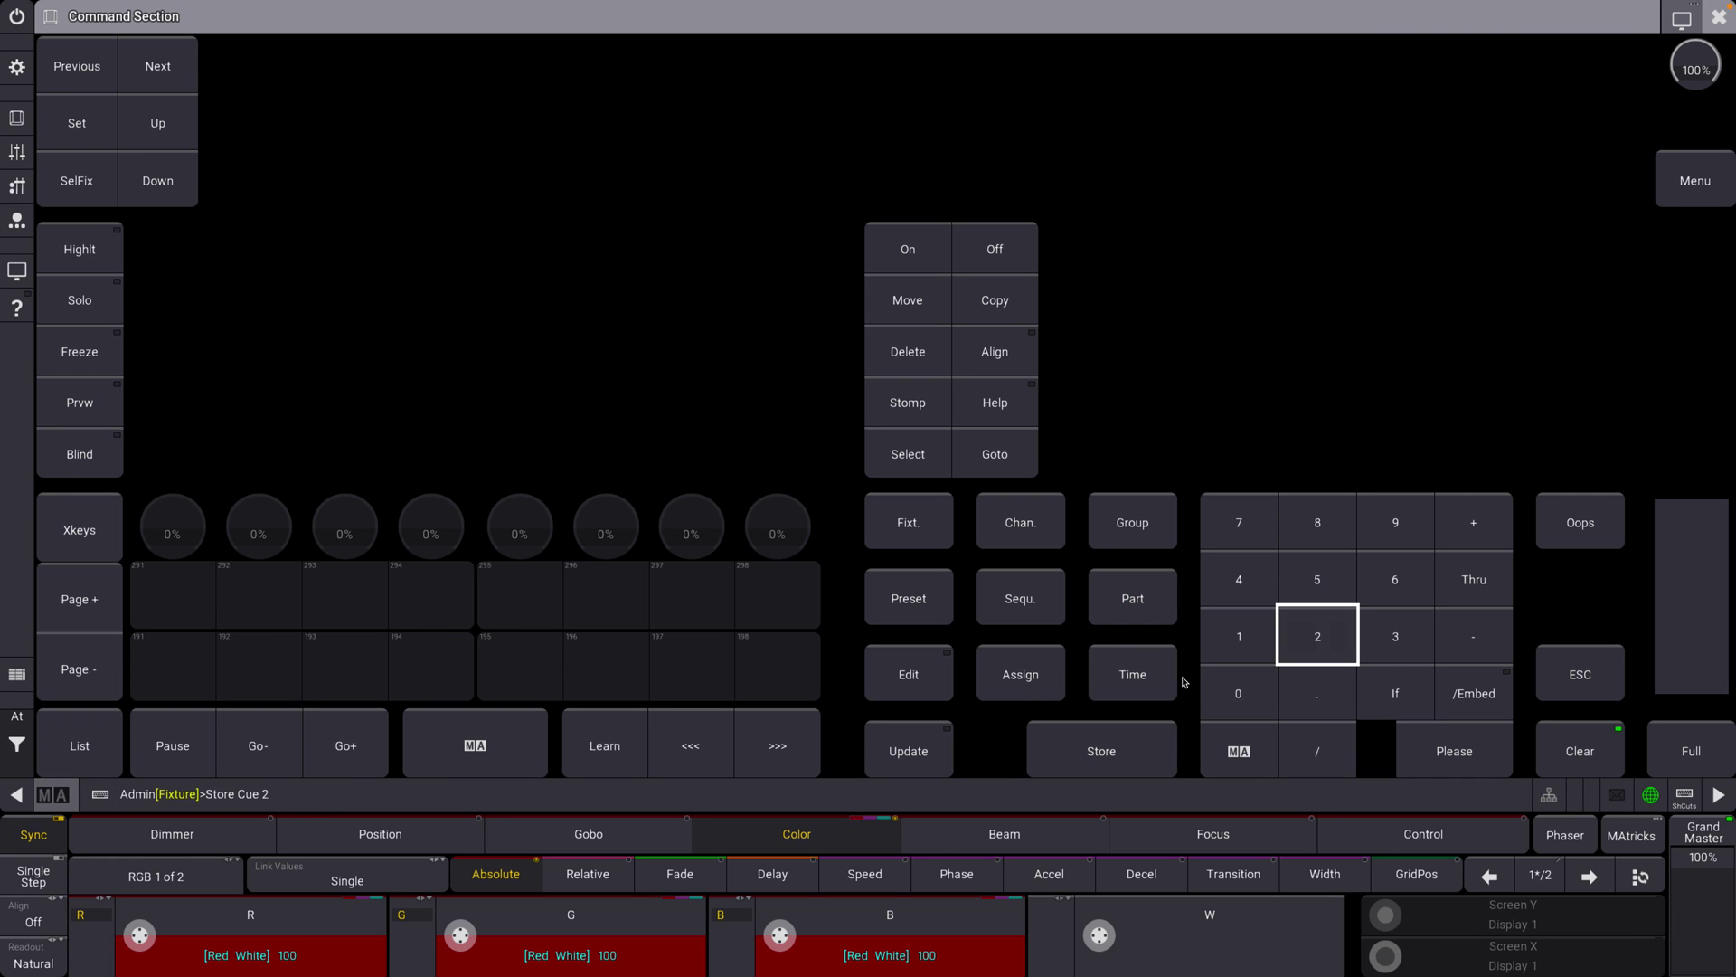
{"action": "left_click", "coordinate": [1454, 751]}
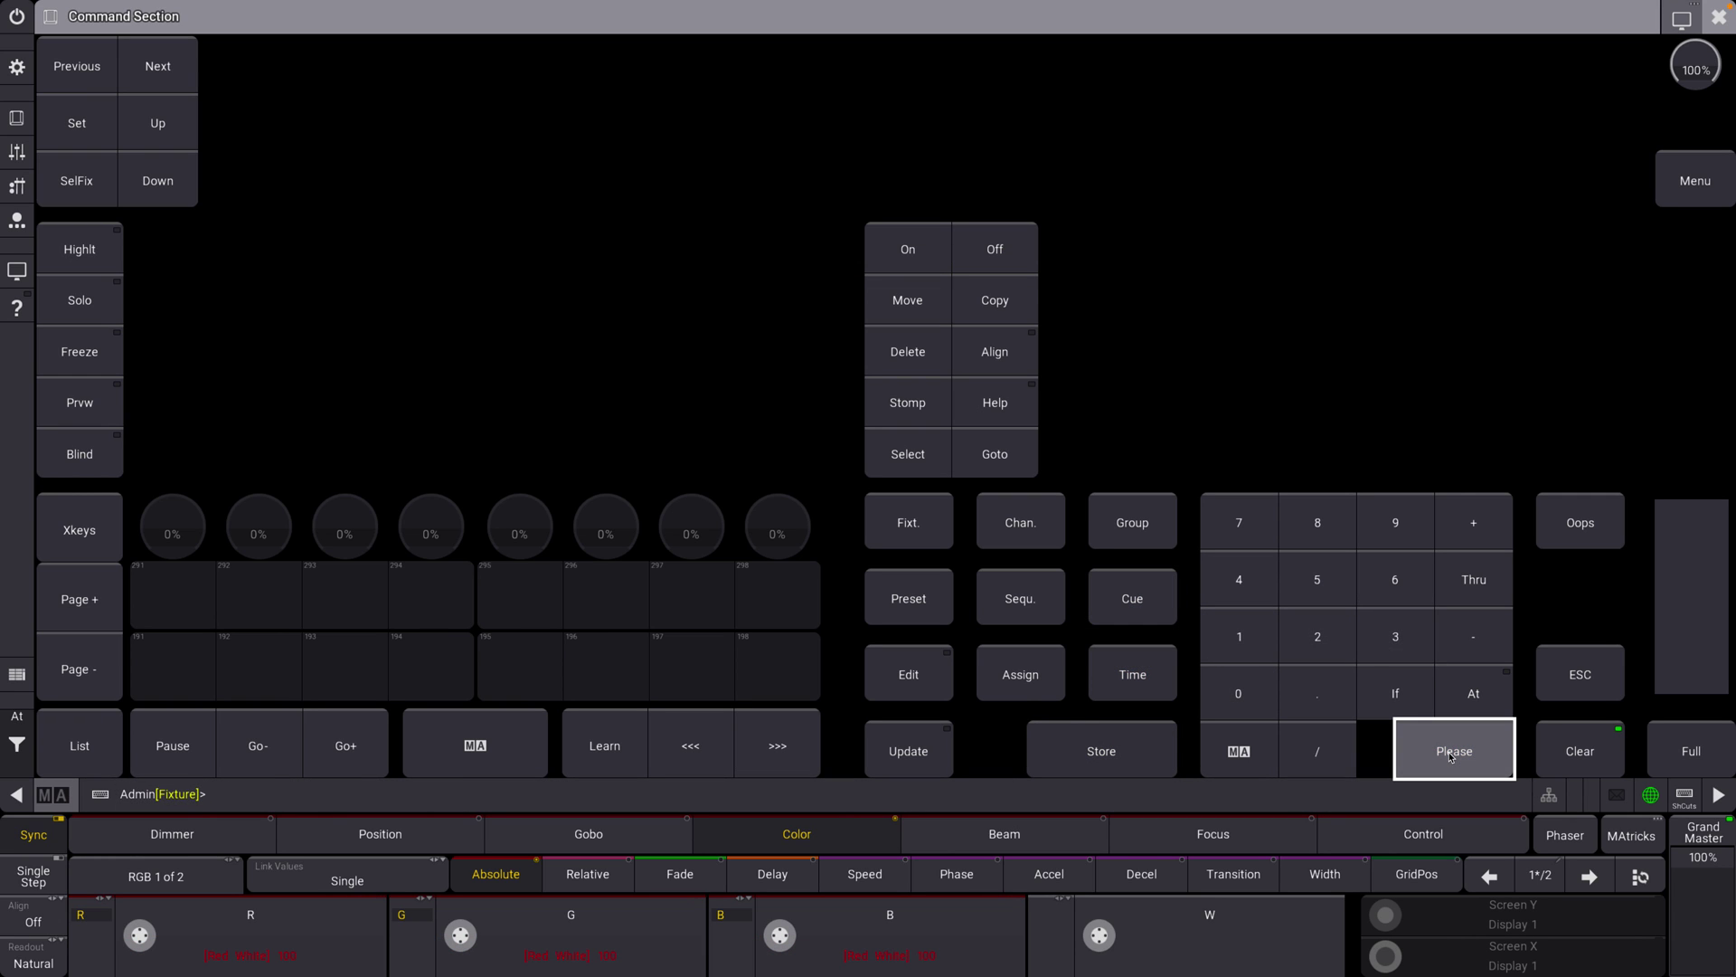
{"action": "left_click", "coordinate": [1581, 750]}
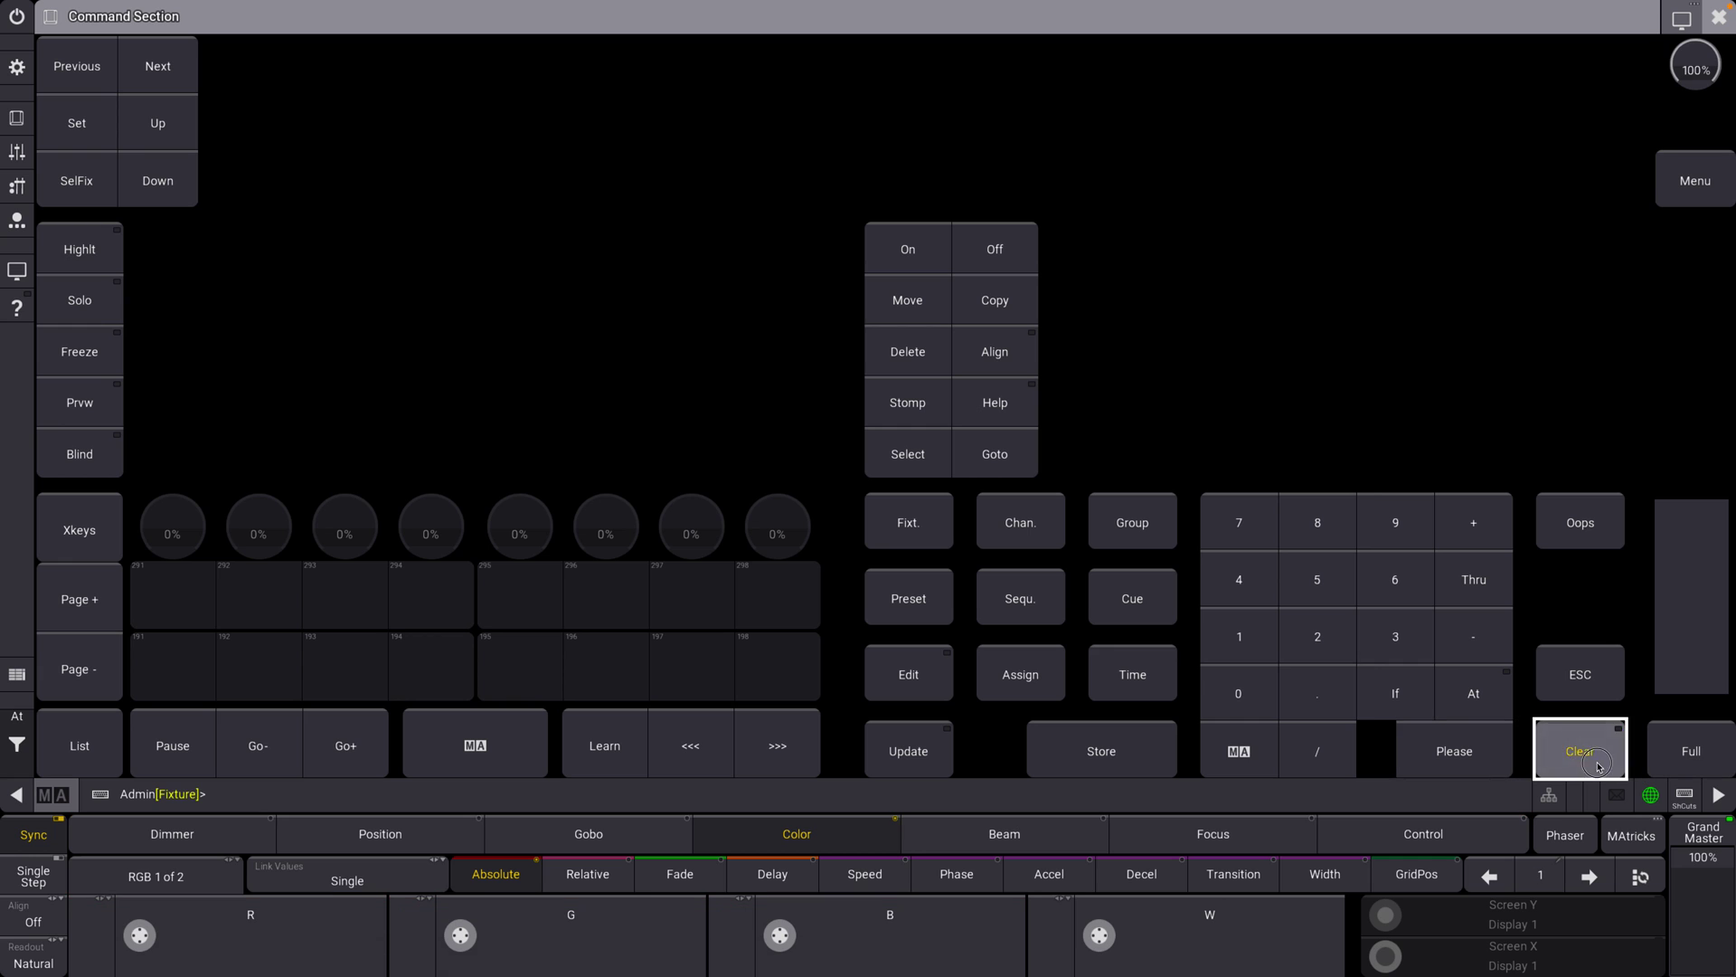
{"action": "left_click", "coordinate": [1718, 17]}
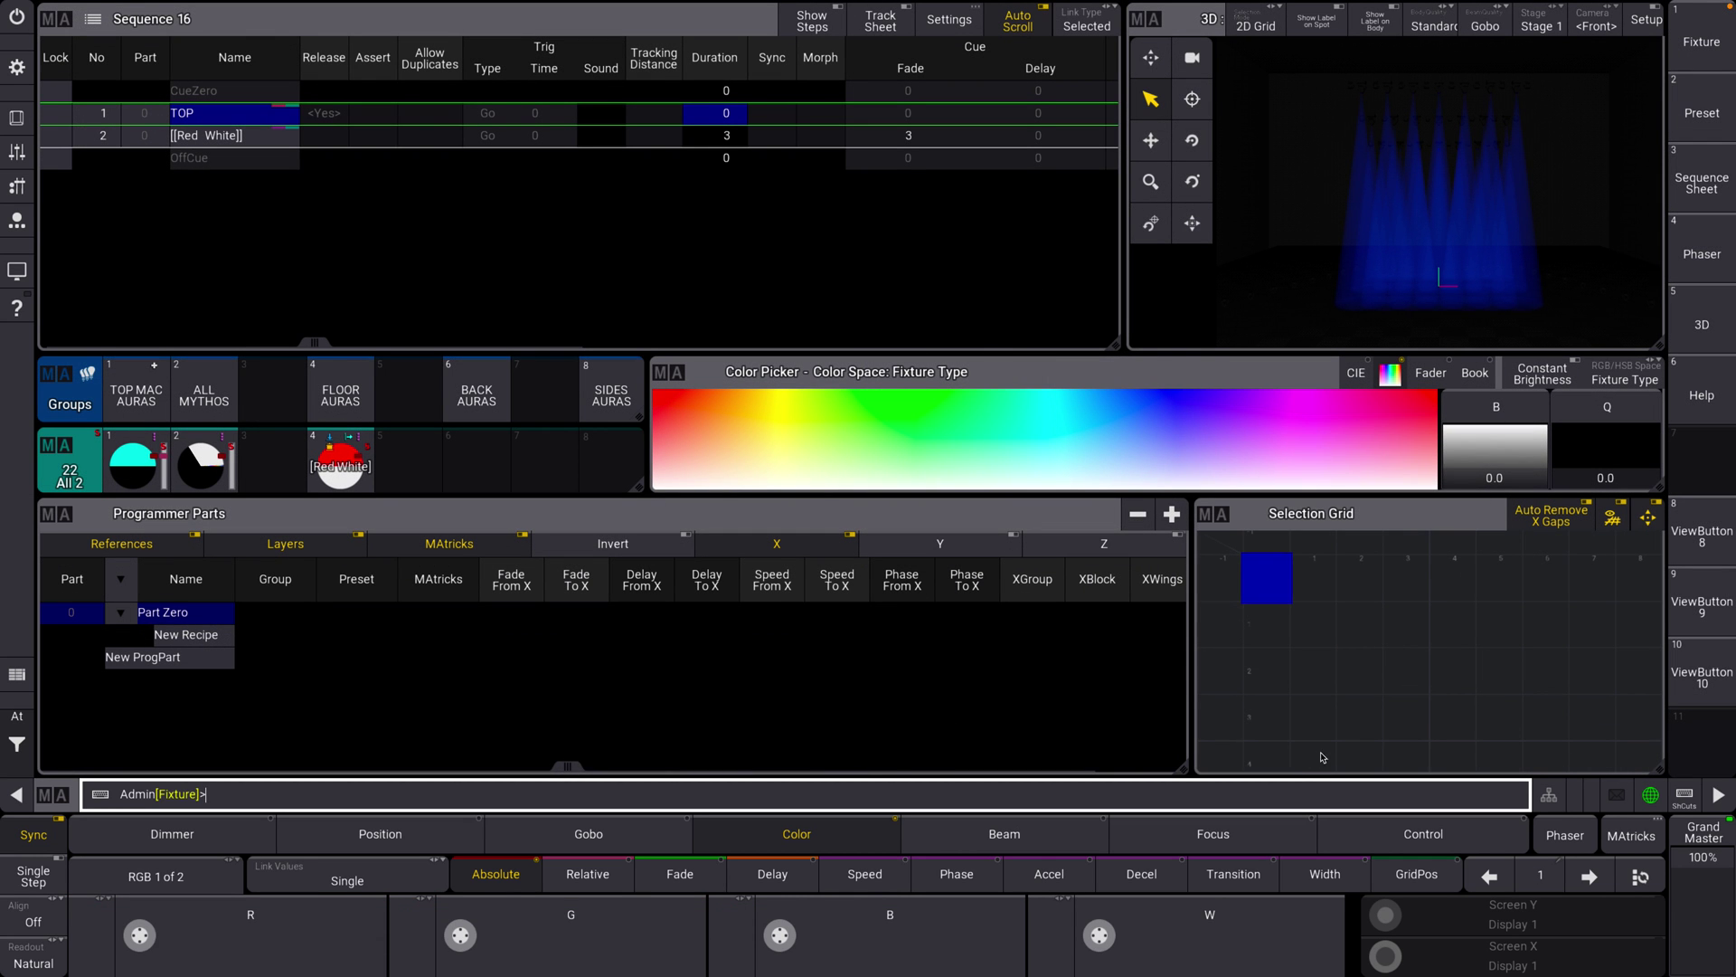
Replace the Selection Grid window with a Playback window and run cue 2 of Sequence 16
{"action": "left_click", "coordinate": [1213, 514]}
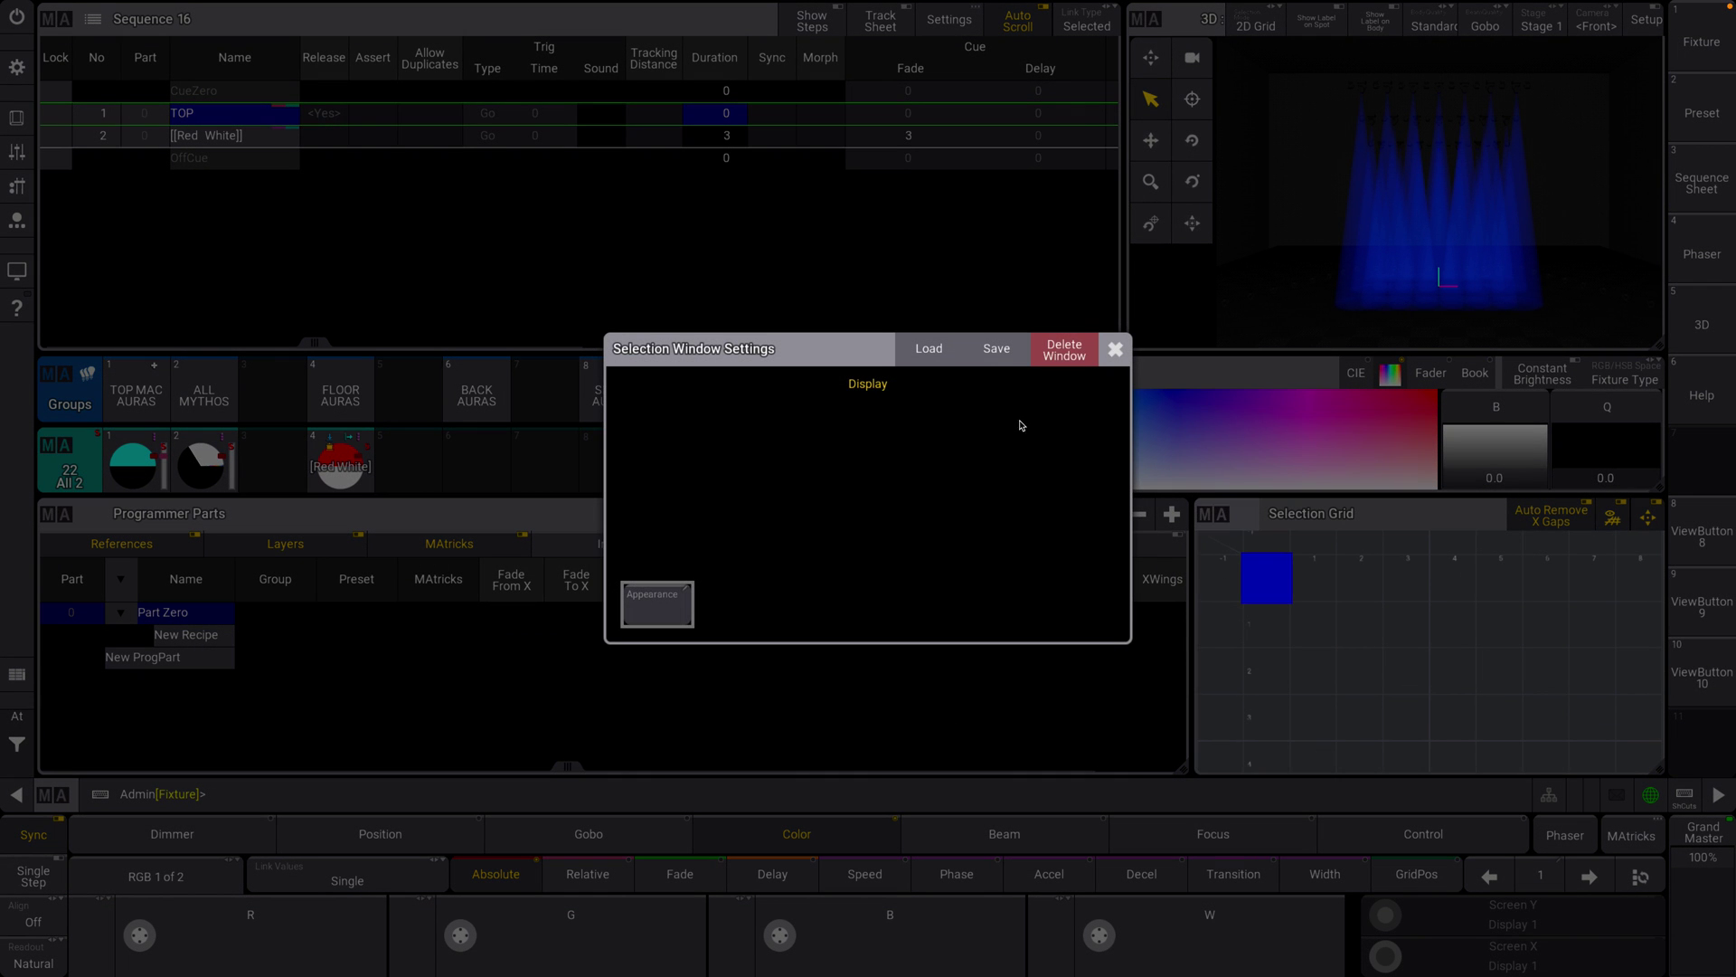
{"action": "left_click", "coordinate": [1064, 351]}
{"action": "left_click", "coordinate": [1204, 544]}
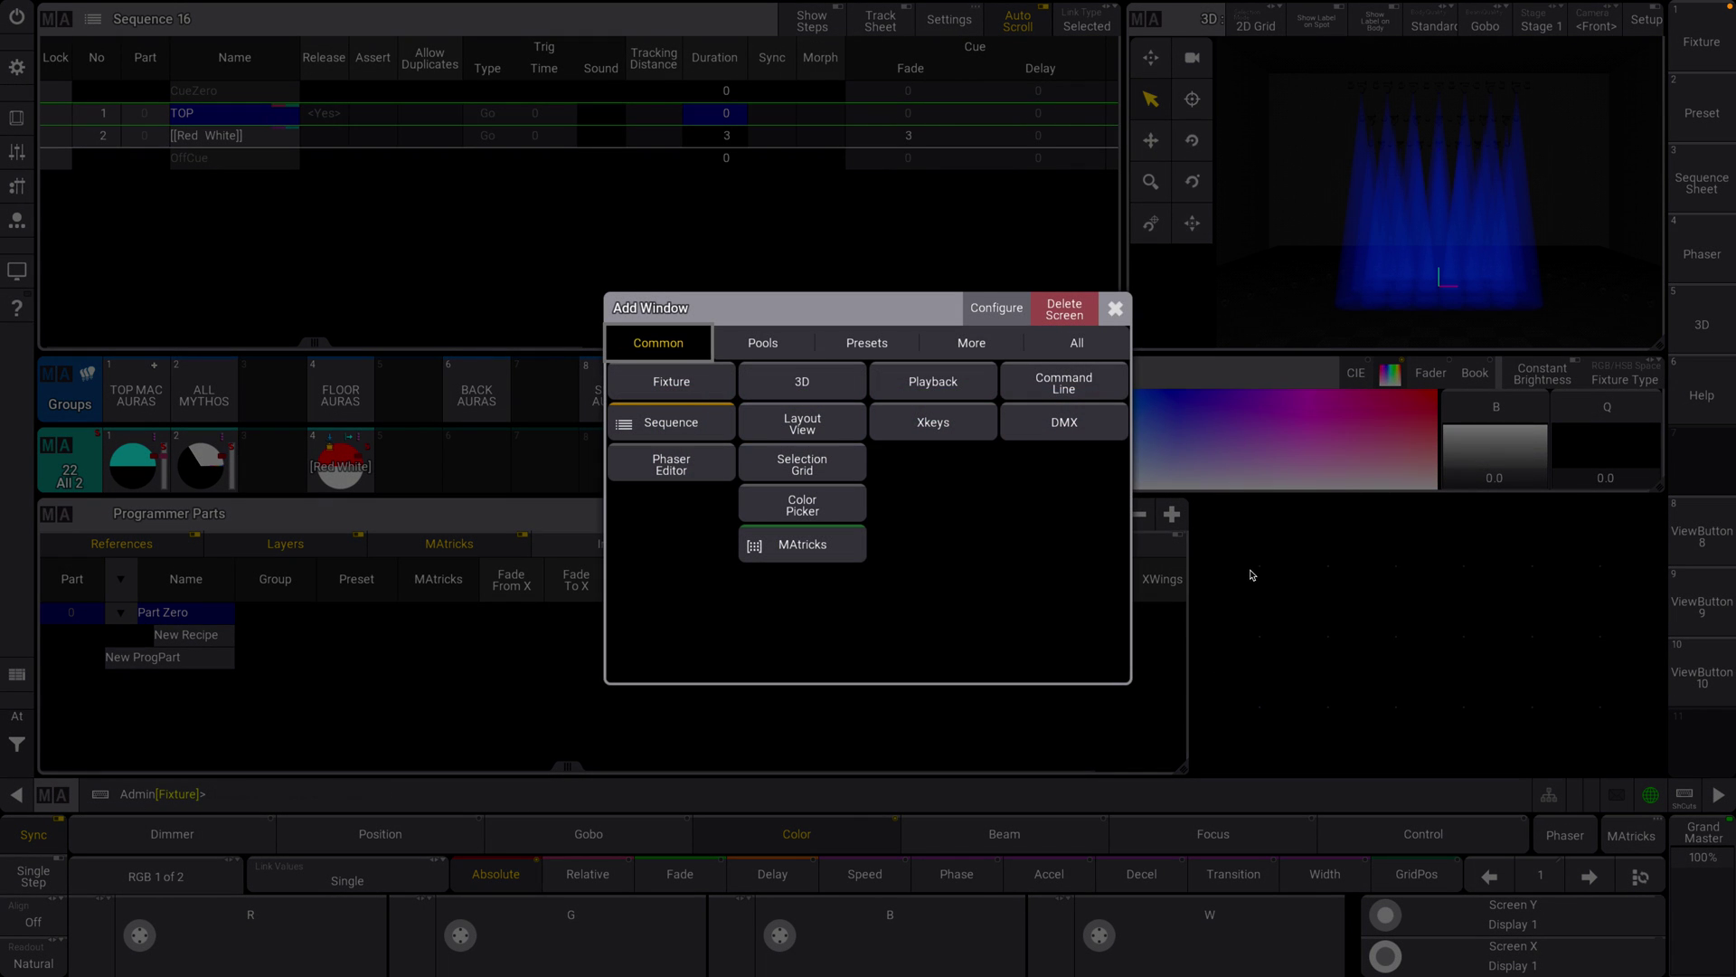
{"action": "left_click", "coordinate": [938, 380]}
{"action": "left_click", "coordinate": [1352, 743]}
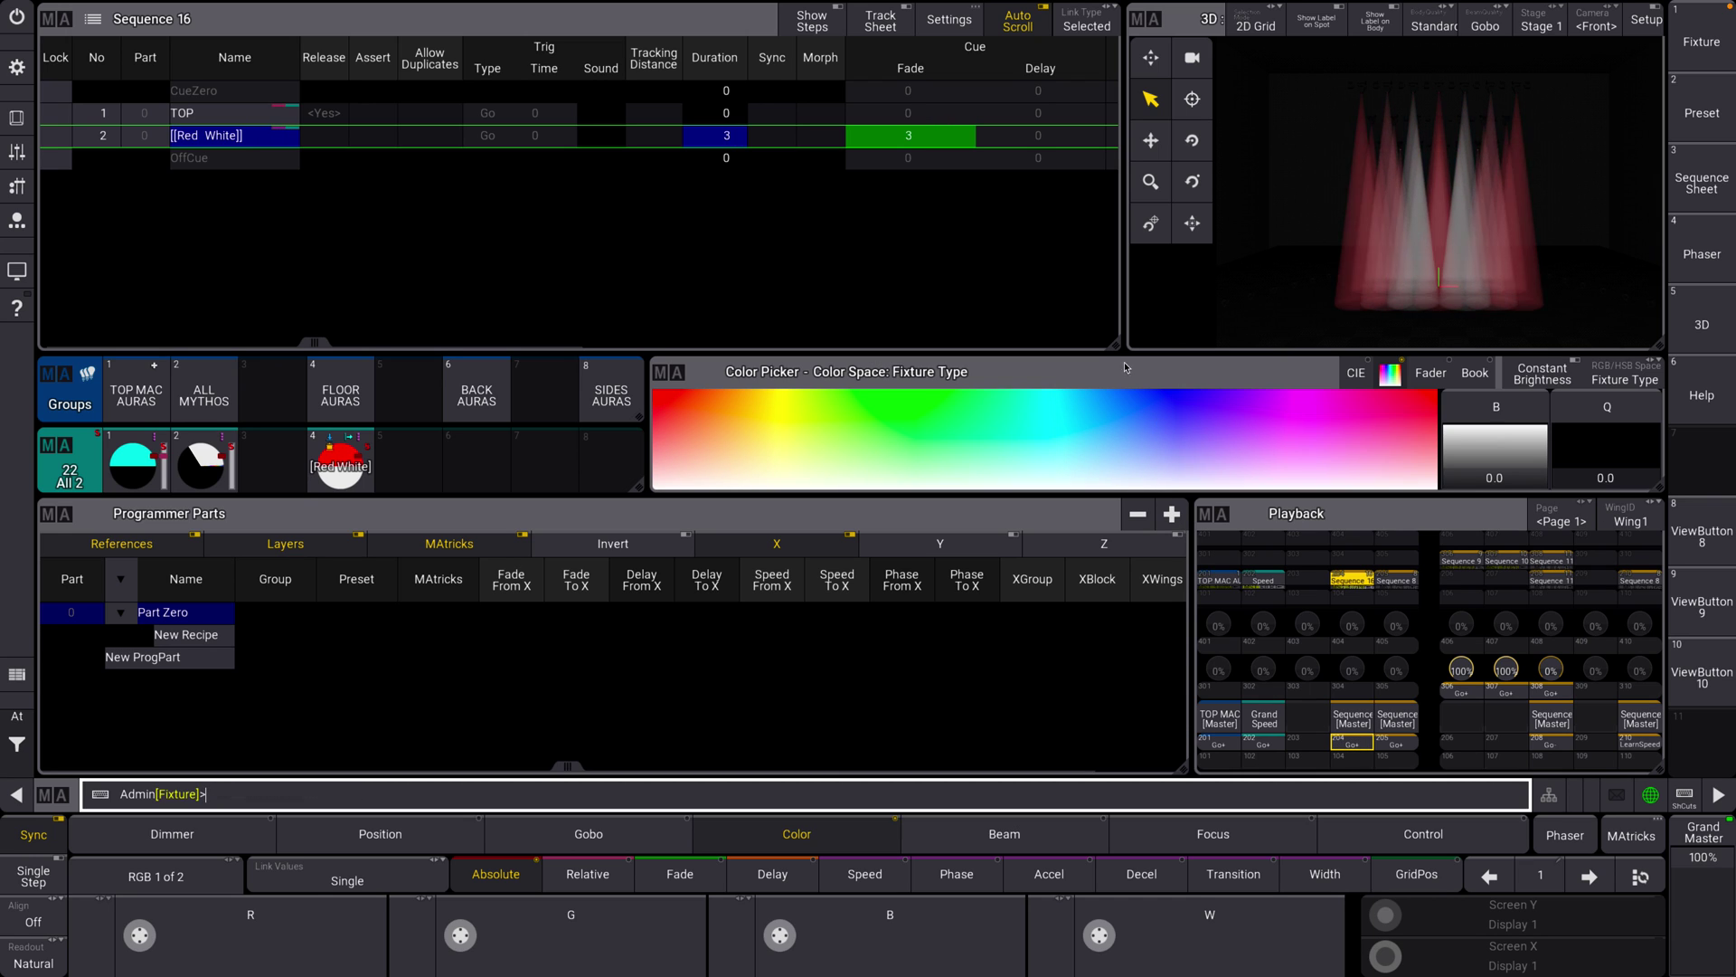
Edit the recipe of the [Red White] All 2 preset, setting XWings to 4 and Phase To X to 90
{"action": "left_click_drag", "start_coordinate": [329, 486], "coordinate": [279, 460]}
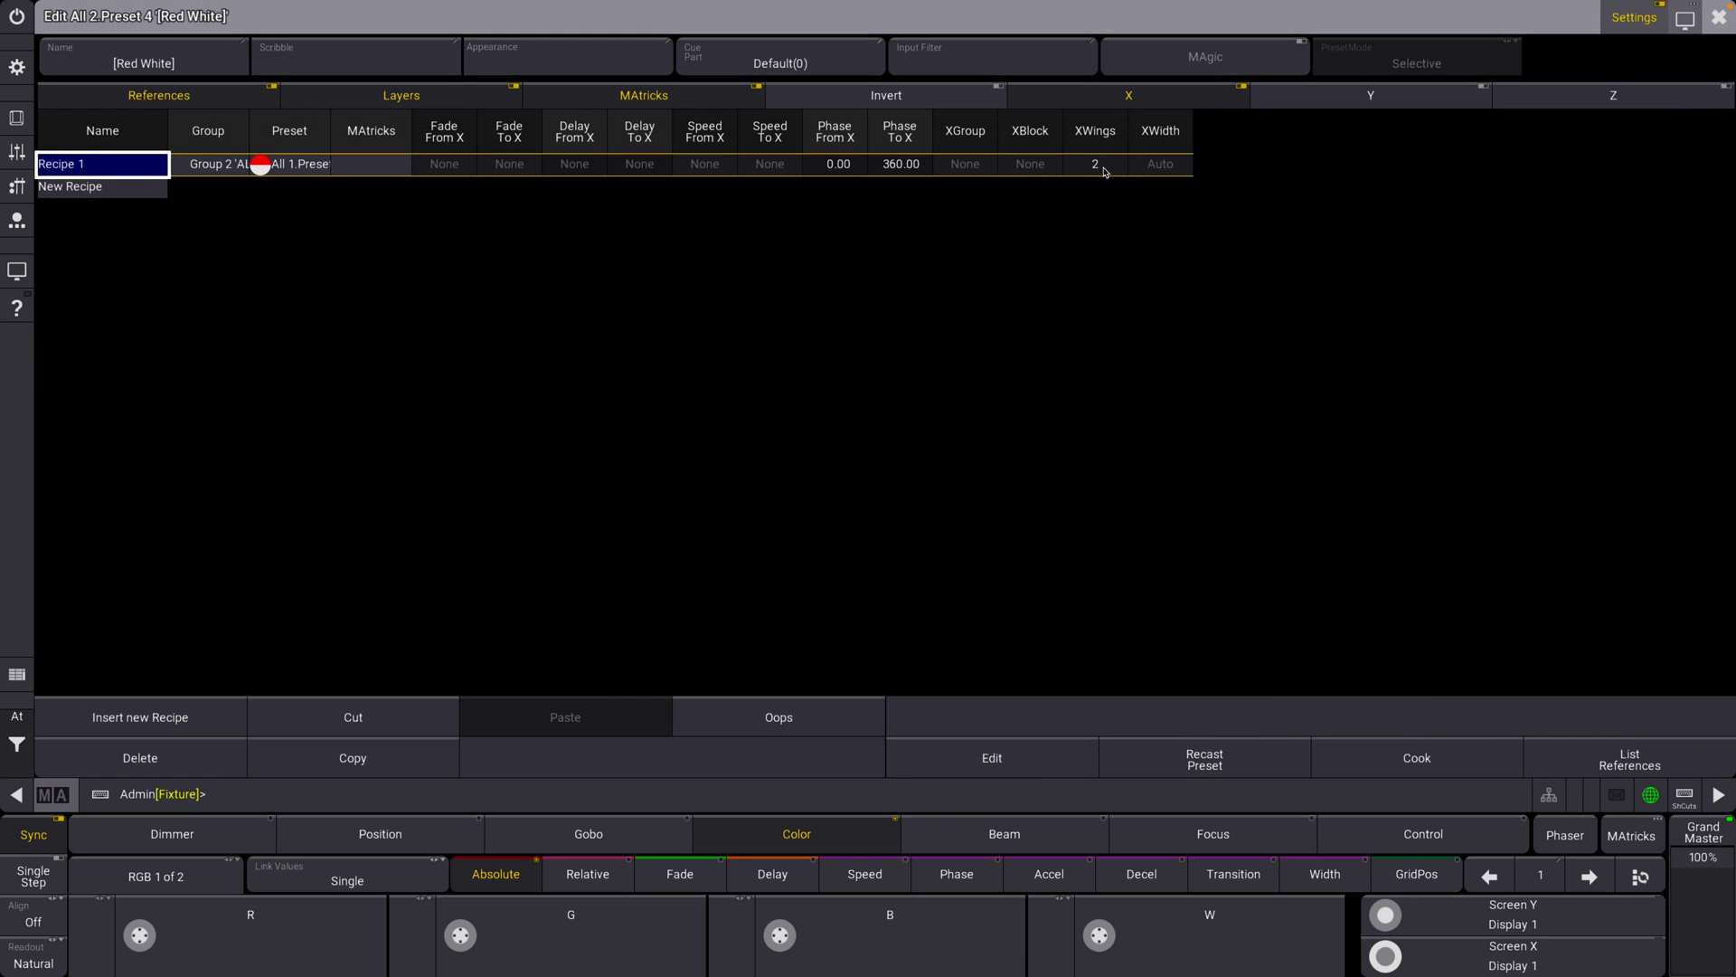
{"action": "double_click", "coordinate": [1105, 172]}
{"action": "left_click", "coordinate": [1020, 294]}
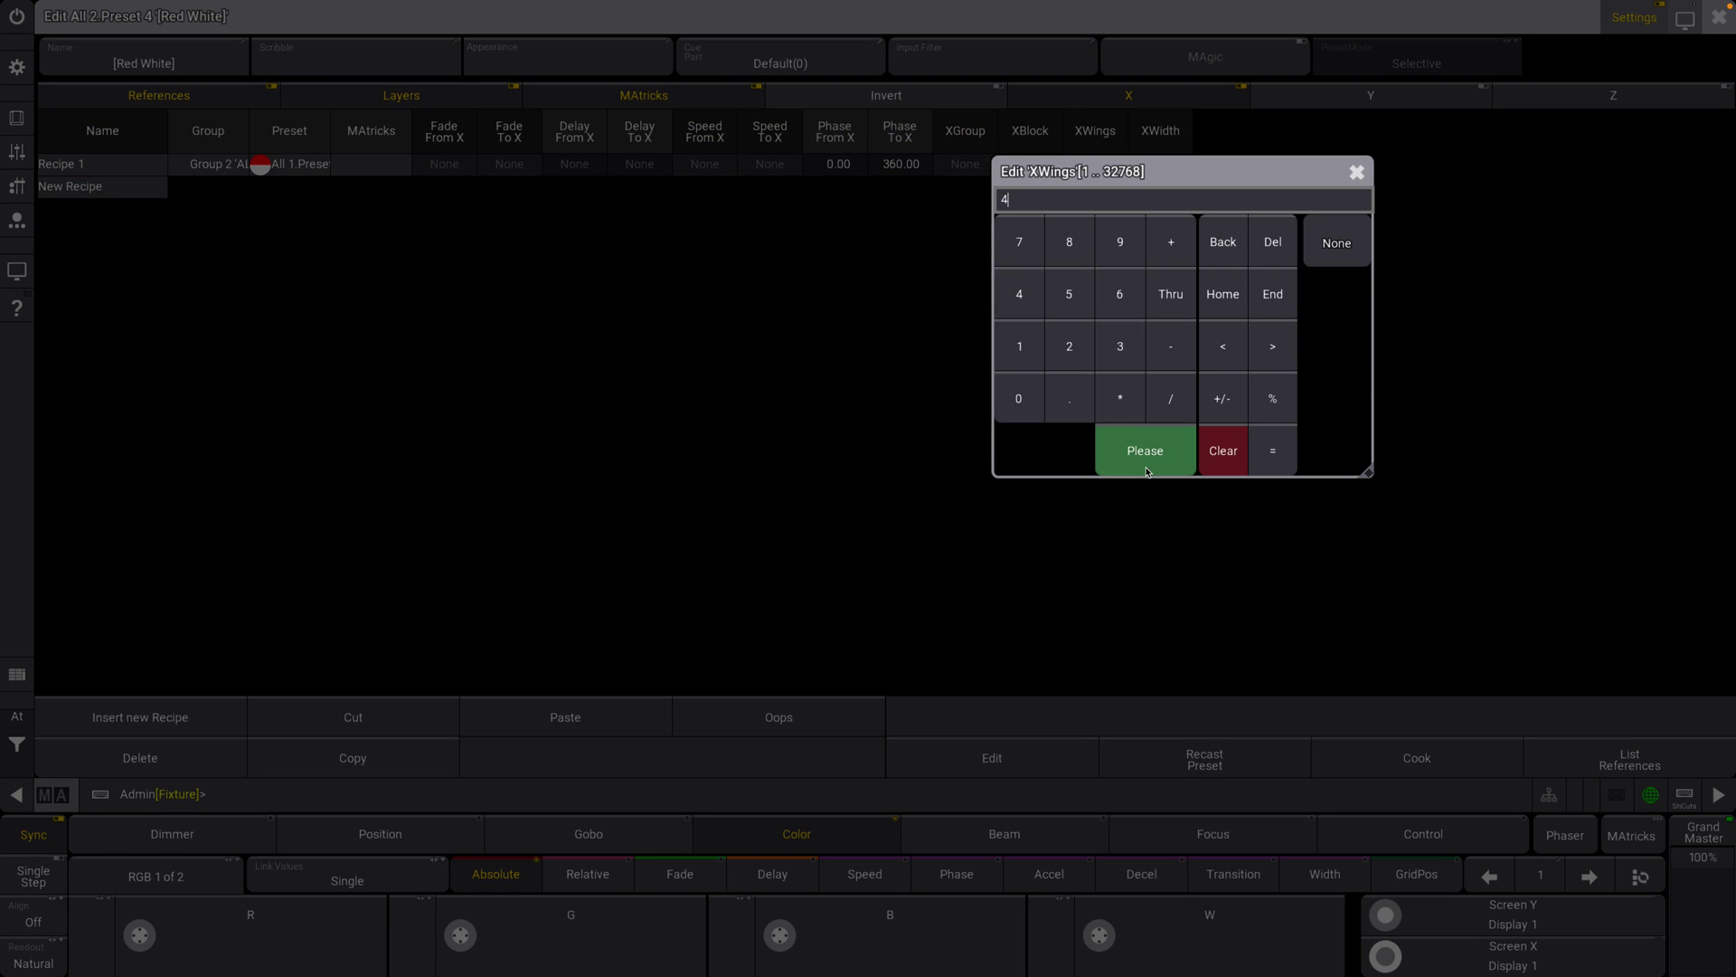
{"action": "left_click", "coordinate": [1145, 451]}
{"action": "double_click", "coordinate": [902, 164]}
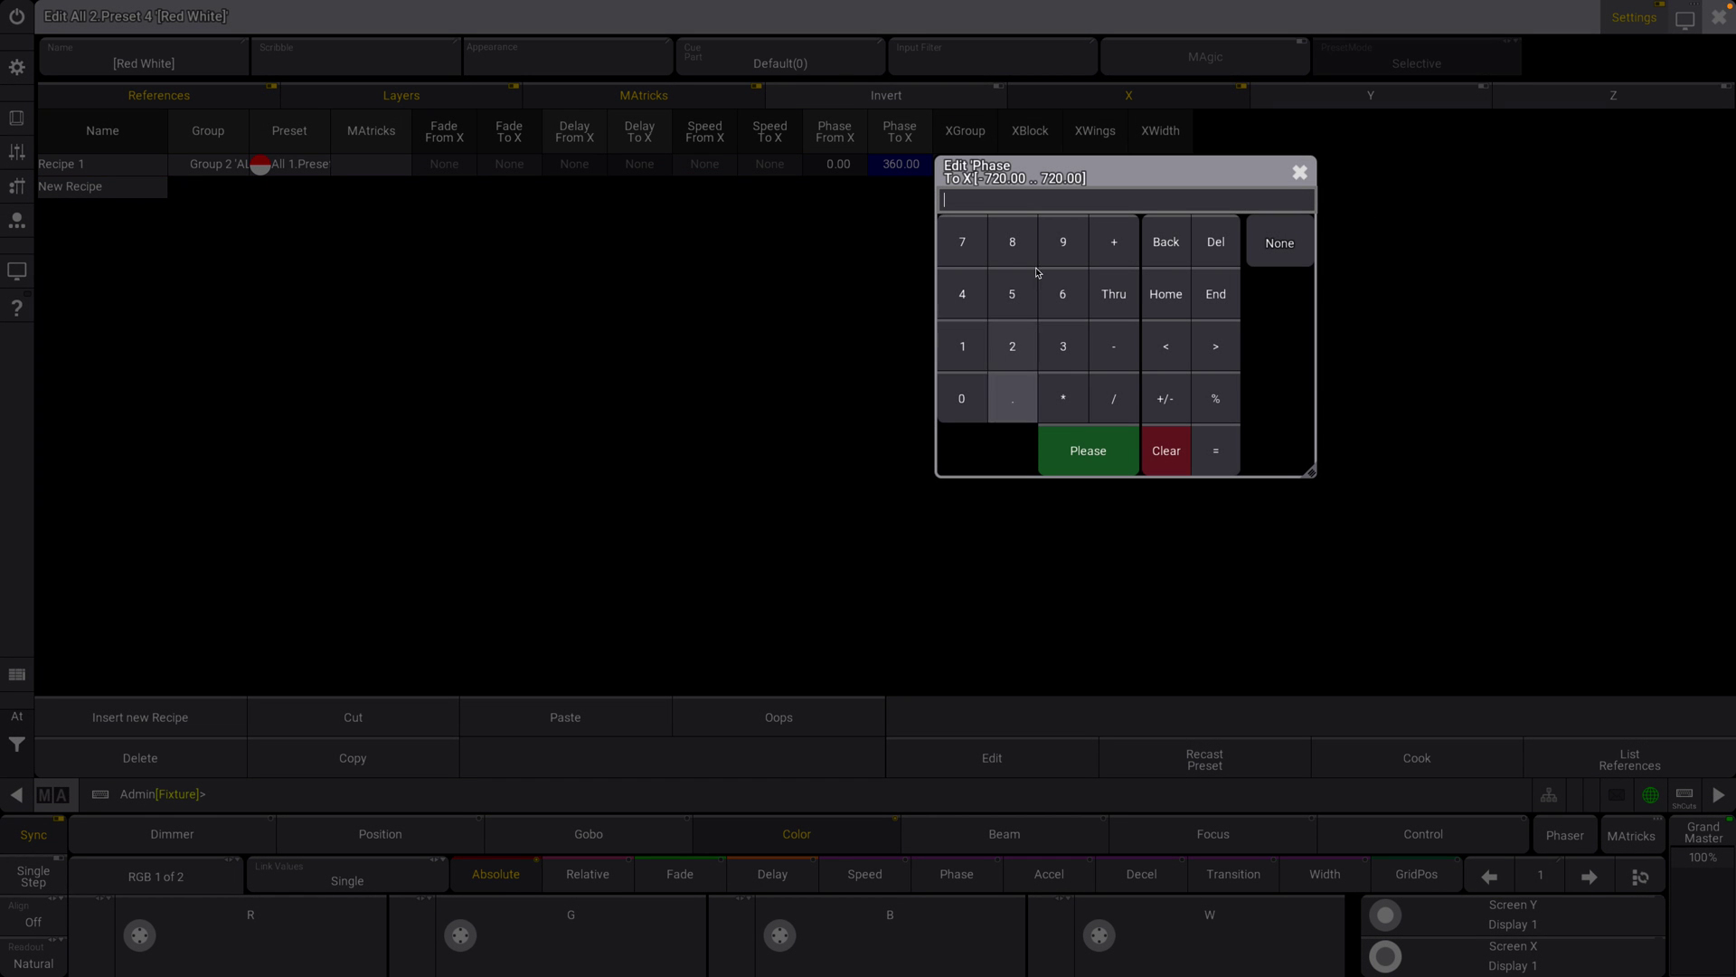
{"action": "left_click", "coordinate": [1062, 241]}
{"action": "left_click", "coordinate": [964, 398]}
{"action": "left_click", "coordinate": [1112, 457]}
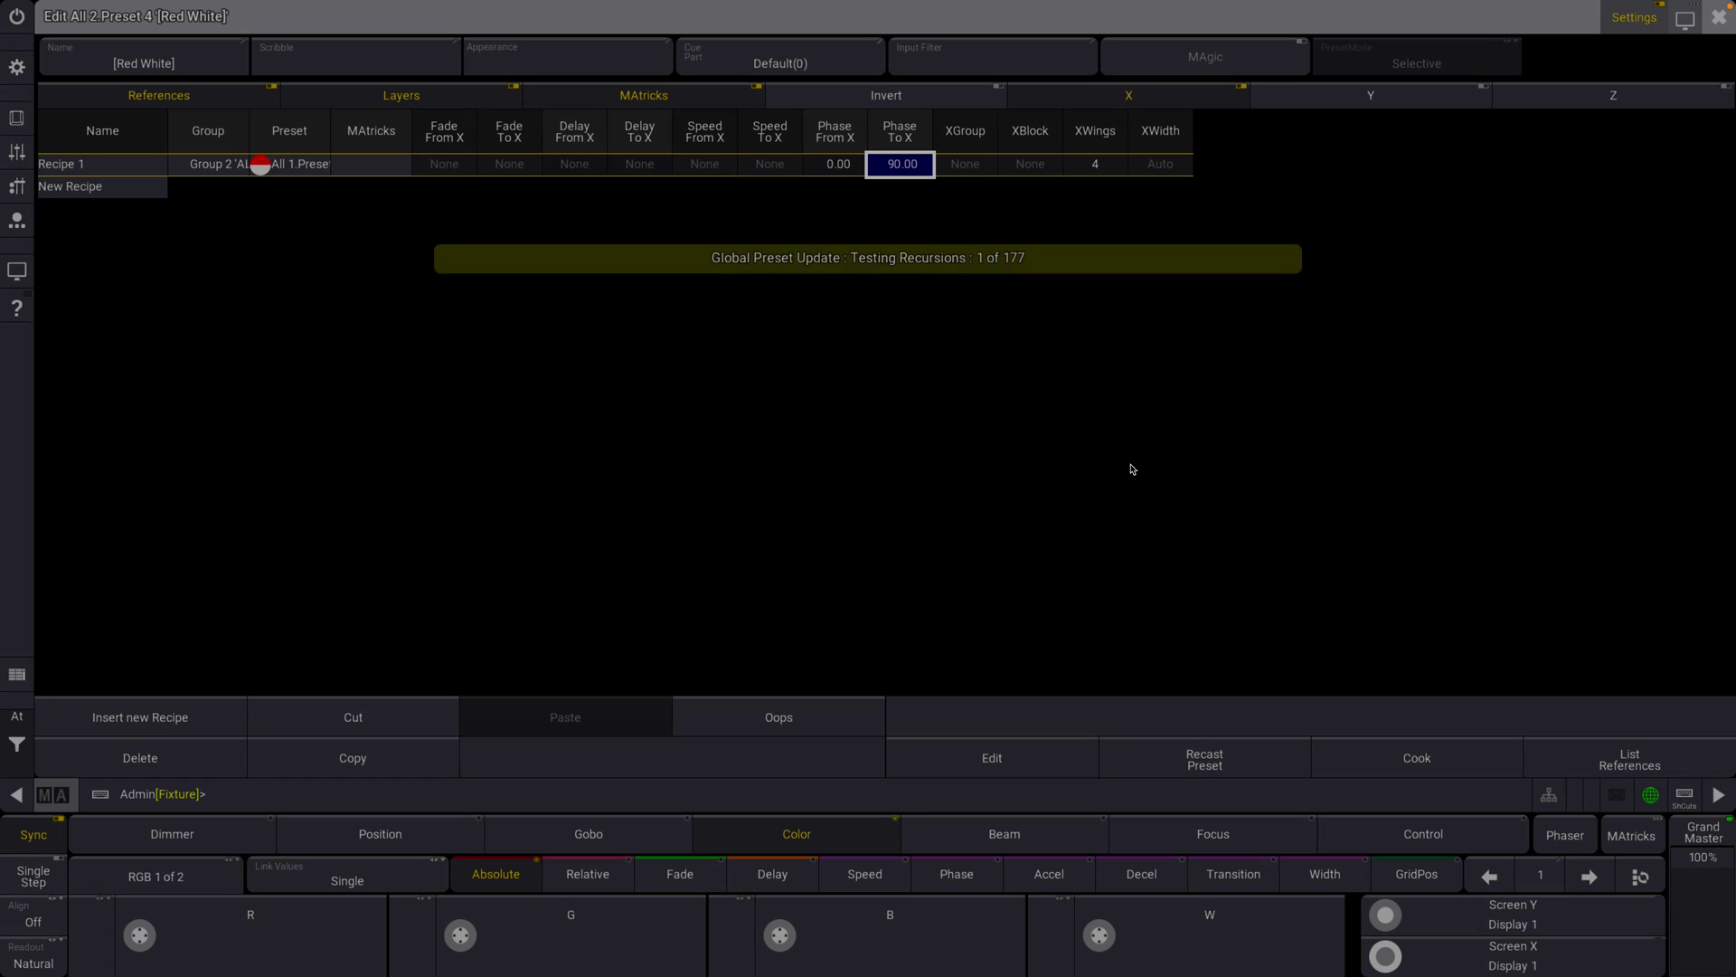
{"action": "left_click", "coordinate": [1721, 17]}
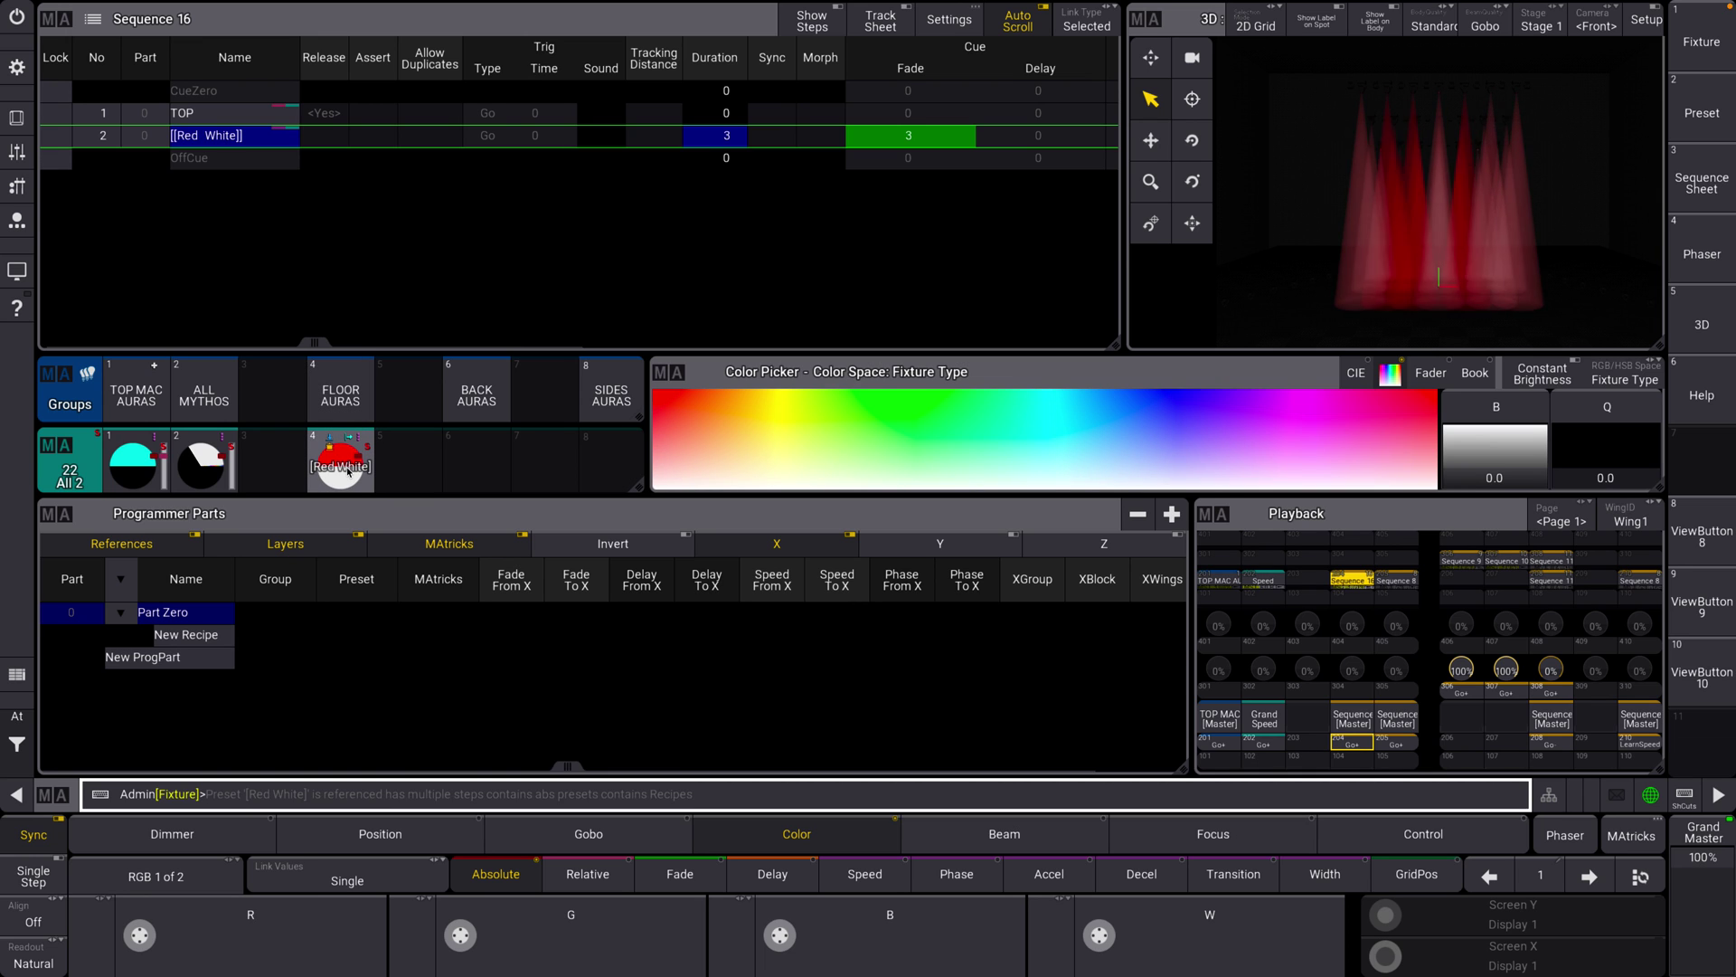
Reopen the settings of the [Red White] All 2 preset and set its recipe's XWings to 2
{"action": "left_click_drag", "start_coordinate": [347, 471], "coordinate": [283, 461]}
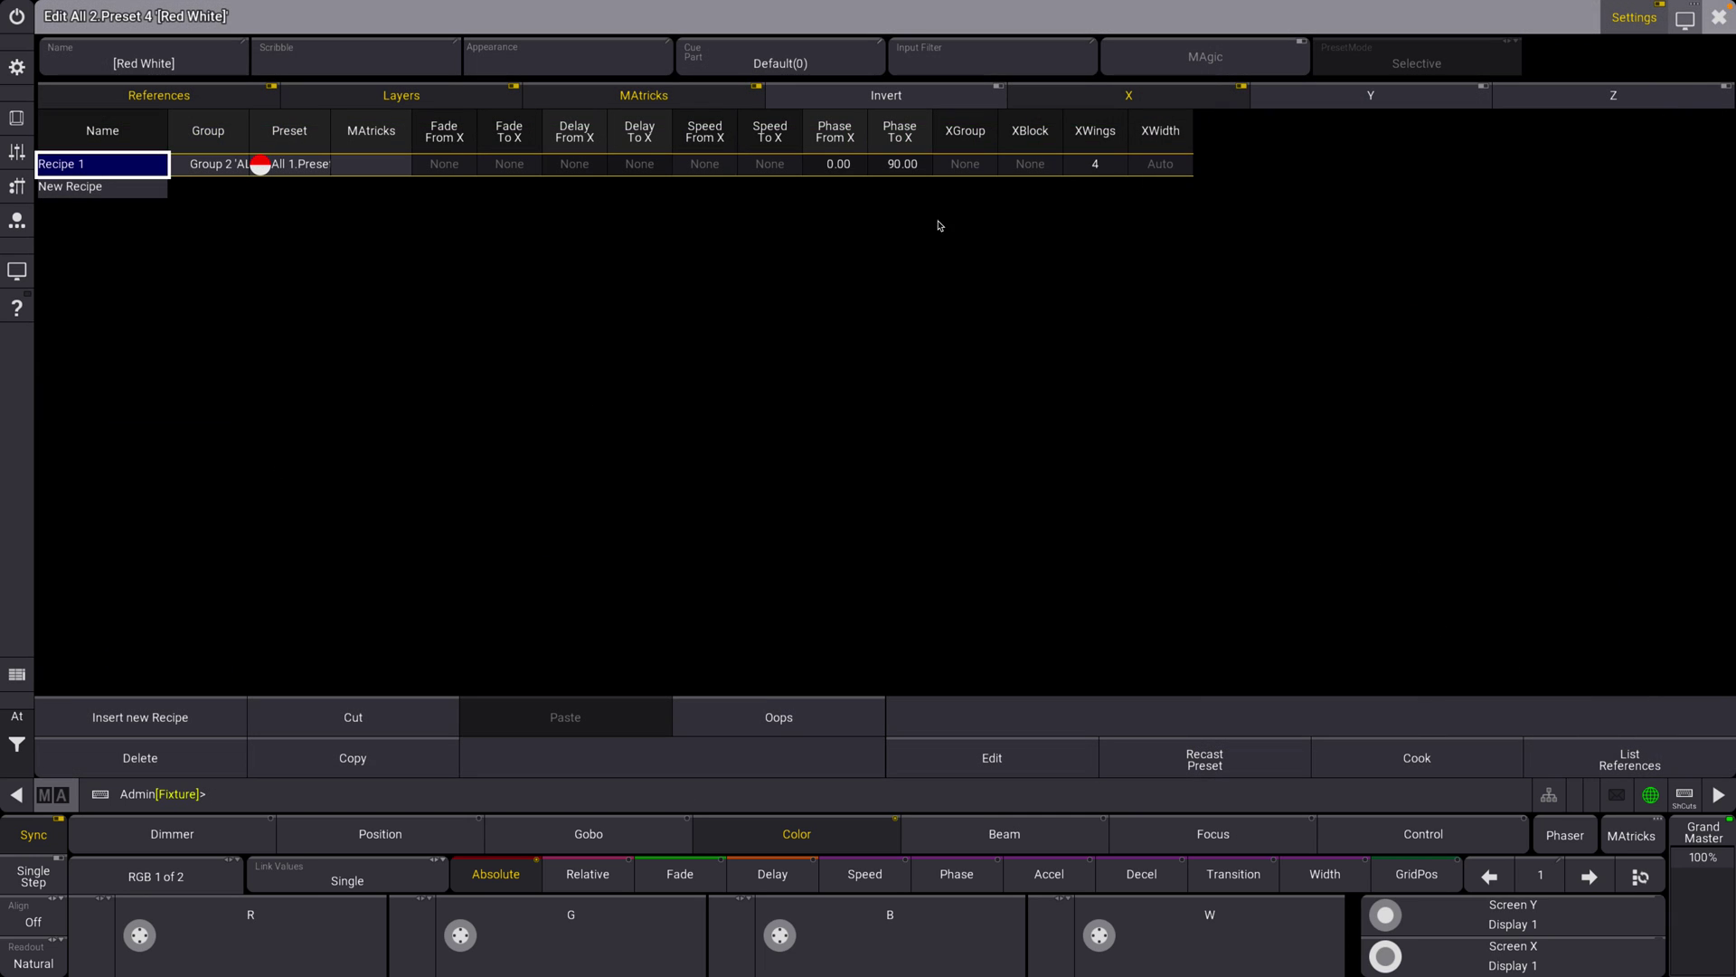
{"action": "double_click", "coordinate": [1098, 165]}
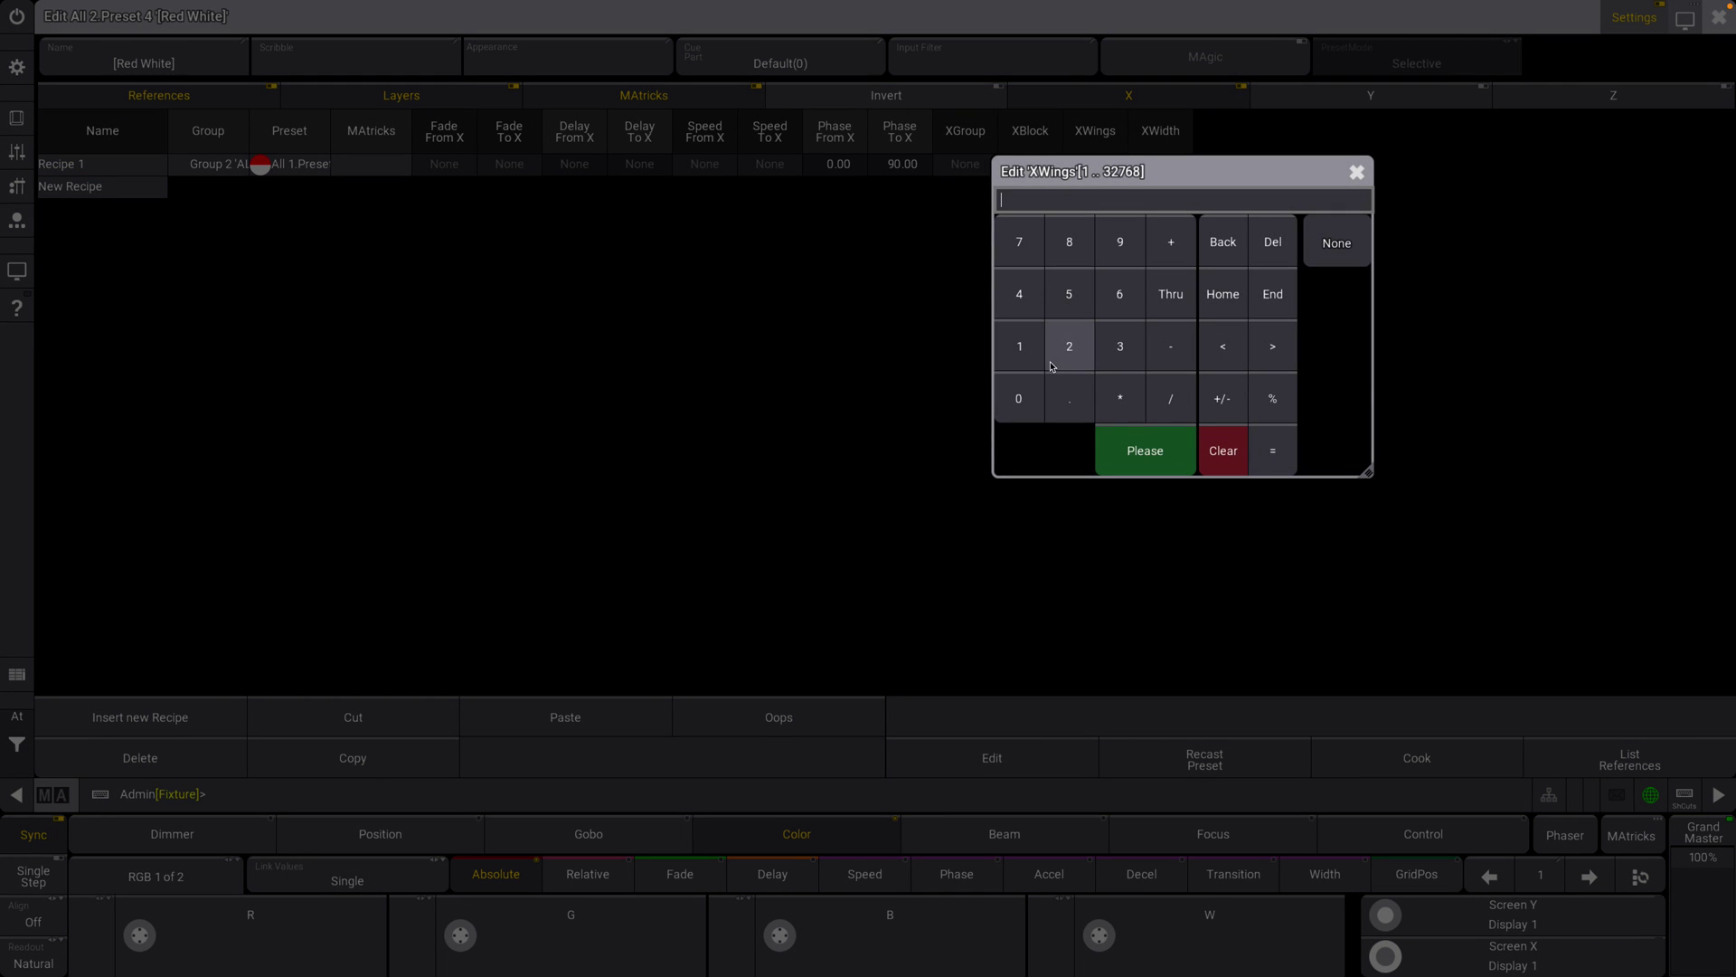
{"action": "left_click", "coordinate": [1069, 346]}
{"action": "left_click", "coordinate": [1135, 445]}
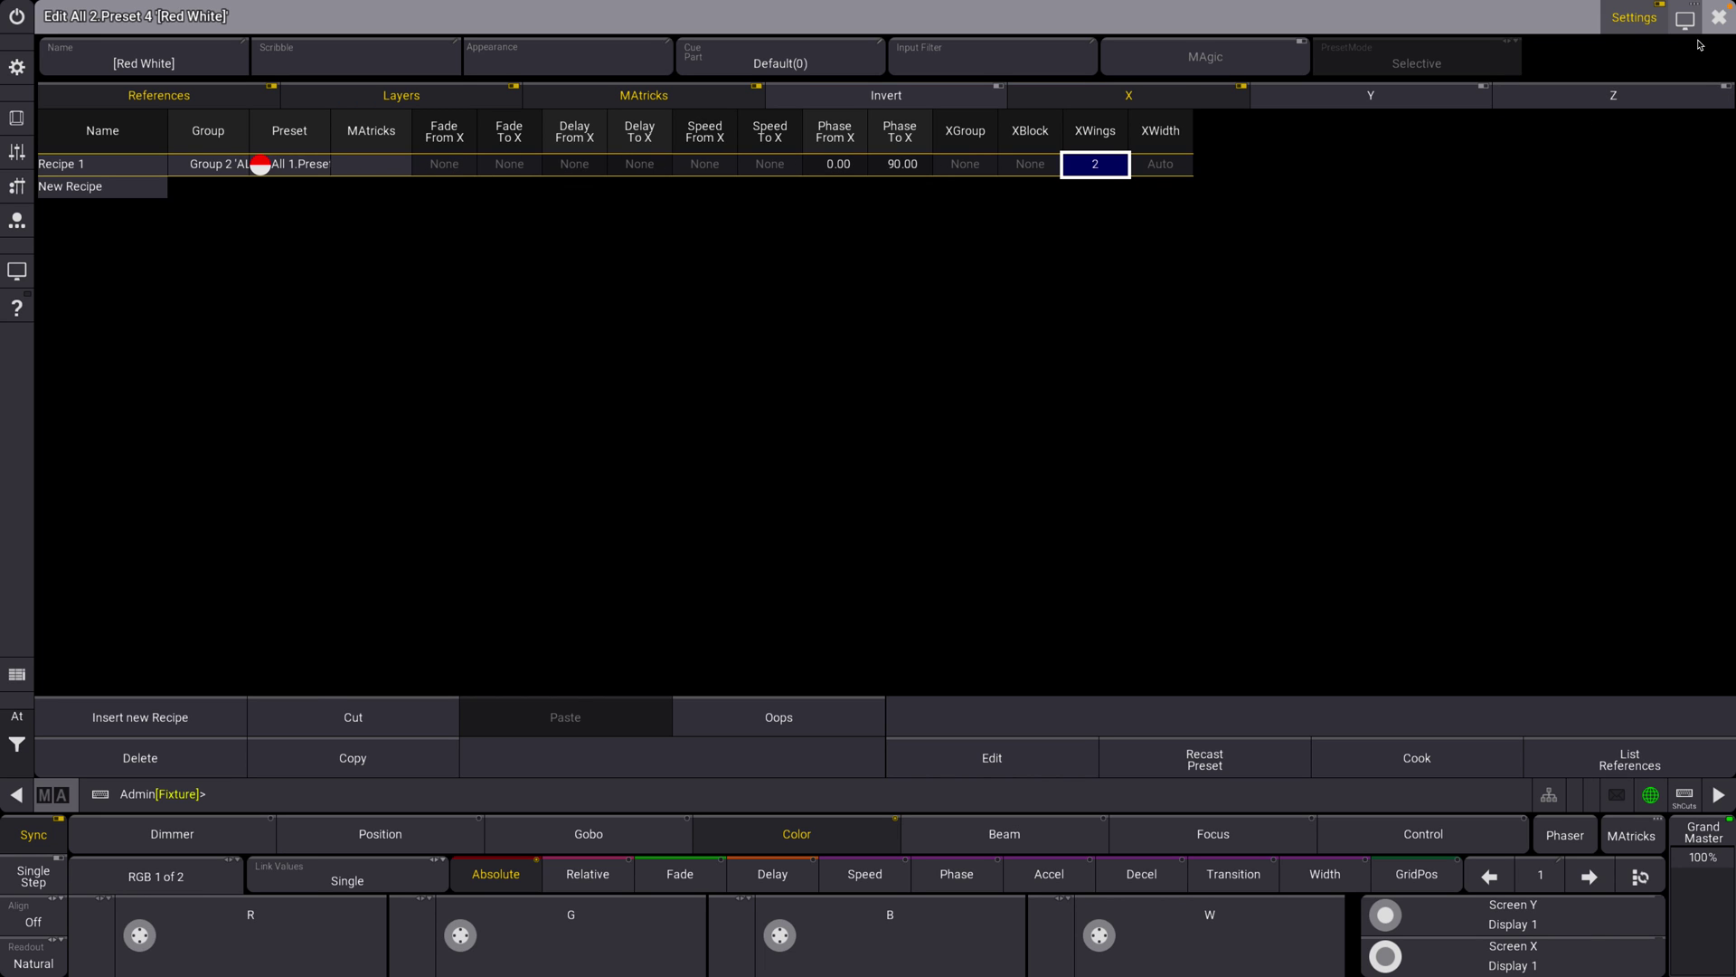
Close the [Red White] preset editor and advance Sequence 16 to cue 1 TOP
{"action": "left_click", "coordinate": [1719, 18]}
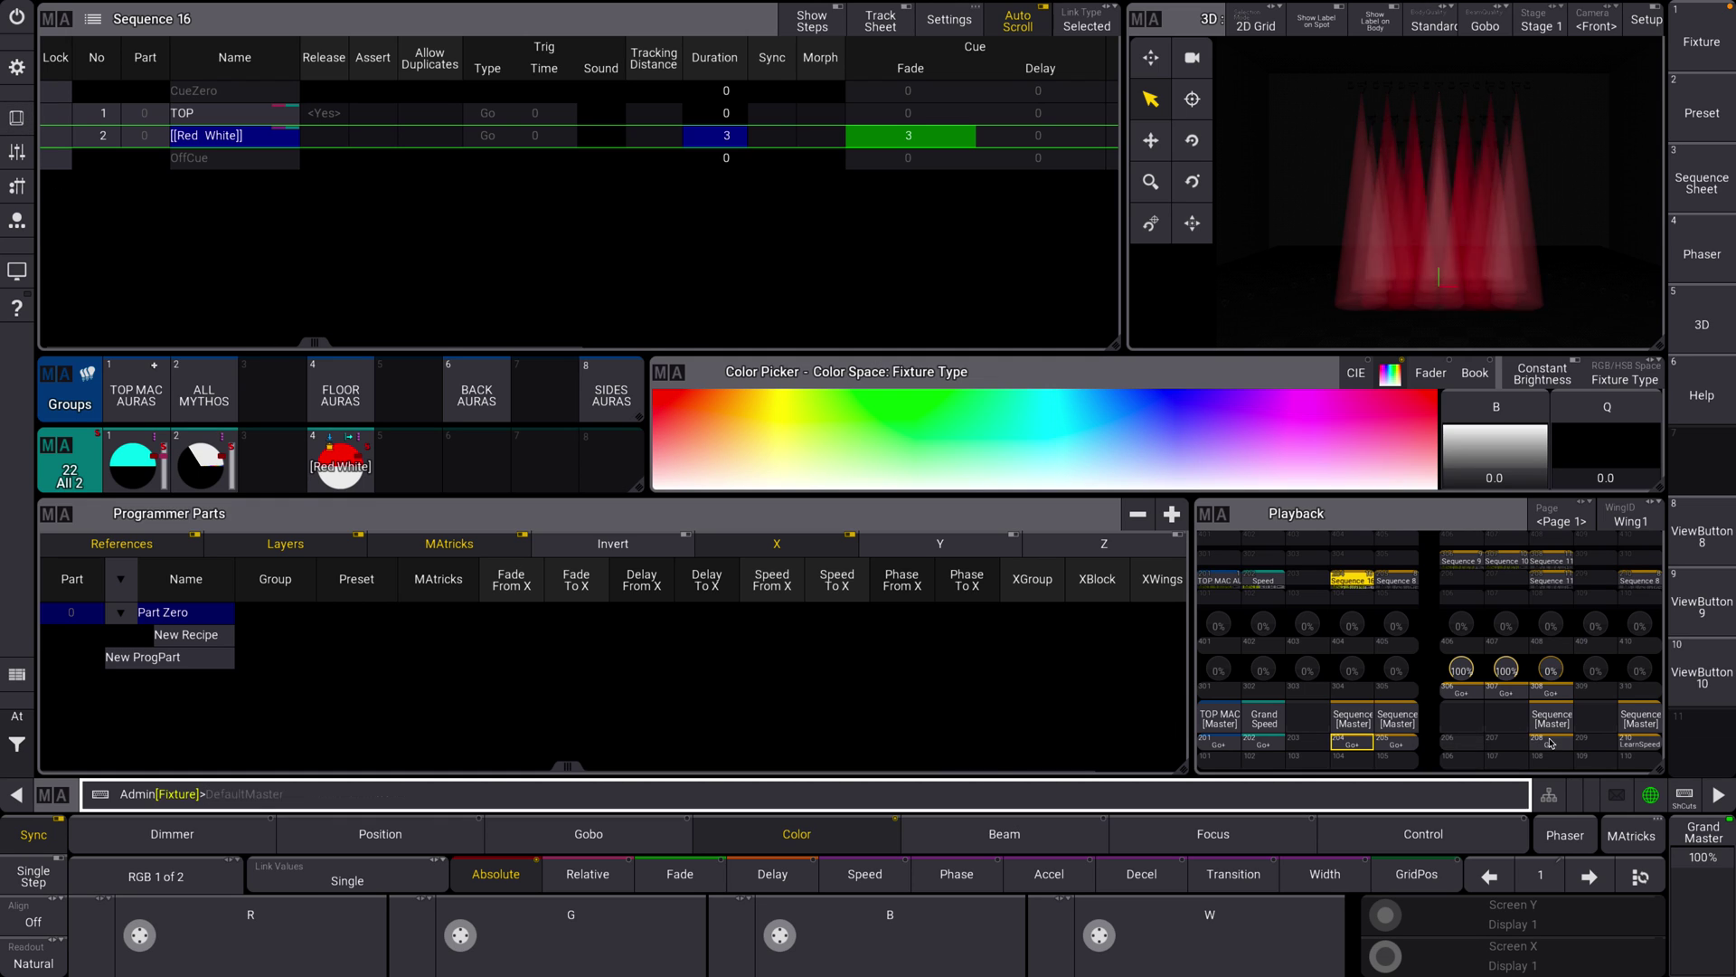
{"action": "left_click", "coordinate": [1349, 745]}
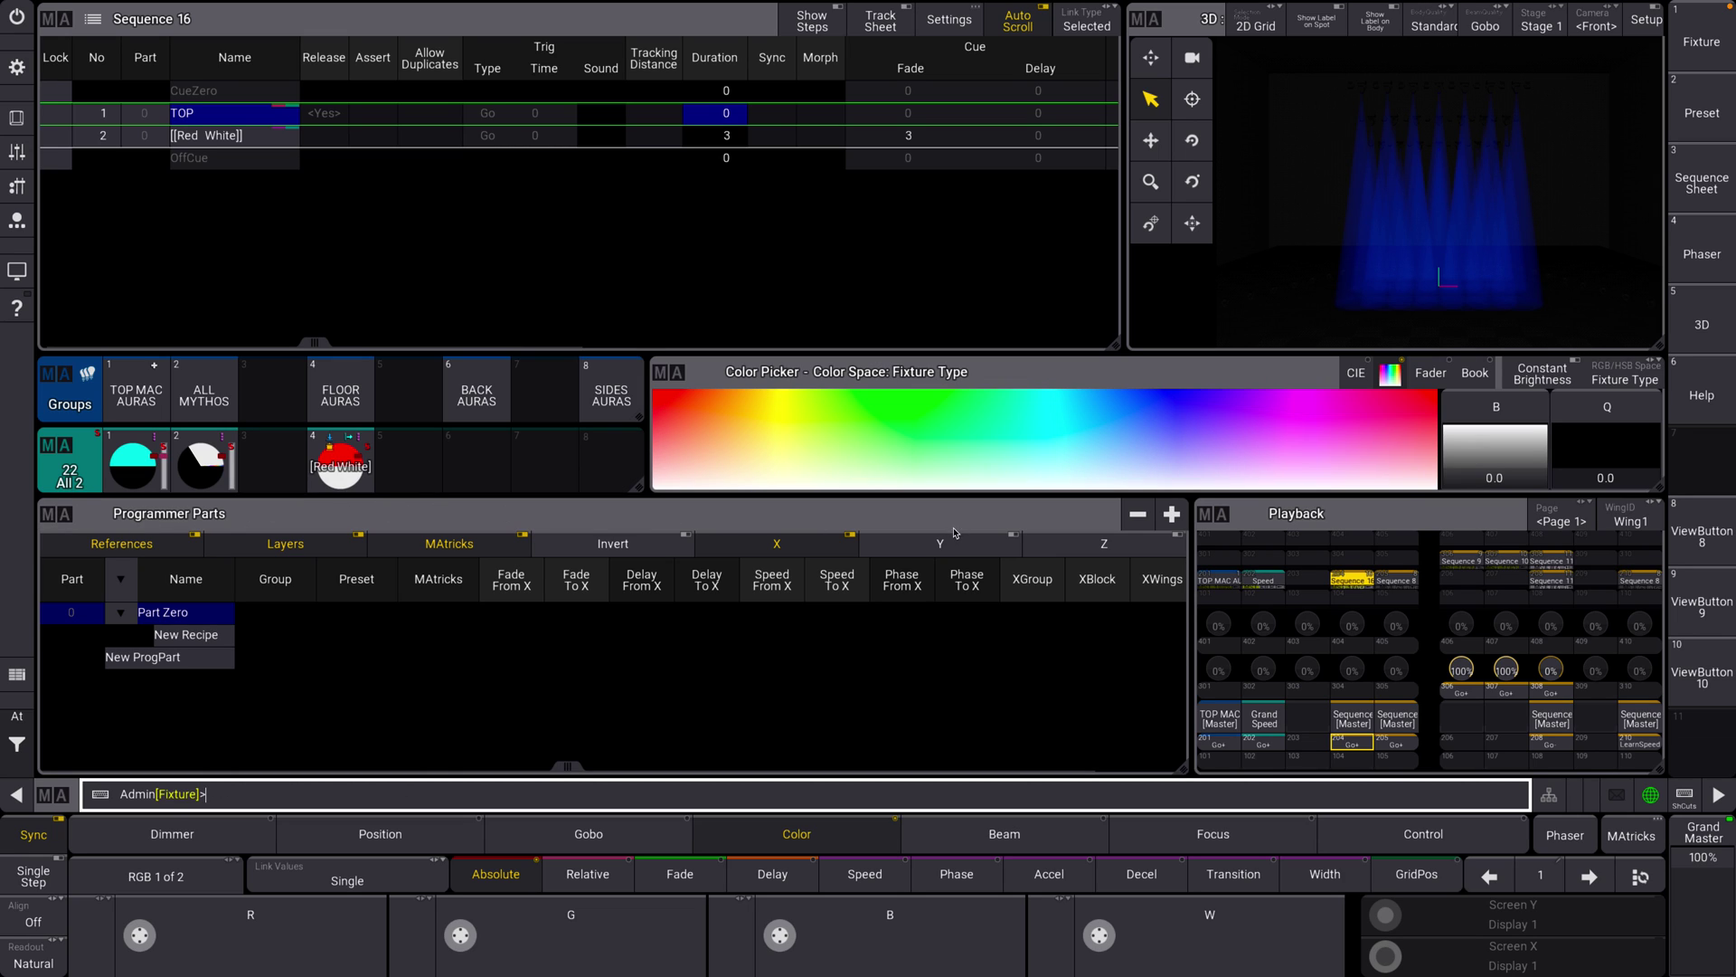
Create a new recipe named TEST under Part Zero in the Programmer Parts
{"action": "left_click", "coordinate": [130, 616]}
{"action": "left_click", "coordinate": [128, 616]}
{"action": "left_click", "coordinate": [209, 636]}
{"action": "left_click", "coordinate": [217, 649]}
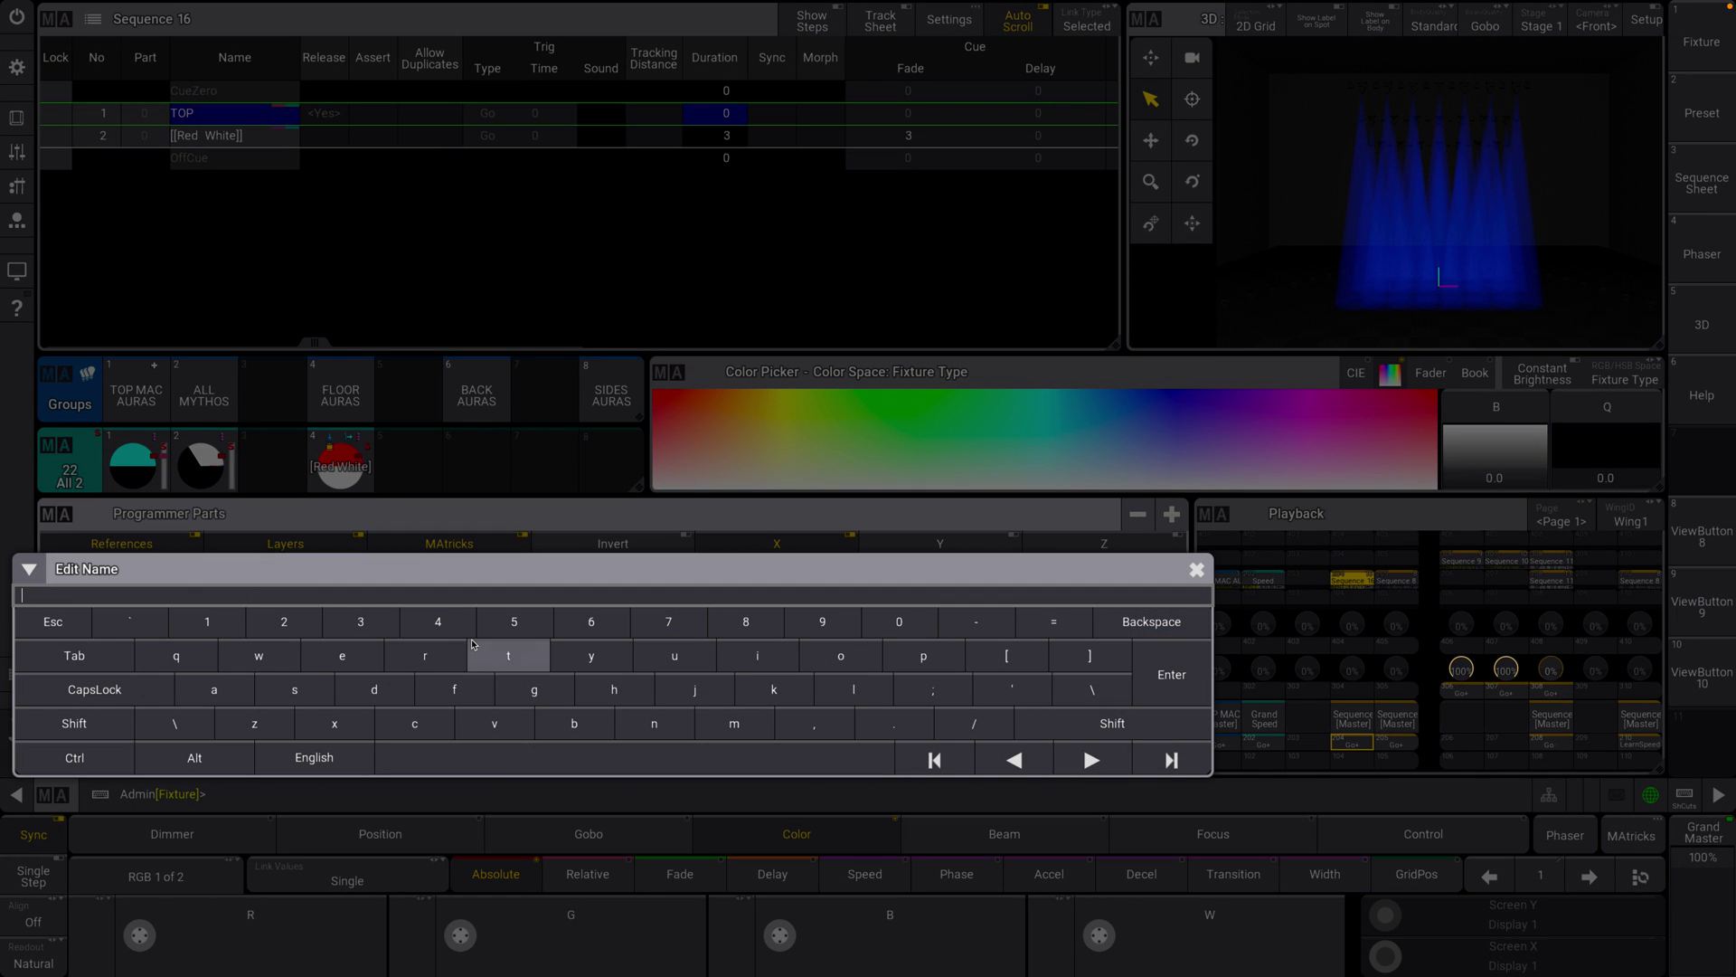
{"action": "type", "text": "TEST"}
{"action": "key", "text": "Return"}
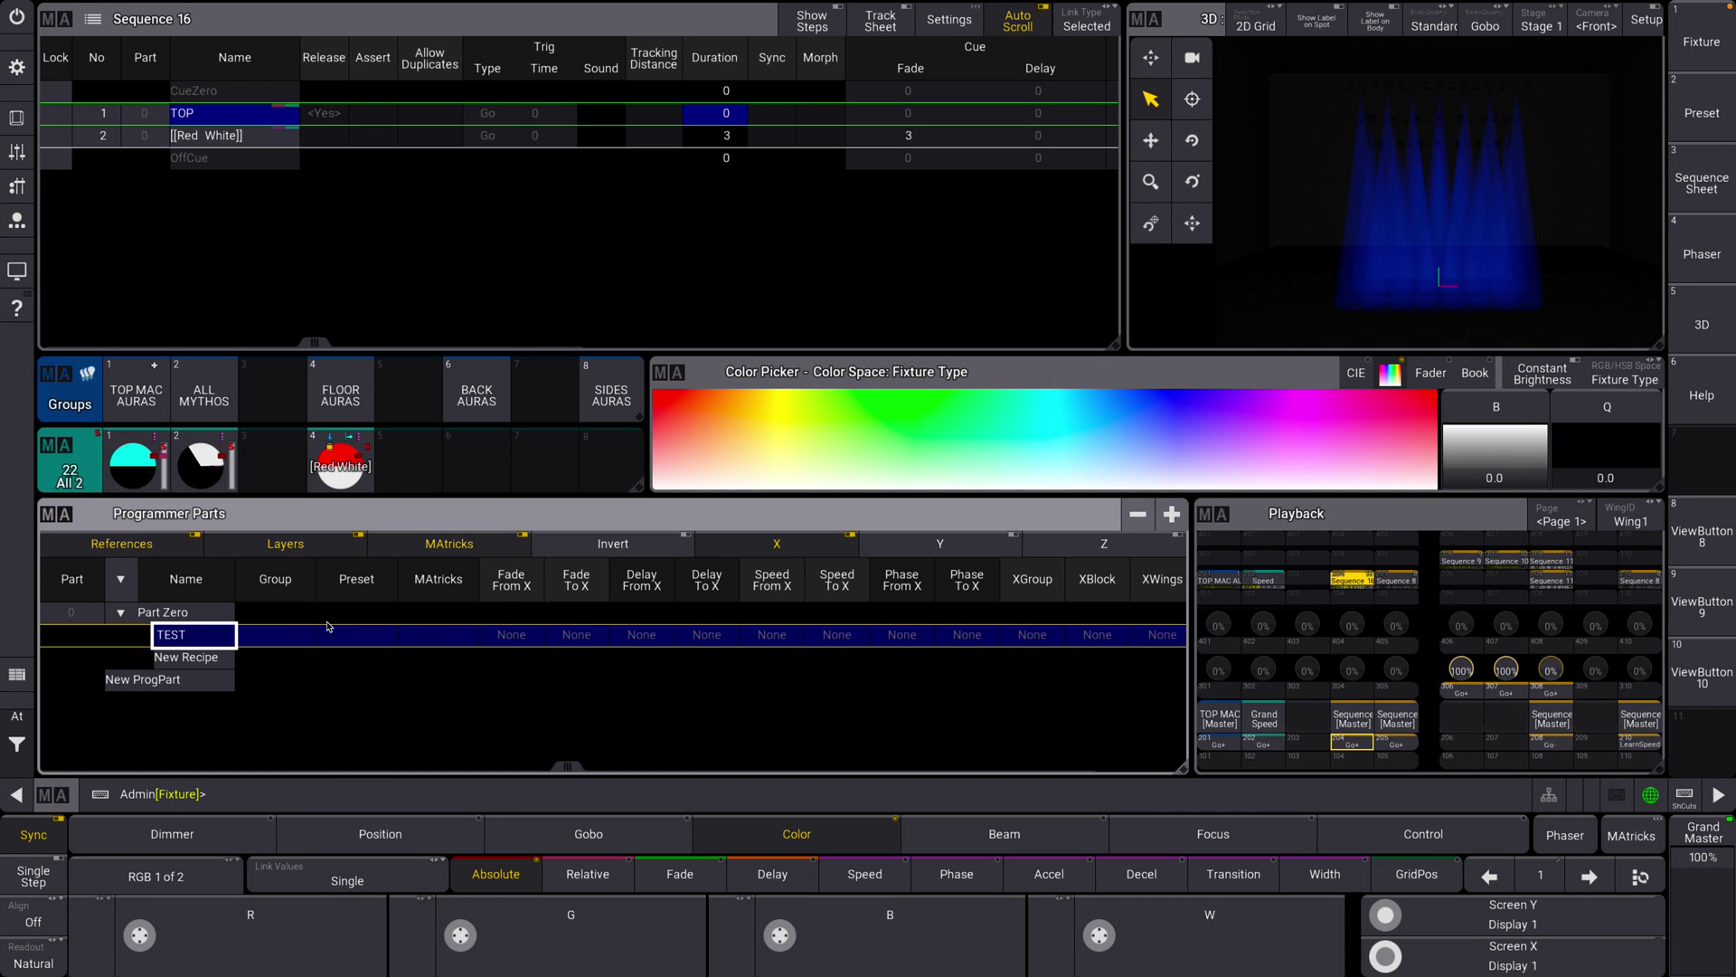
Assign group 2 ALL MYTHOS and the ALIGN OUT position preset to the TEST recipe
{"action": "left_click", "coordinate": [278, 638]}
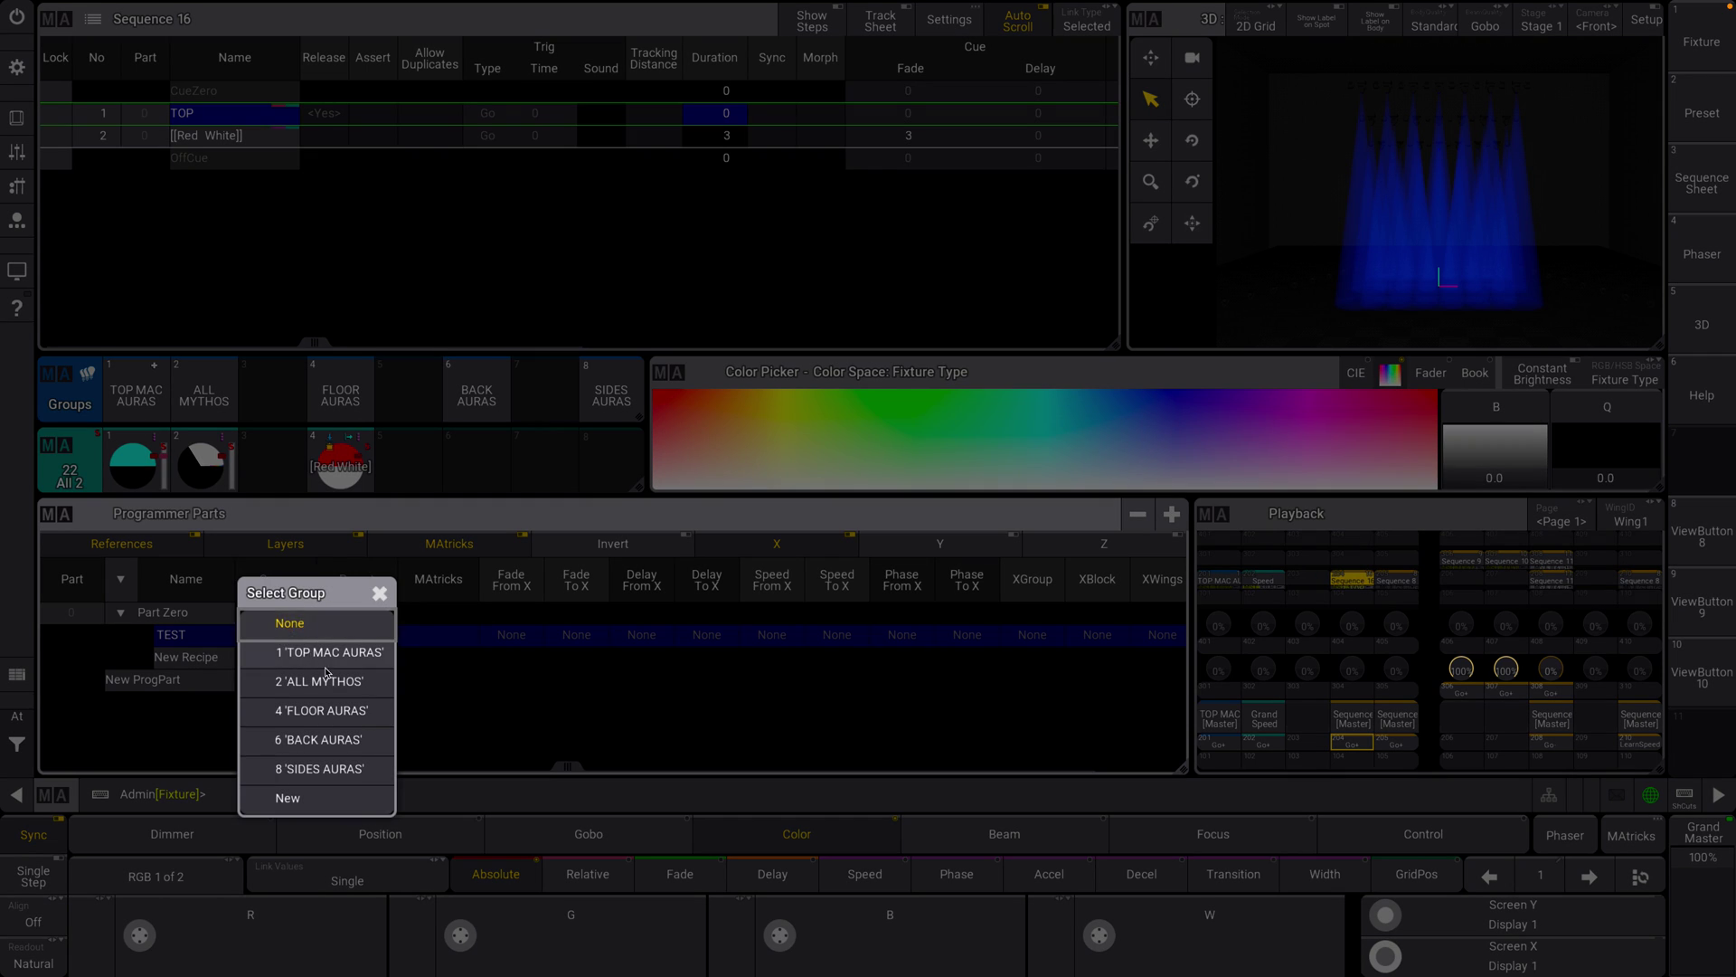
{"action": "left_click", "coordinate": [313, 679]}
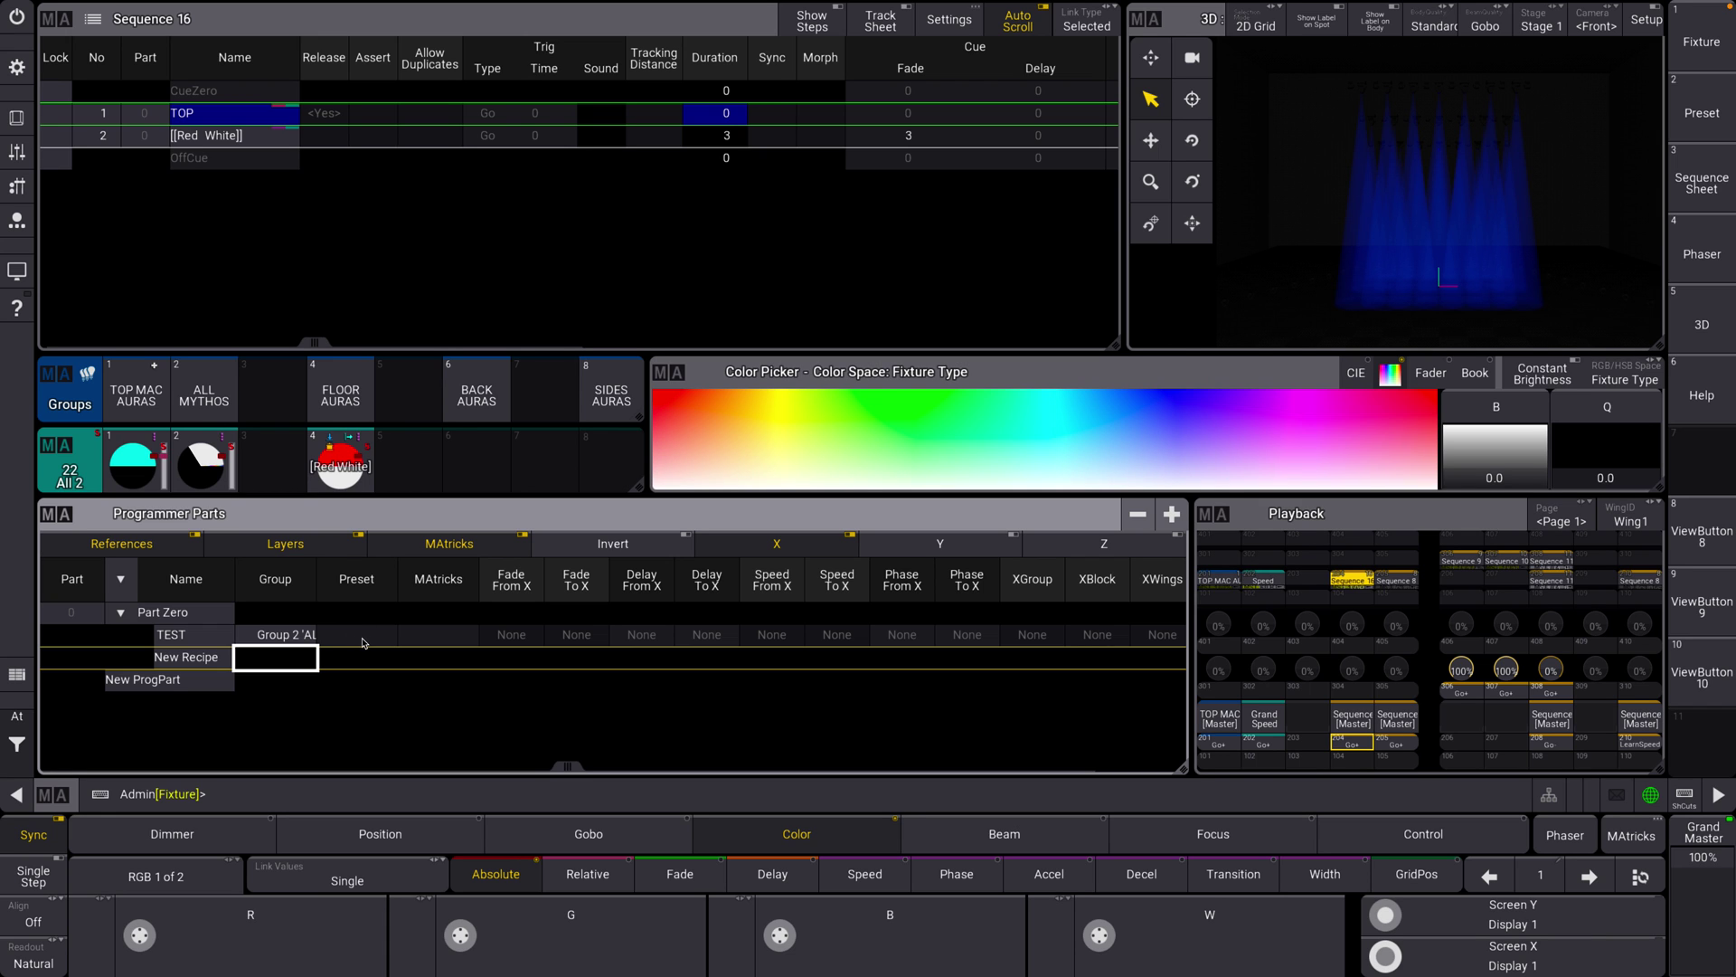
{"action": "left_click", "coordinate": [362, 637]}
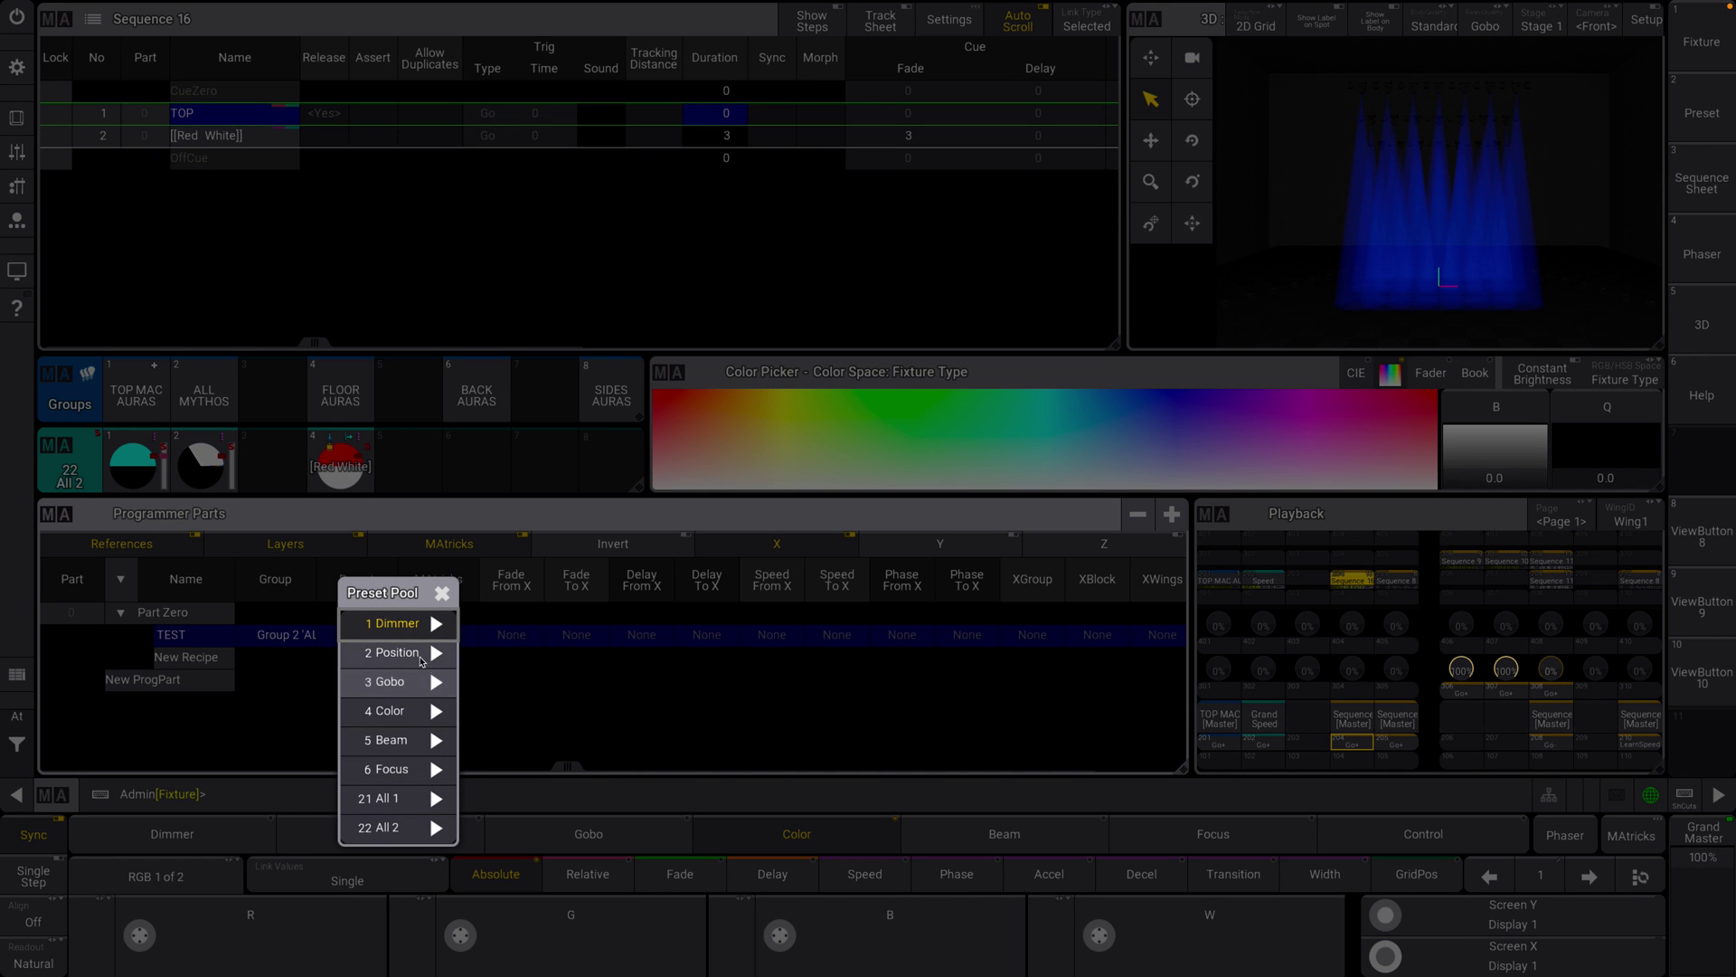
{"action": "left_click", "coordinate": [425, 652]}
{"action": "left_click", "coordinate": [459, 688]}
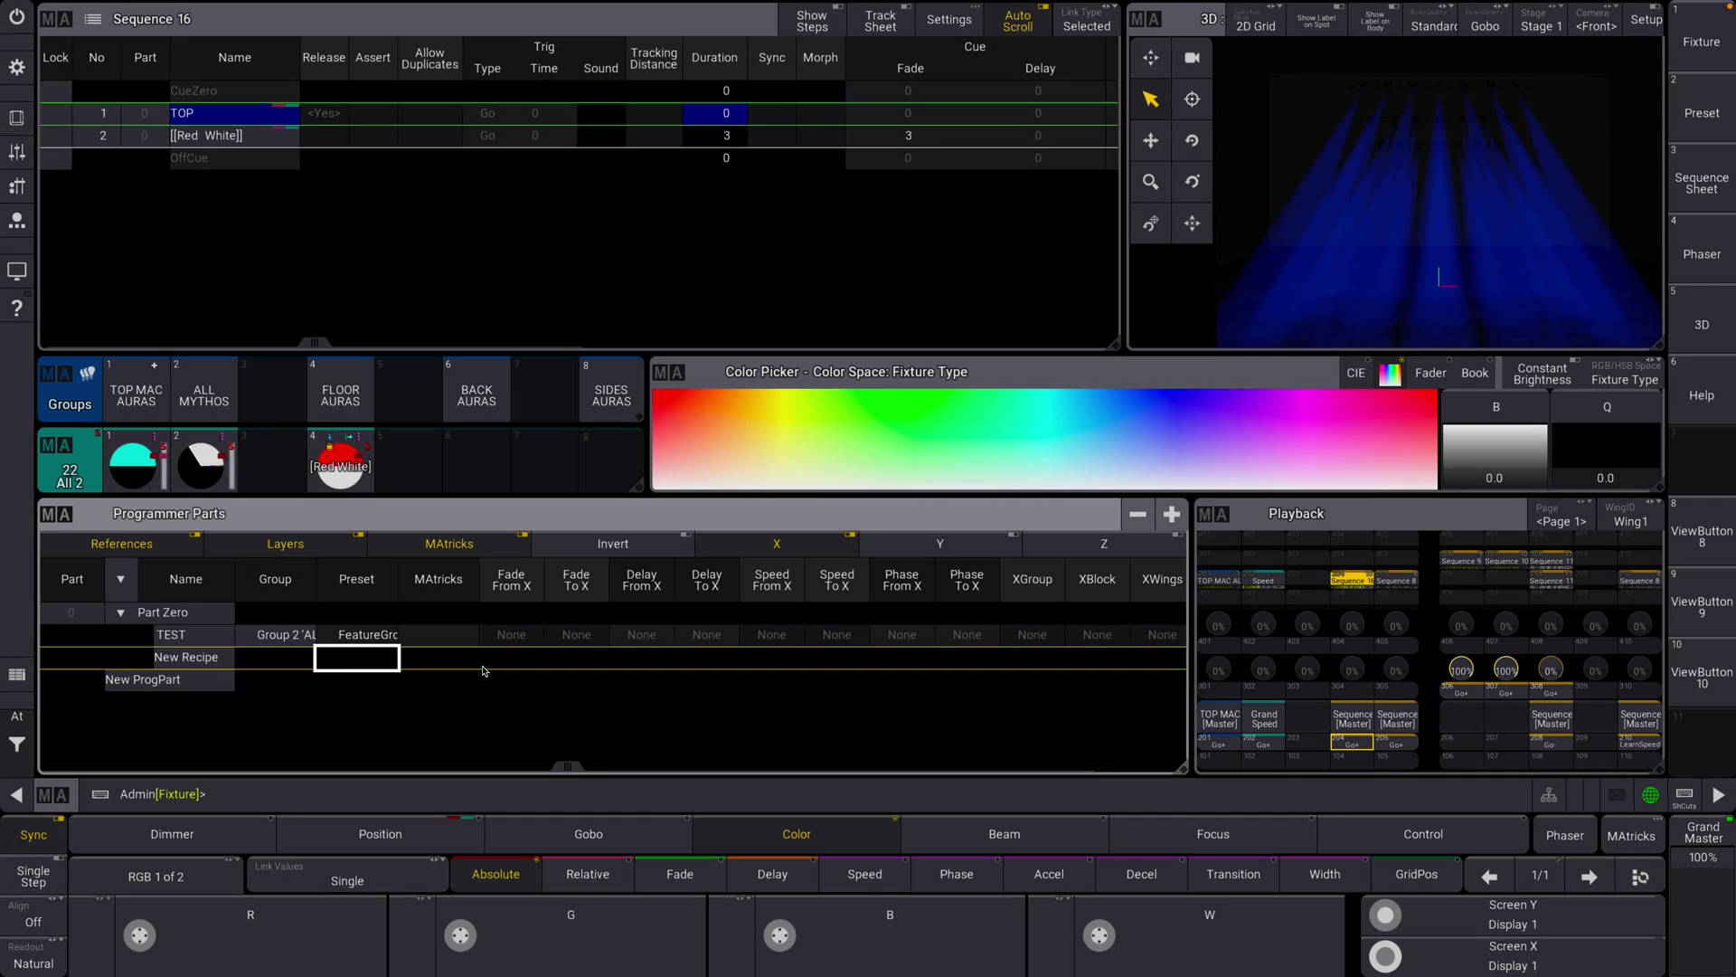
{"action": "left_click", "coordinate": [441, 636]}
{"action": "left_click", "coordinate": [533, 593]}
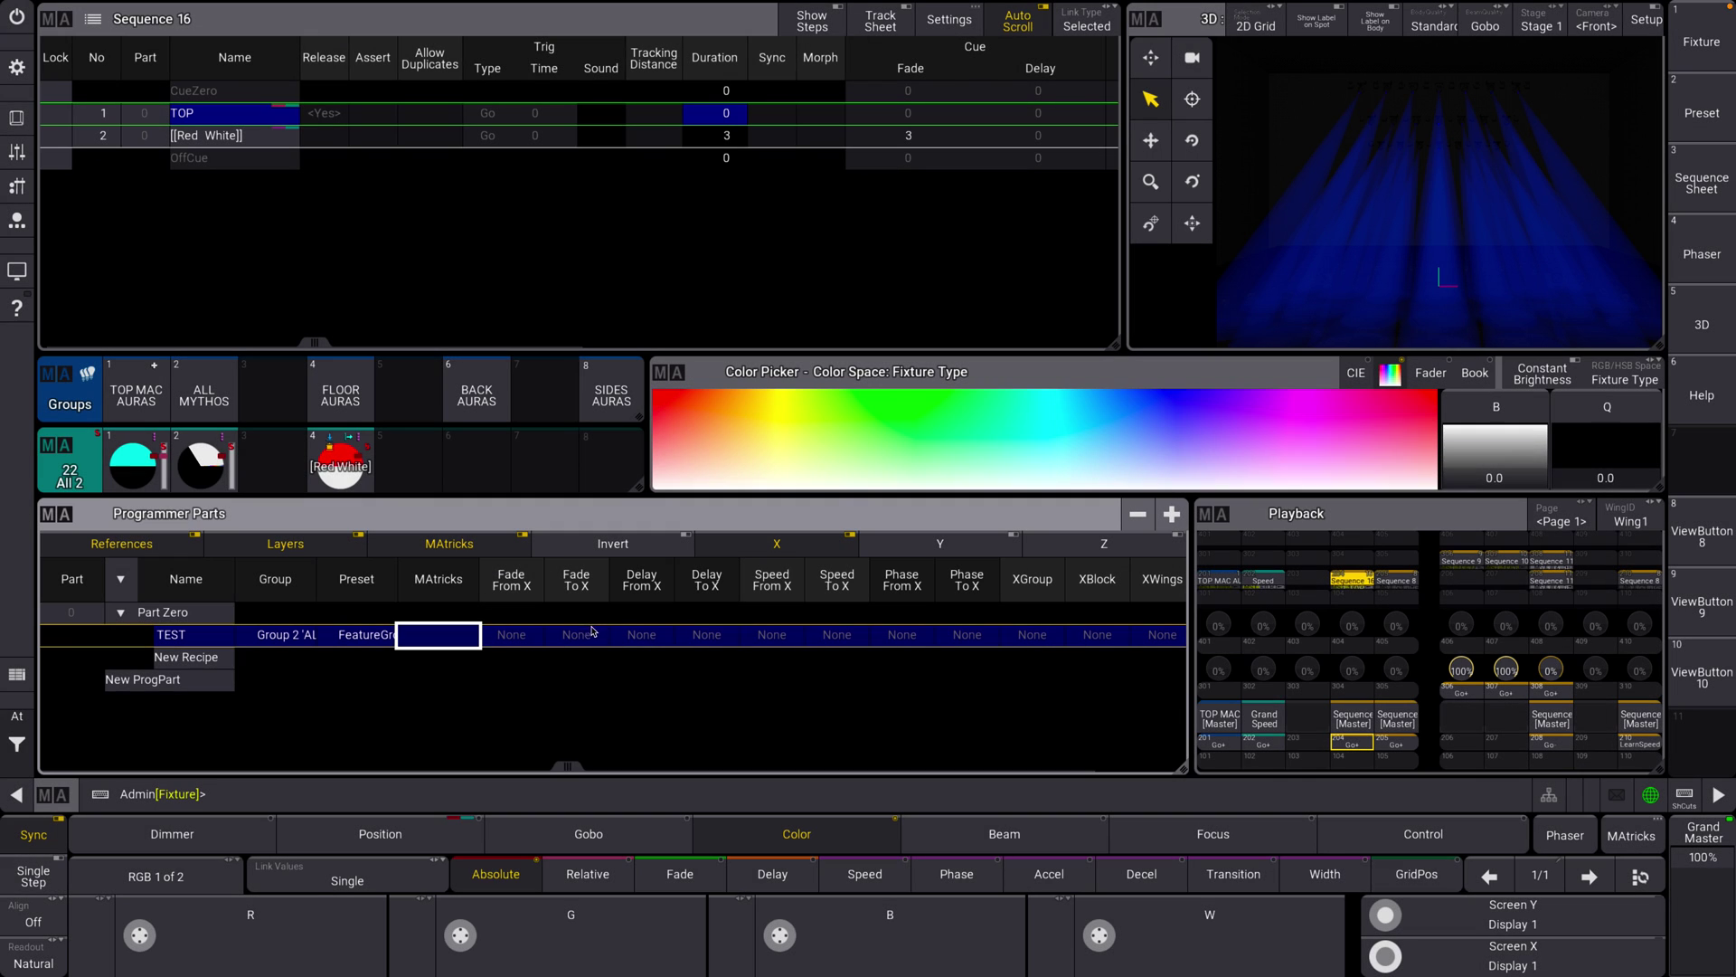
Set the TEST recipe's Phase From X to 0 and Phase To X to 360
{"action": "left_click_drag", "start_coordinate": [568, 773], "coordinate": [650, 774]}
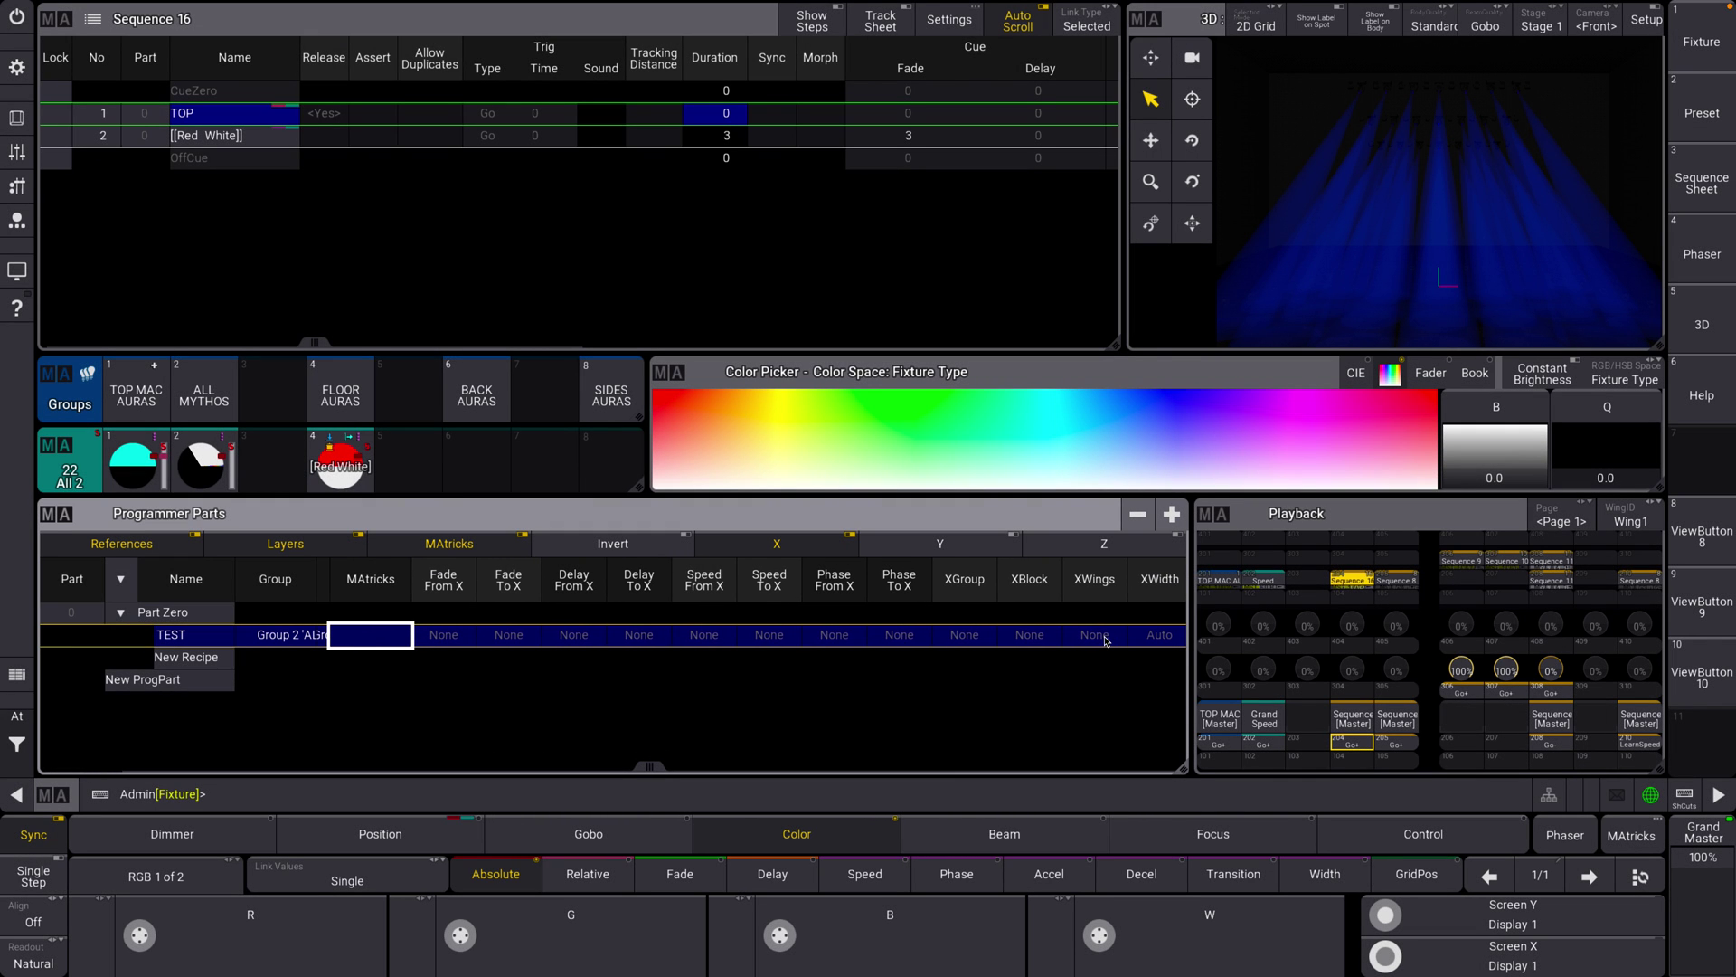
{"action": "left_click", "coordinate": [835, 636]}
{"action": "left_click", "coordinate": [835, 636]}
{"action": "left_click", "coordinate": [897, 868]}
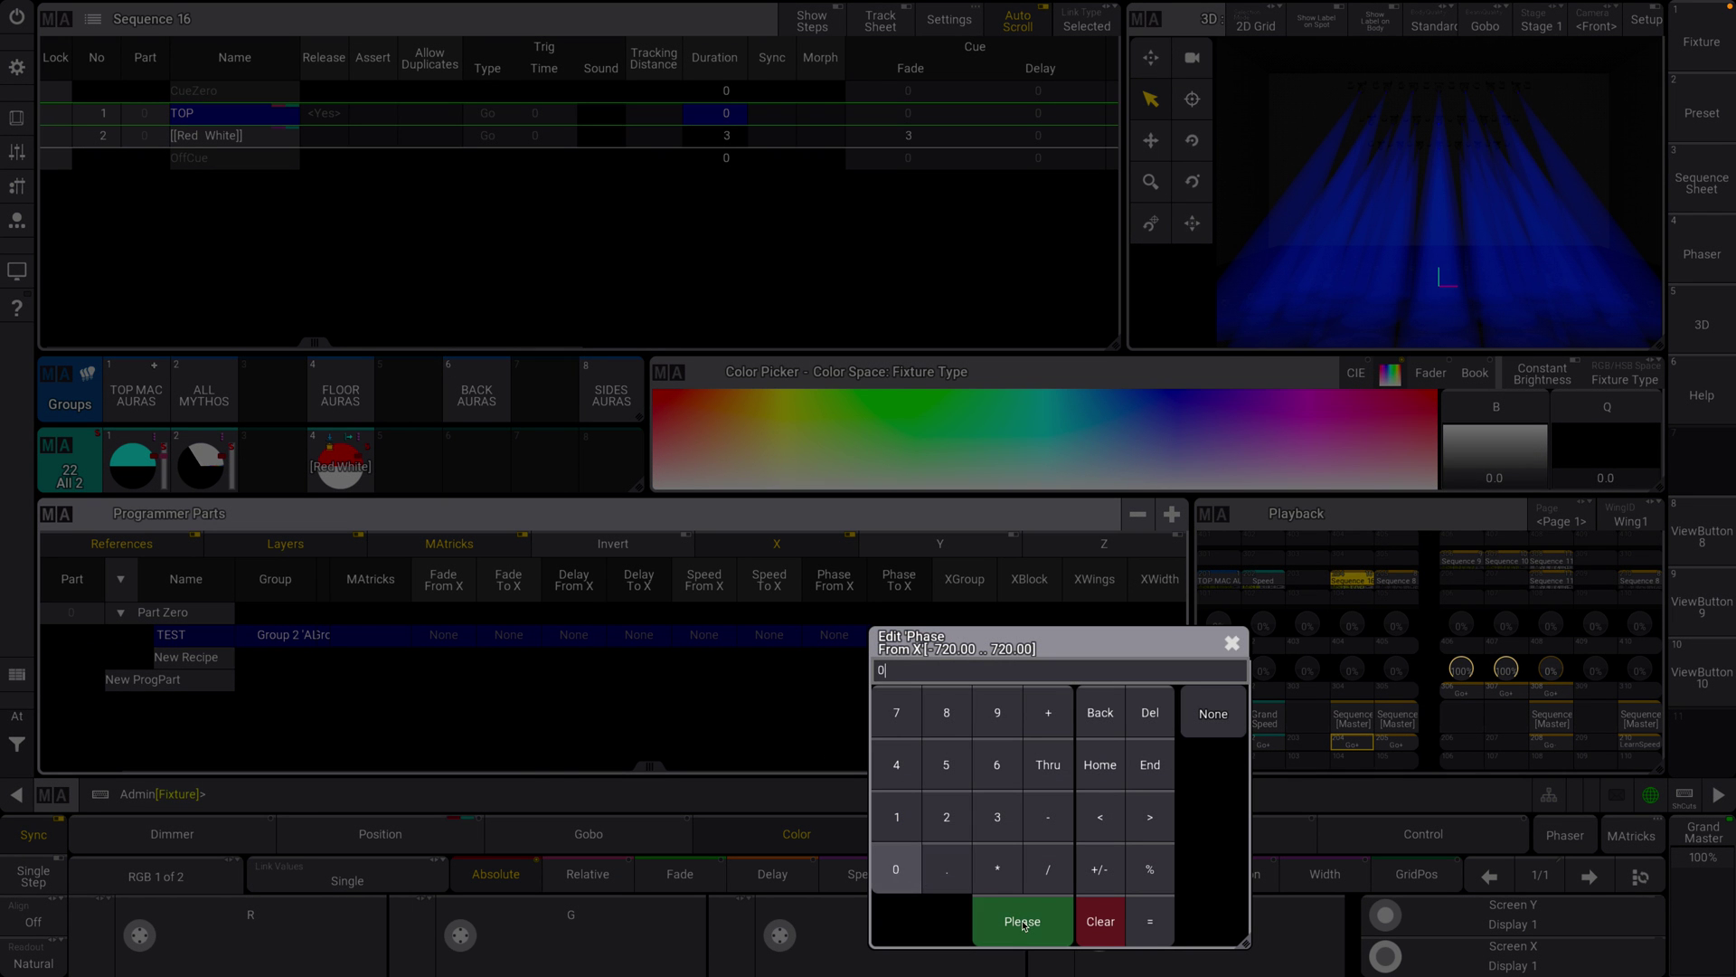
{"action": "left_click", "coordinate": [1022, 922]}
{"action": "left_click", "coordinate": [899, 635]}
{"action": "left_click", "coordinate": [899, 634]}
{"action": "left_click", "coordinate": [1067, 796]}
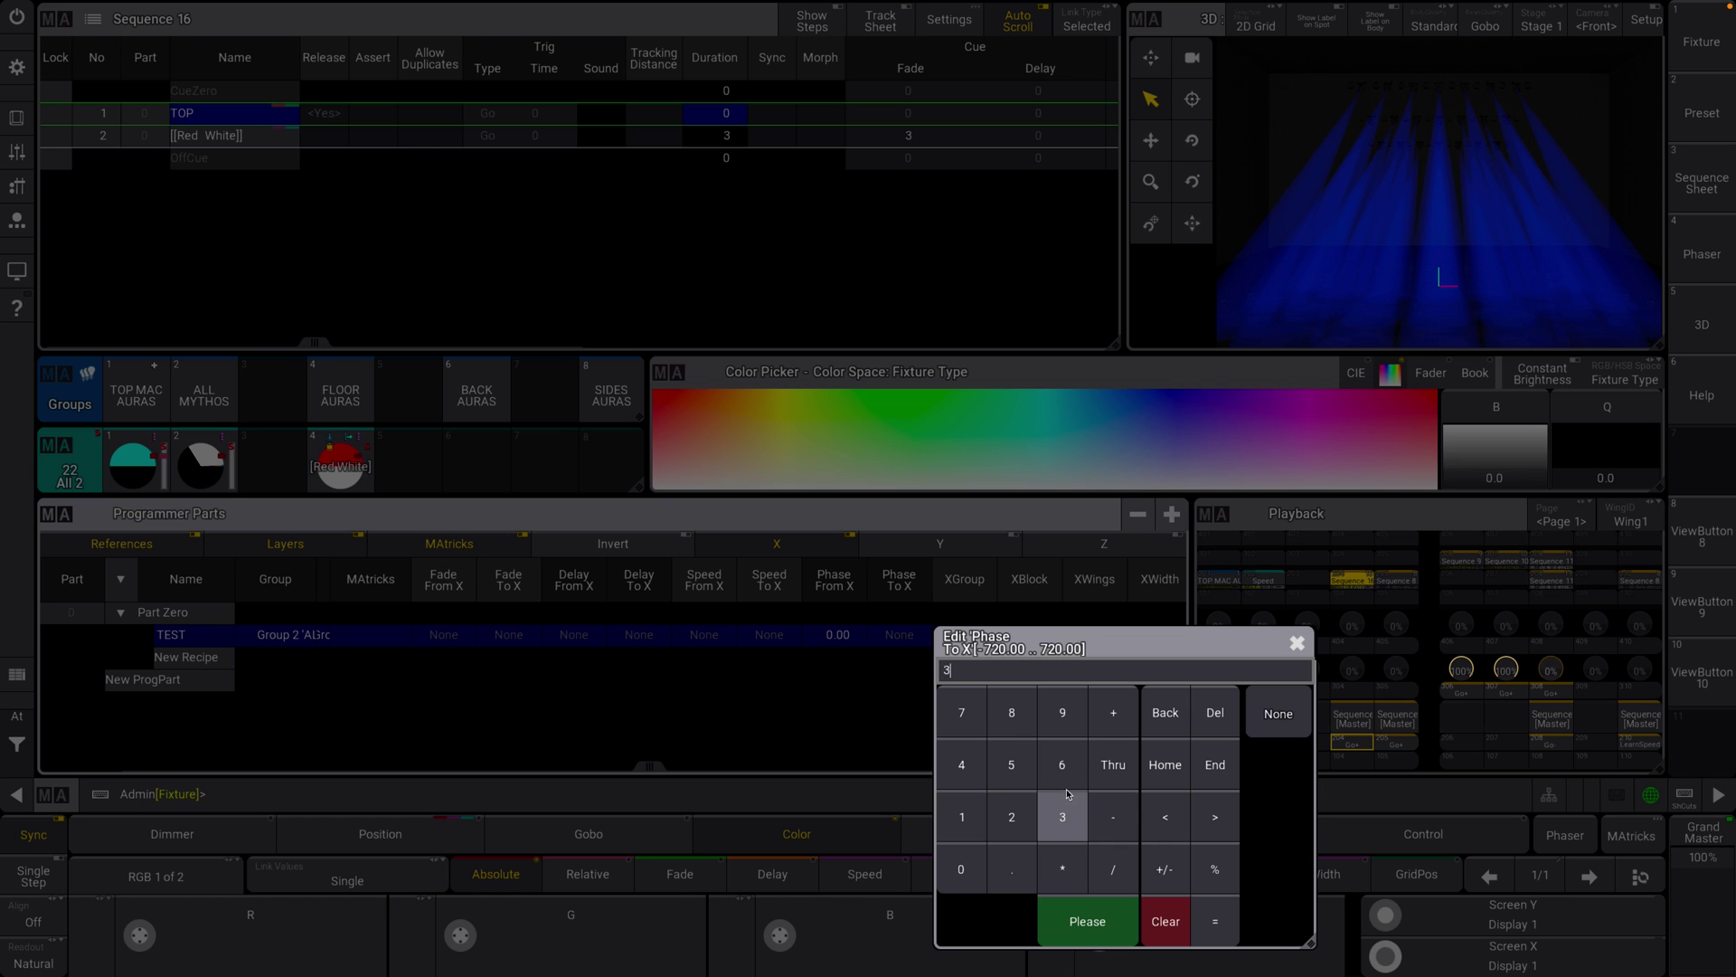
{"action": "left_click", "coordinate": [1062, 764]}
{"action": "left_click", "coordinate": [961, 869]}
{"action": "left_click", "coordinate": [1088, 922]}
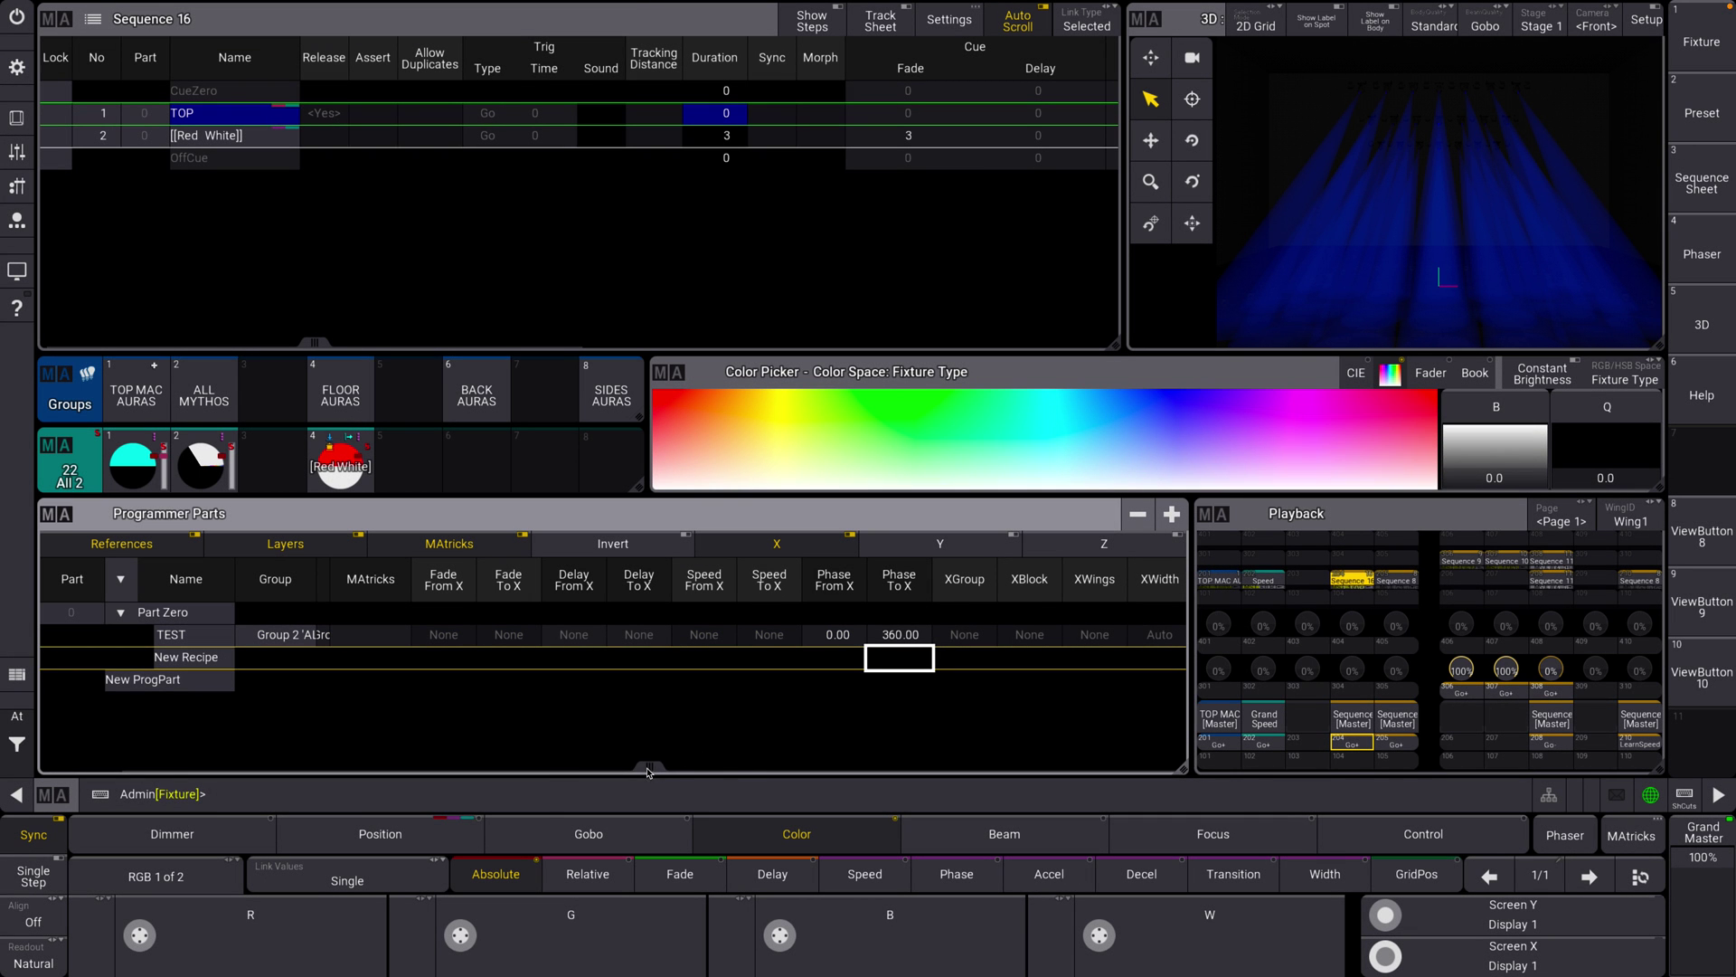
Set the TEST recipe's Delay From X to 0 and Delay To X to 2
{"action": "scroll", "coordinate": [648, 773], "scroll_direction": "left", "scroll_amount": 1}
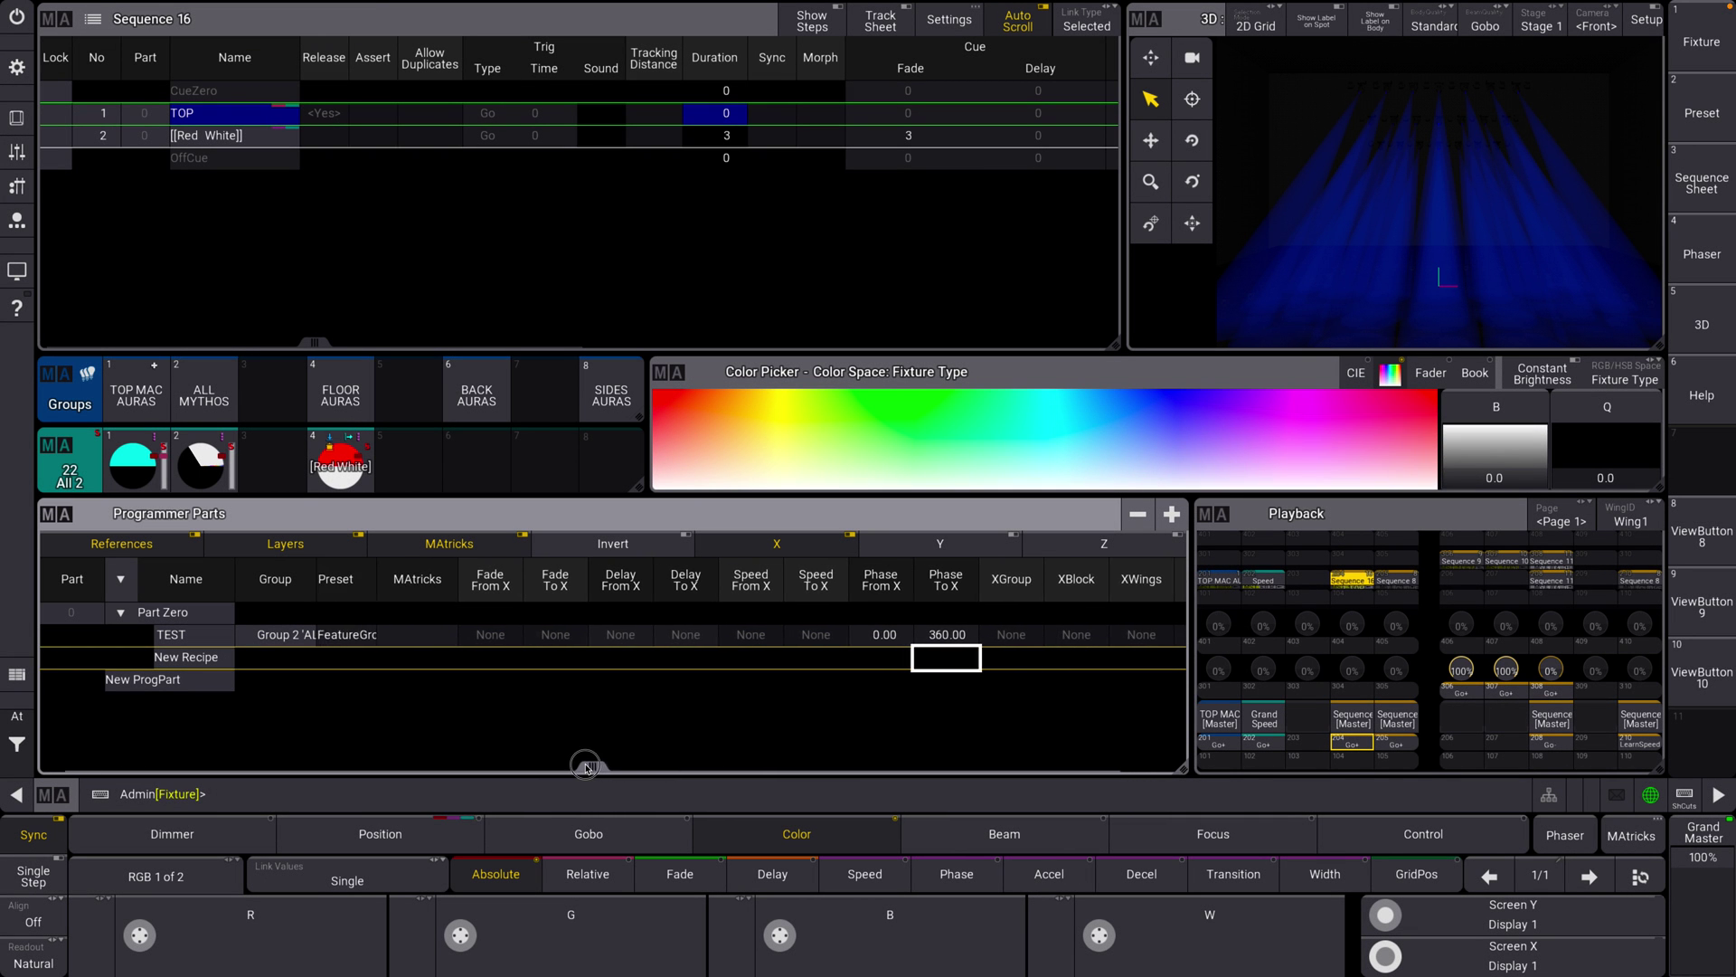
{"action": "left_click", "coordinate": [624, 634]}
{"action": "left_click", "coordinate": [625, 635]}
{"action": "left_click", "coordinate": [703, 869]}
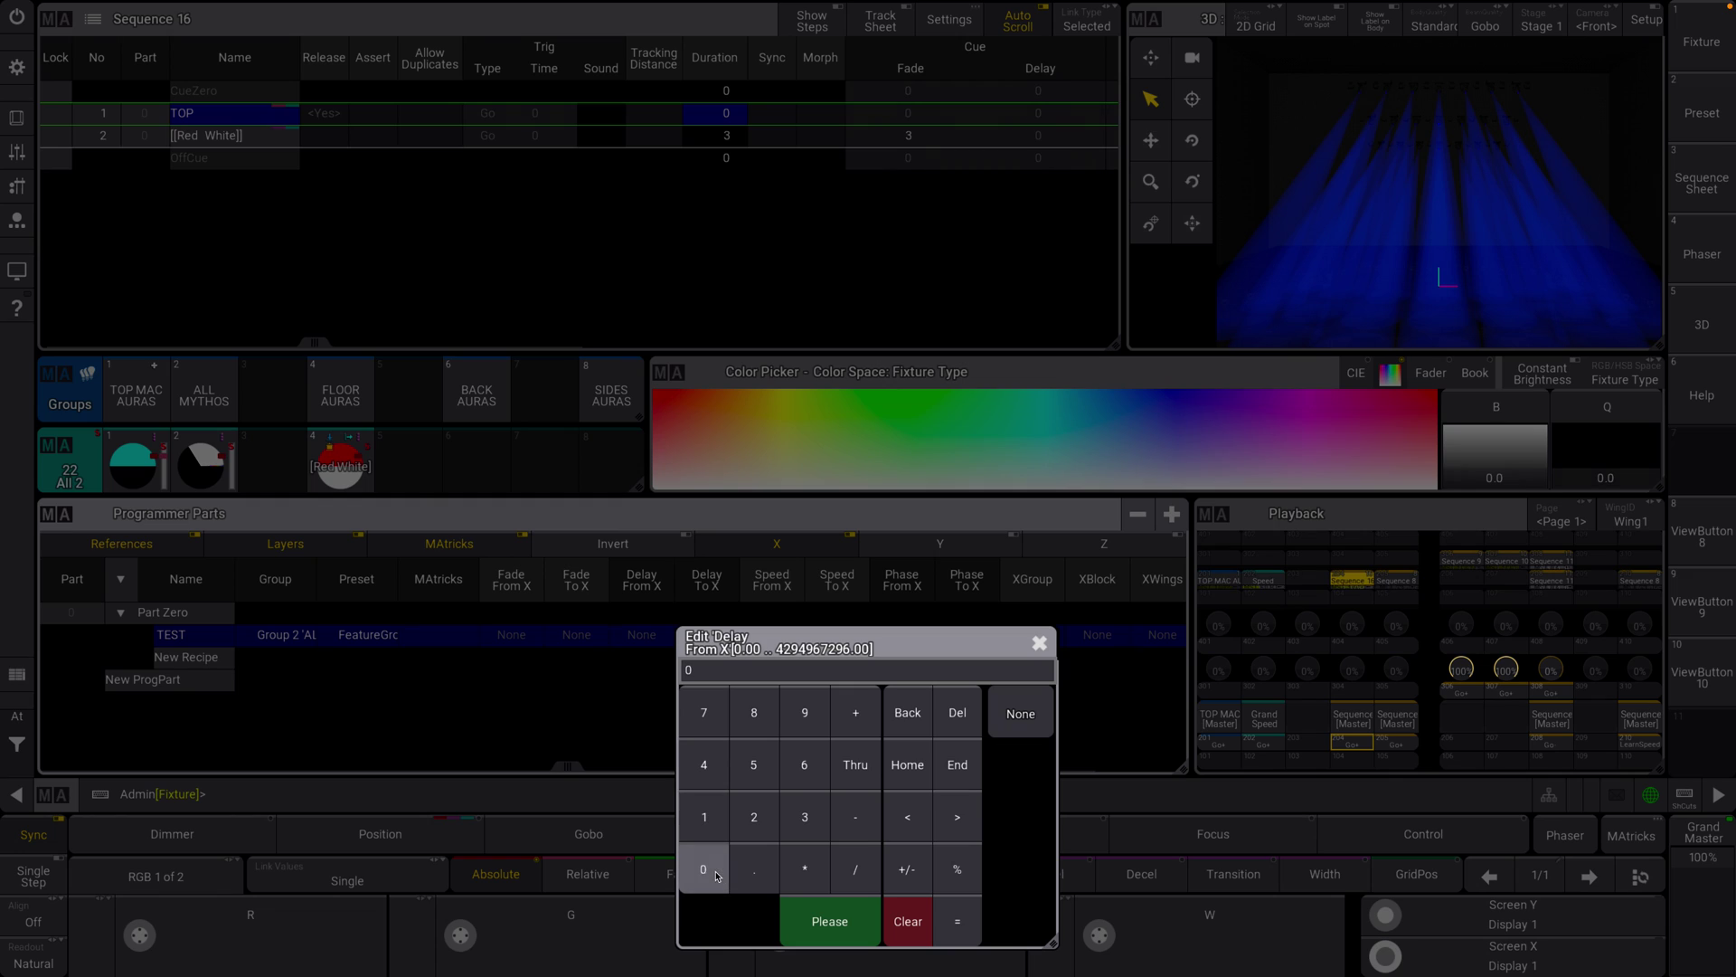
{"action": "left_click", "coordinate": [830, 916]}
{"action": "double_click", "coordinate": [710, 634]}
{"action": "left_click", "coordinate": [819, 816]}
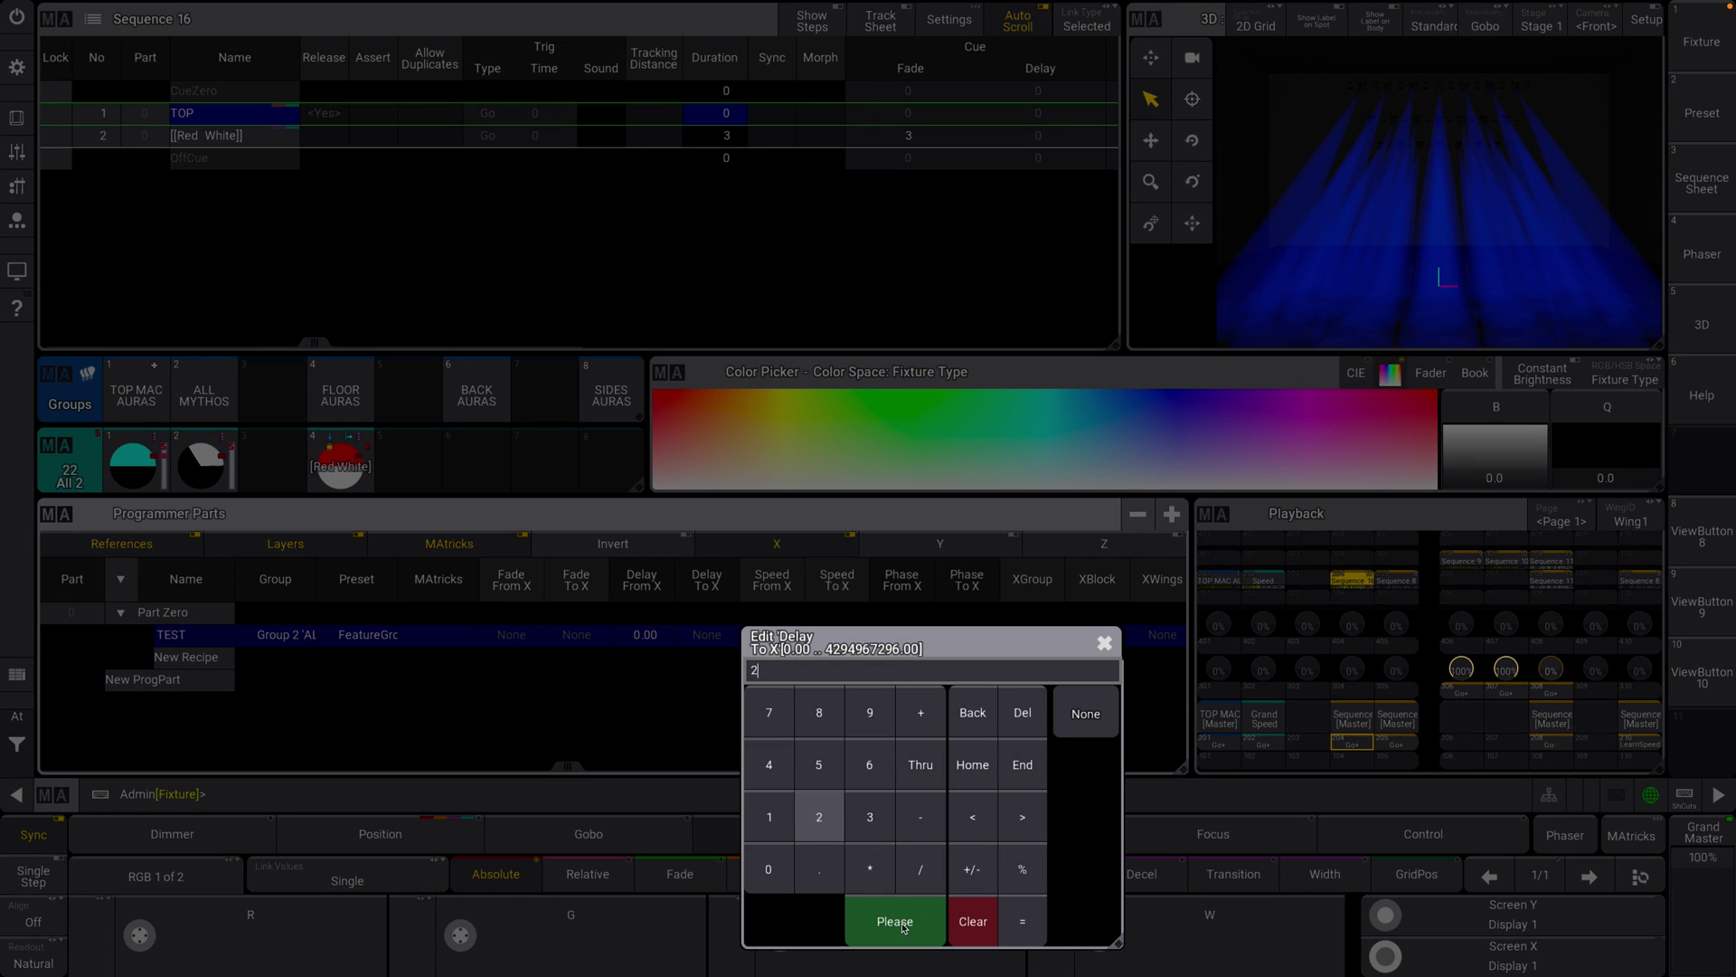
{"action": "left_click", "coordinate": [894, 920]}
Set both Fade From X and Fade To X of the TEST recipe to 1
{"action": "double_click", "coordinate": [506, 635]}
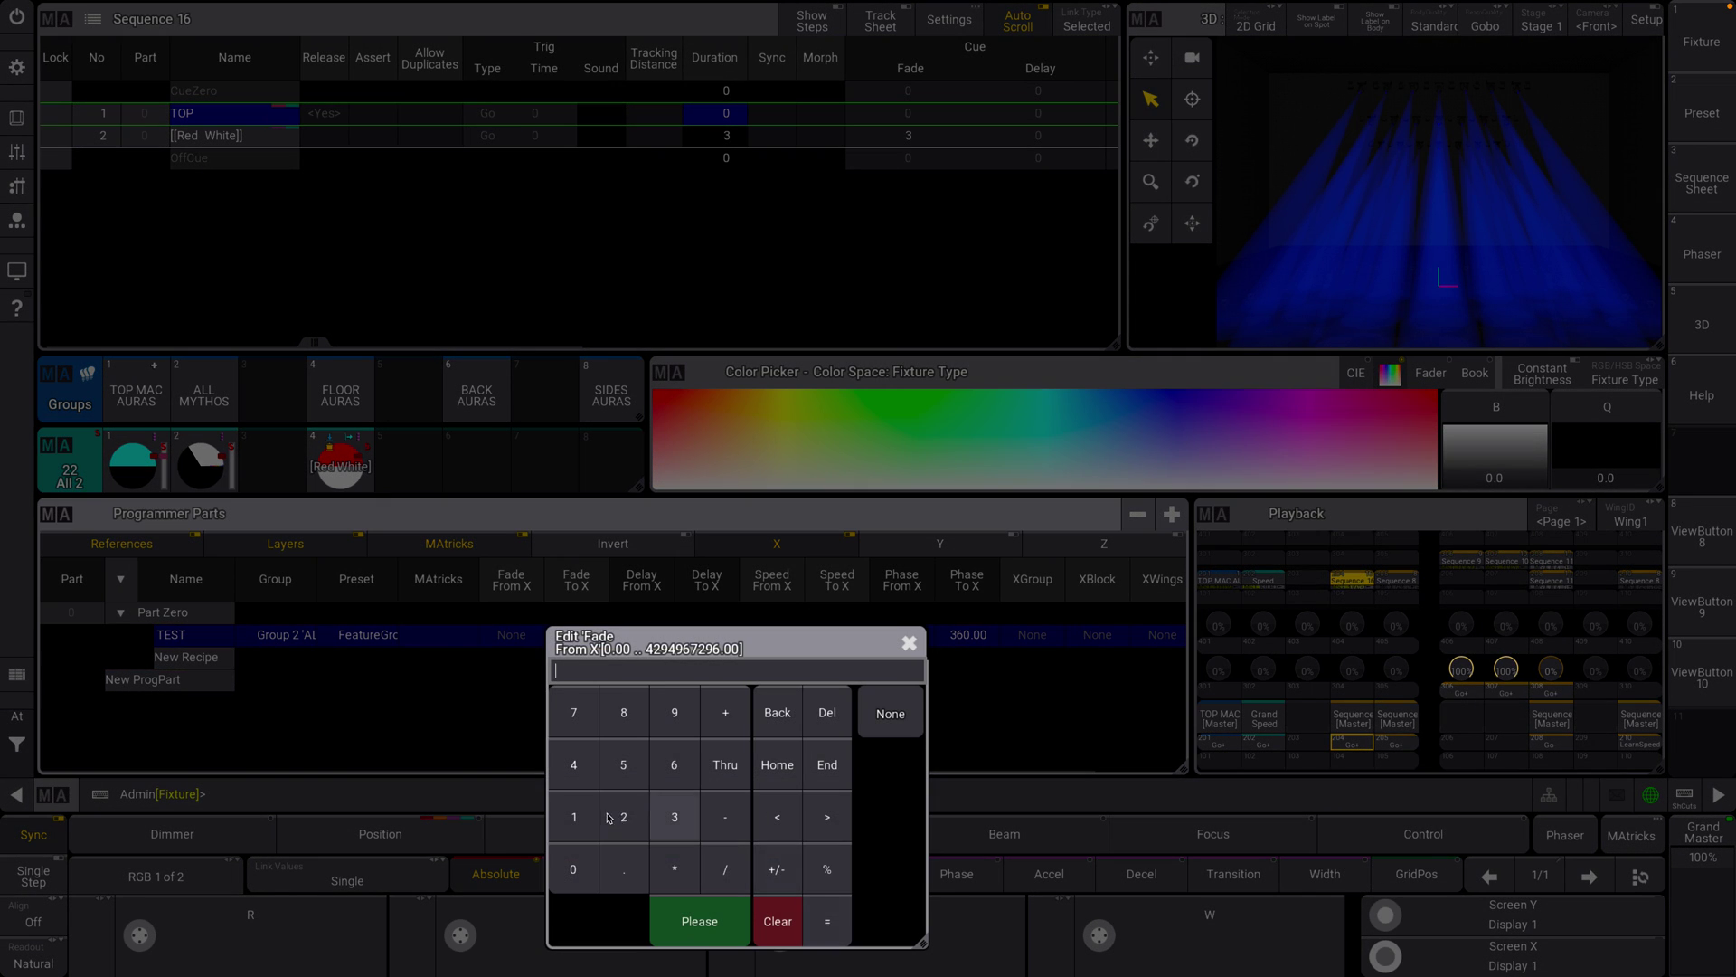
{"action": "left_click", "coordinate": [574, 817]}
{"action": "left_click", "coordinate": [700, 921]}
{"action": "double_click", "coordinate": [576, 635]}
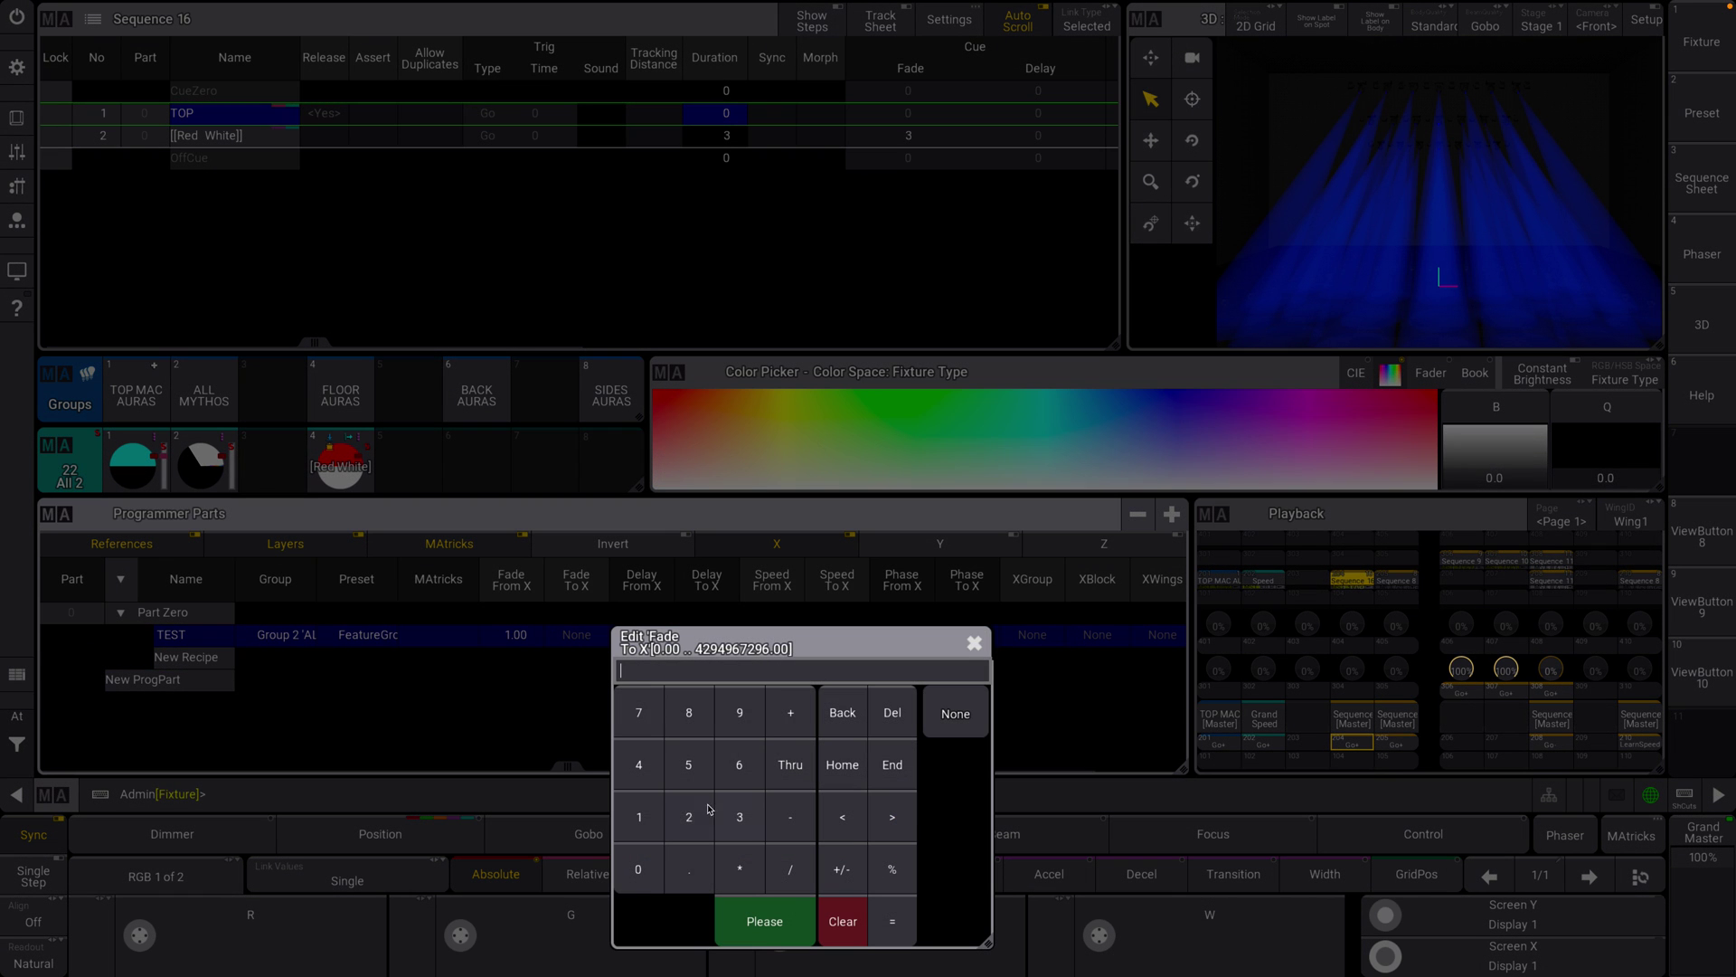
{"action": "left_click", "coordinate": [638, 817]}
{"action": "left_click", "coordinate": [759, 922]}
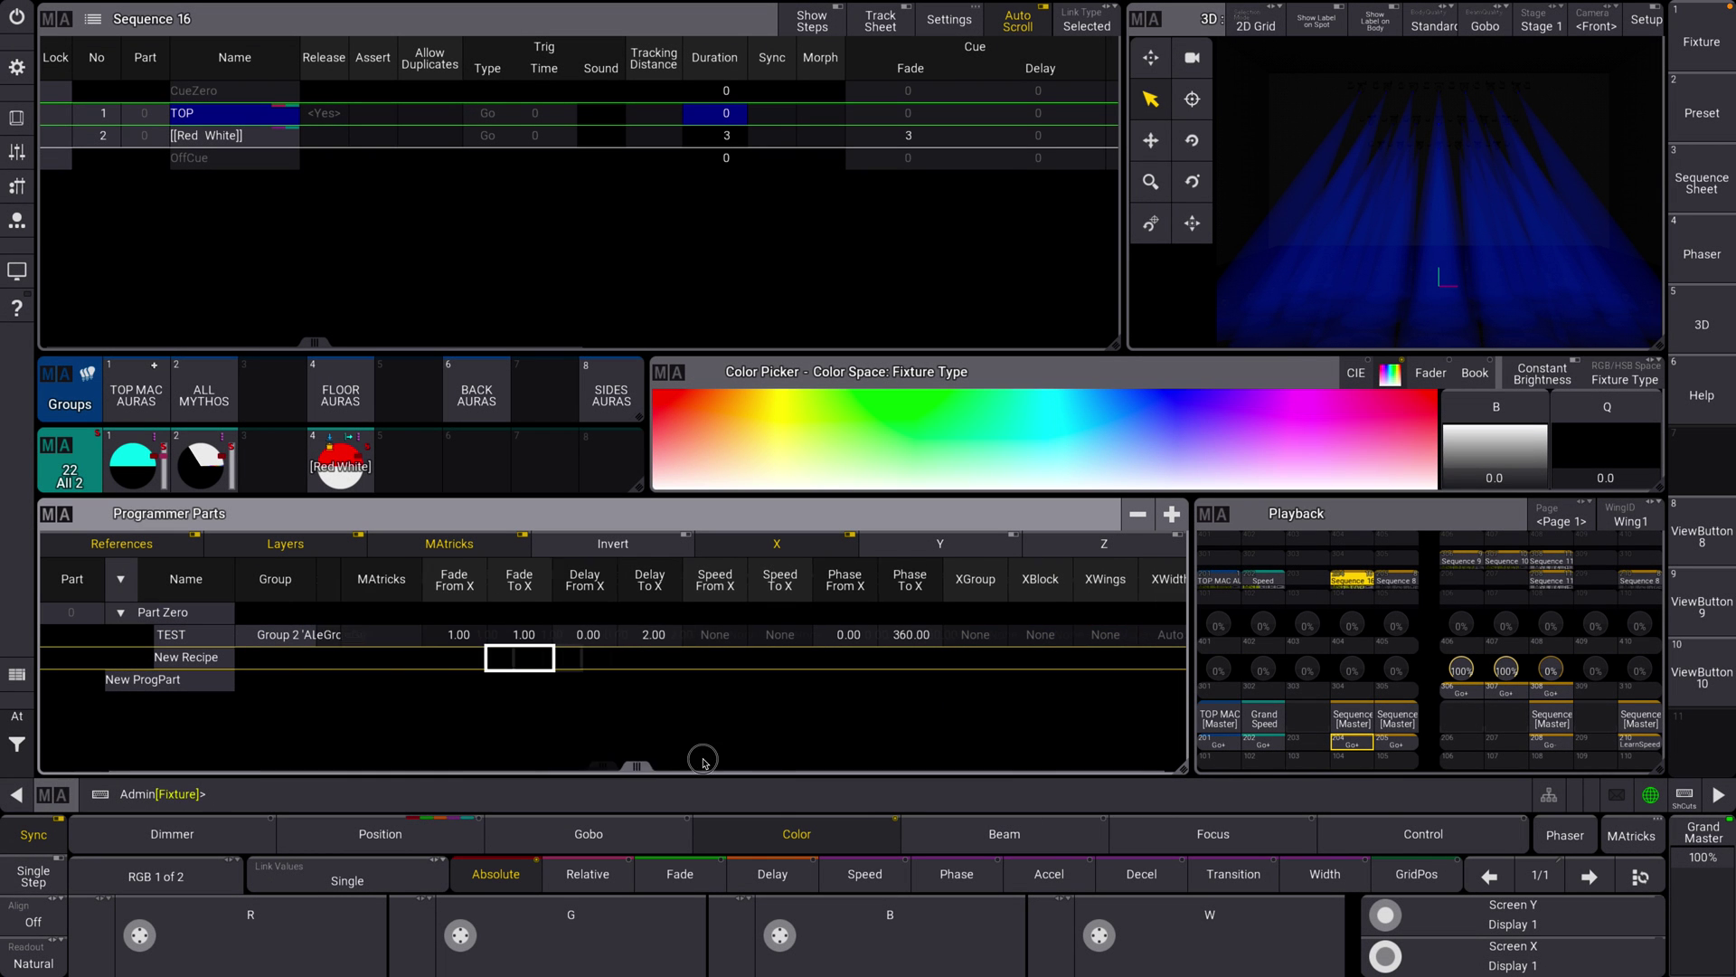
Set the TEST recipe's XWings to 2 and show the Position attributes on the encoders
{"action": "double_click", "coordinate": [1088, 635]}
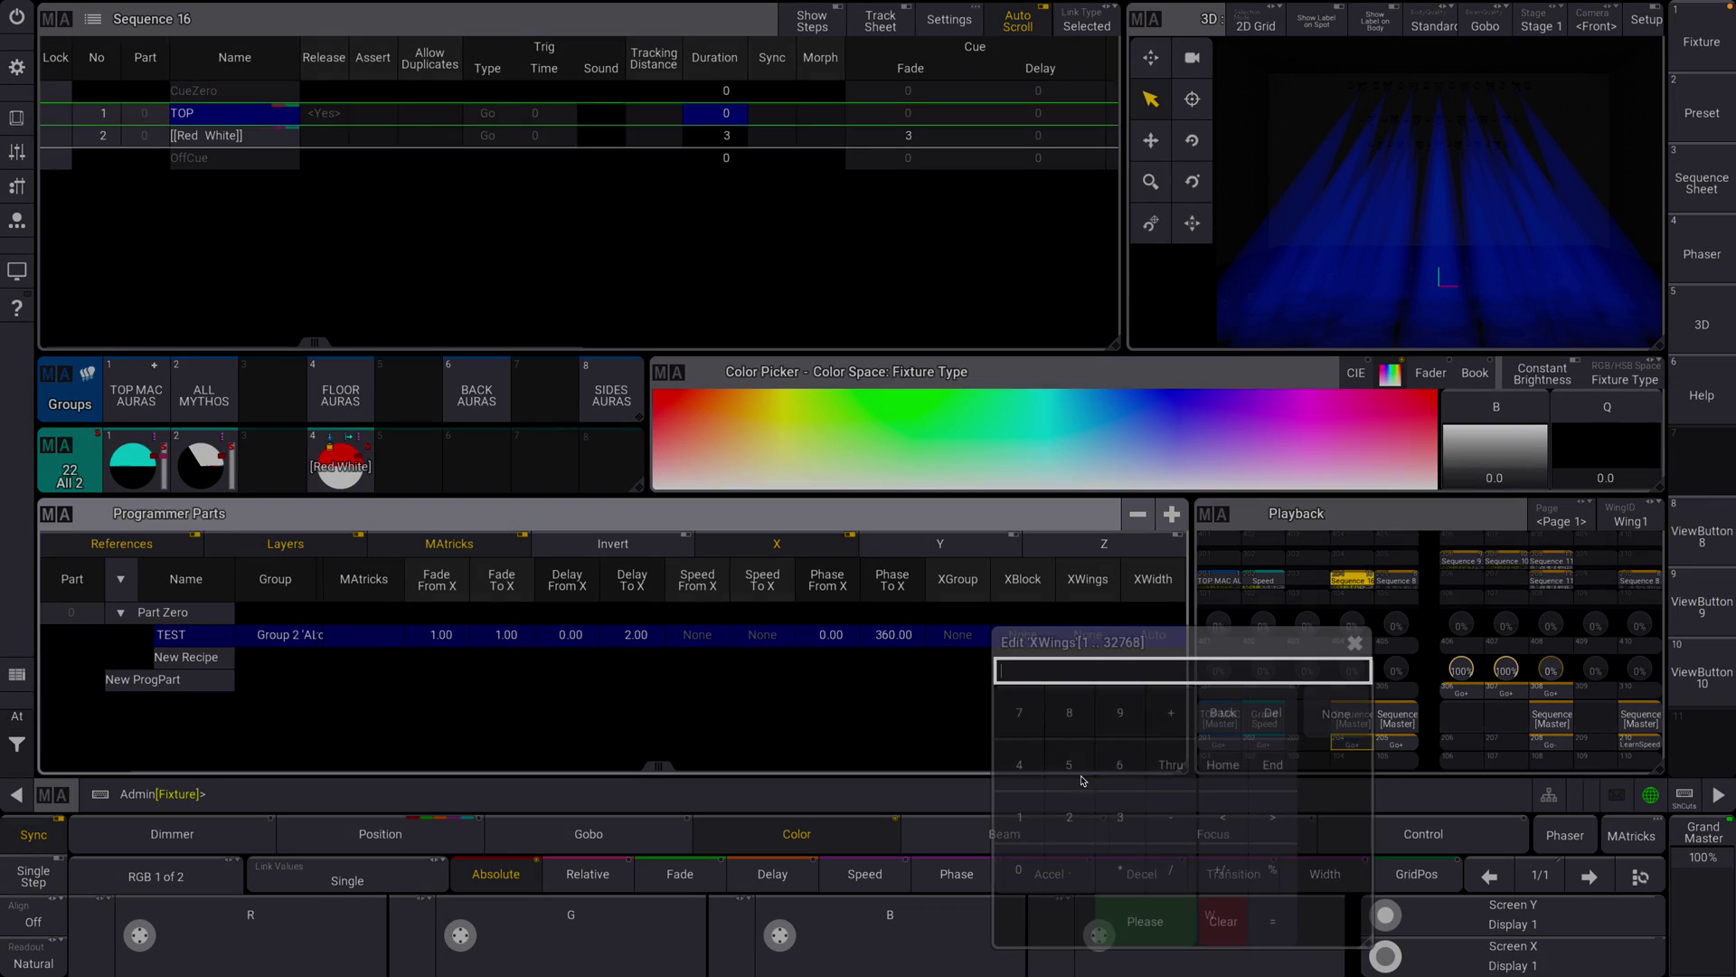
{"action": "left_click", "coordinate": [1069, 817]}
{"action": "left_click", "coordinate": [1144, 918]}
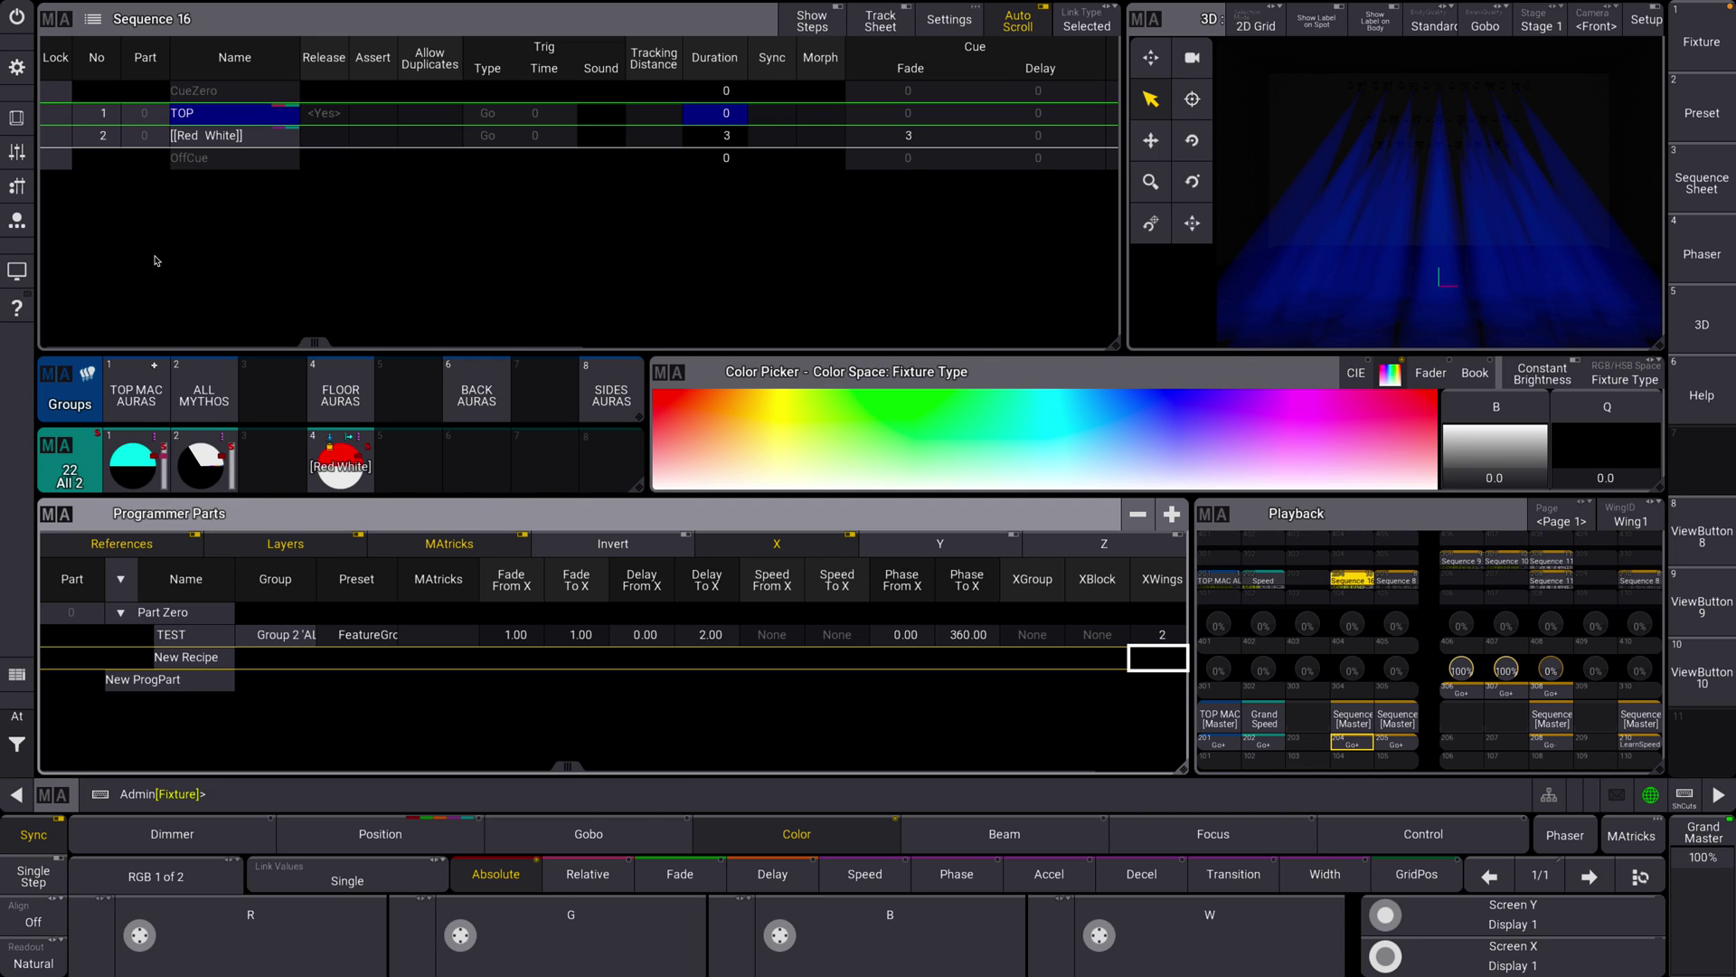
{"action": "left_click", "coordinate": [413, 828]}
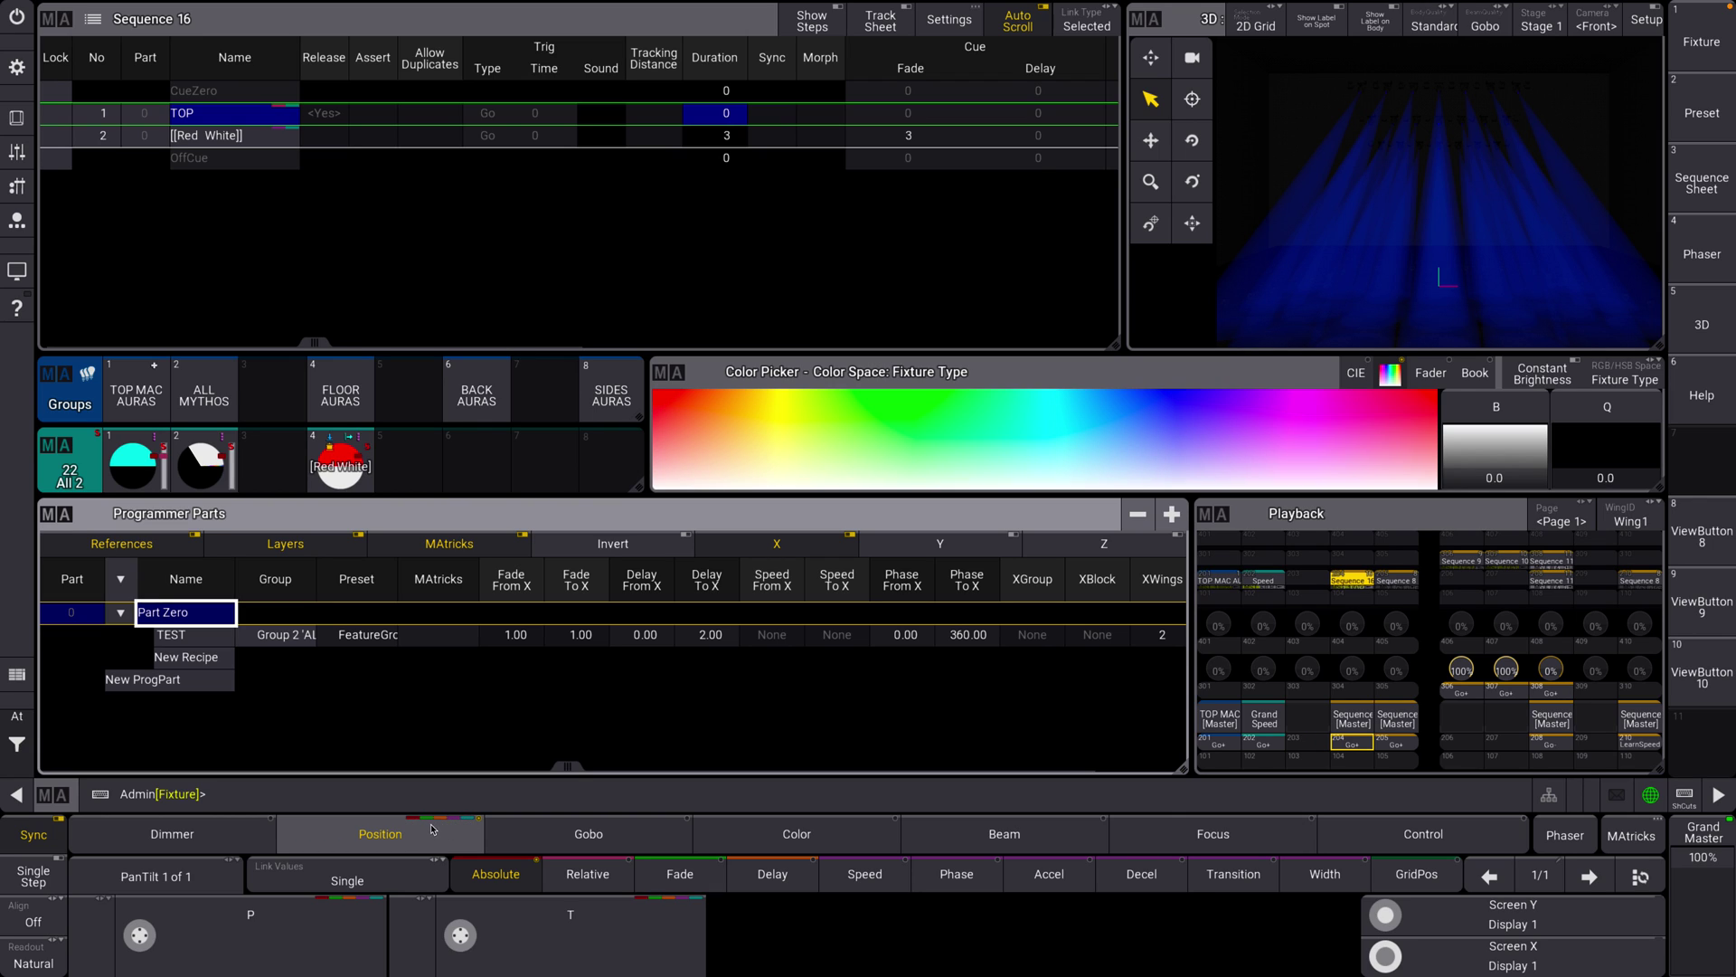
Store the programmer with the TEST recipe as cue 3 of Sequence 16 and clear the programmer
{"action": "left_click", "coordinate": [16, 117]}
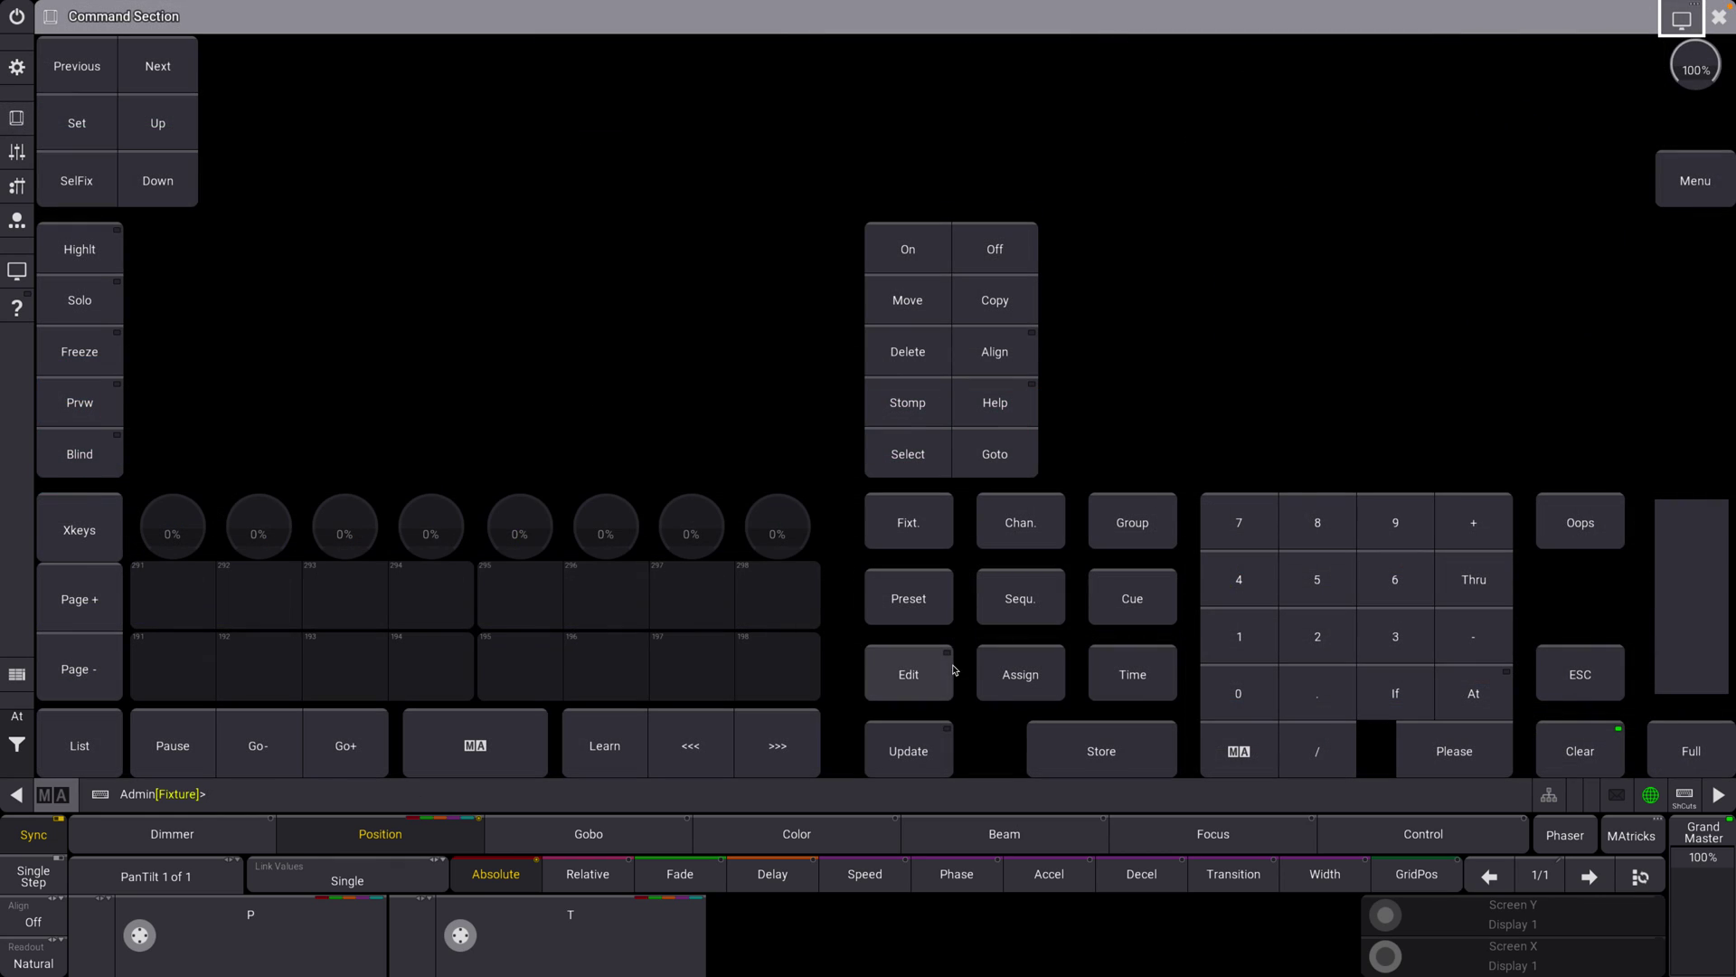
{"action": "left_click", "coordinate": [1102, 751]}
{"action": "left_click", "coordinate": [1132, 598]}
{"action": "left_click", "coordinate": [1395, 637]}
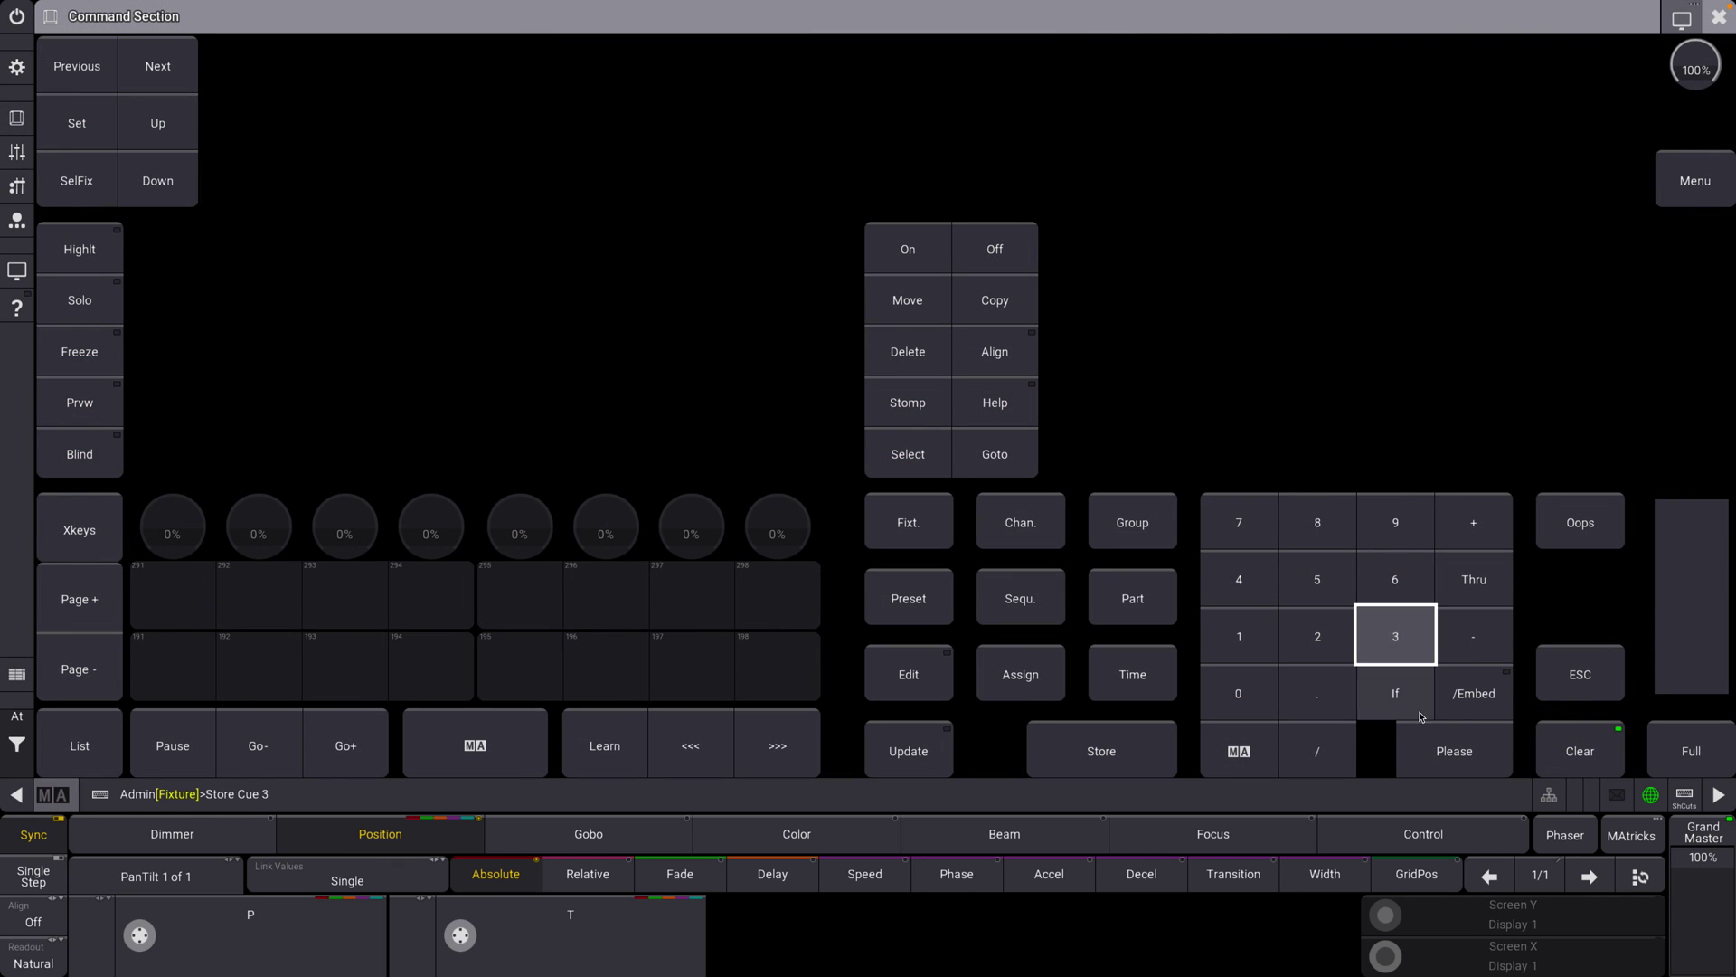
{"action": "left_click", "coordinate": [1454, 751]}
{"action": "left_click", "coordinate": [1719, 17]}
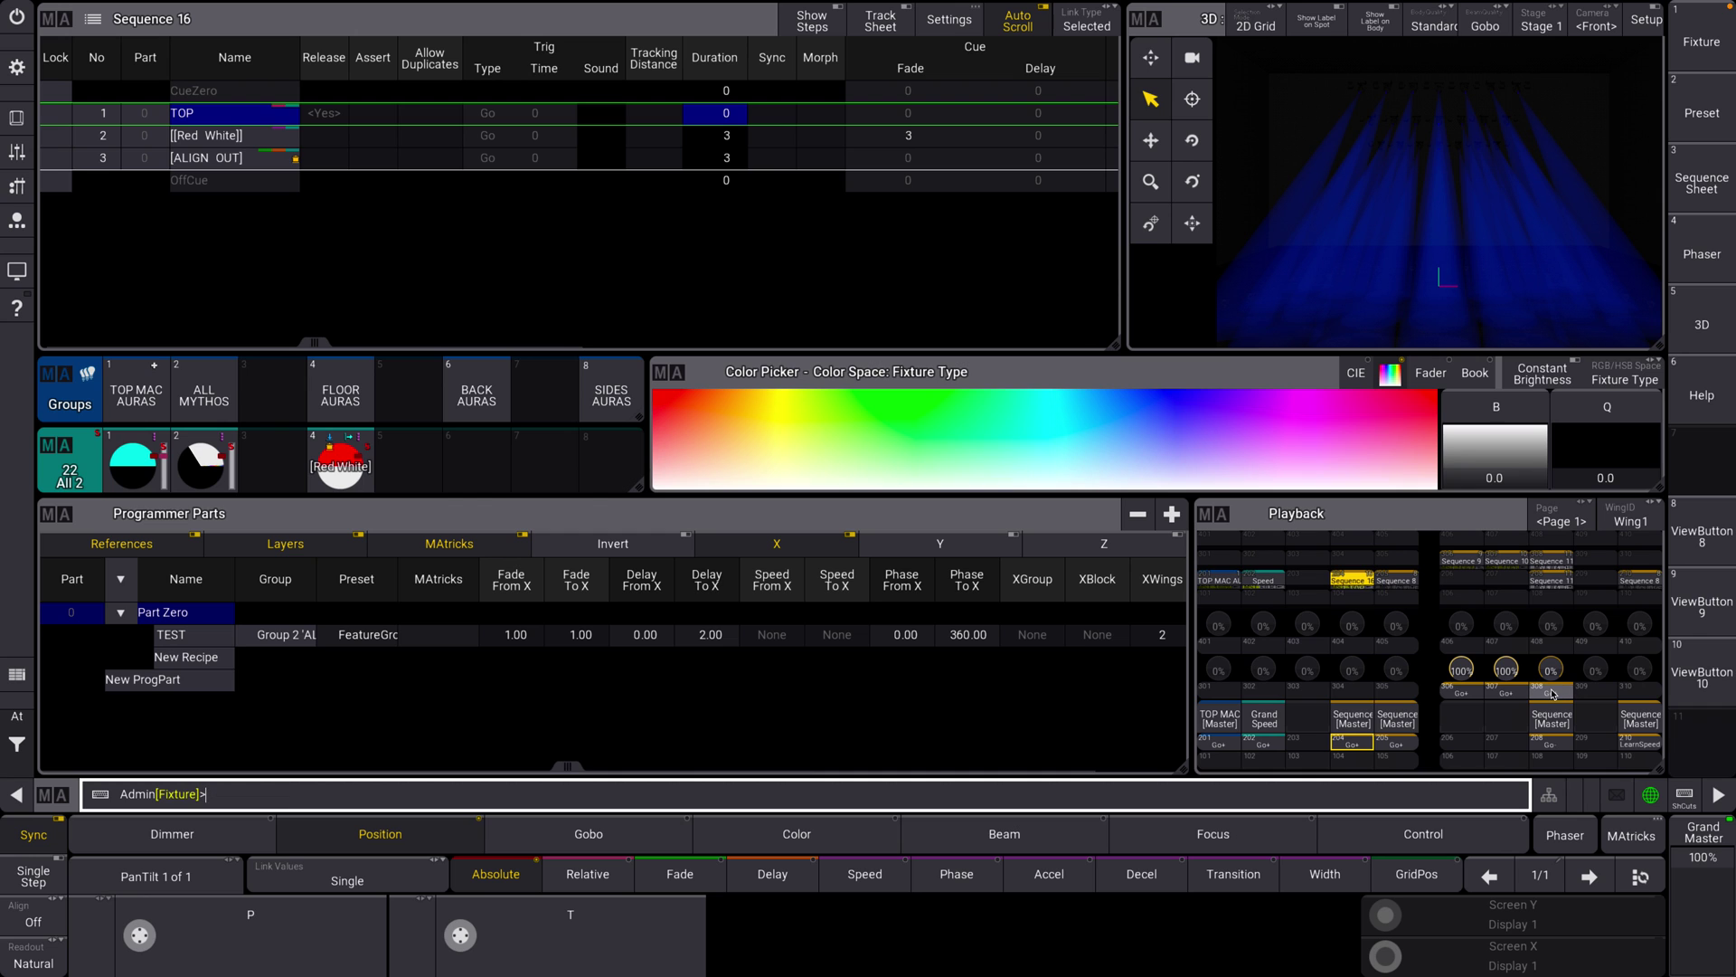
{"action": "left_click", "coordinate": [16, 118]}
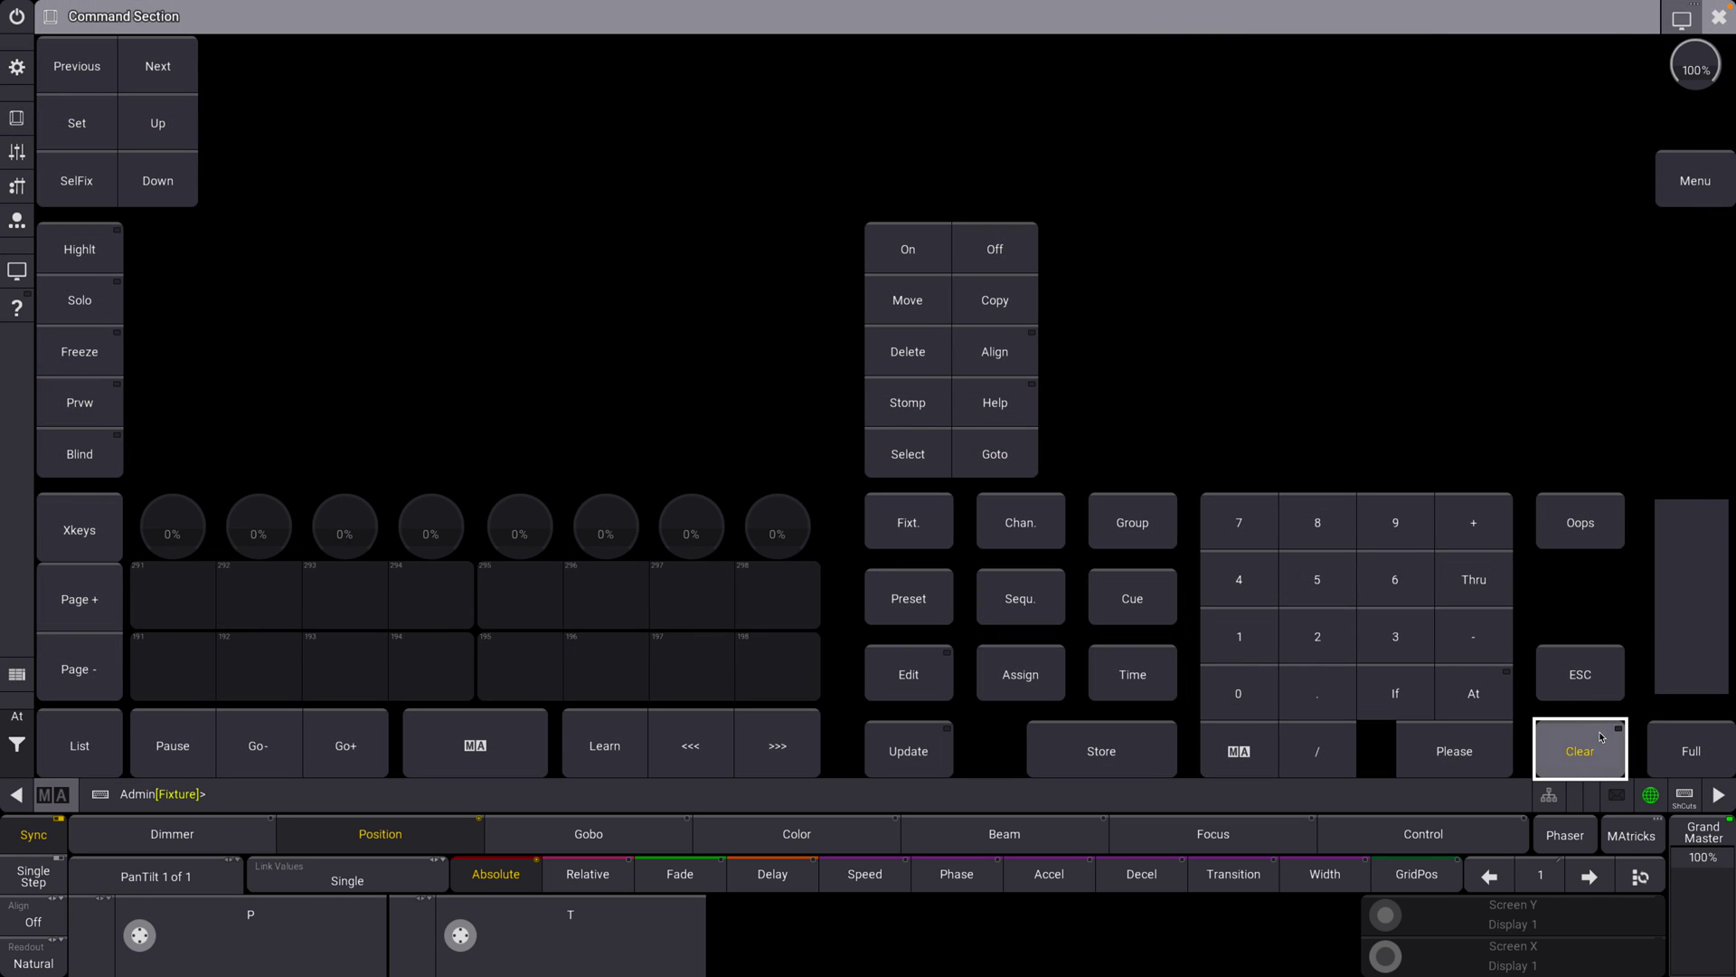
{"action": "left_click", "coordinate": [1719, 17]}
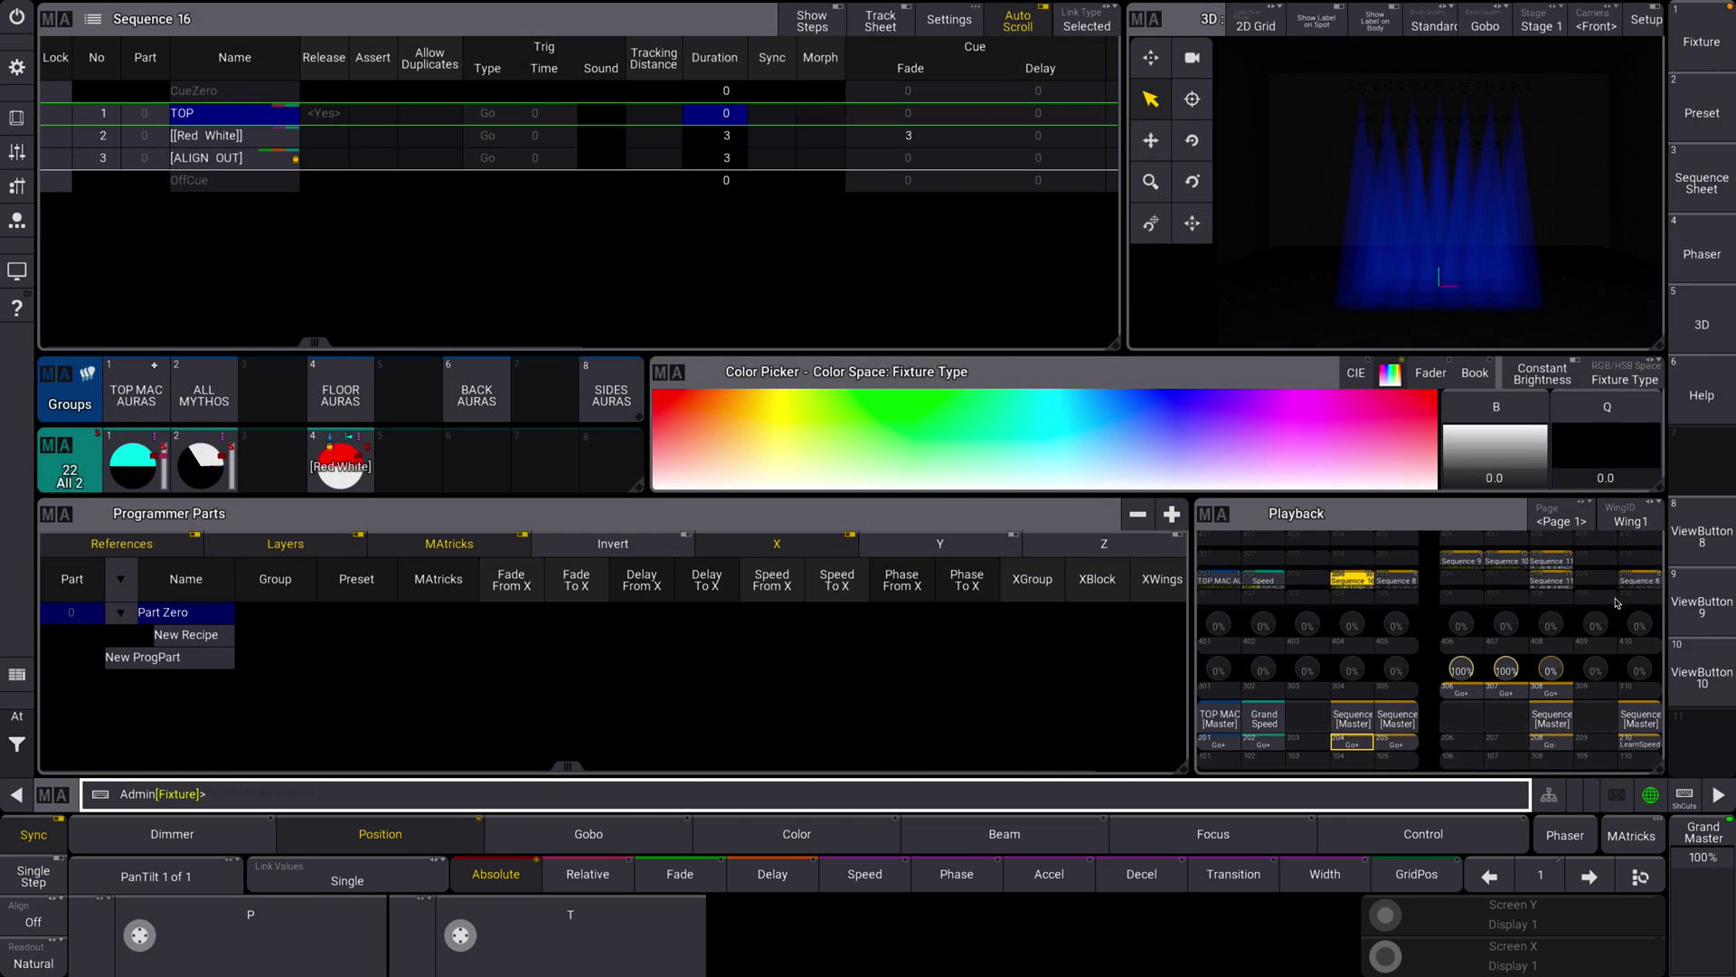
Run Sequence 16 through the [Red White] cue 2 and on to the ALIGN OUT cue 3
{"action": "left_click", "coordinate": [1354, 744]}
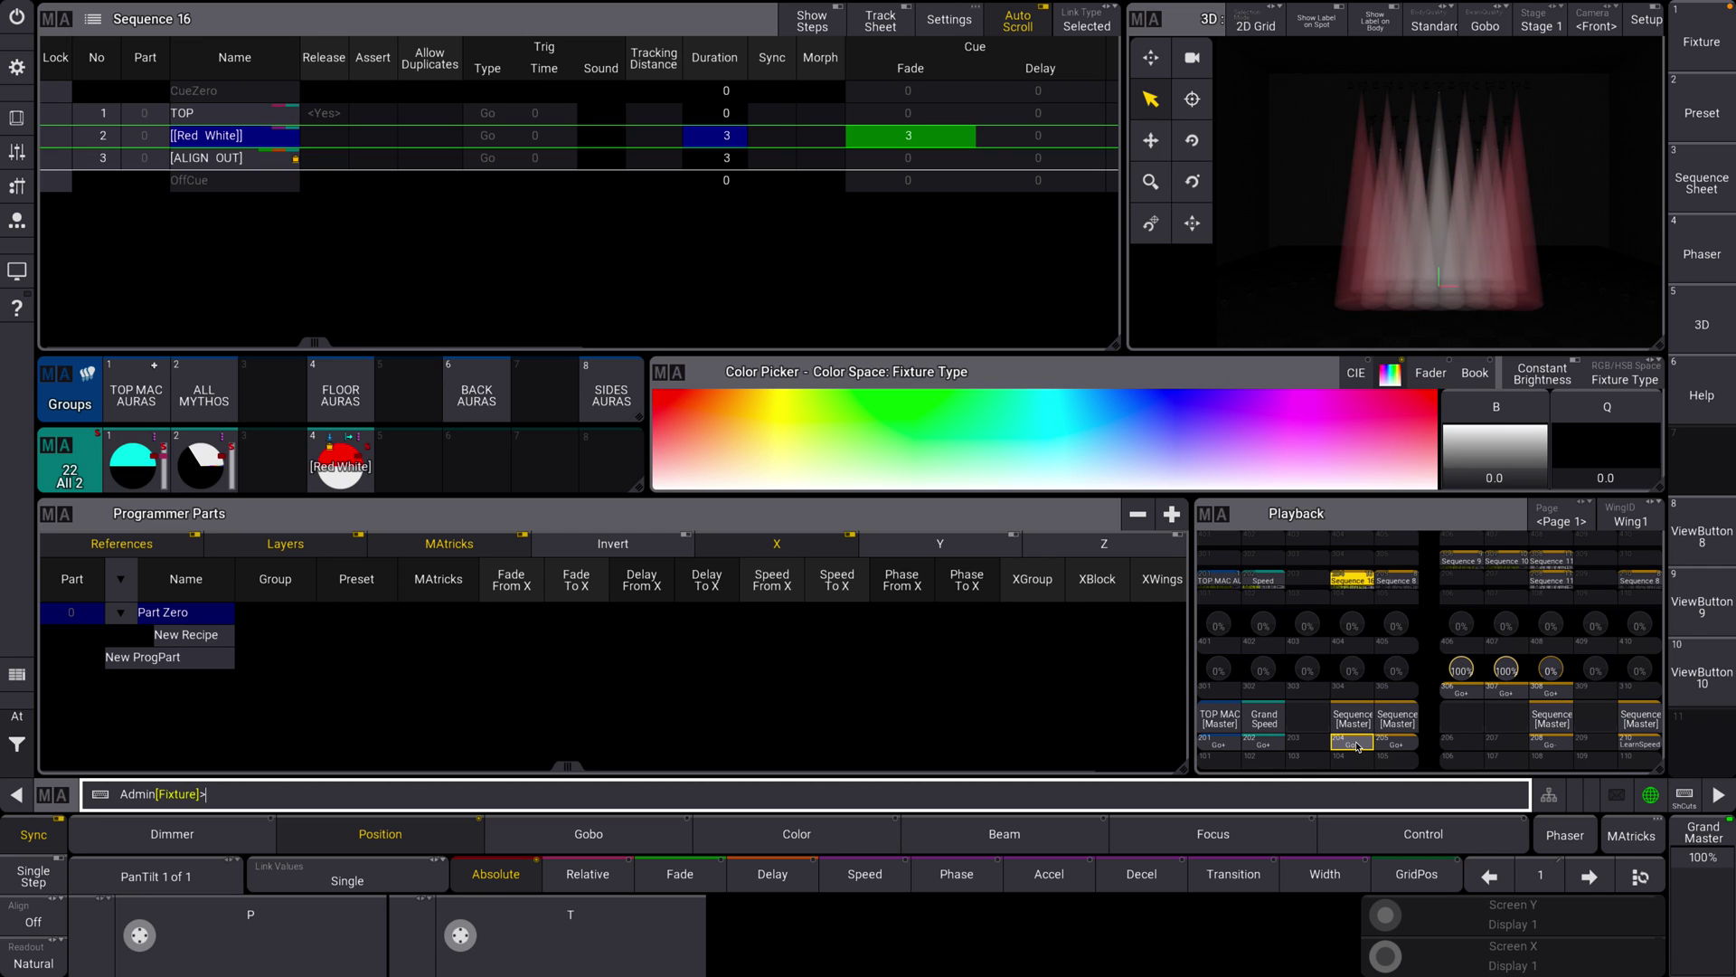
{"action": "left_click", "coordinate": [1356, 744]}
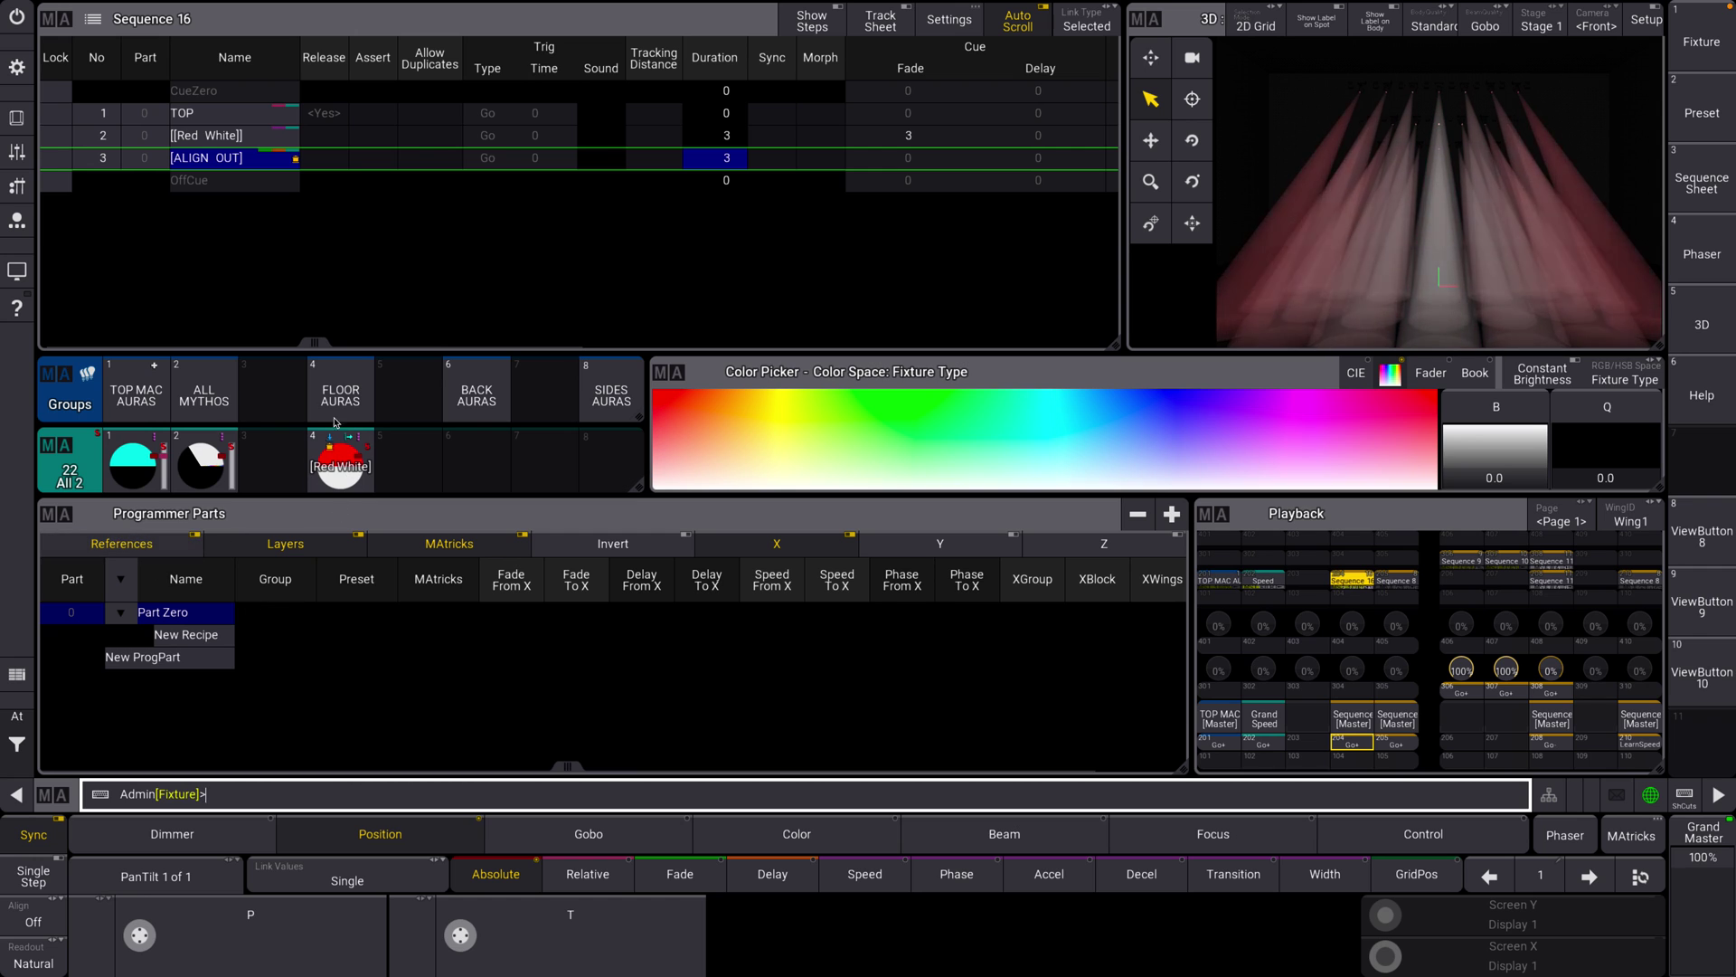
Open cue 3 of Sequence 16 for editing and examine its recipe in the Programmer Parts
{"action": "left_click", "coordinate": [17, 118]}
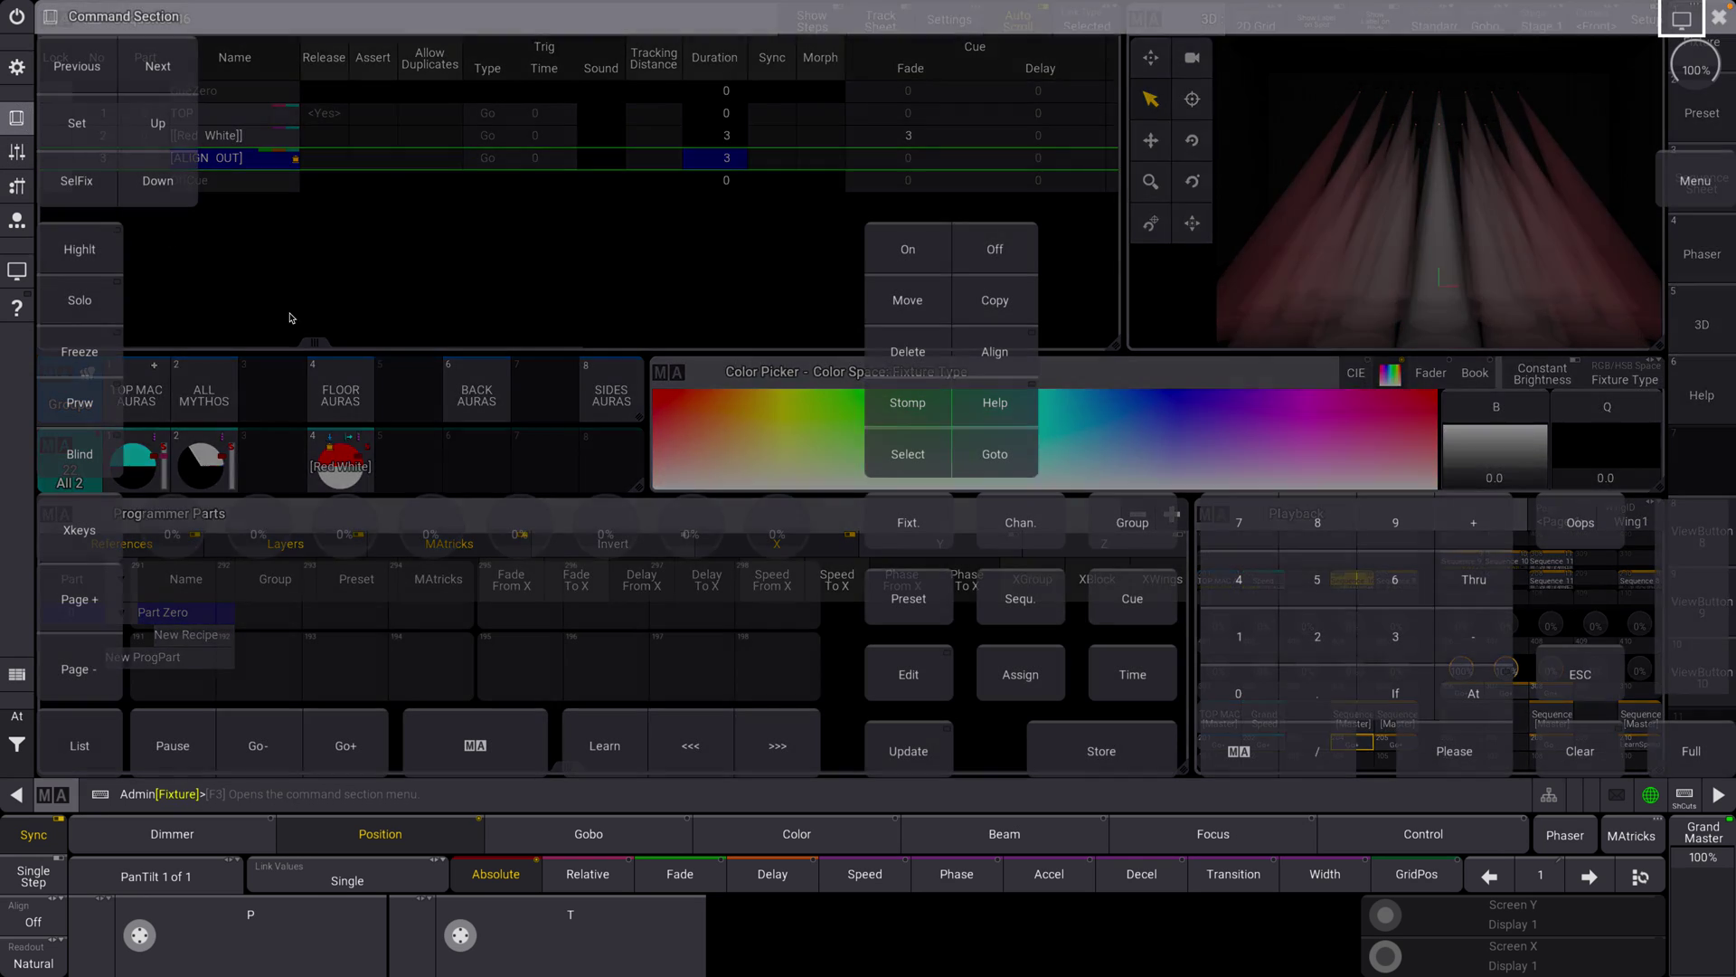
{"action": "left_click", "coordinate": [908, 674]}
{"action": "left_click", "coordinate": [1133, 597]}
{"action": "left_click", "coordinate": [1395, 636]}
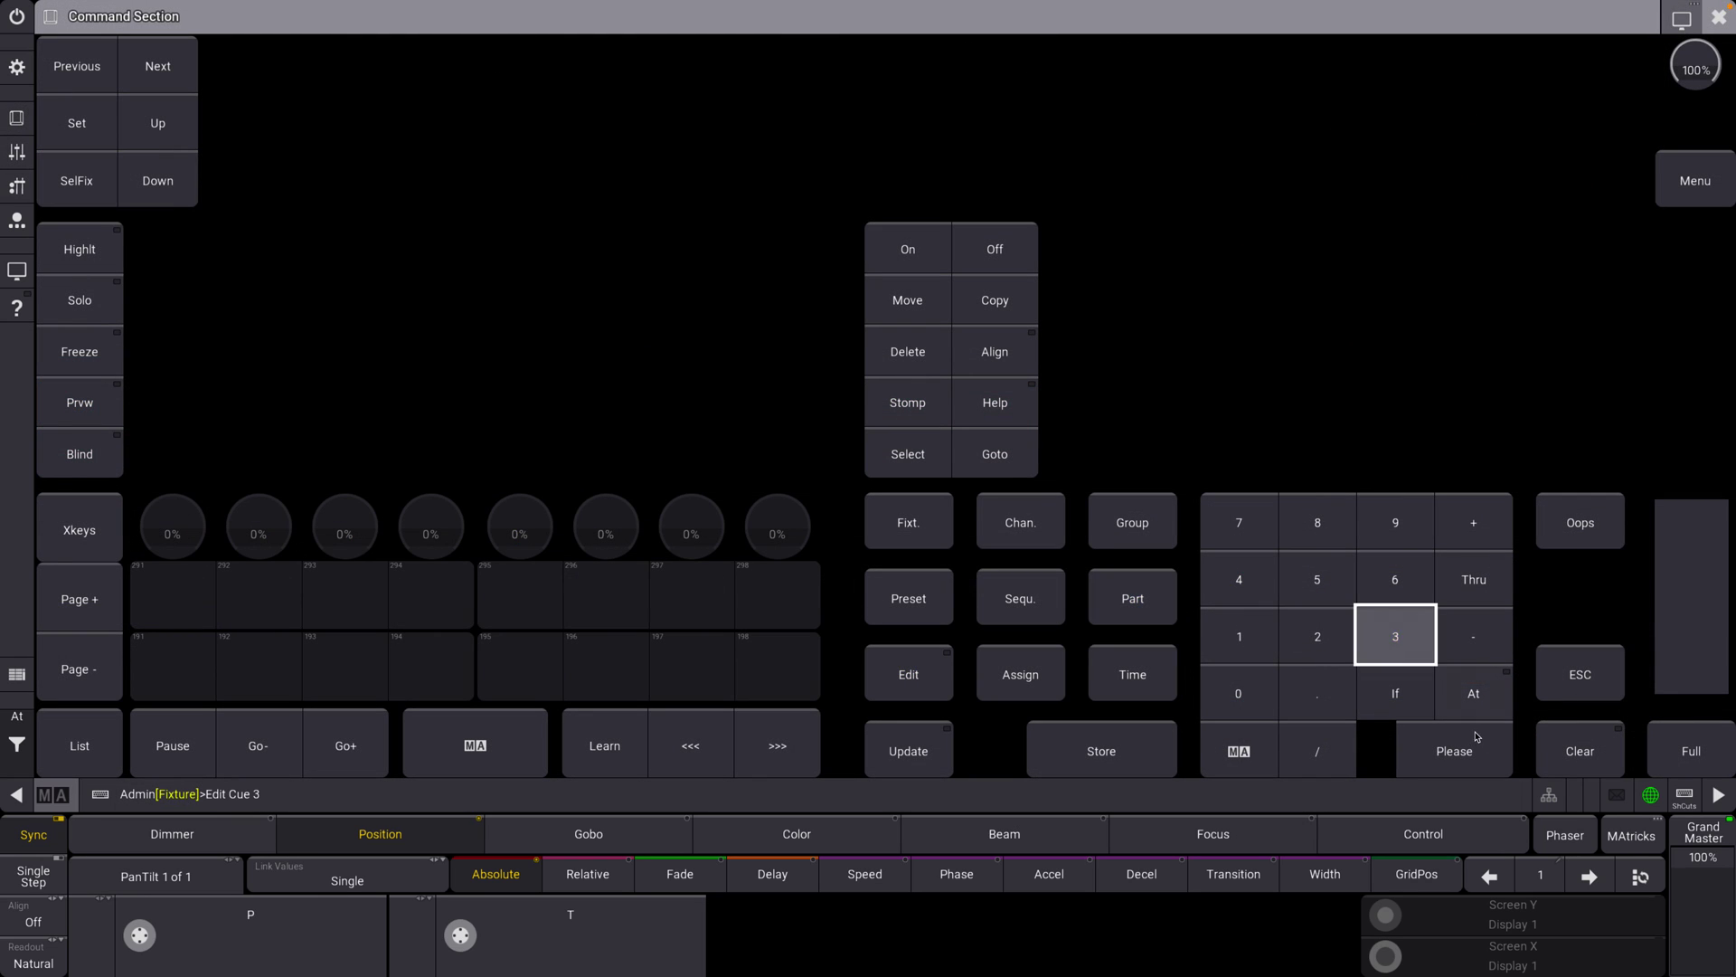
{"action": "left_click", "coordinate": [1455, 751]}
{"action": "left_click", "coordinate": [1720, 16]}
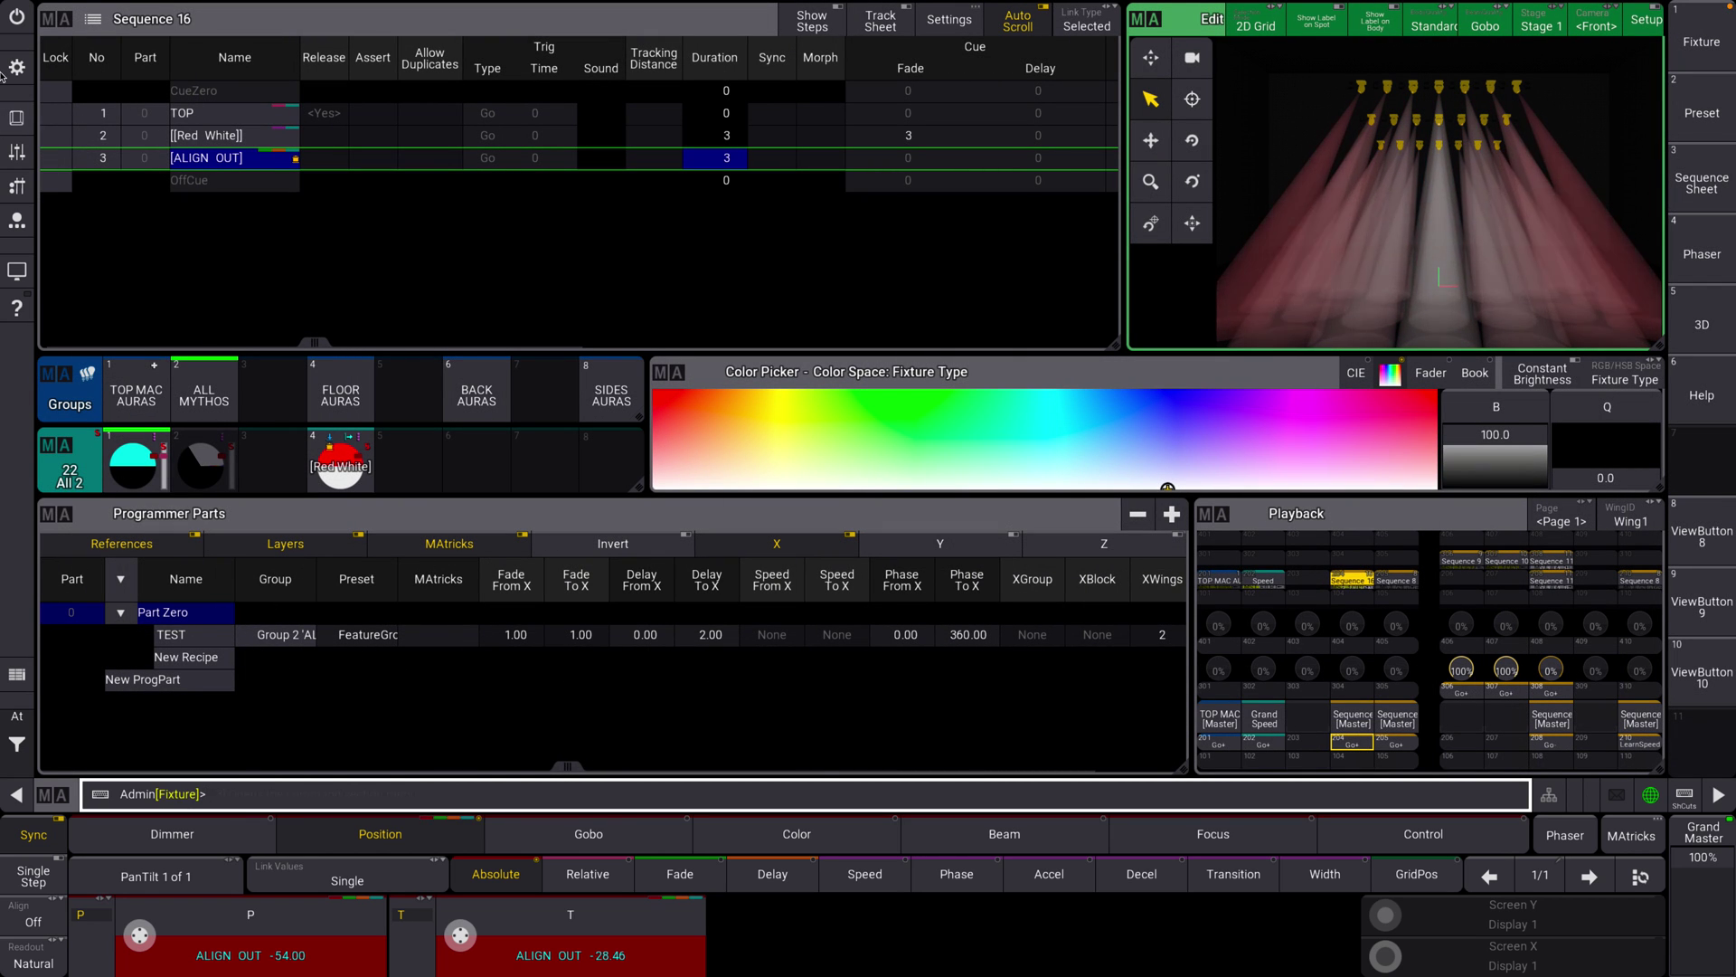
Leave the editing of cue 3 and clear the programmer
{"action": "left_click", "coordinate": [16, 118]}
{"action": "left_click", "coordinate": [1581, 673]}
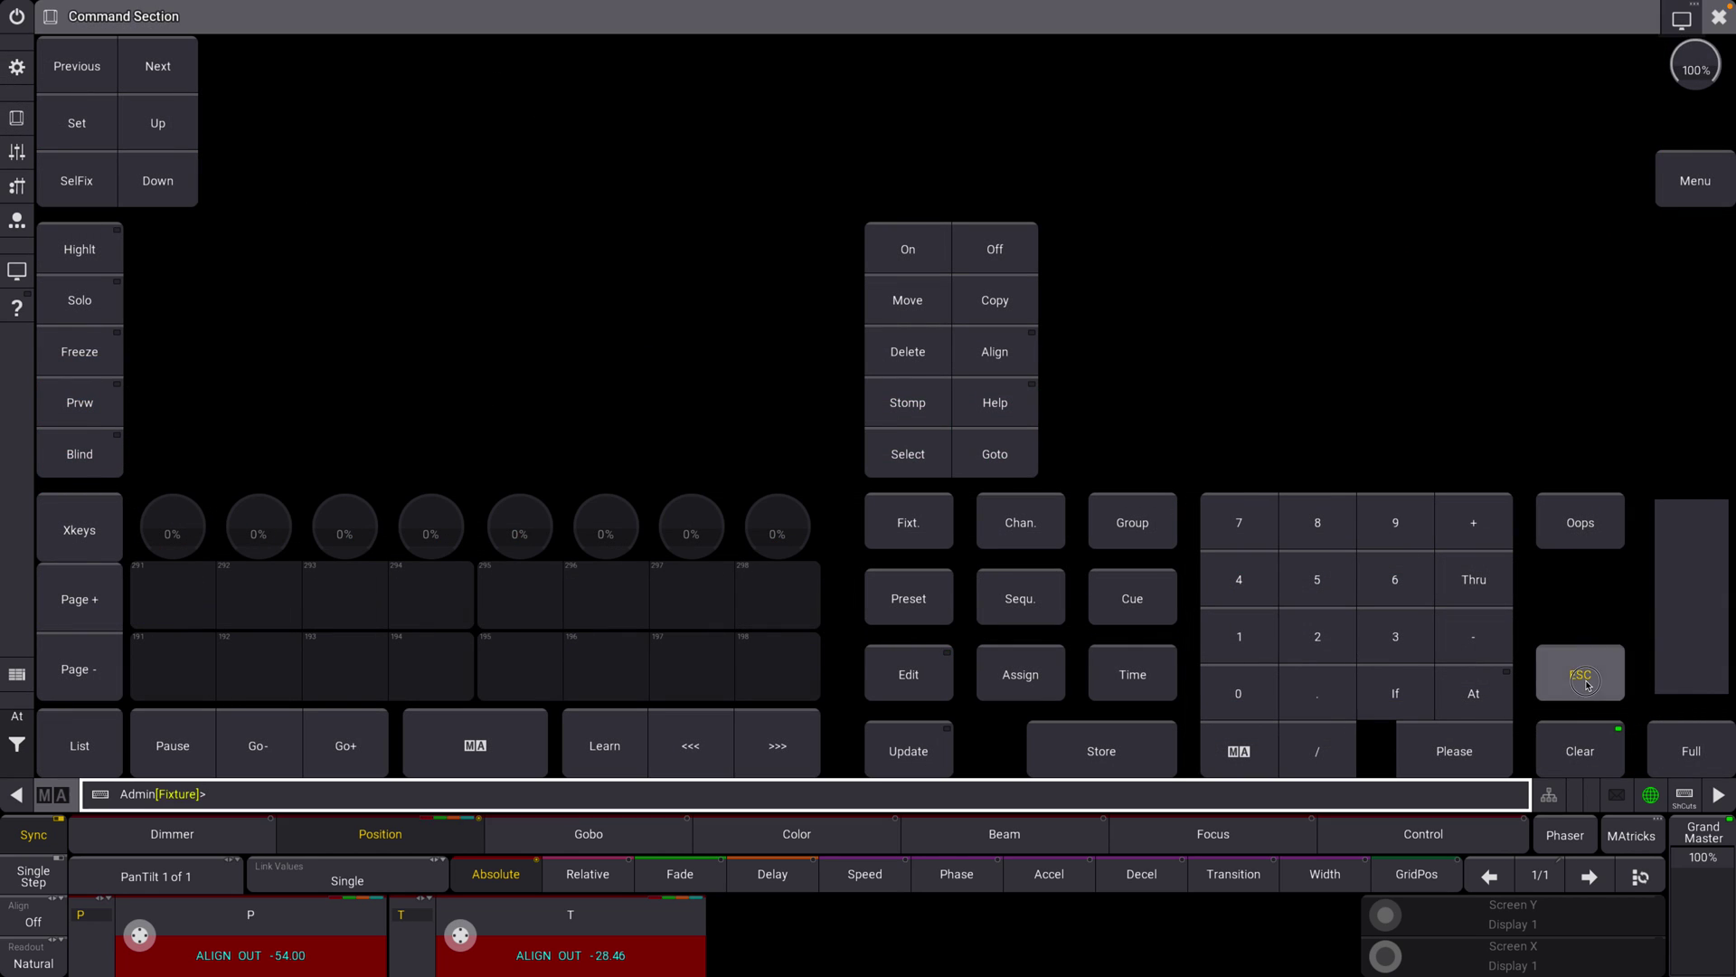
{"action": "left_click", "coordinate": [1594, 734]}
{"action": "left_click", "coordinate": [1719, 16]}
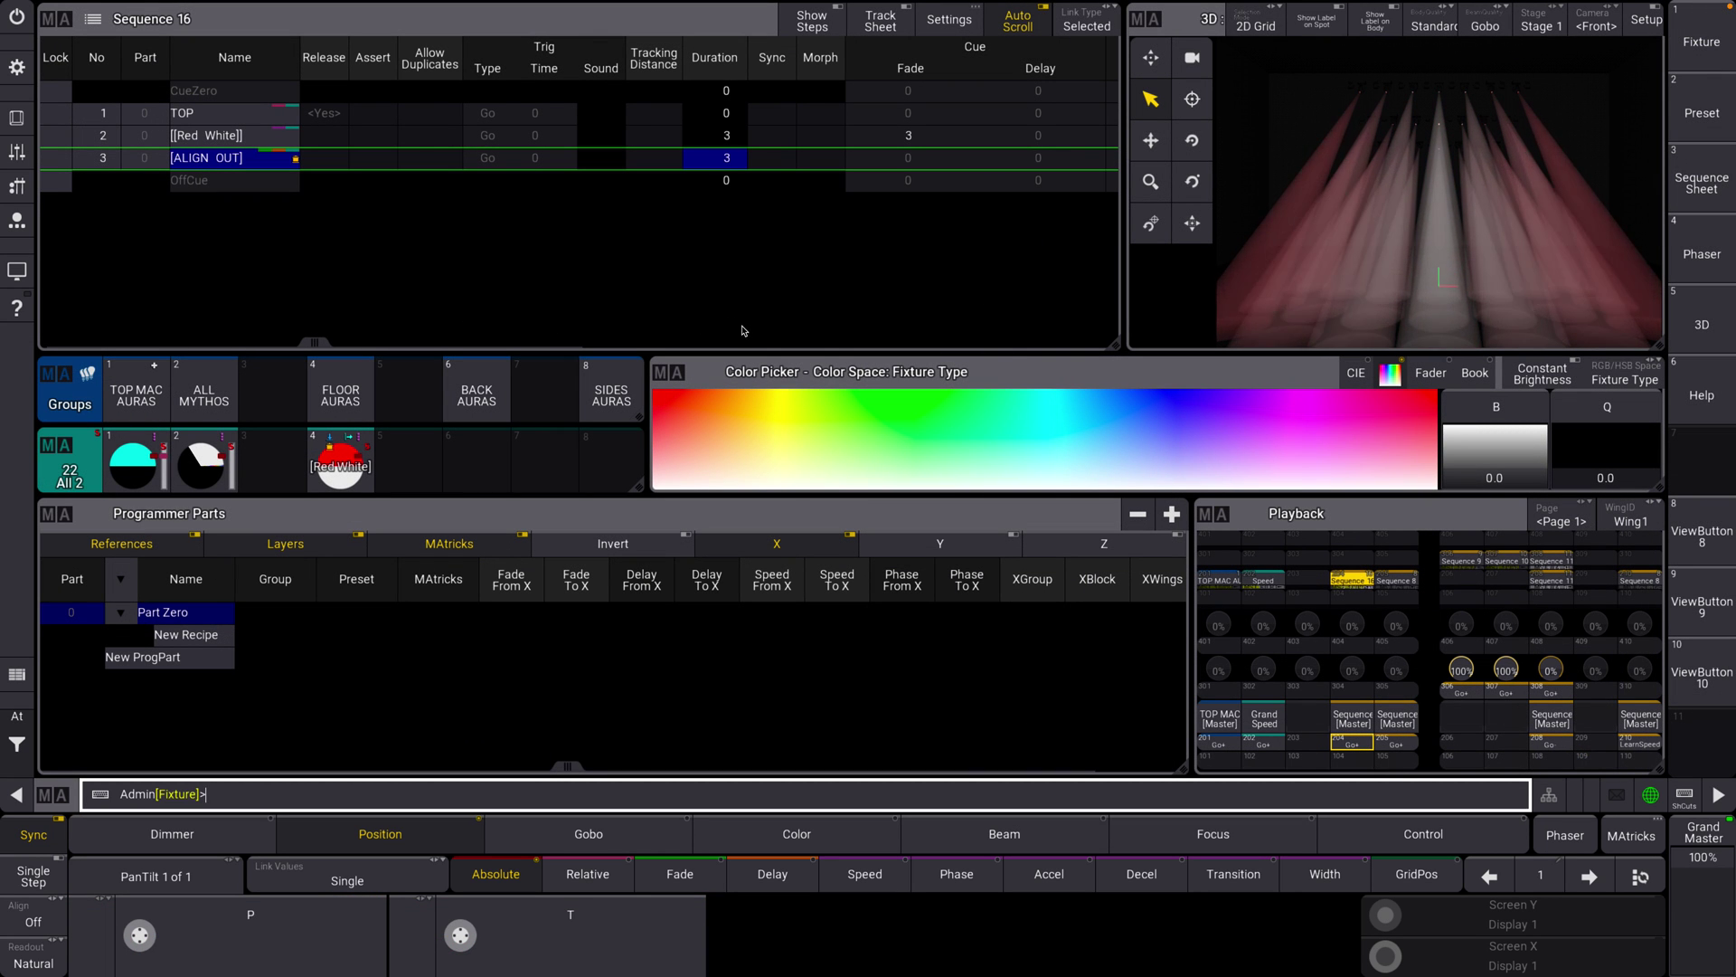
Run Sequence 16 around past cue 1 TOP to the [Red White] cue 2
{"action": "left_click", "coordinate": [1367, 746]}
{"action": "left_click", "coordinate": [1352, 744]}
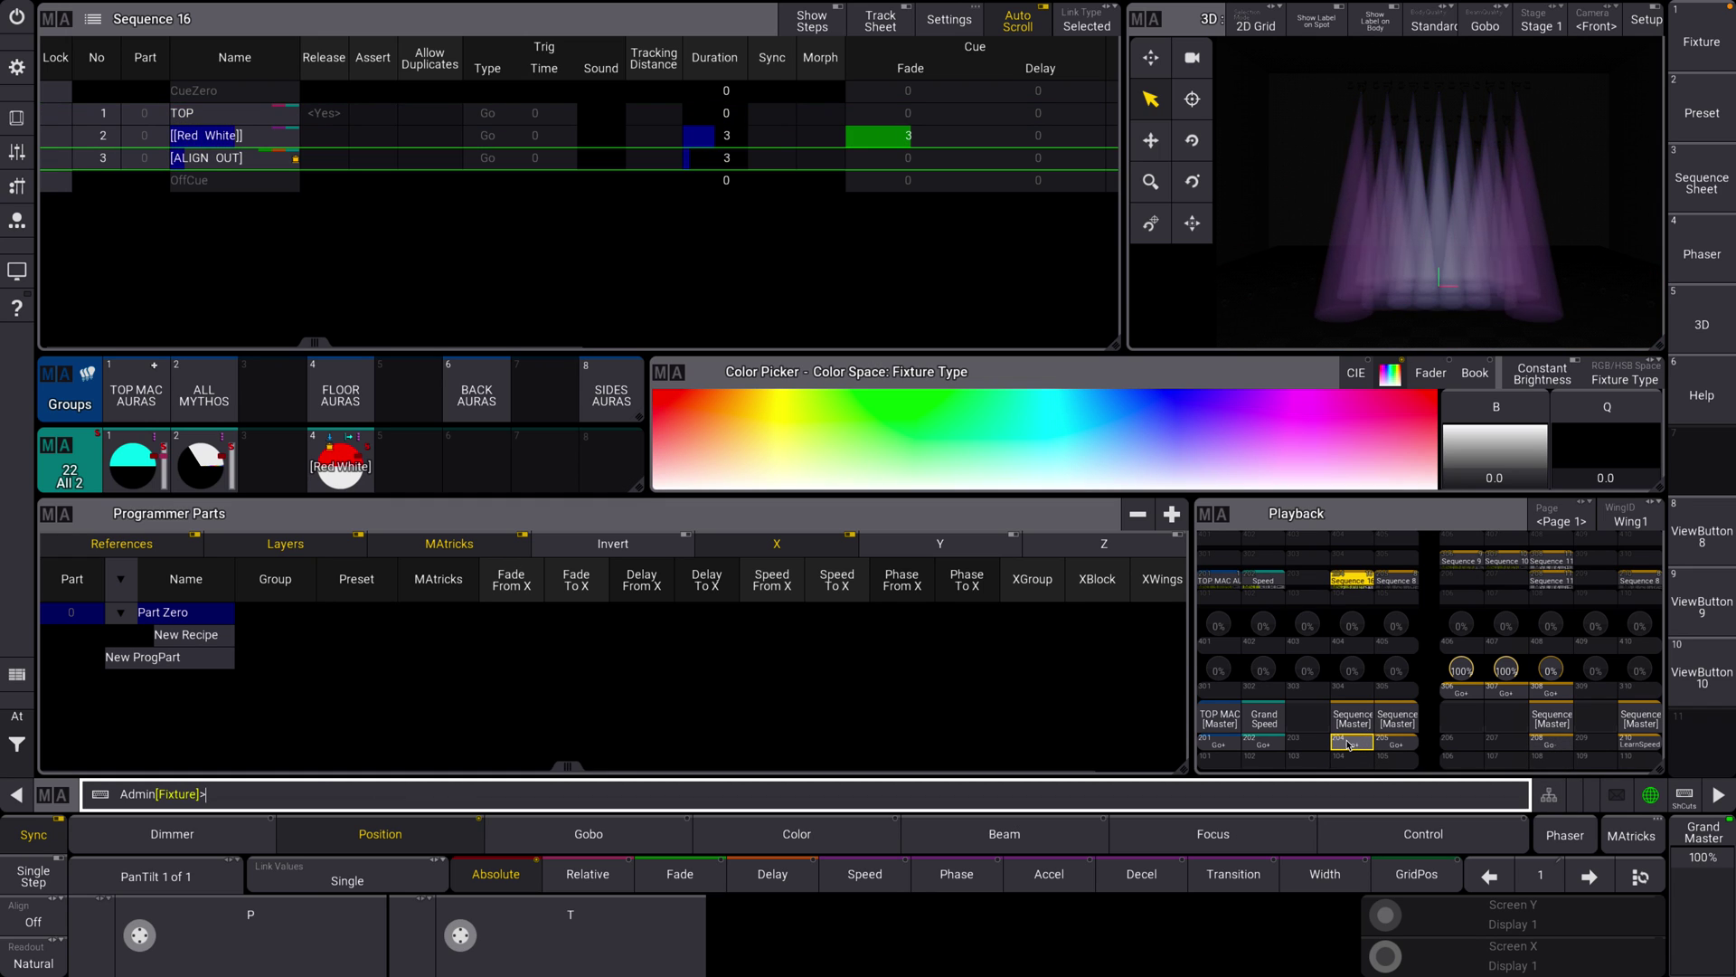
Run Sequence 16 on to cue 1 TOP
{"action": "left_click", "coordinate": [1348, 744]}
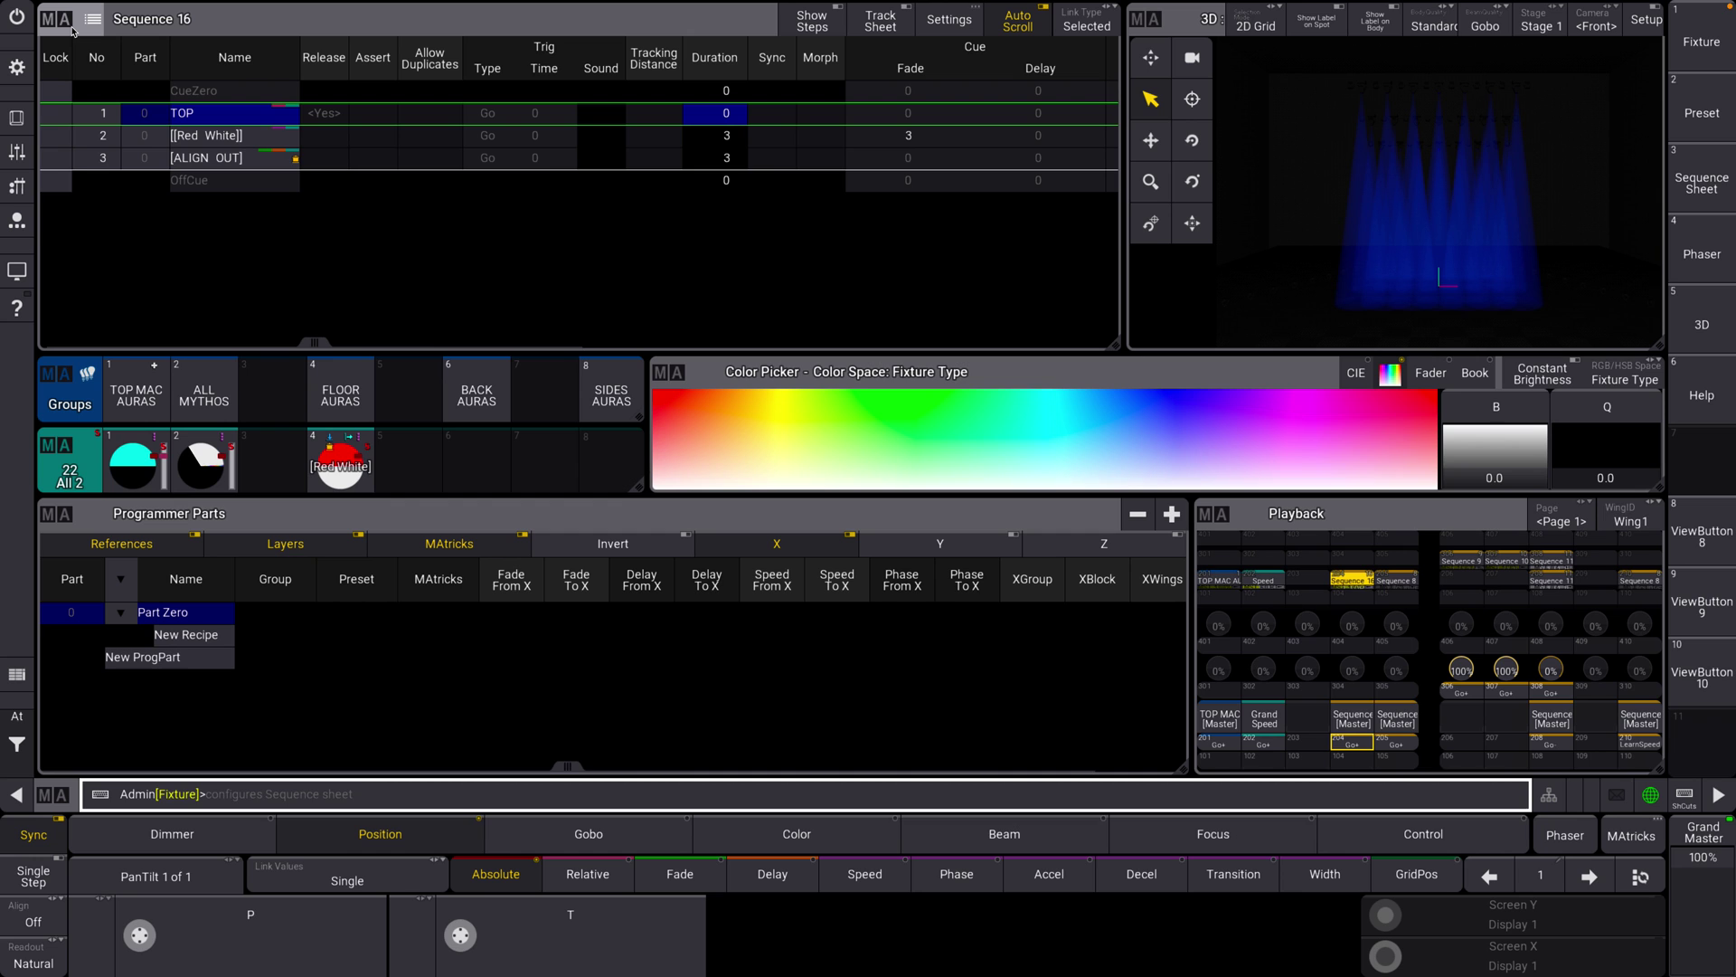
Delete the Color Picker window and move the All 2 preset pool and the Groups pool beneath the 3D window
{"action": "left_click", "coordinate": [678, 372]}
{"action": "left_click", "coordinate": [1062, 349]}
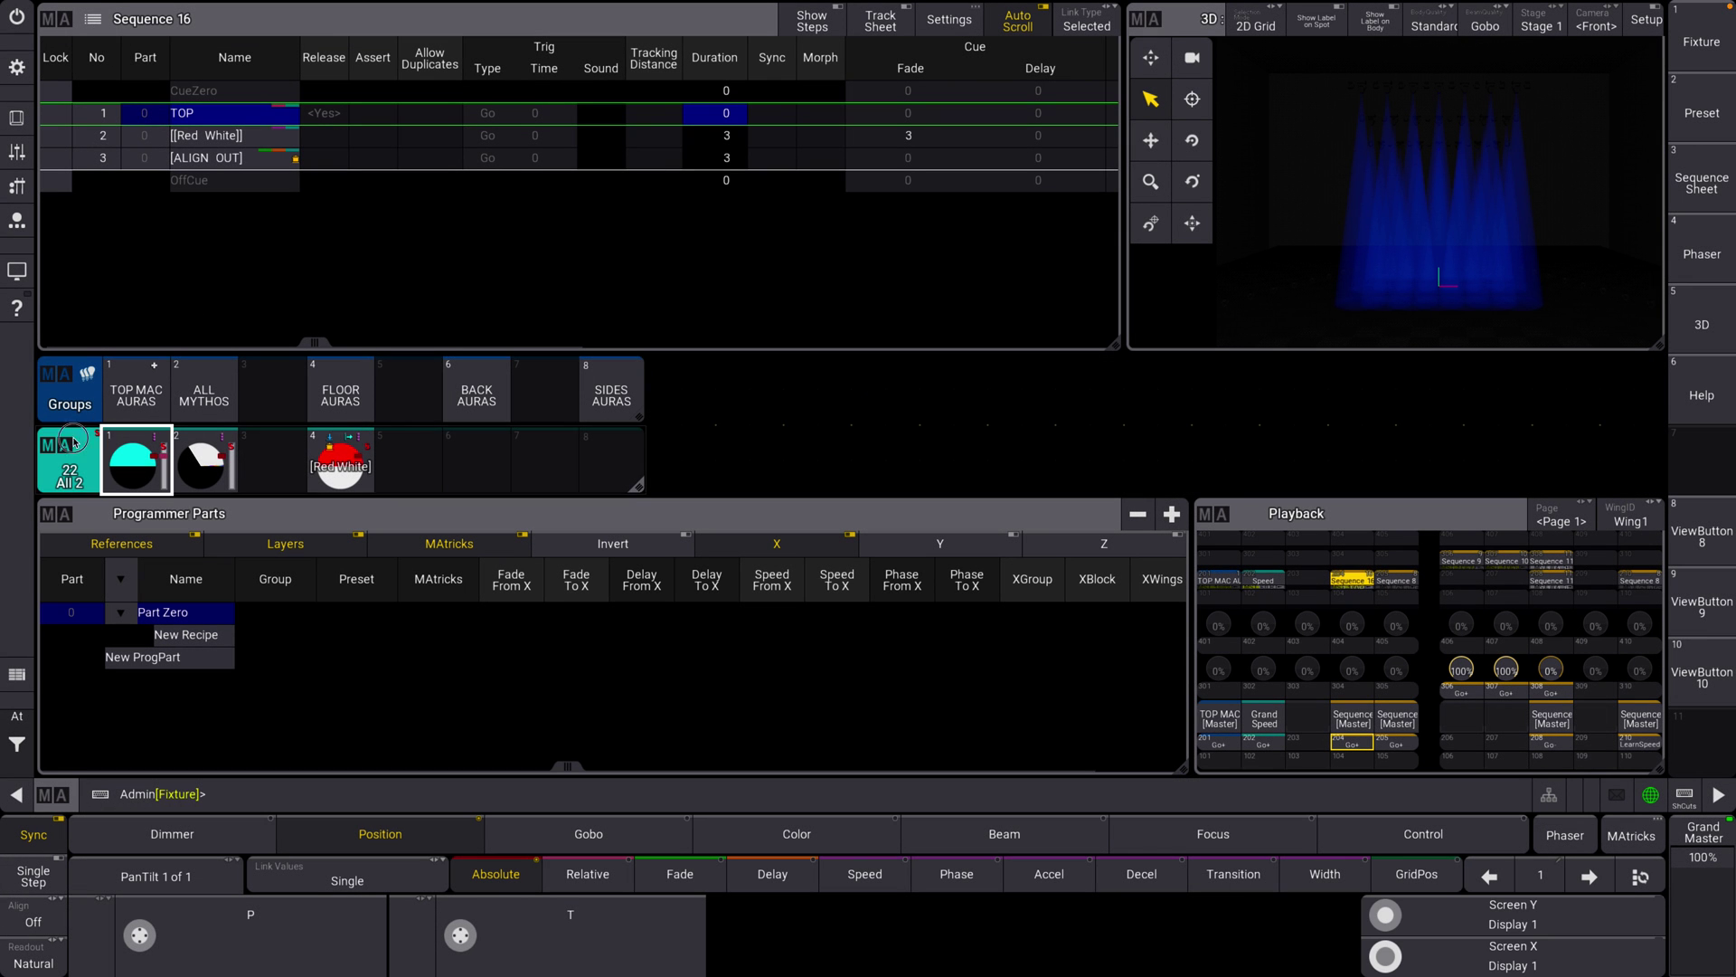
{"action": "left_click_drag", "start_coordinate": [72, 441], "coordinate": [1127, 369]}
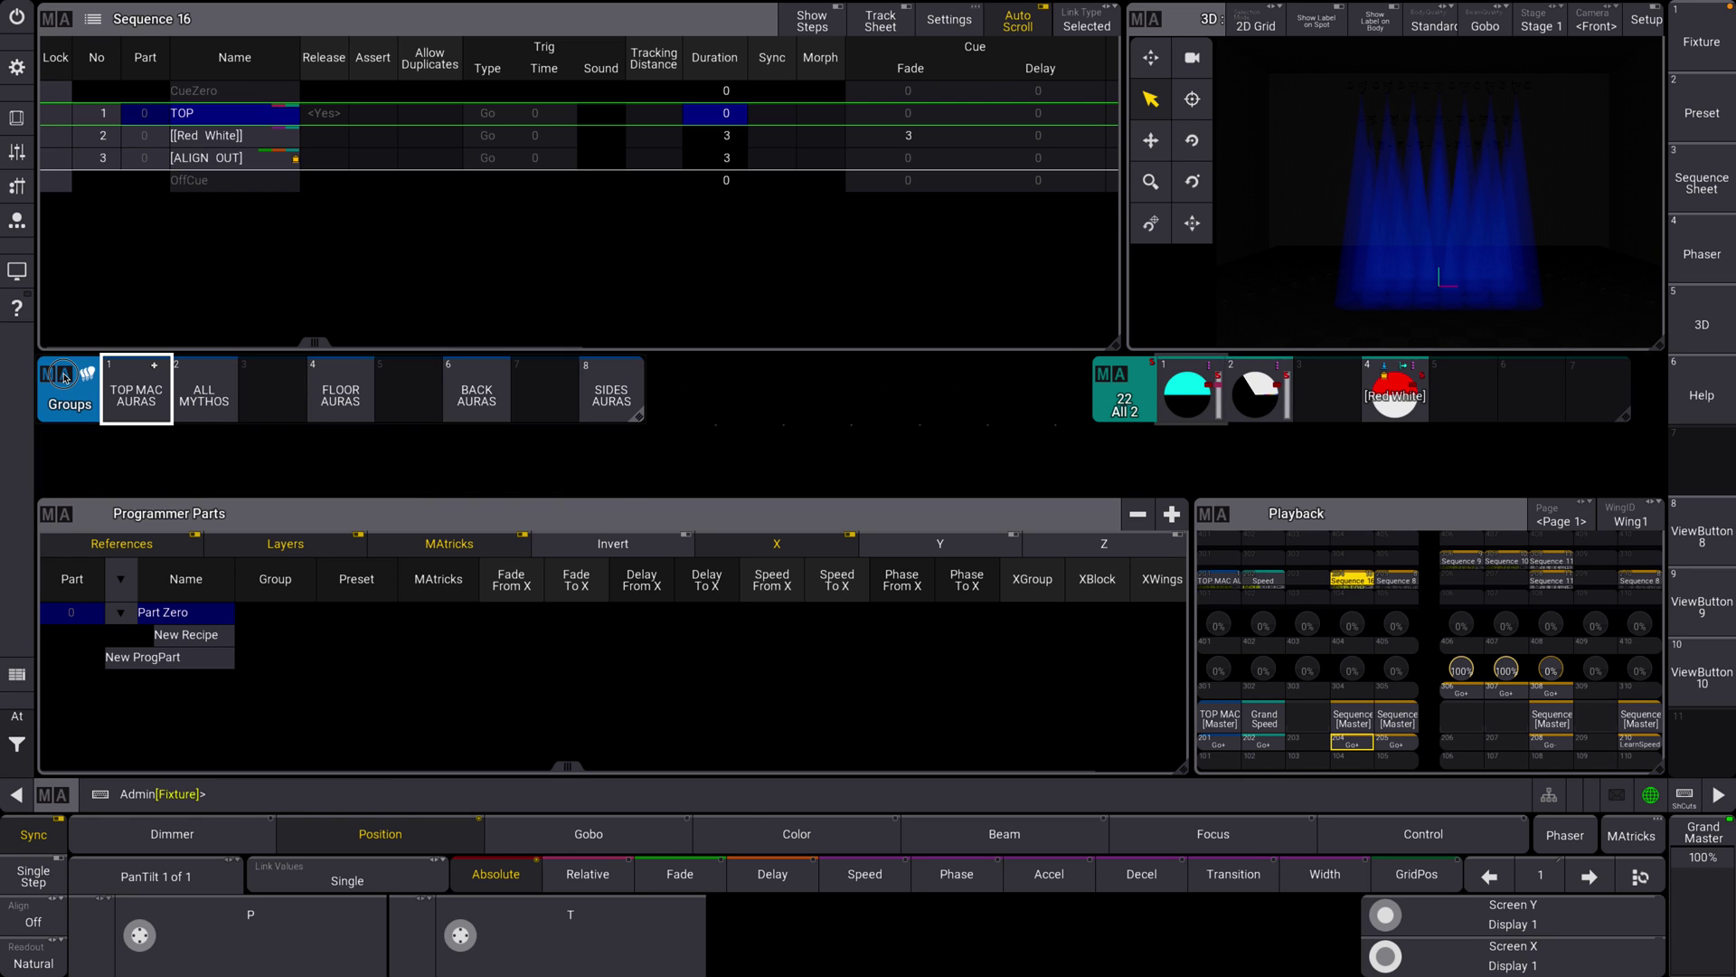
{"action": "left_click_drag", "start_coordinate": [64, 376], "coordinate": [1083, 446]}
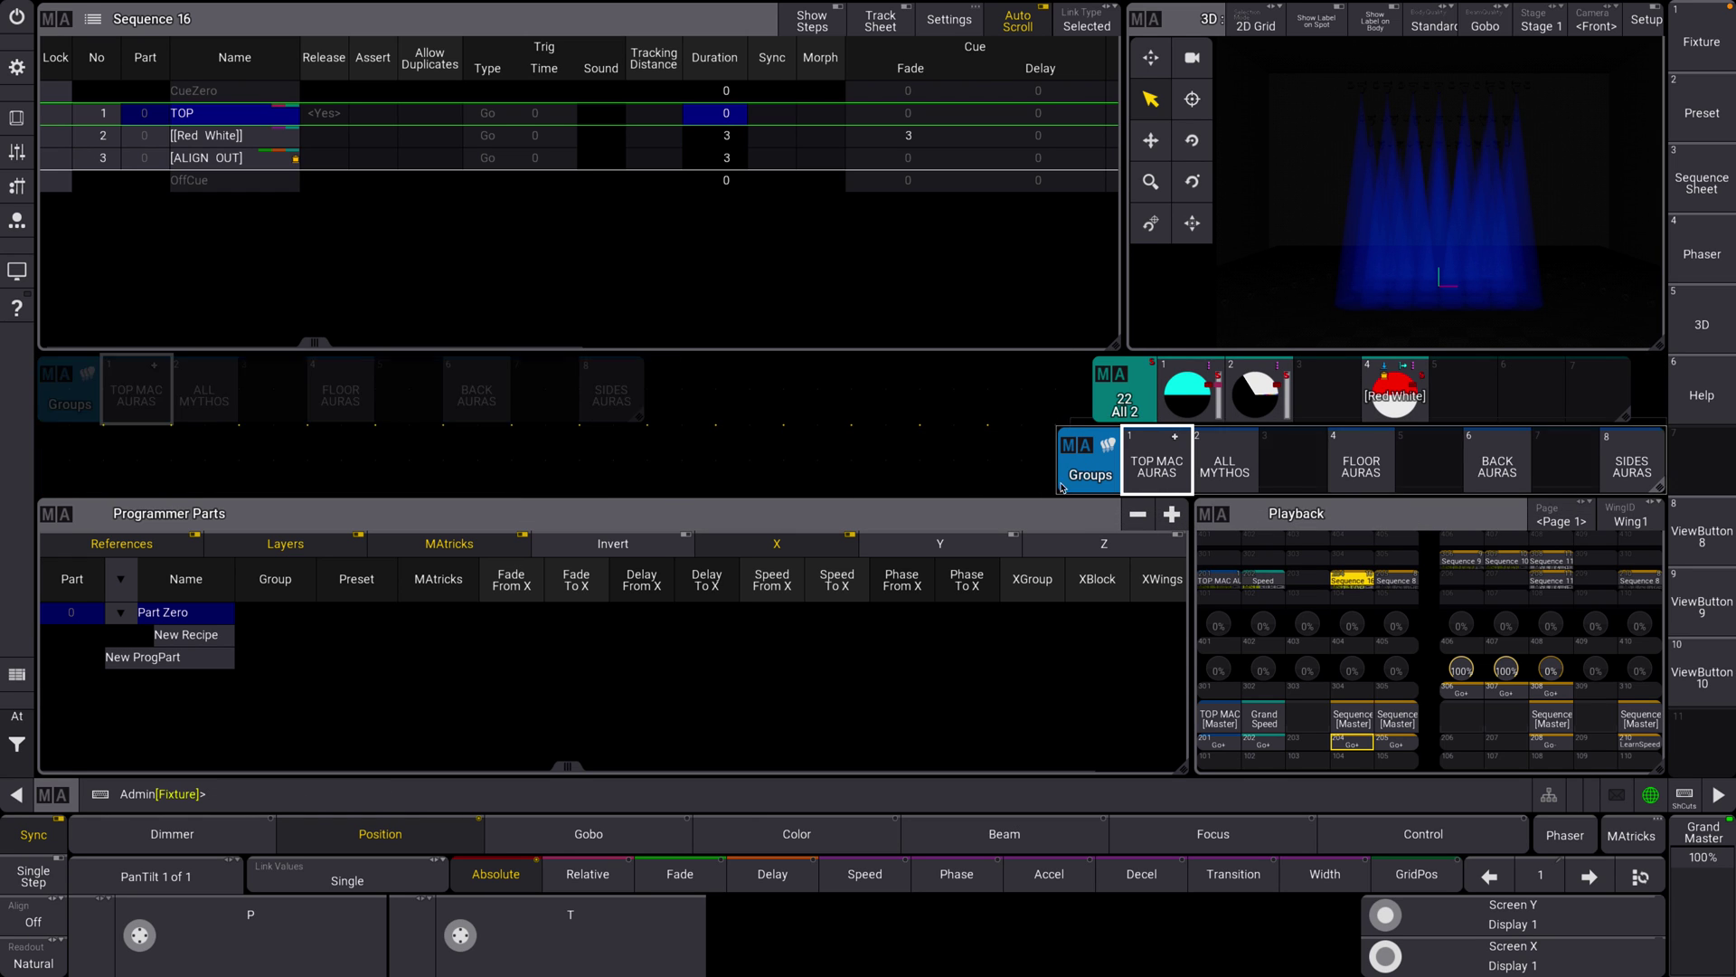
Delete the Programmer Parts window and enlarge the Sequence 16 sheet downward over the freed space
{"action": "left_click", "coordinate": [68, 518]}
{"action": "left_click", "coordinate": [1064, 348]}
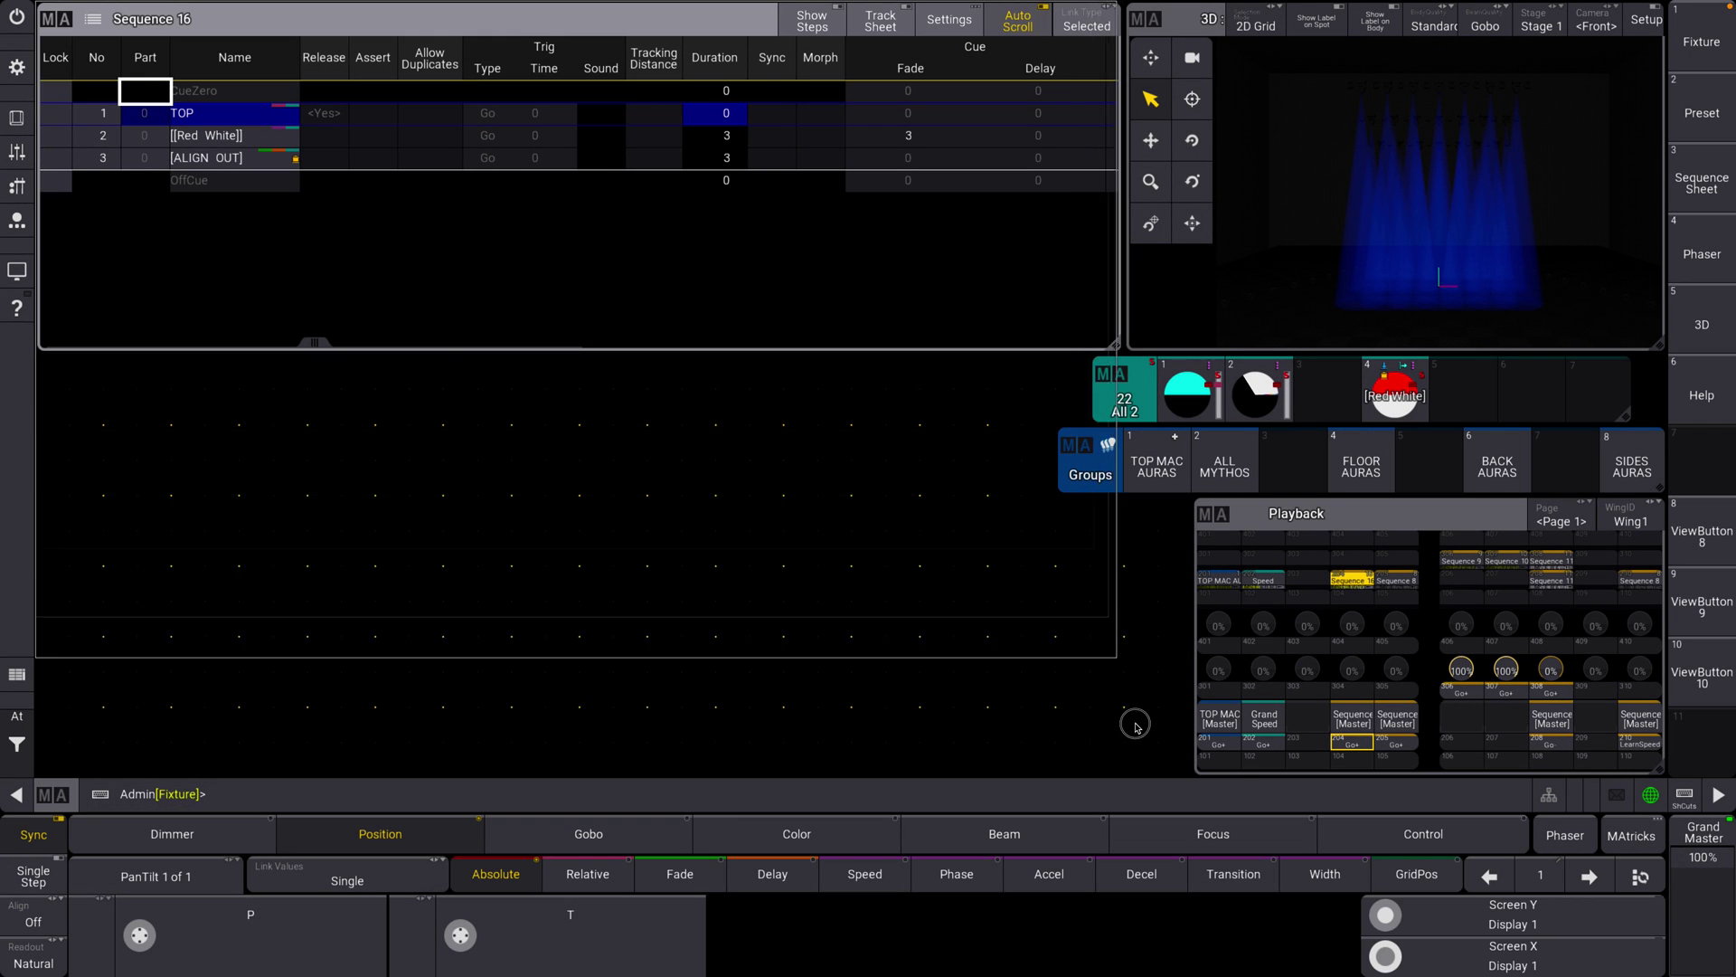
{"action": "left_click_drag", "start_coordinate": [1136, 727], "coordinate": [1050, 737]}
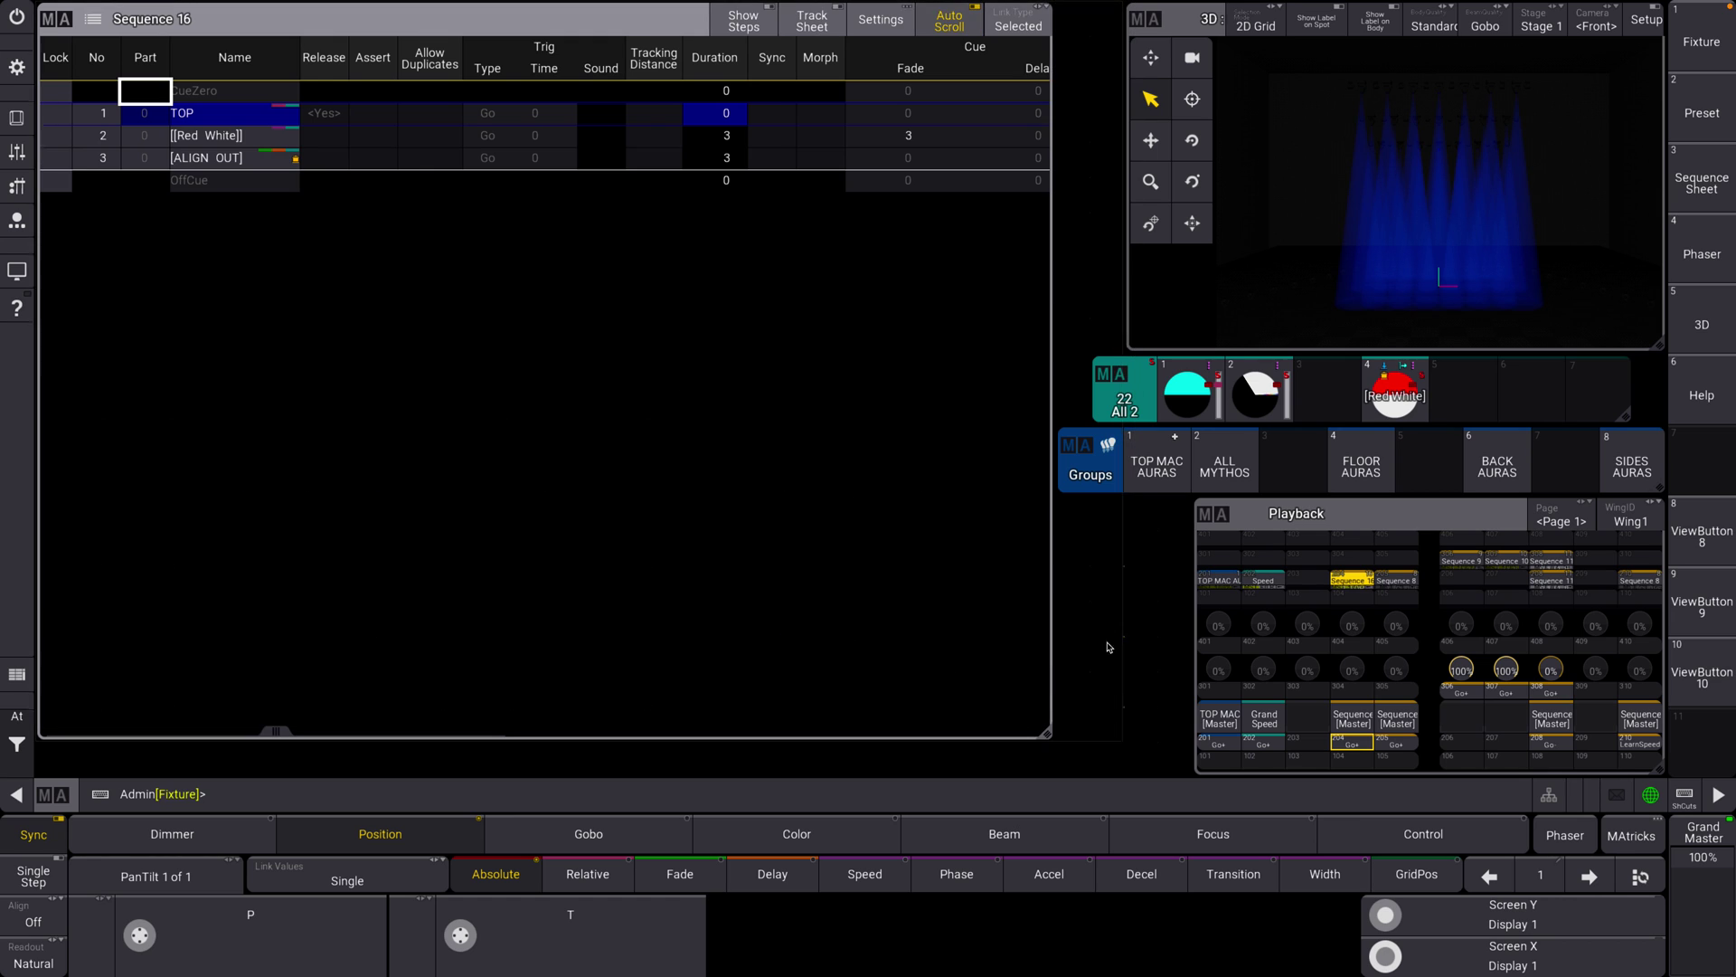
Turn on Show Recipes in the settings of the Sequence 16 sheet
{"action": "left_click", "coordinate": [72, 13]}
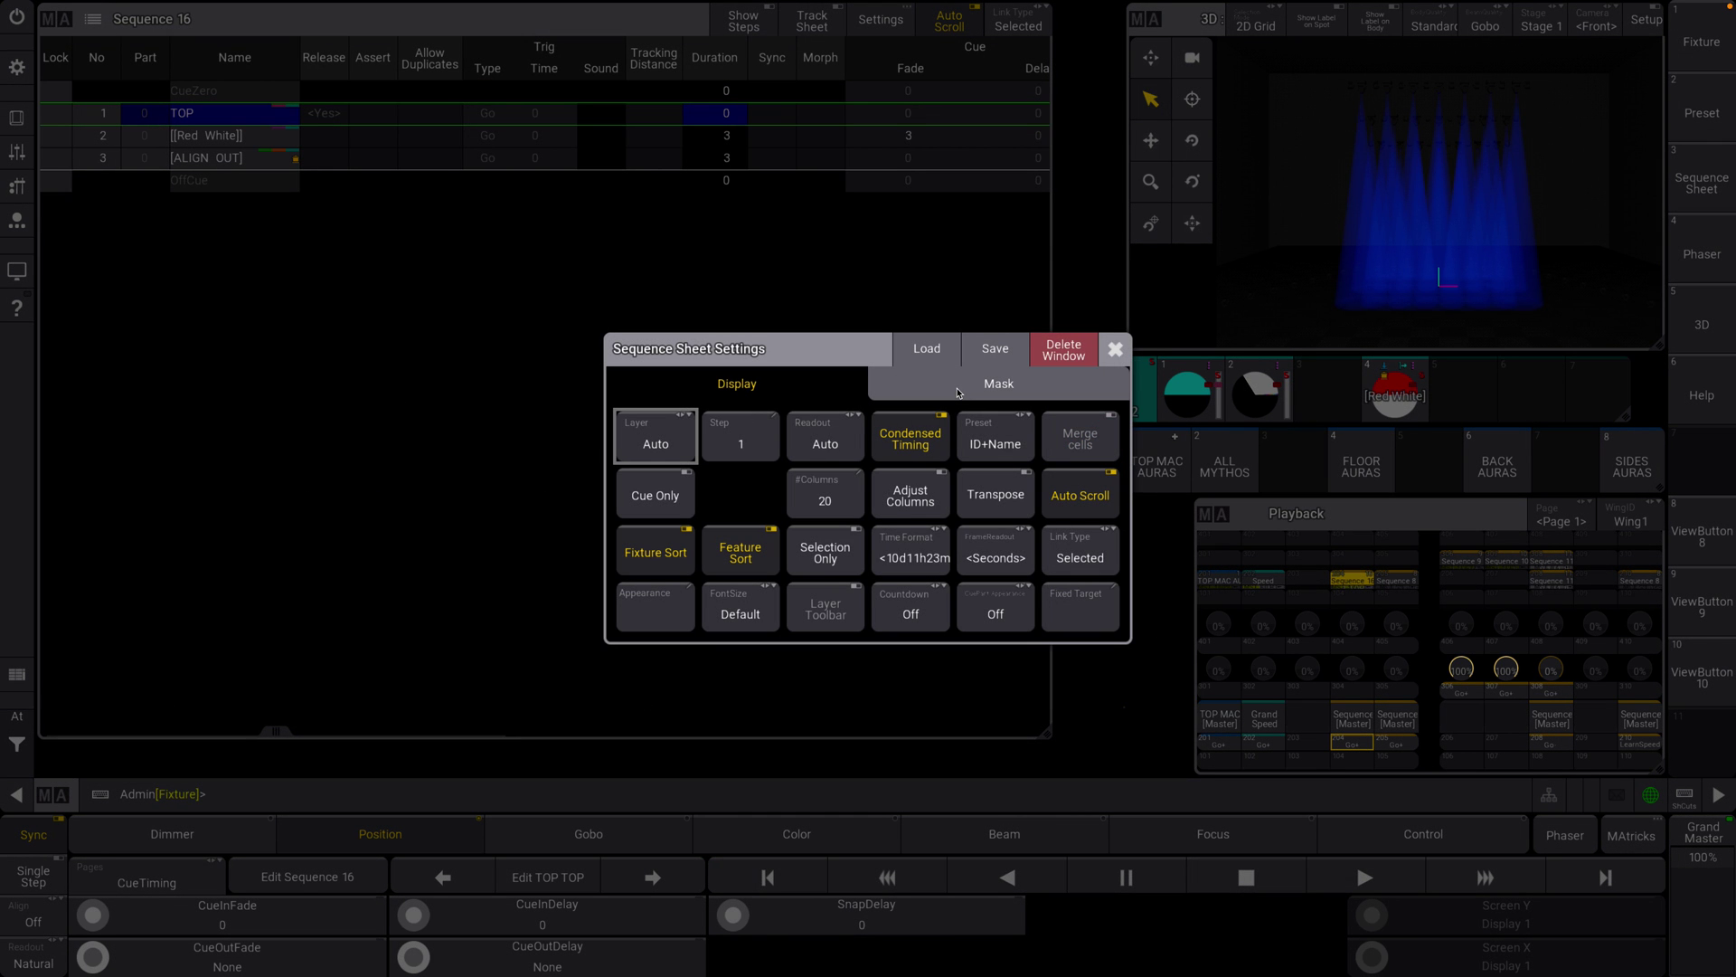
{"action": "left_click", "coordinate": [959, 392]}
{"action": "left_click", "coordinate": [807, 388]}
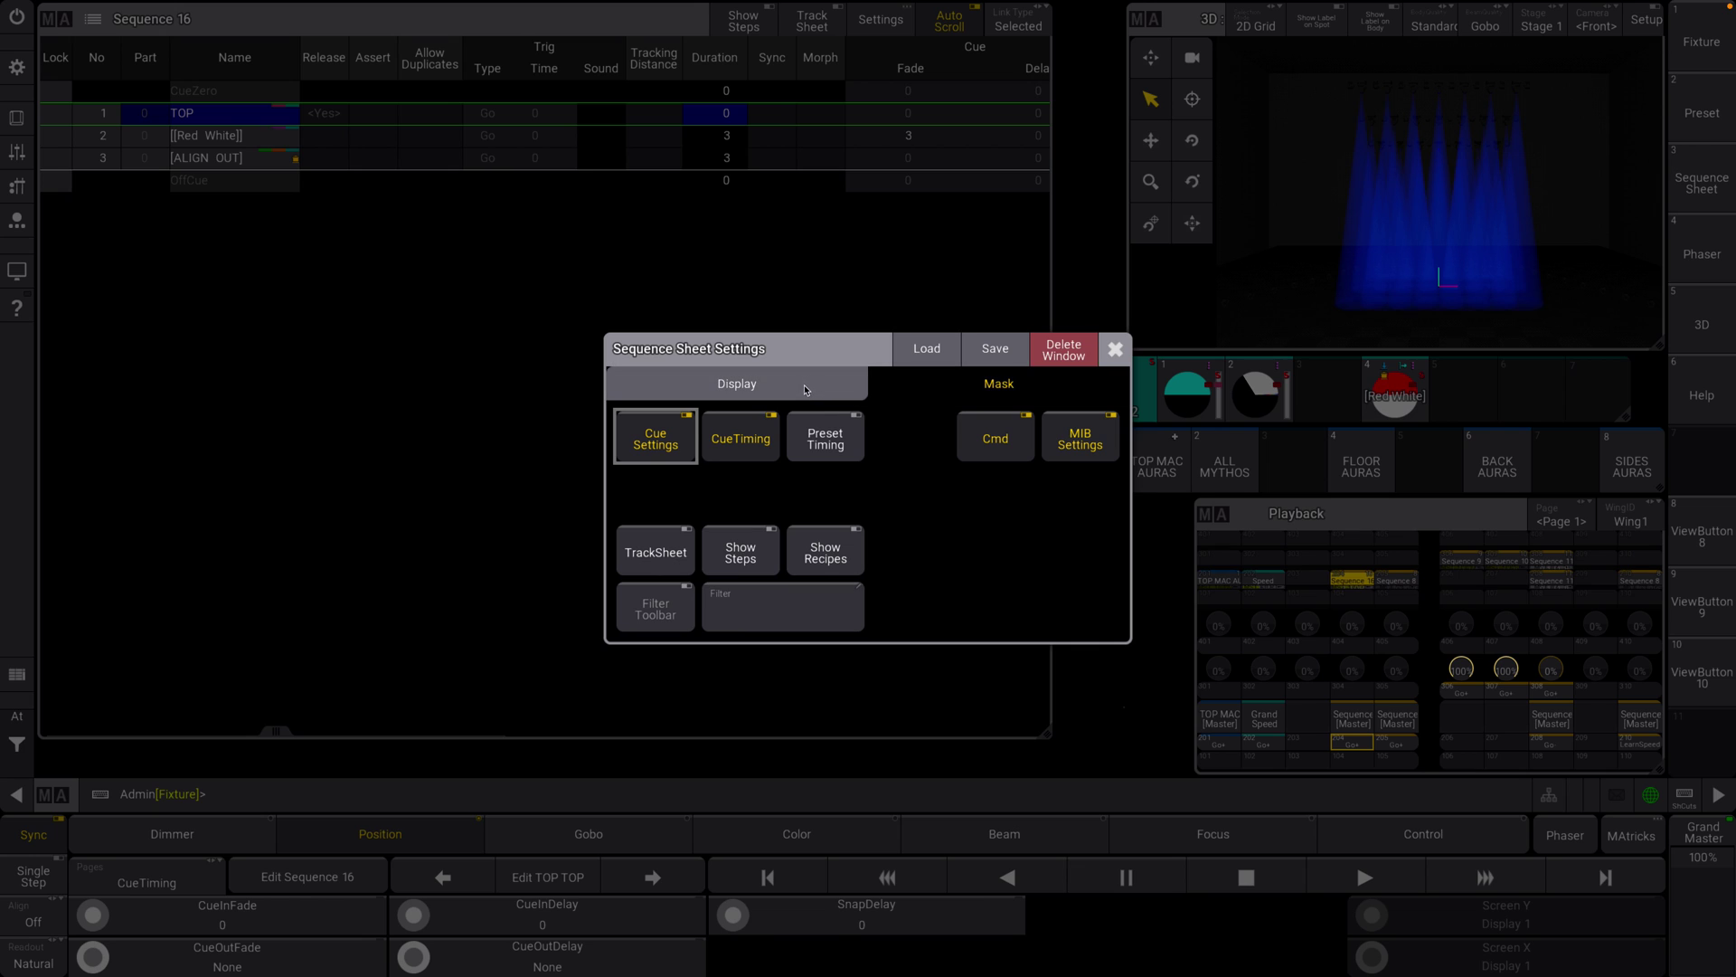
{"action": "left_click", "coordinate": [843, 559]}
{"action": "left_click", "coordinate": [1115, 349]}
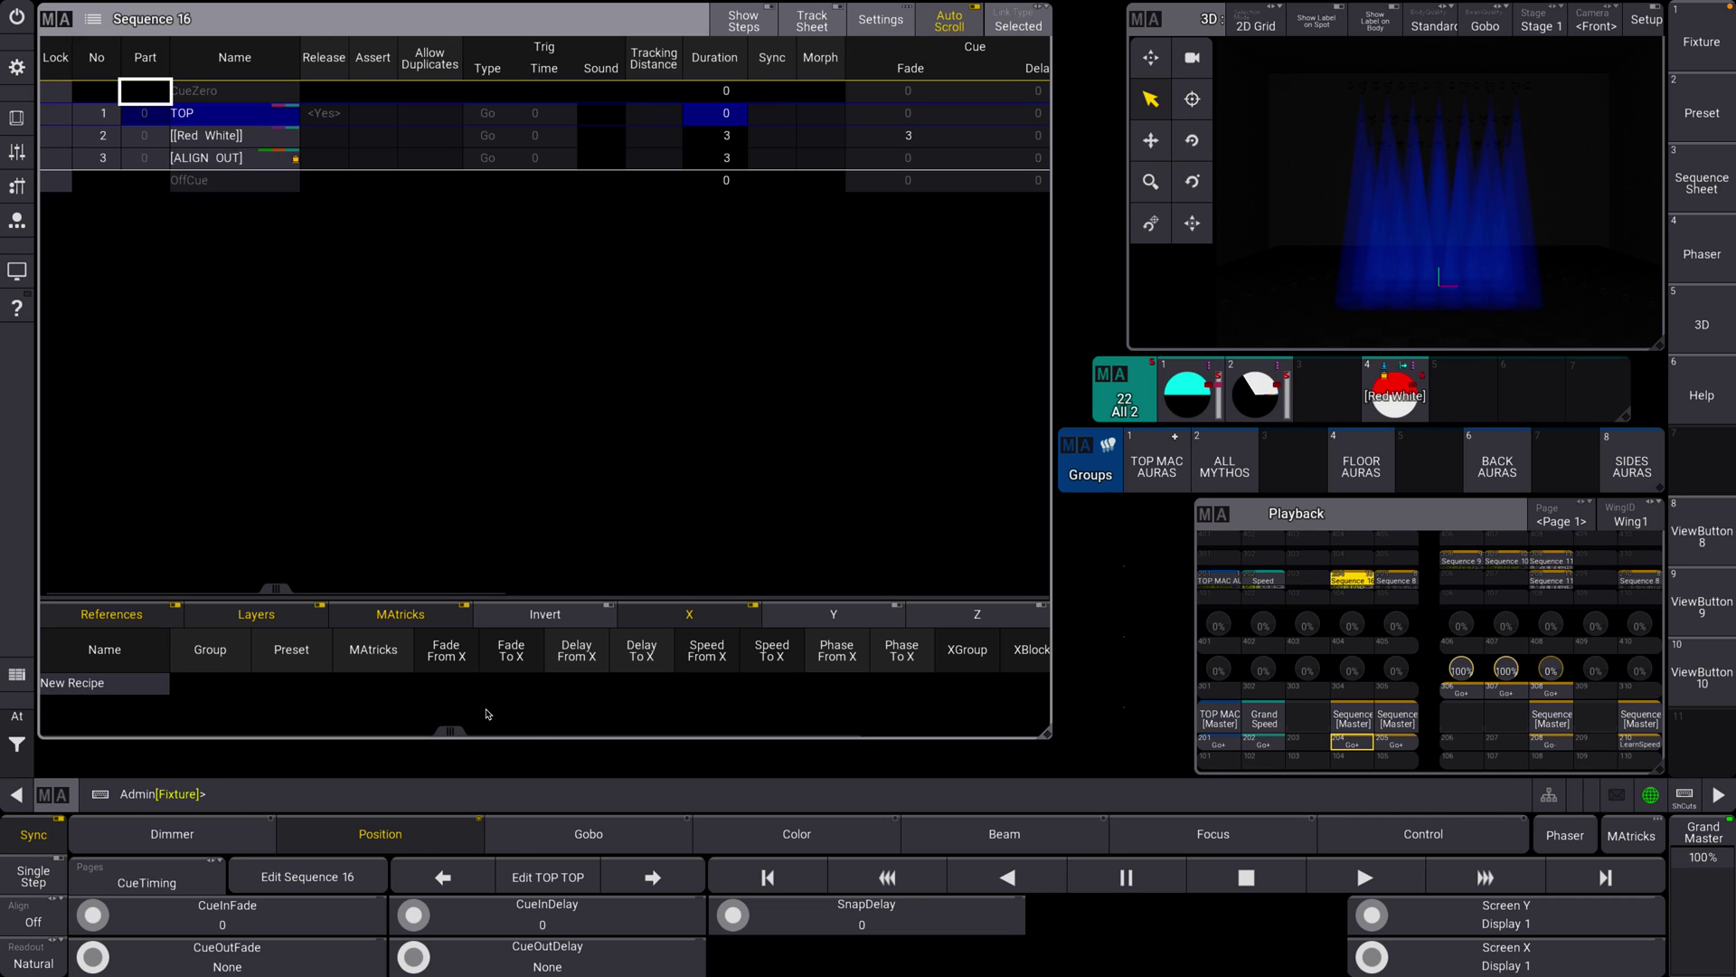
Store an empty cue 4 in Sequence 16
{"action": "left_click", "coordinate": [17, 118]}
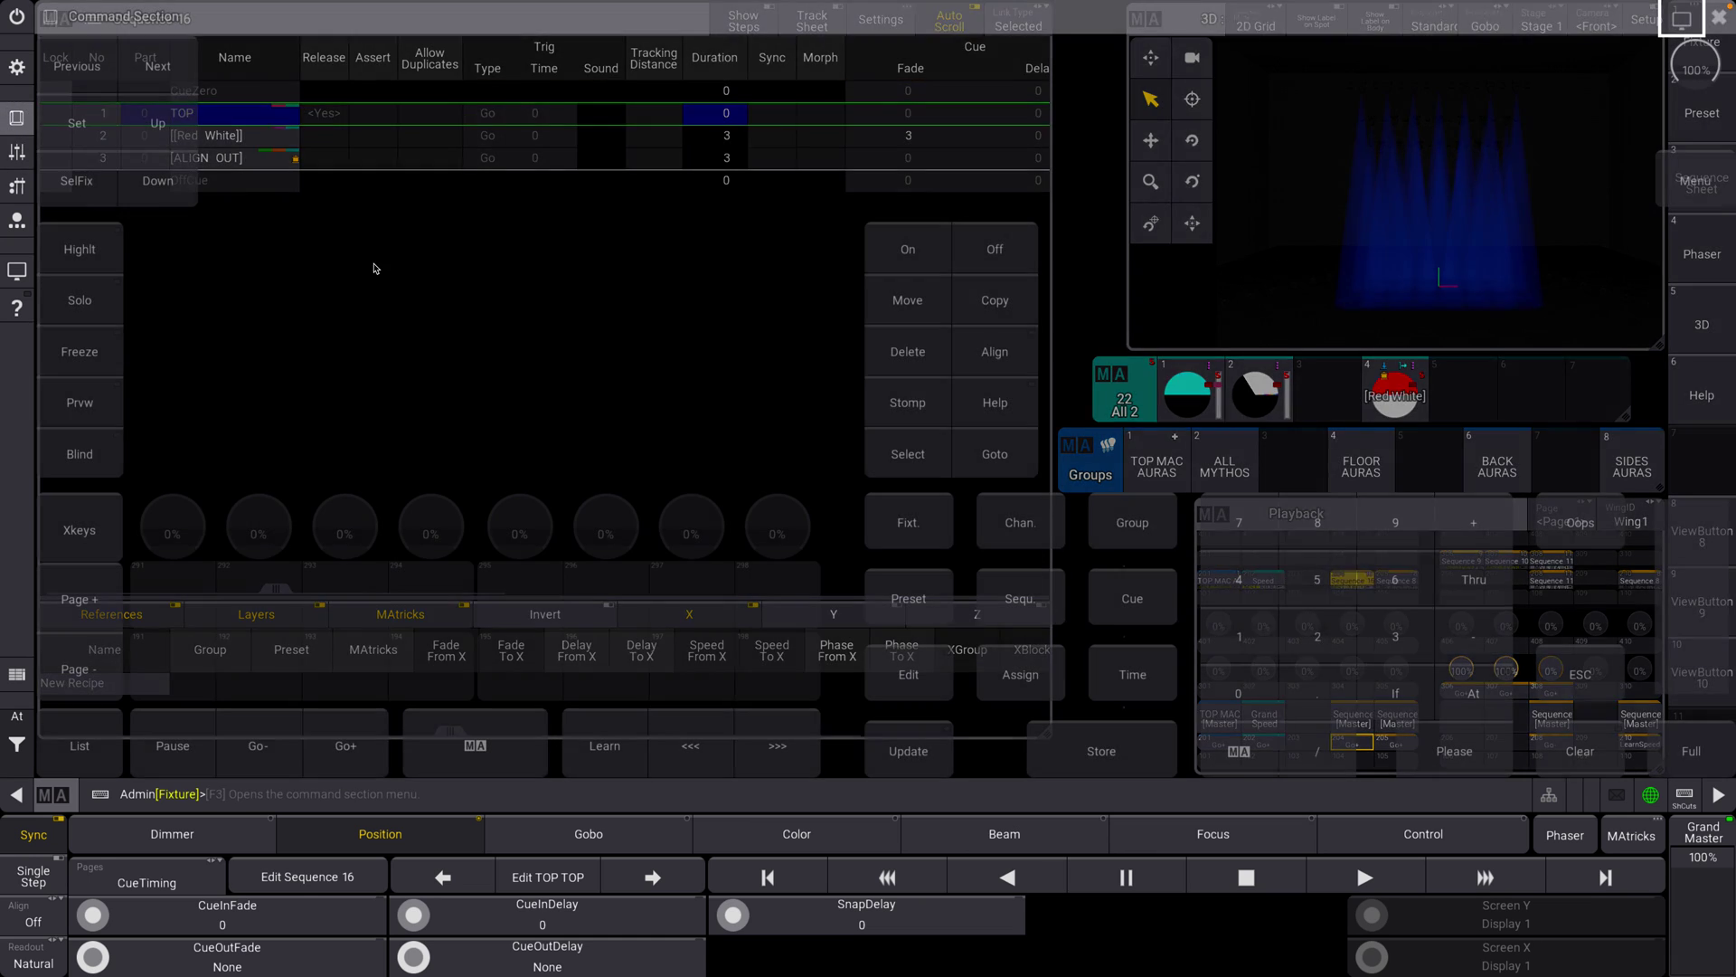
{"action": "left_click", "coordinate": [1144, 749]}
{"action": "left_click", "coordinate": [1130, 592]}
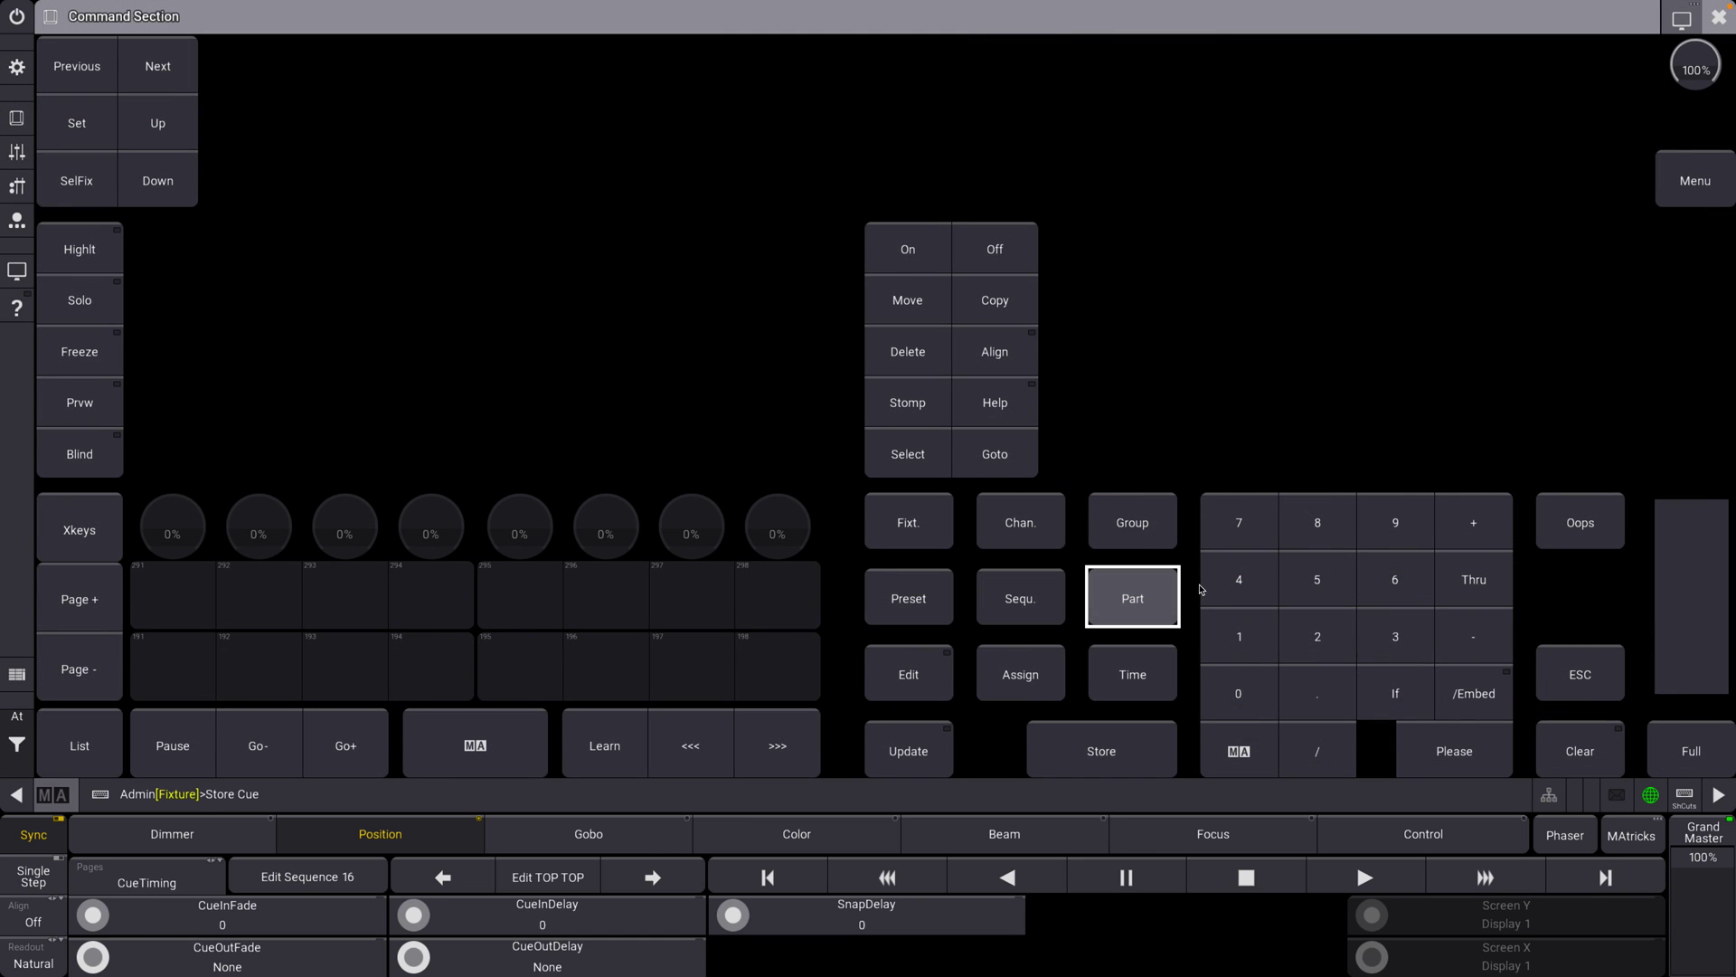
{"action": "left_click", "coordinate": [1237, 581]}
{"action": "left_click", "coordinate": [1447, 750]}
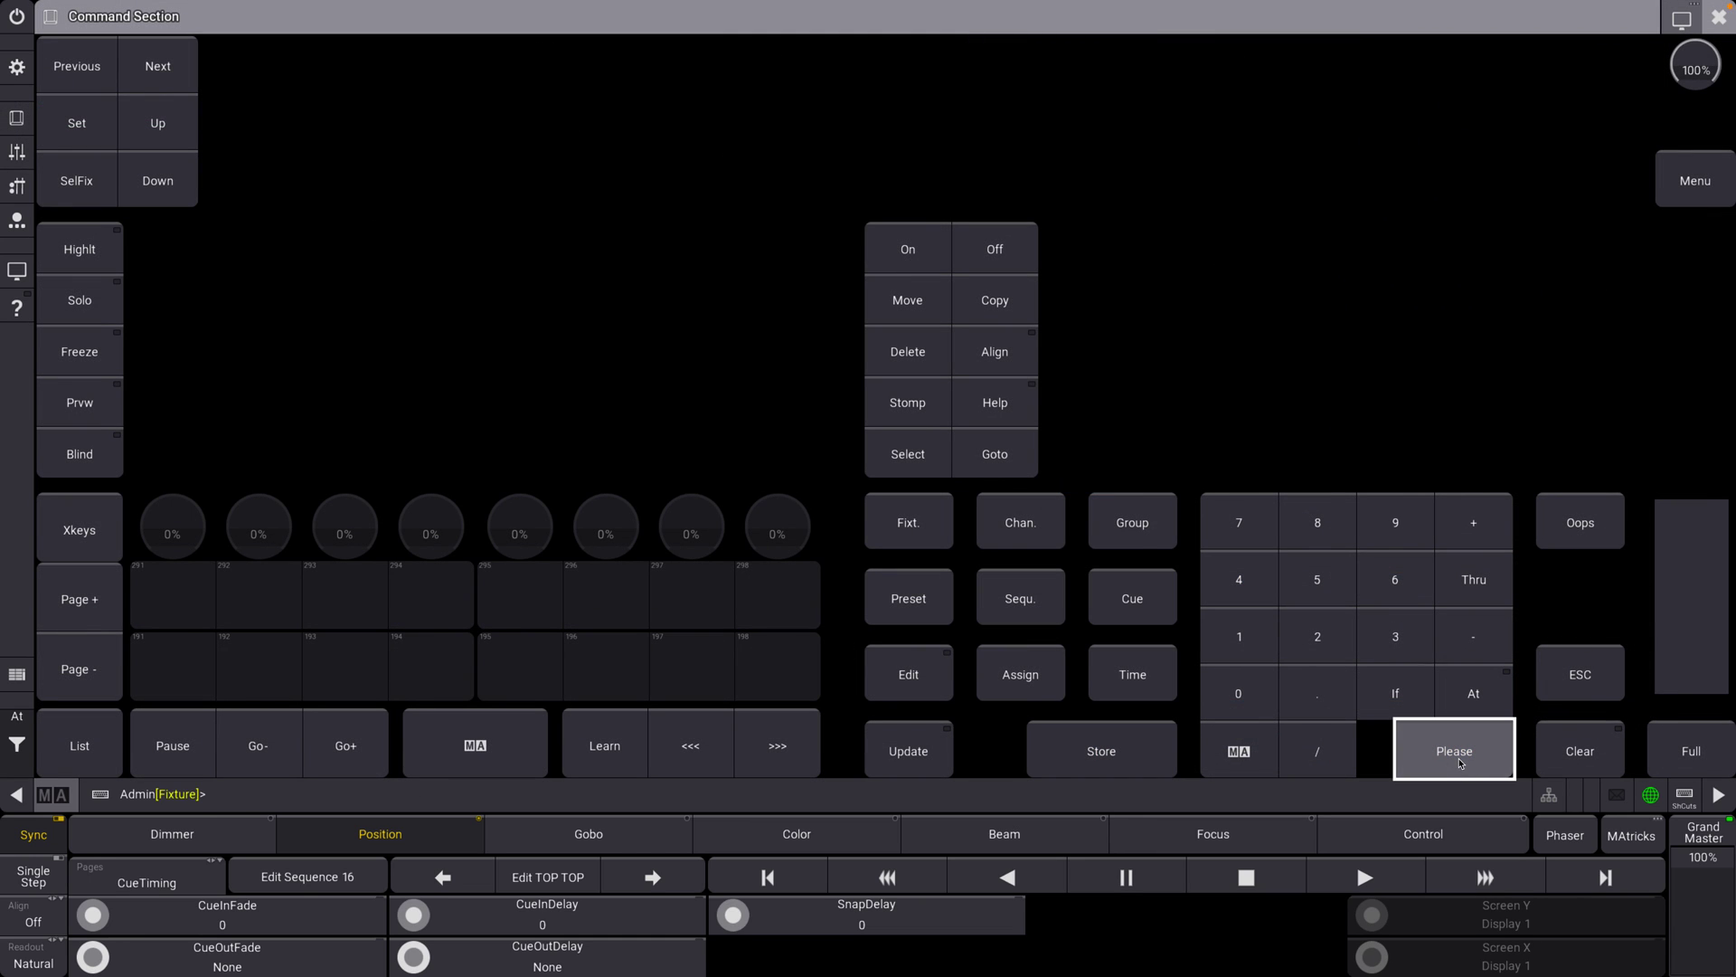
Go to cue 4 of Sequence 16 and return to the sequence sheet
{"action": "left_click", "coordinate": [995, 453]}
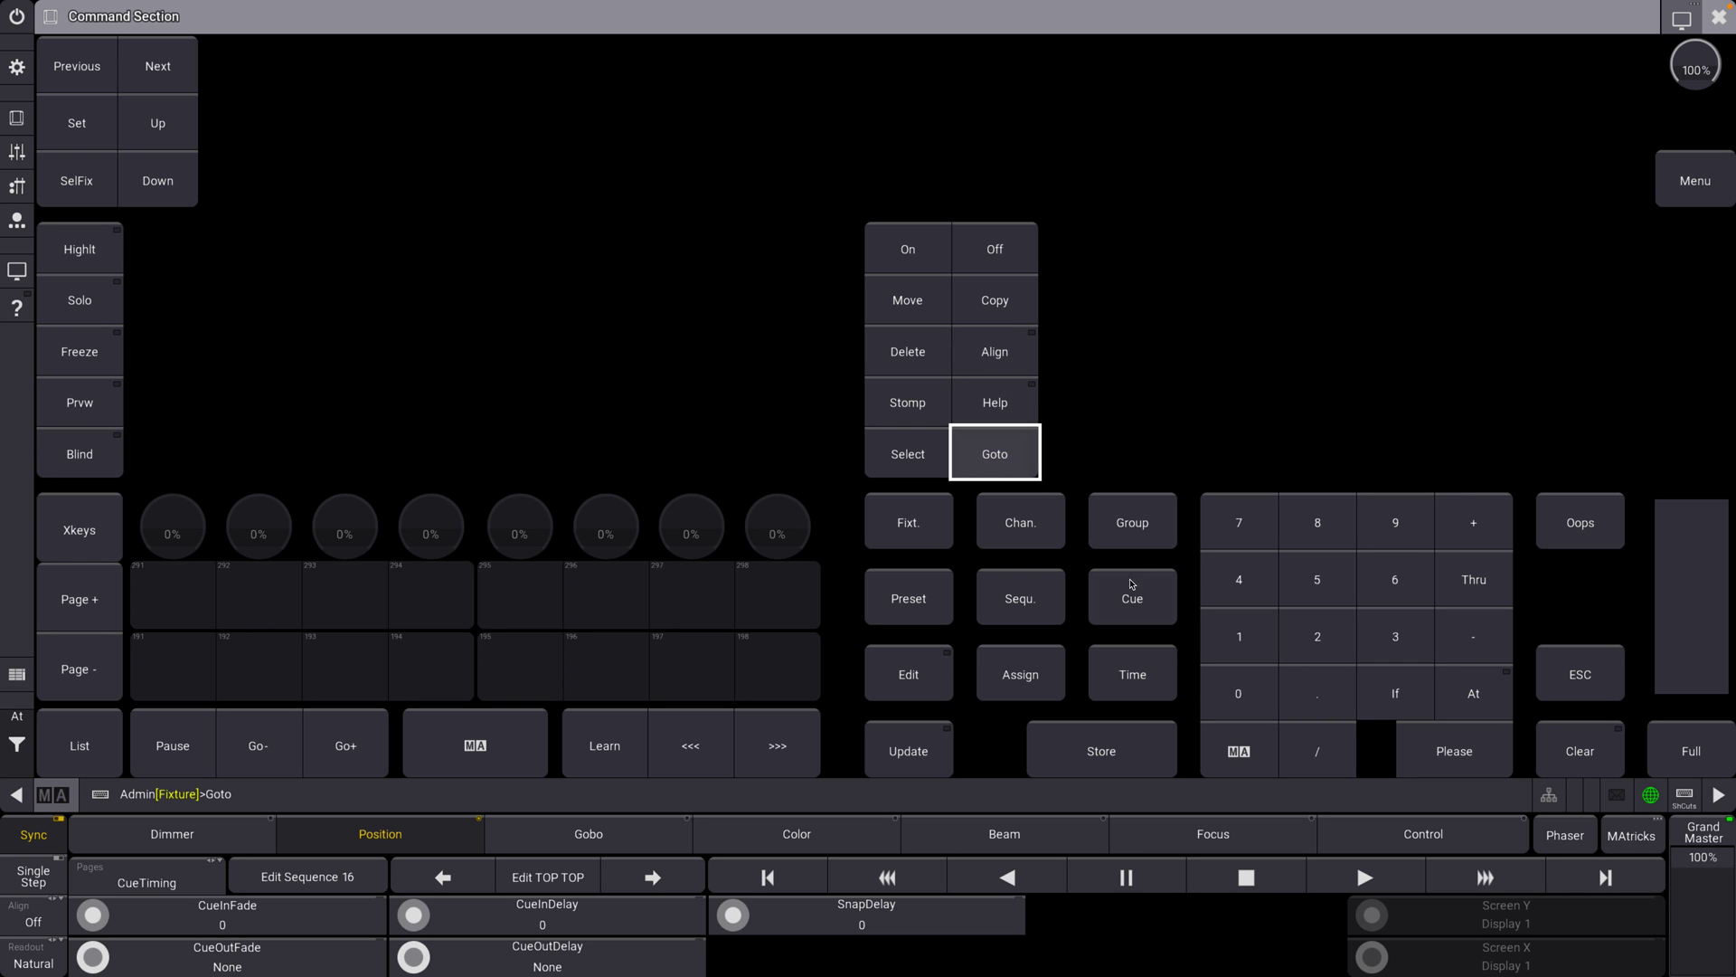
{"action": "left_click", "coordinate": [1132, 597]}
{"action": "left_click", "coordinate": [1250, 577]}
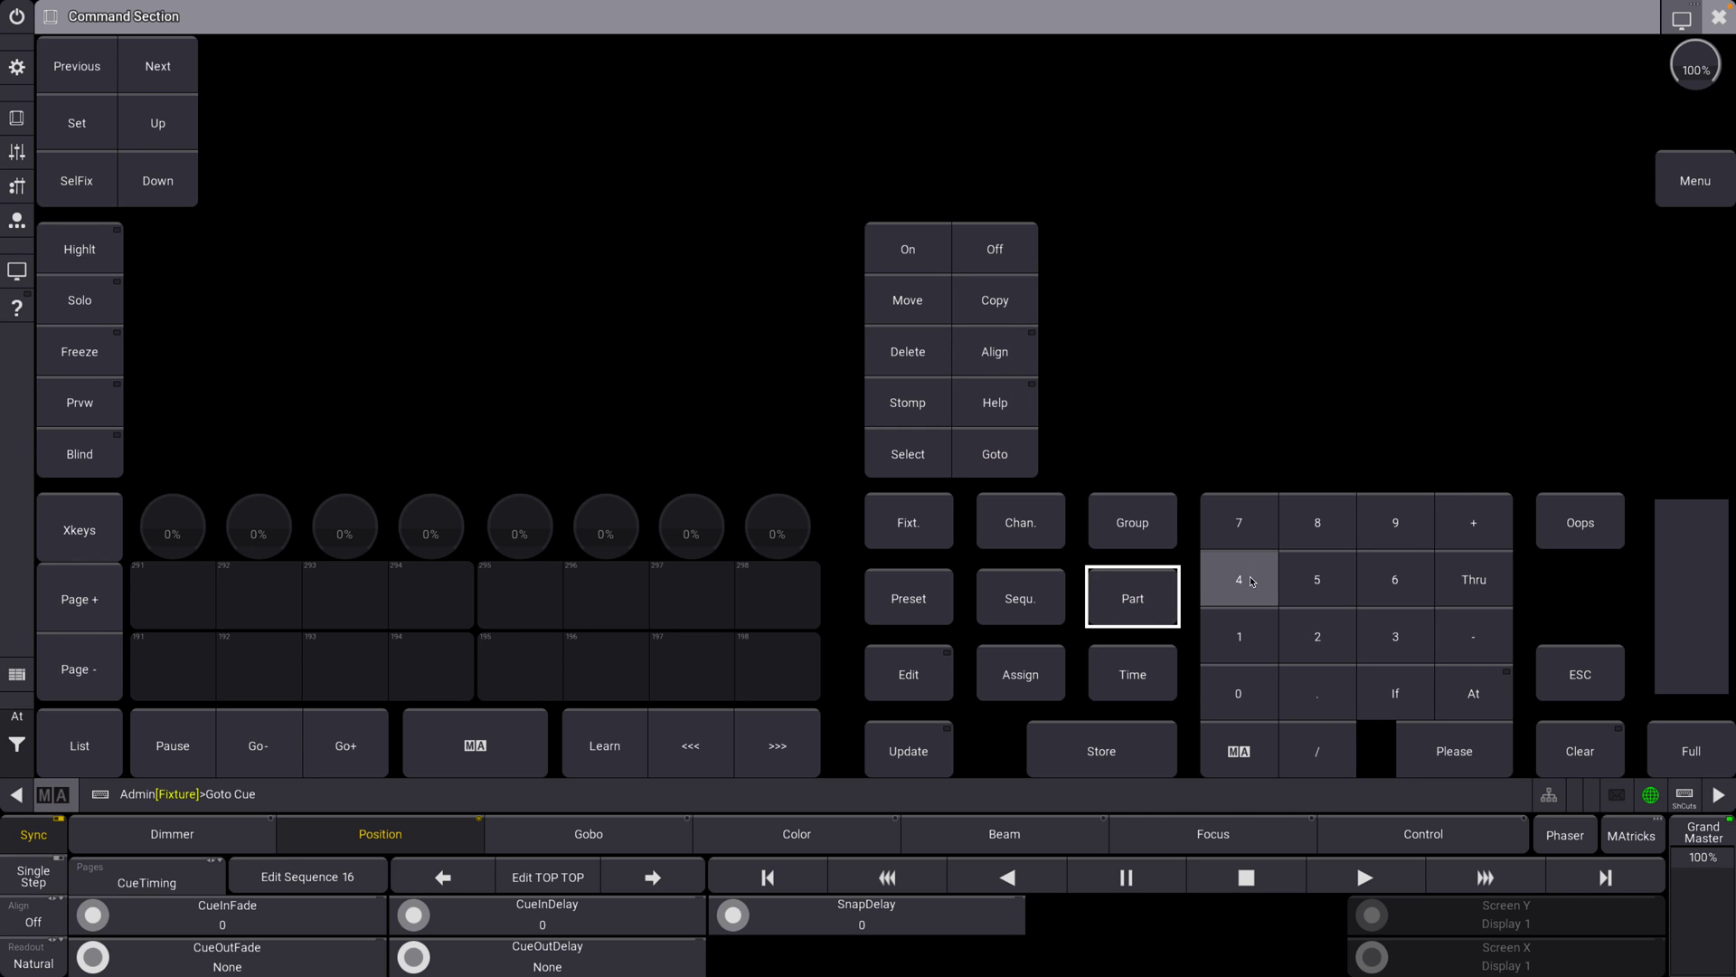
{"action": "left_click", "coordinate": [1474, 741]}
{"action": "left_click", "coordinate": [1724, 17]}
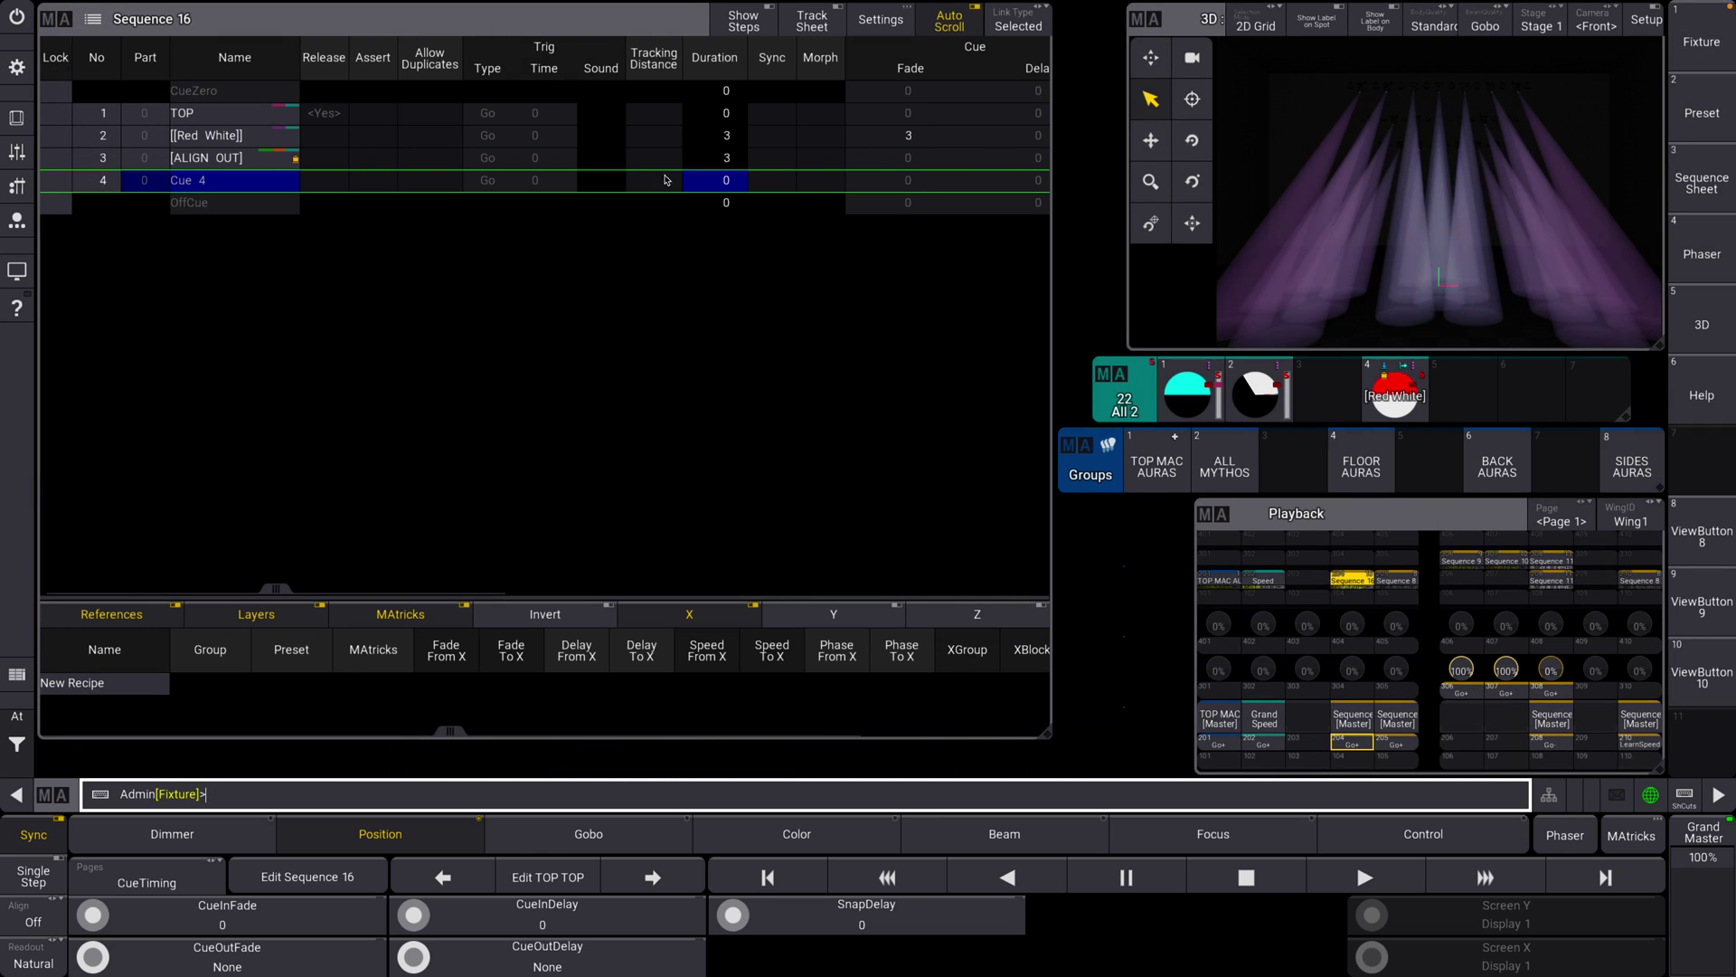
Create a recipe named TEST 2 in cue 4 and assign it group 2 ALL MYTHOS
{"action": "left_click", "coordinate": [136, 689]}
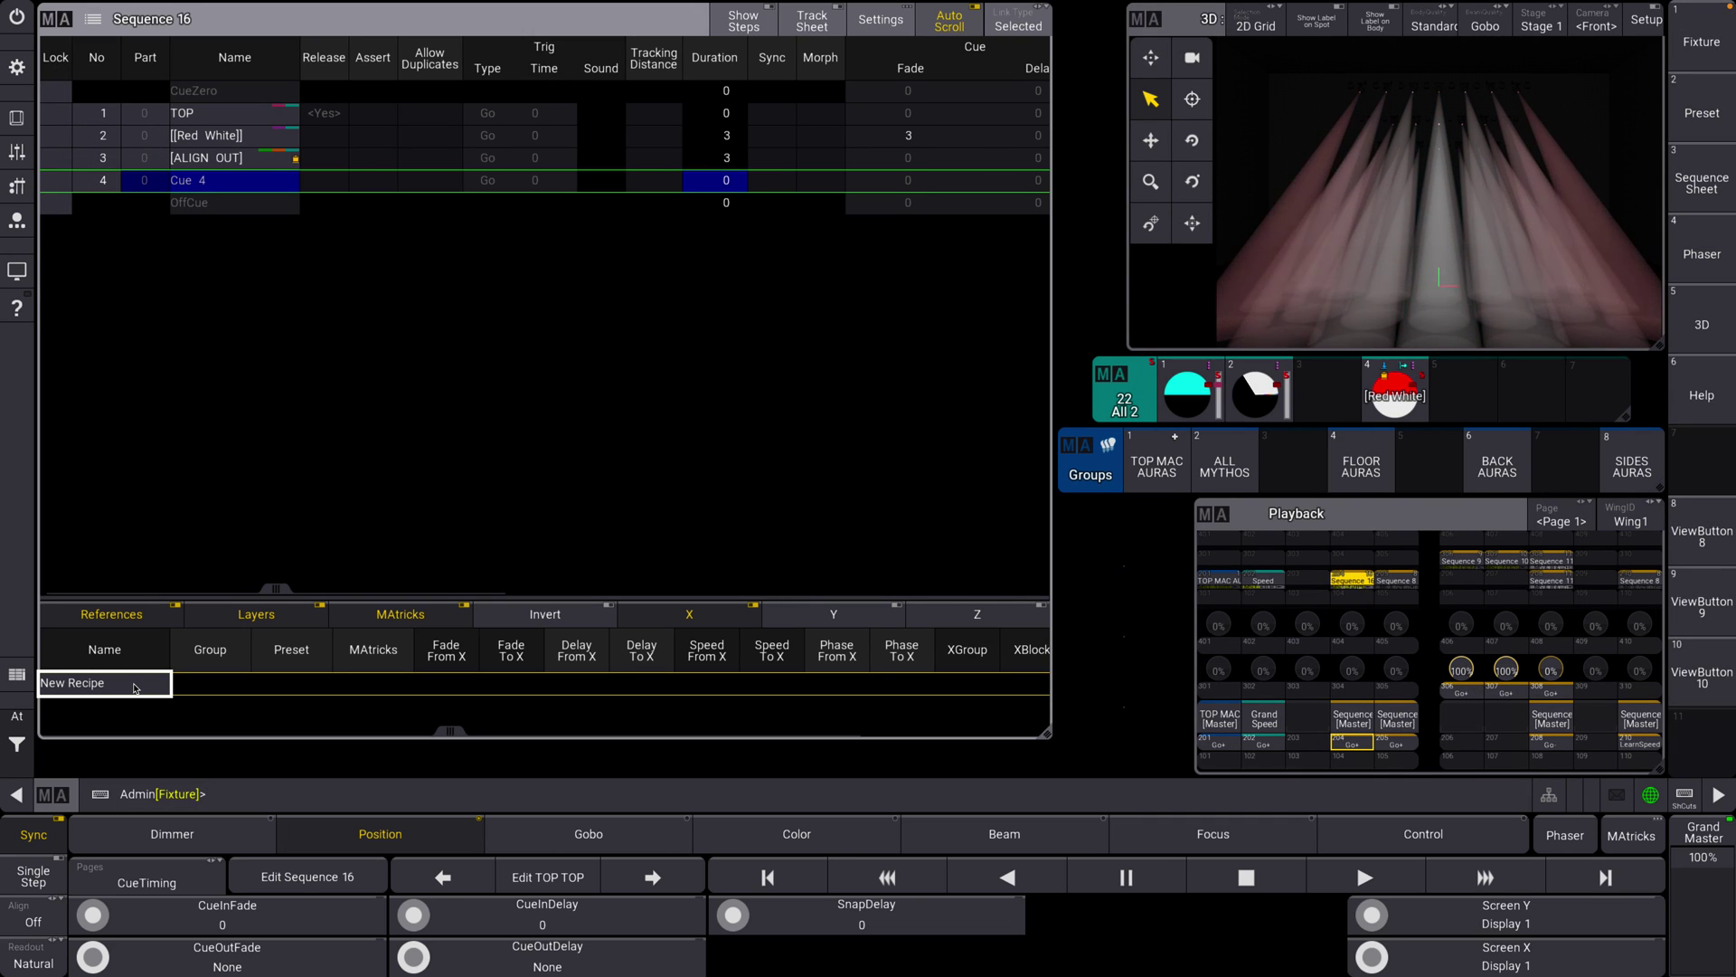
{"action": "type", "text": "T"}
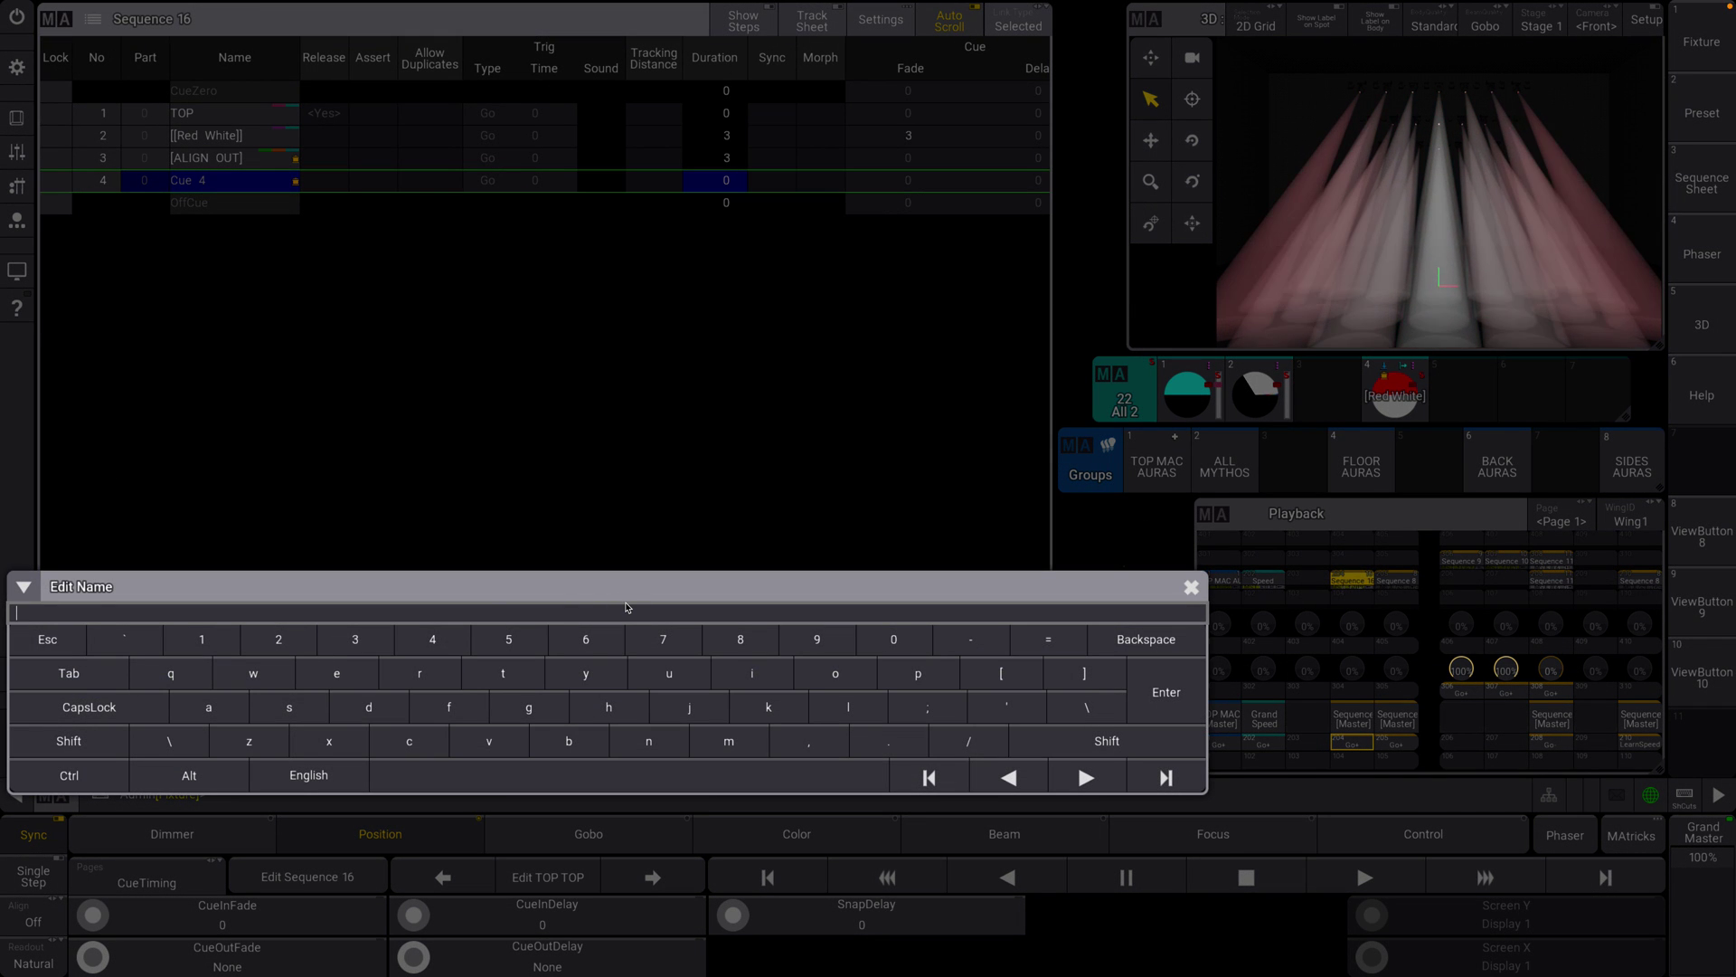
{"action": "type", "text": "EST 2"}
{"action": "key", "text": "Return"}
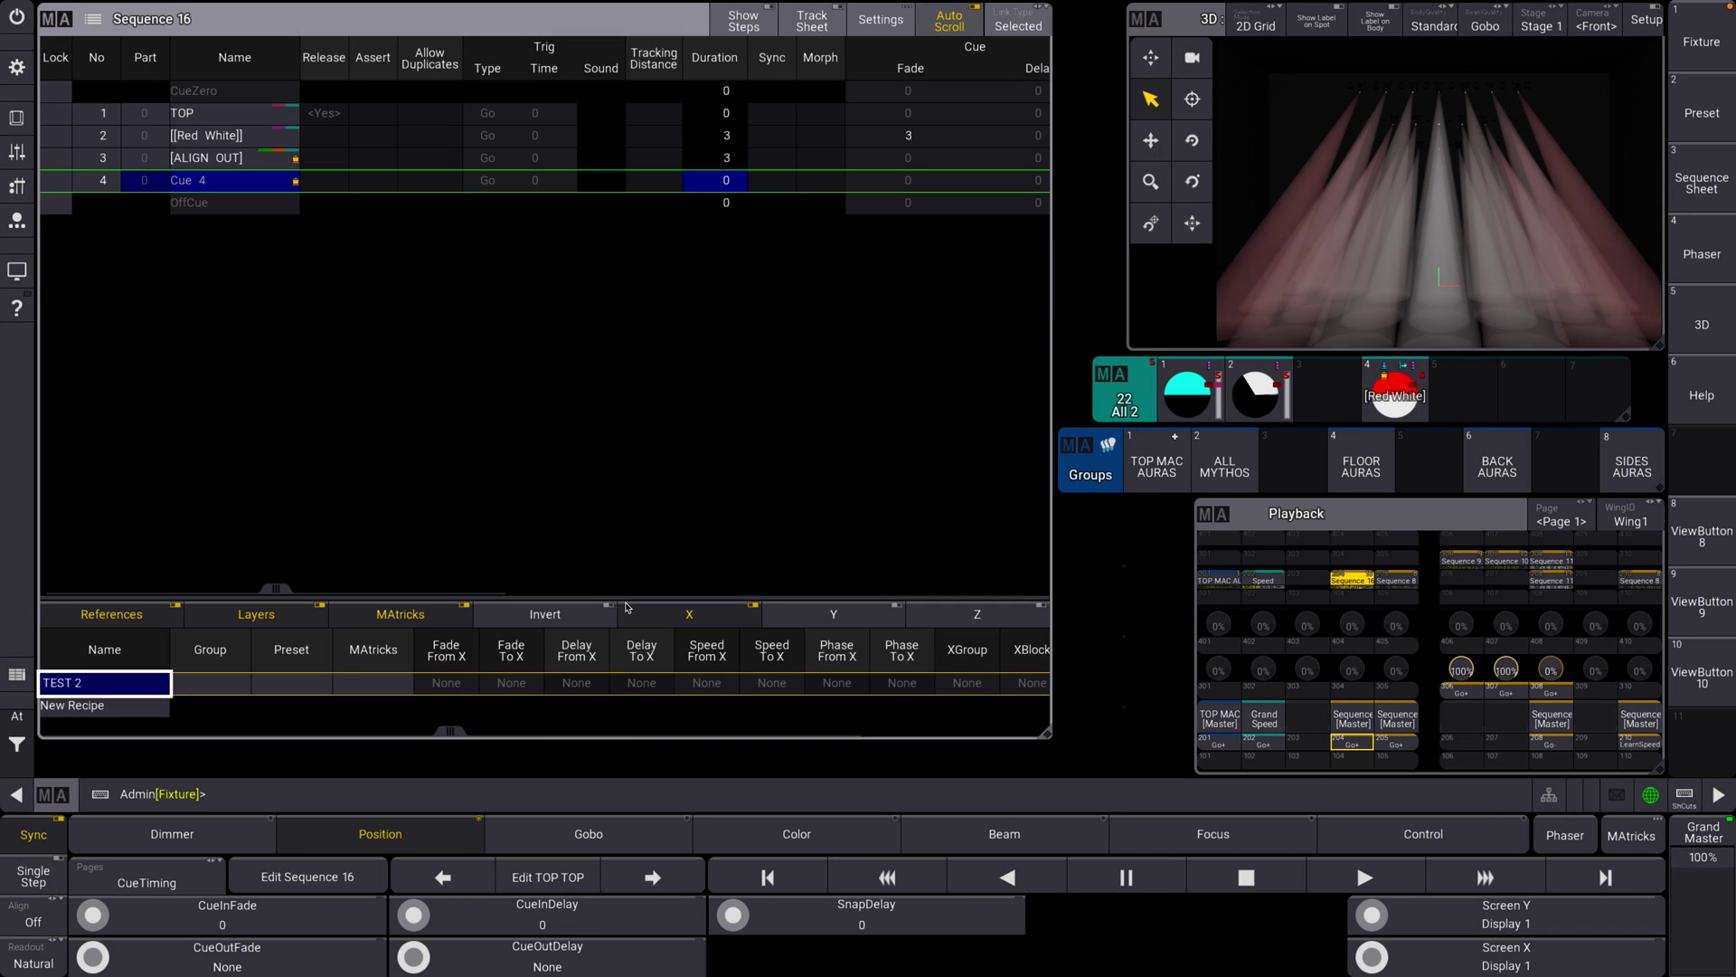
{"action": "double_click", "coordinate": [214, 686]}
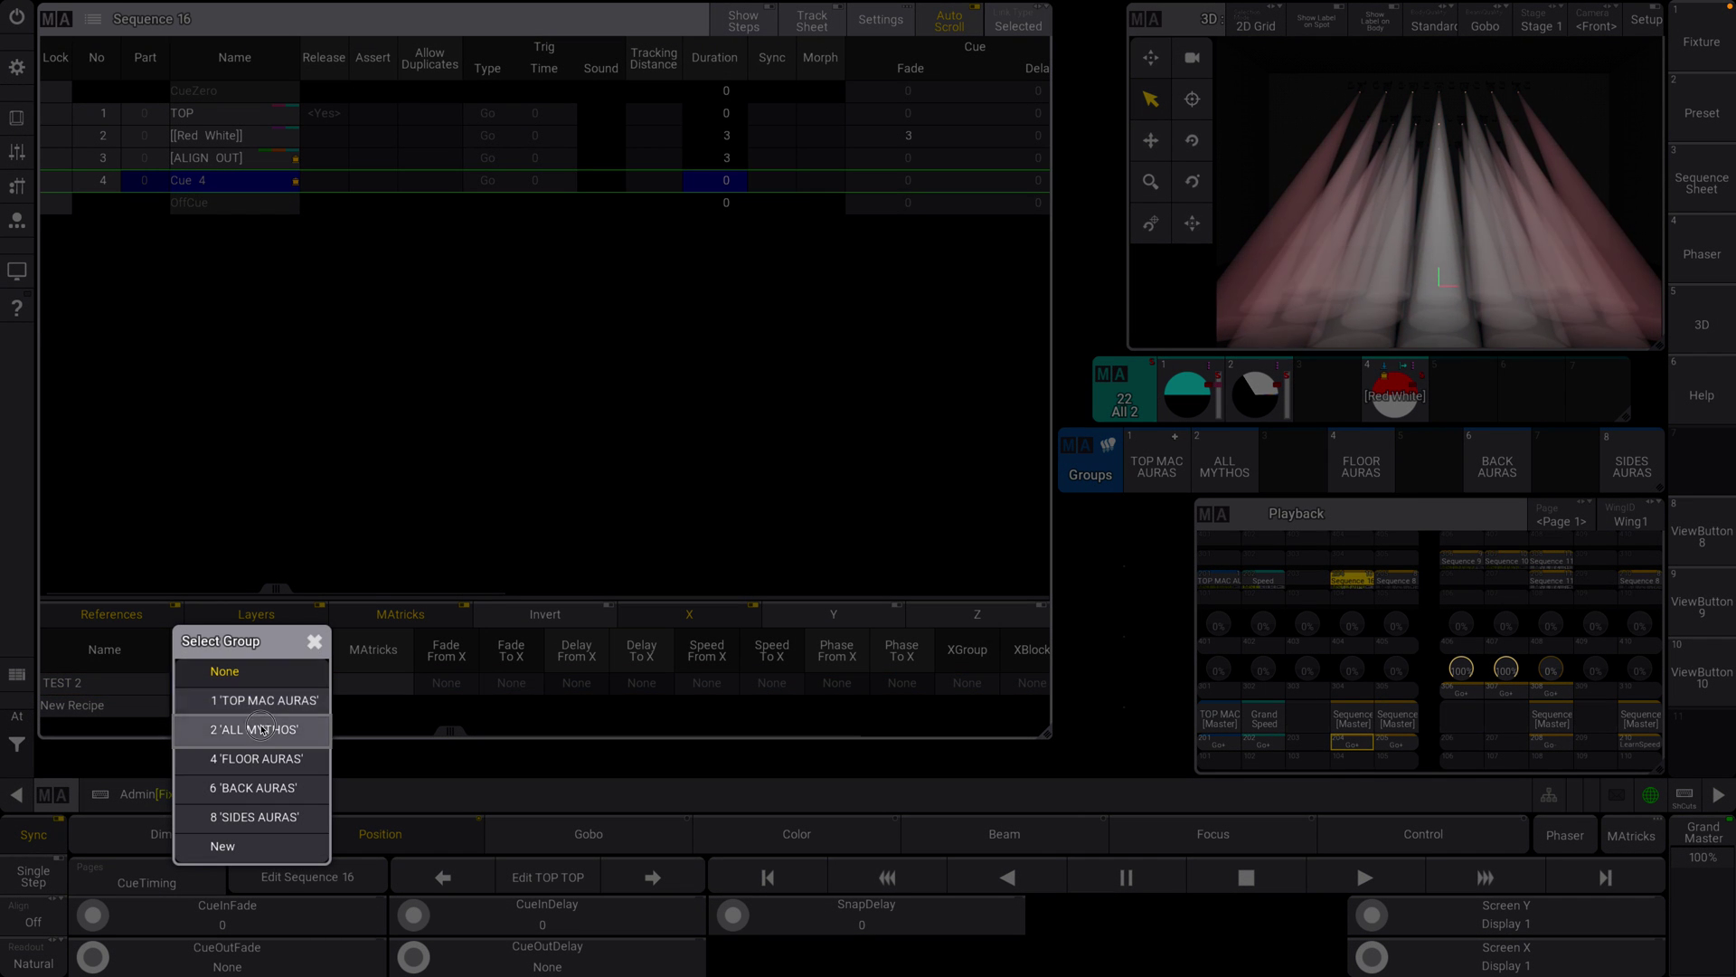
{"action": "left_click", "coordinate": [226, 720]}
Assign the blue Color preset 4.3 to the TEST 2 recipe
{"action": "left_click", "coordinate": [284, 682]}
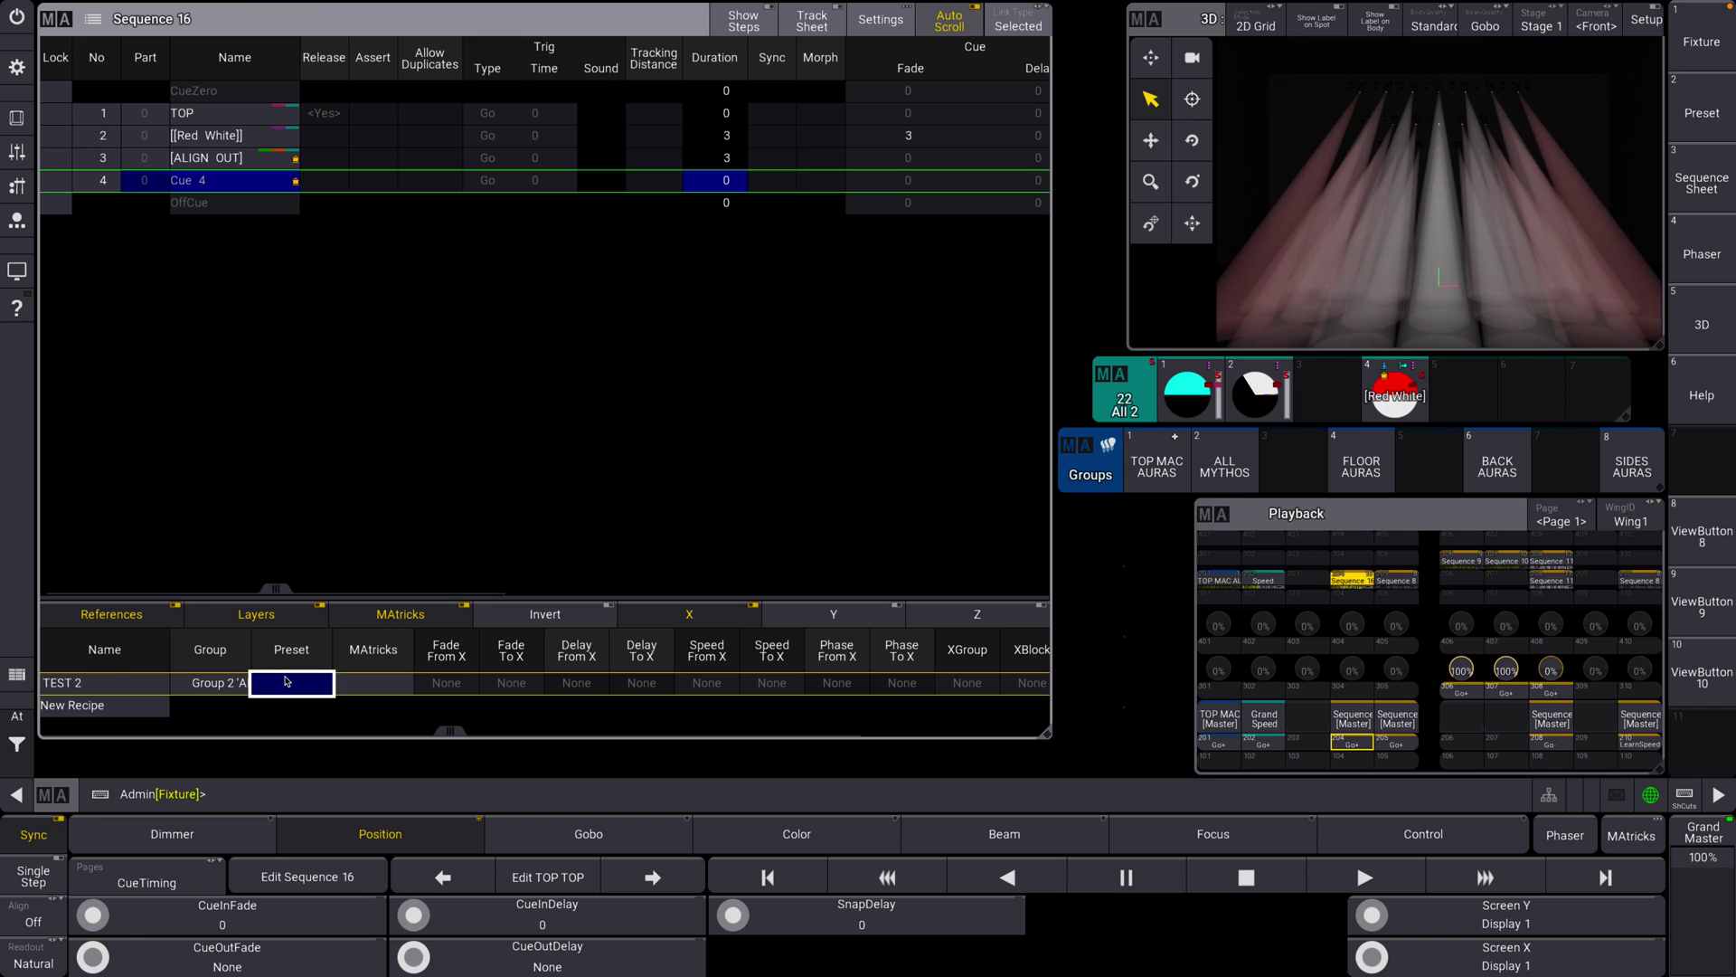
{"action": "left_click", "coordinate": [288, 683]}
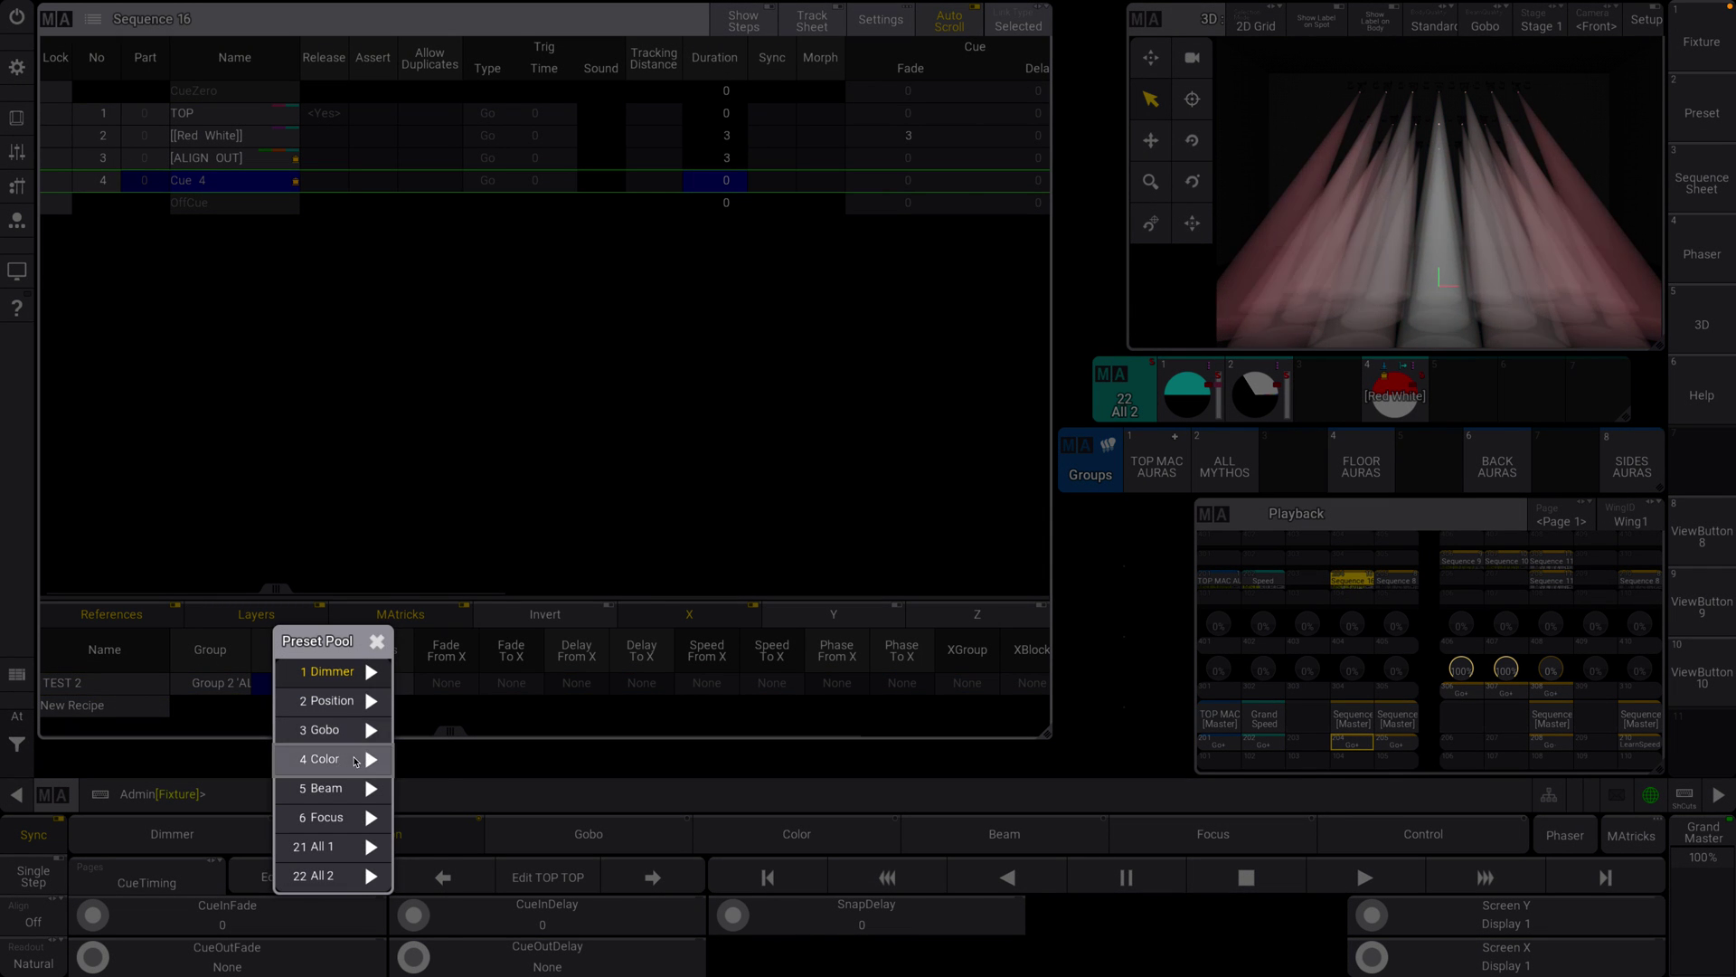
{"action": "left_click", "coordinate": [360, 759]}
{"action": "left_click", "coordinate": [364, 774]}
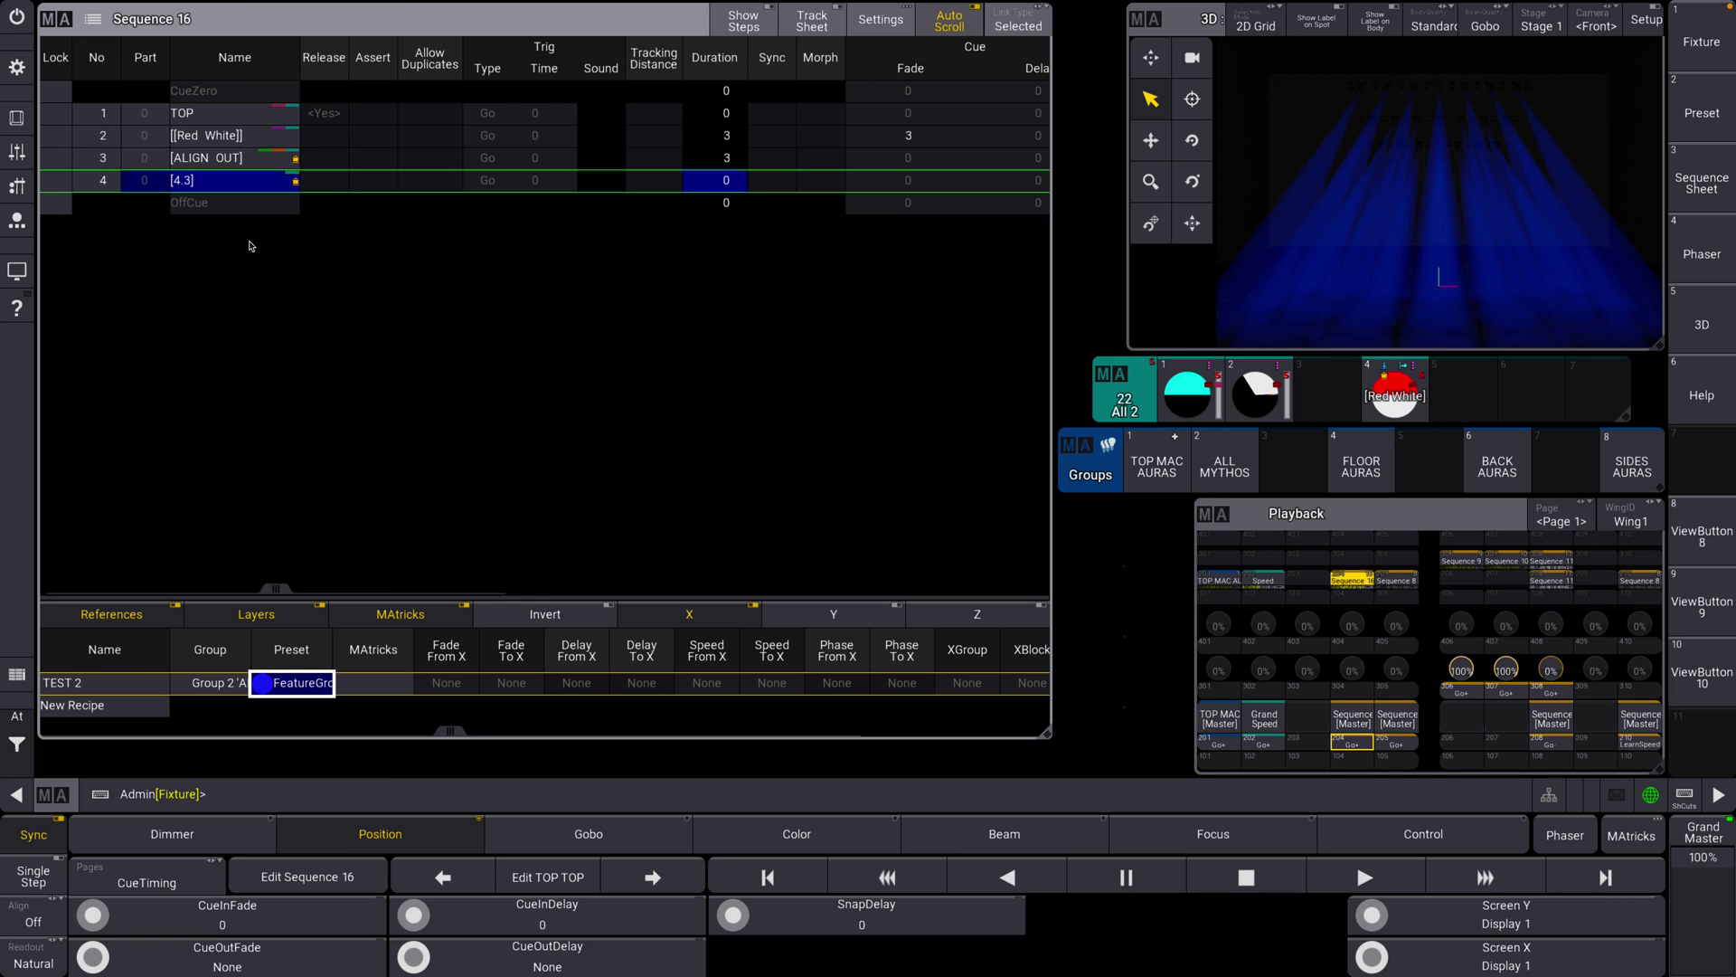
Set the TEST 2 recipe's Phase From X to 0 and Phase To X to 90
{"action": "left_click_drag", "start_coordinate": [452, 730], "coordinate": [475, 734]}
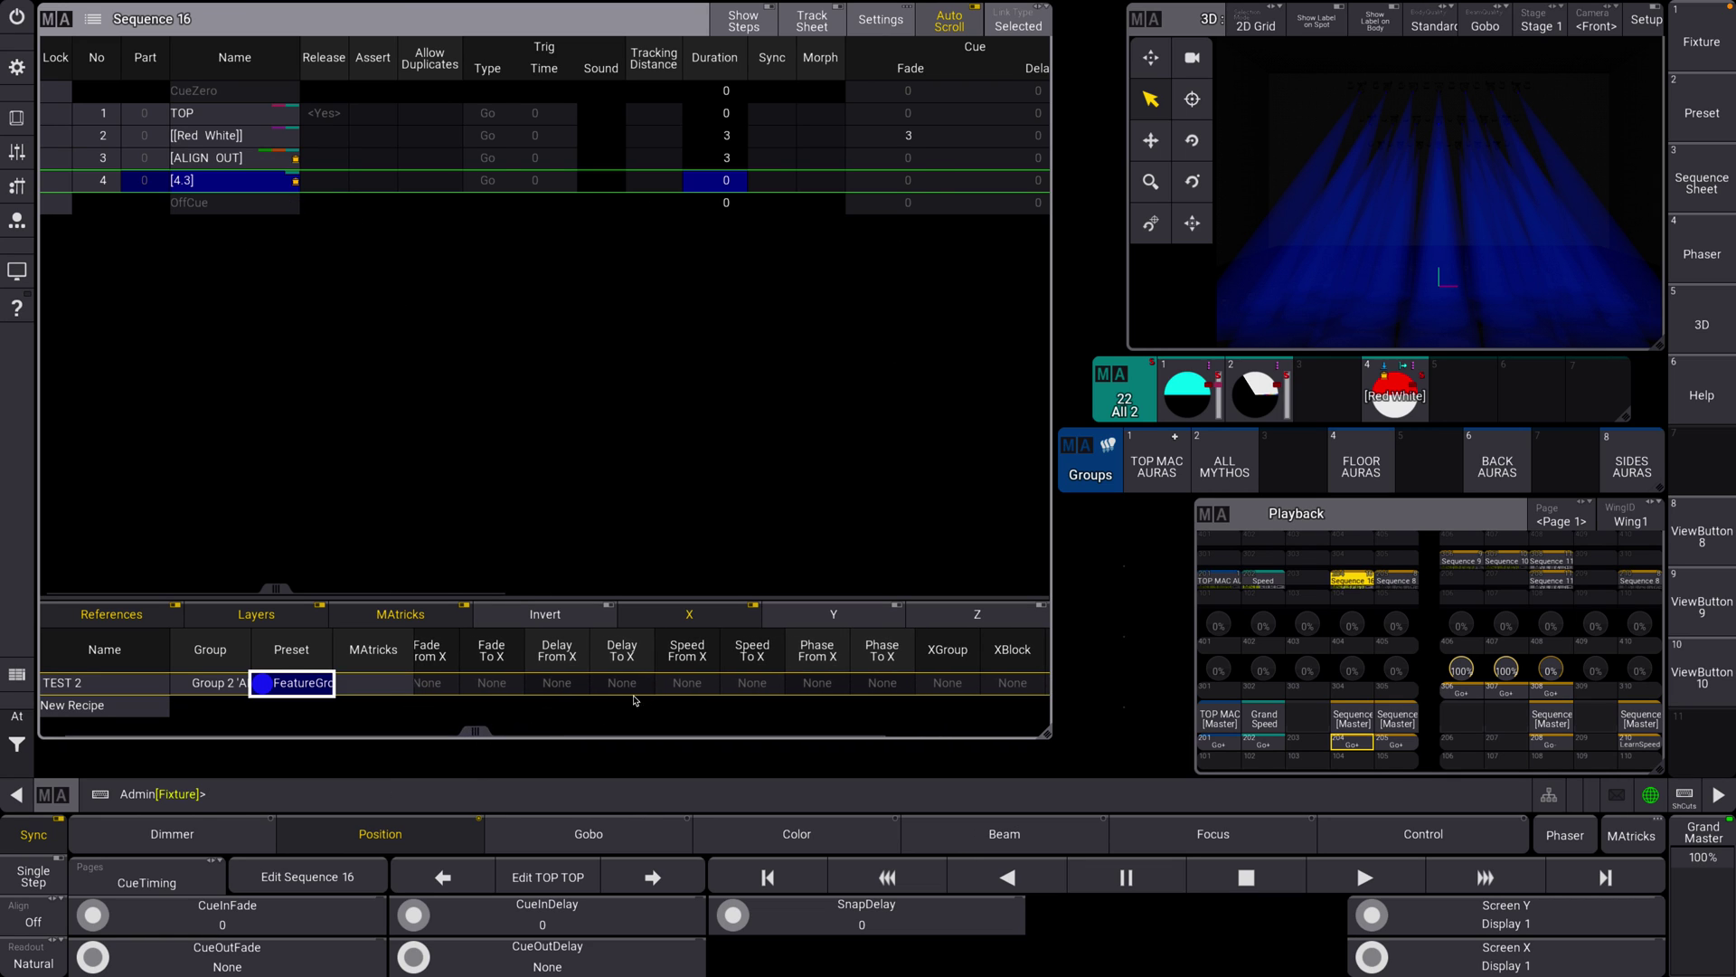
{"action": "double_click", "coordinate": [825, 684]}
{"action": "left_click", "coordinate": [885, 895]}
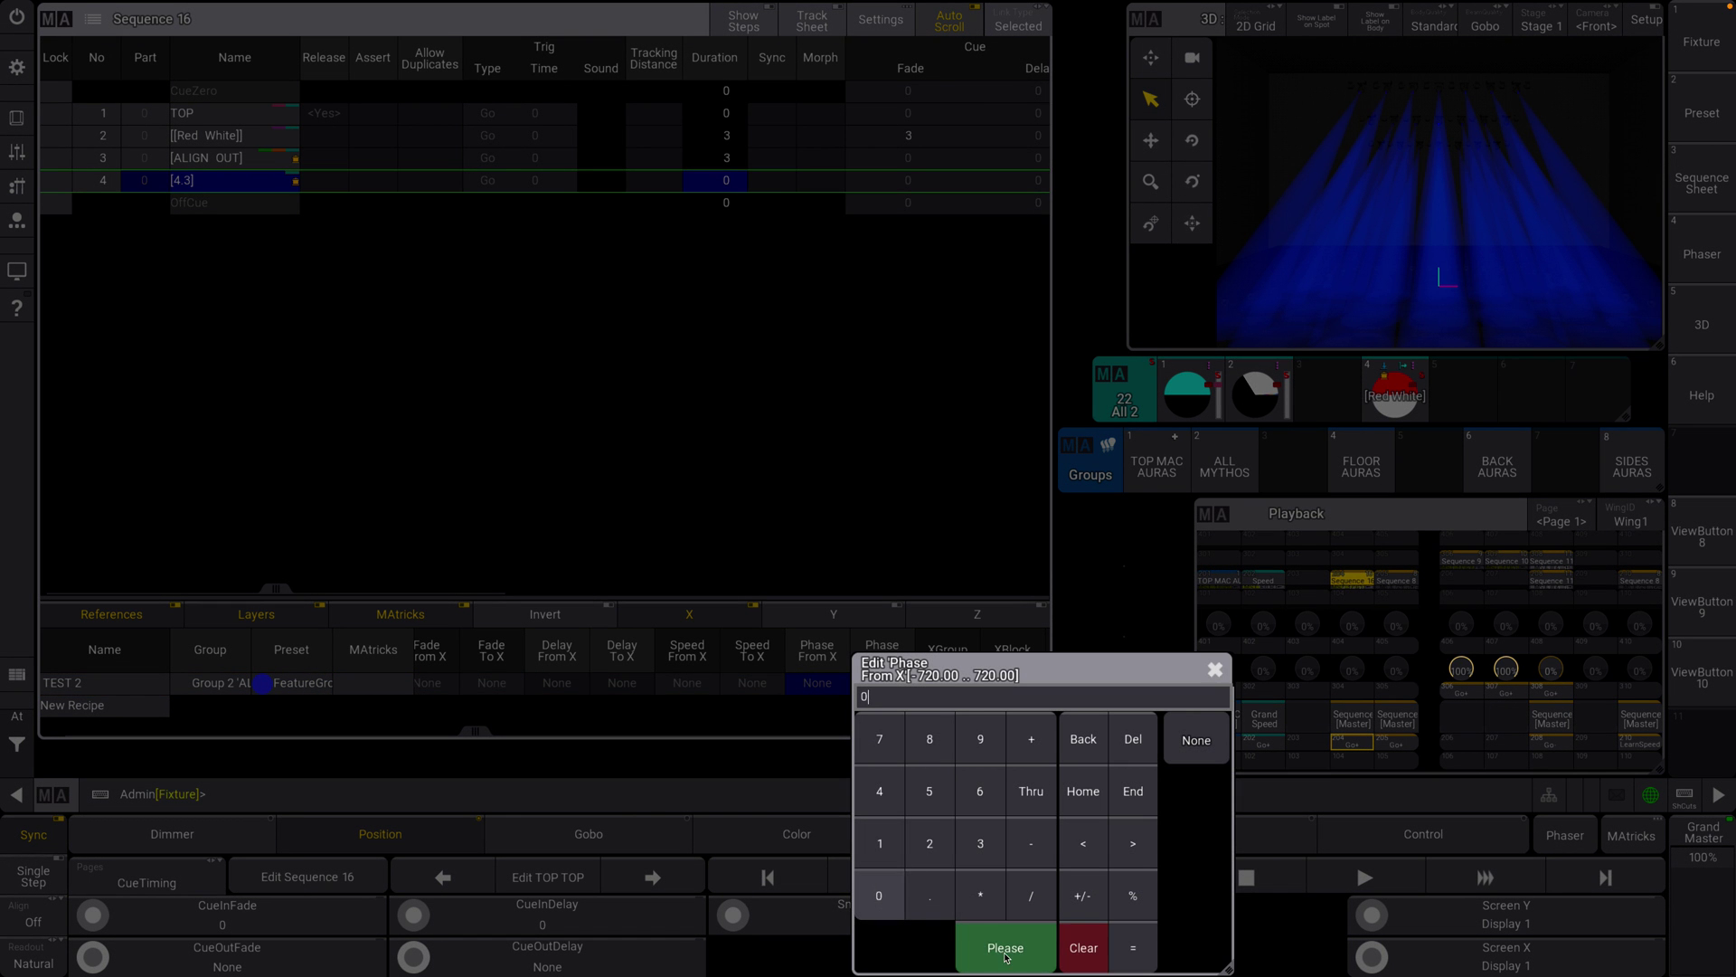
{"action": "left_click", "coordinate": [996, 946]}
{"action": "double_click", "coordinate": [882, 683]}
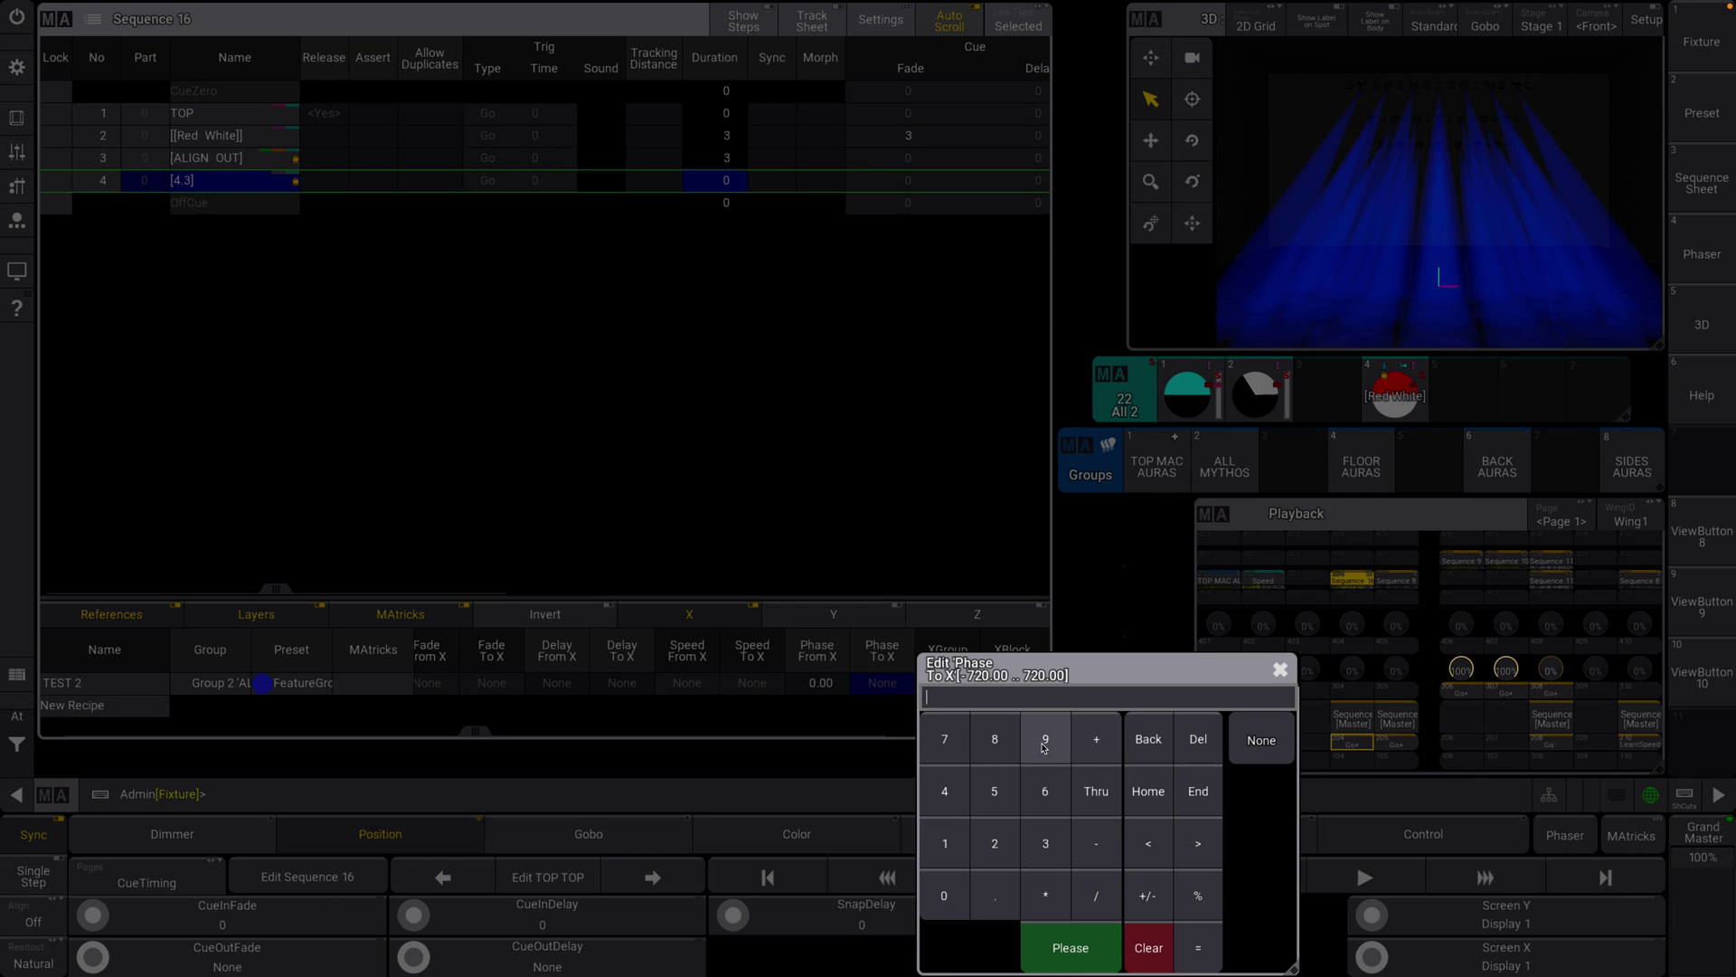
{"action": "left_click", "coordinate": [1046, 739]}
{"action": "left_click", "coordinate": [944, 895]}
{"action": "left_click", "coordinate": [1071, 947]}
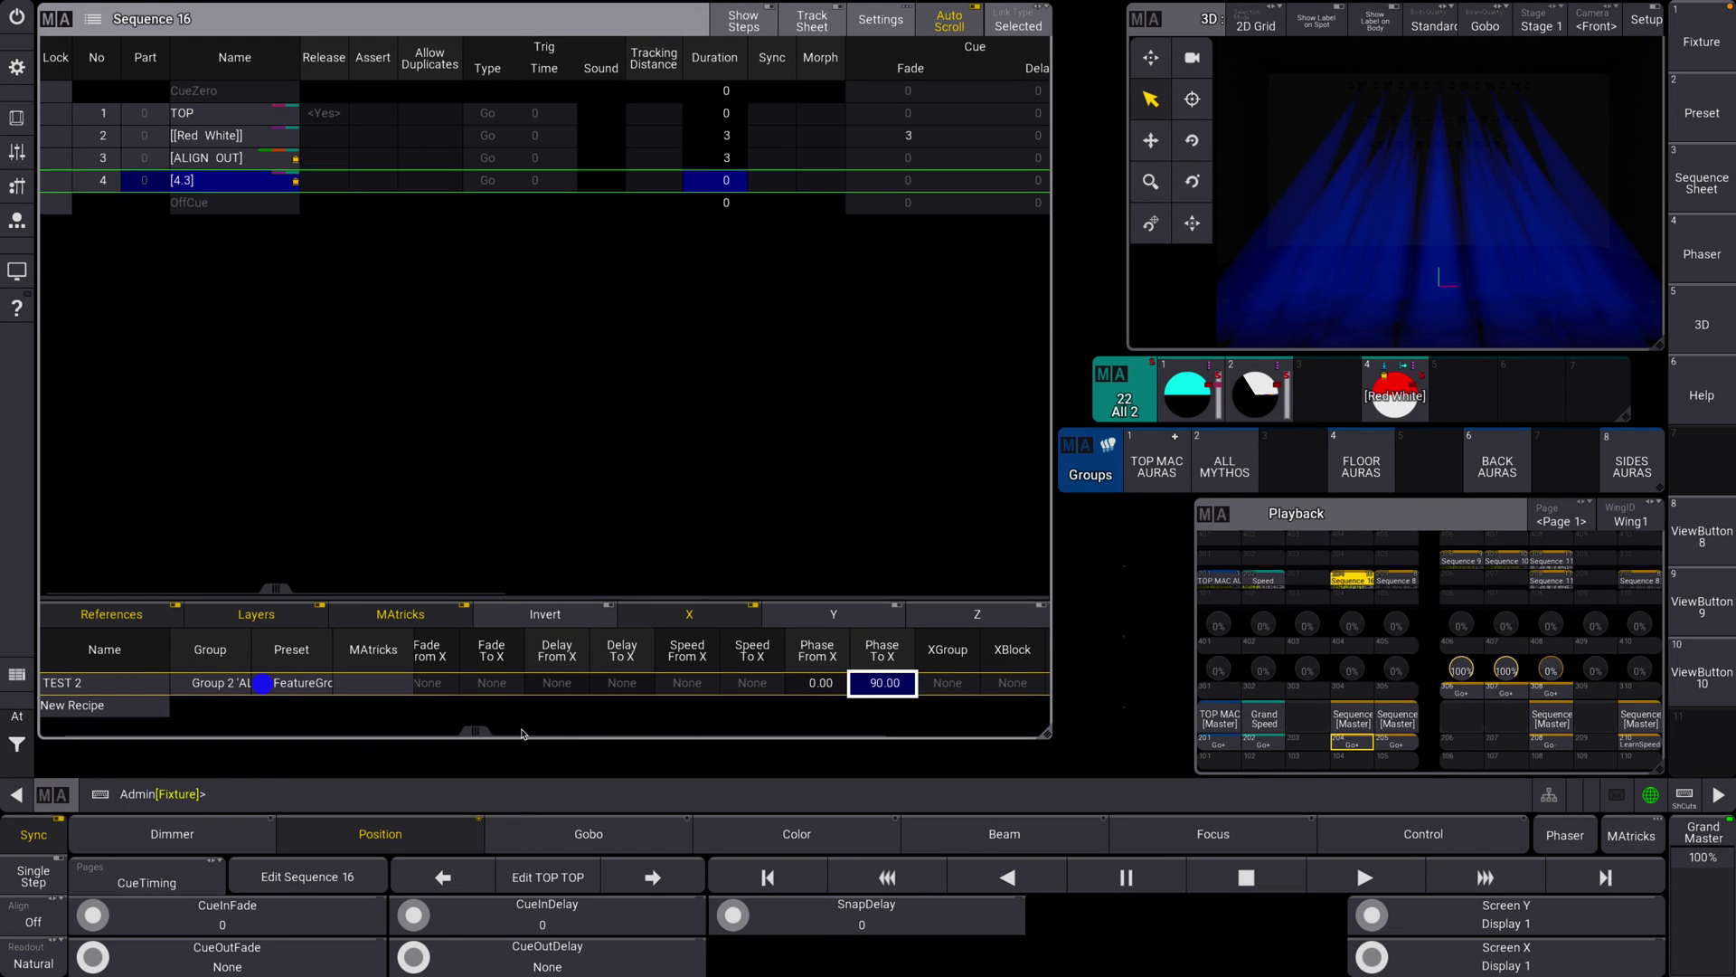
Set XWings to 2 for the TEST 2 recipe
{"action": "left_click_drag", "start_coordinate": [489, 733], "coordinate": [630, 731]}
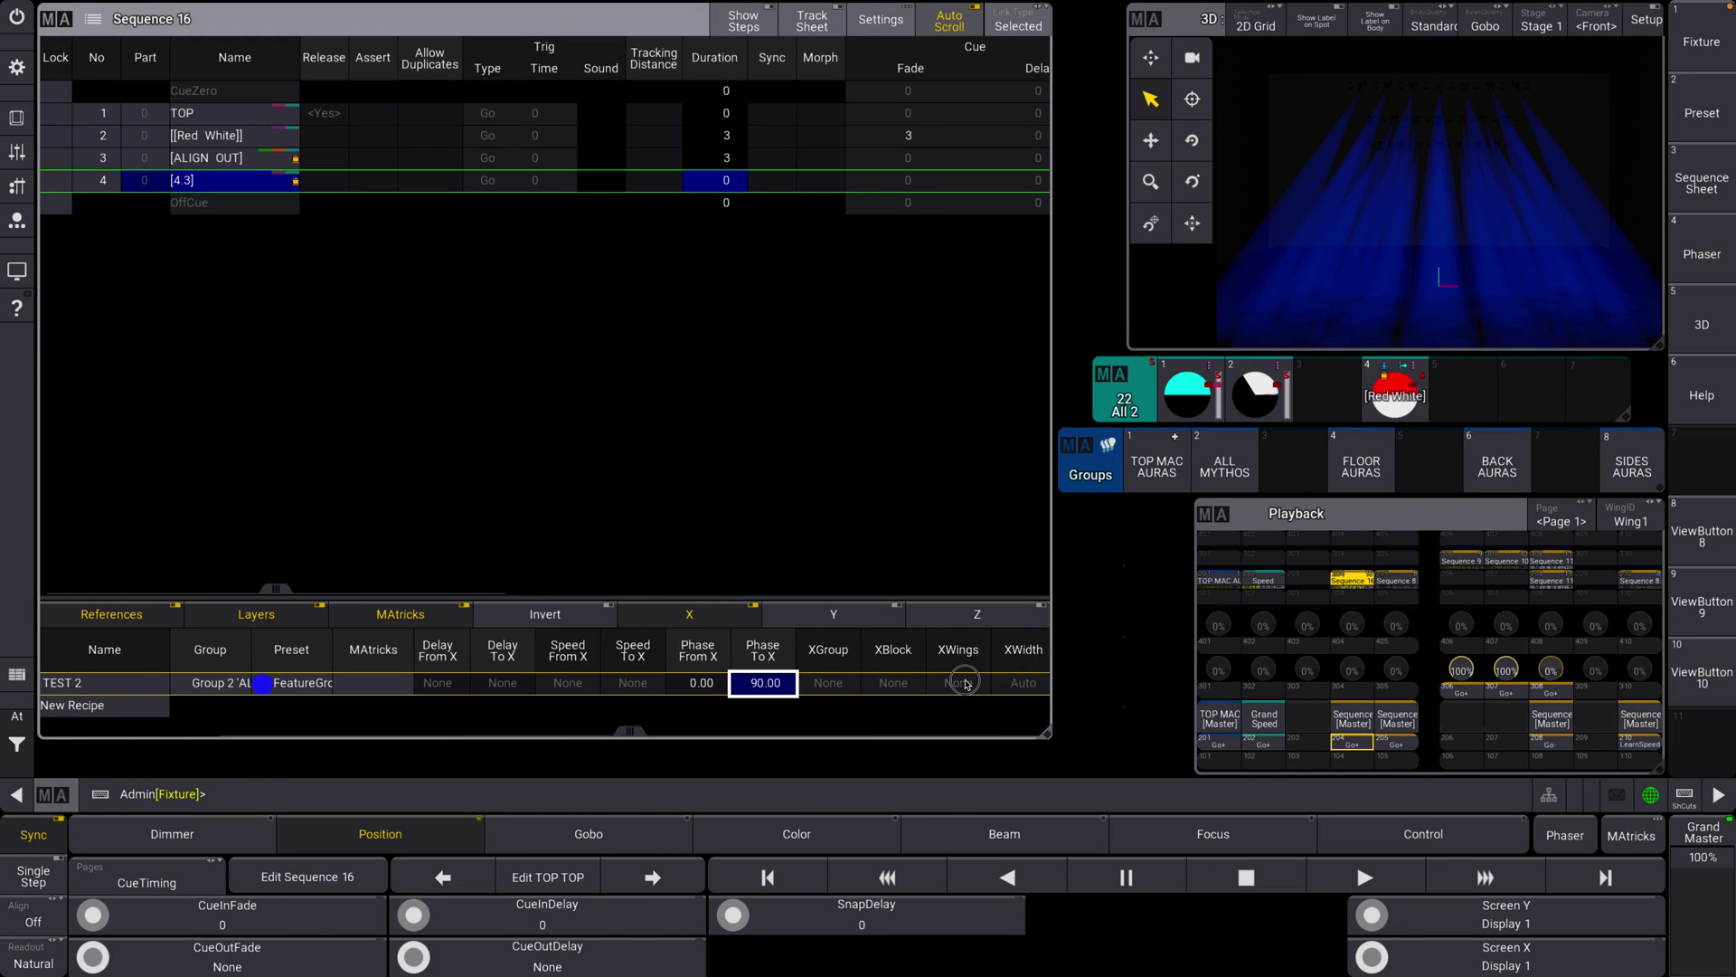
{"action": "double_click", "coordinate": [959, 683]}
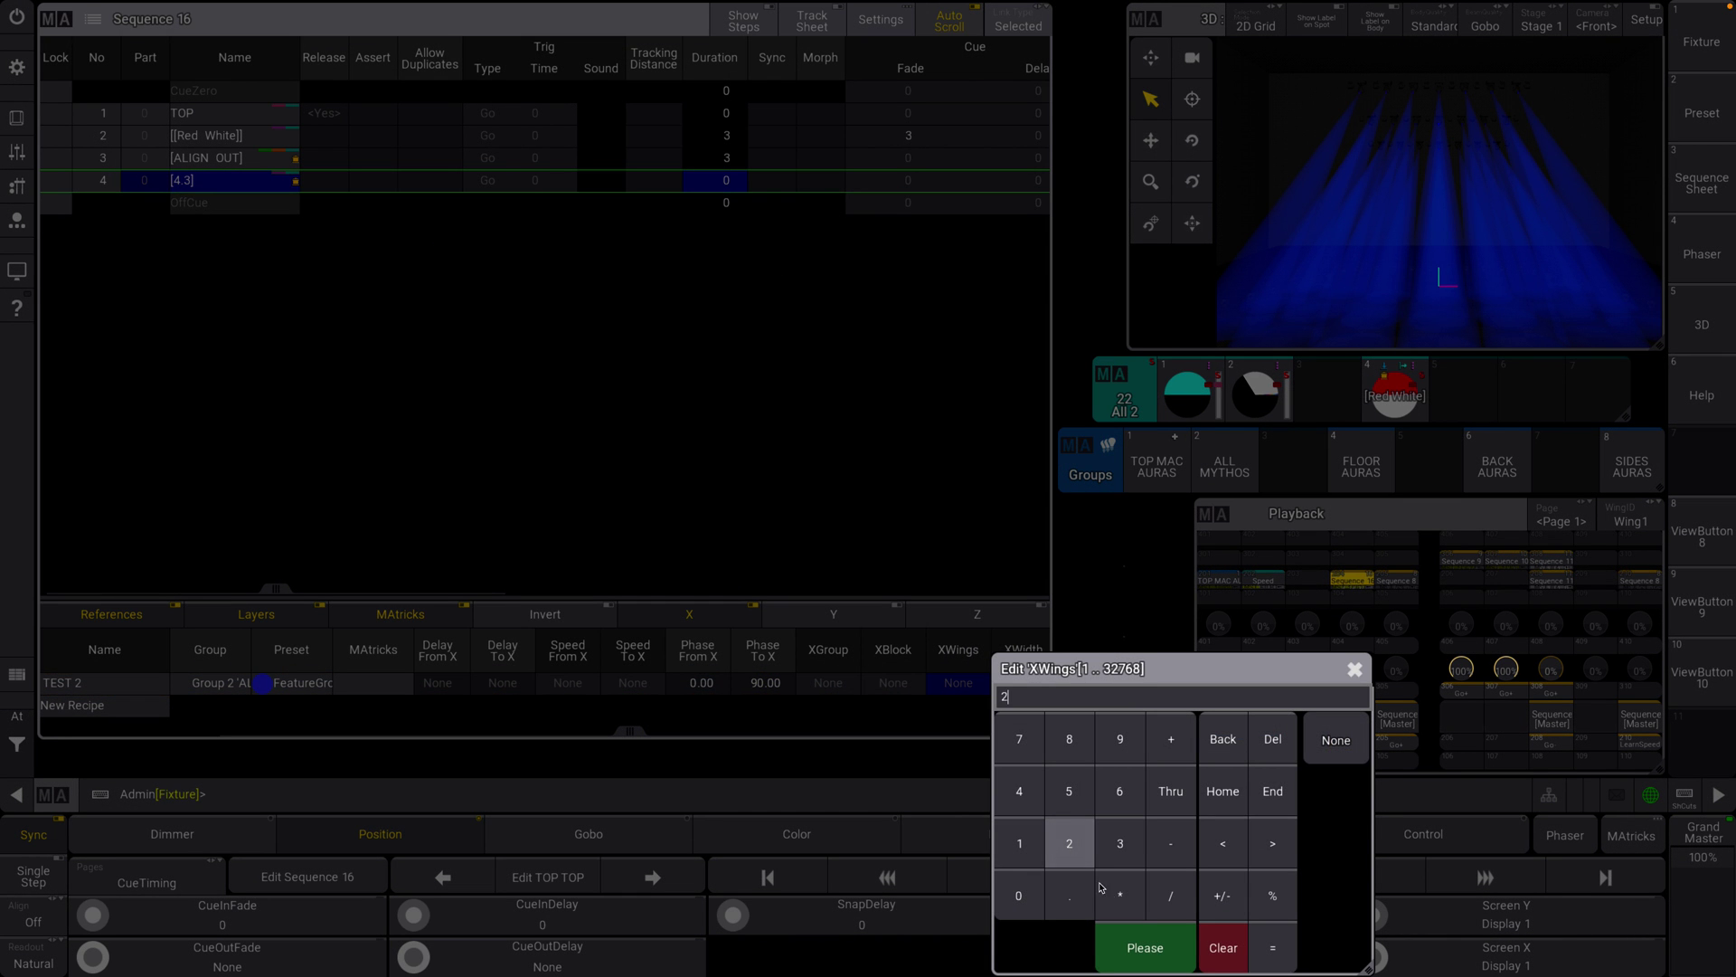
{"action": "left_click", "coordinate": [1145, 947]}
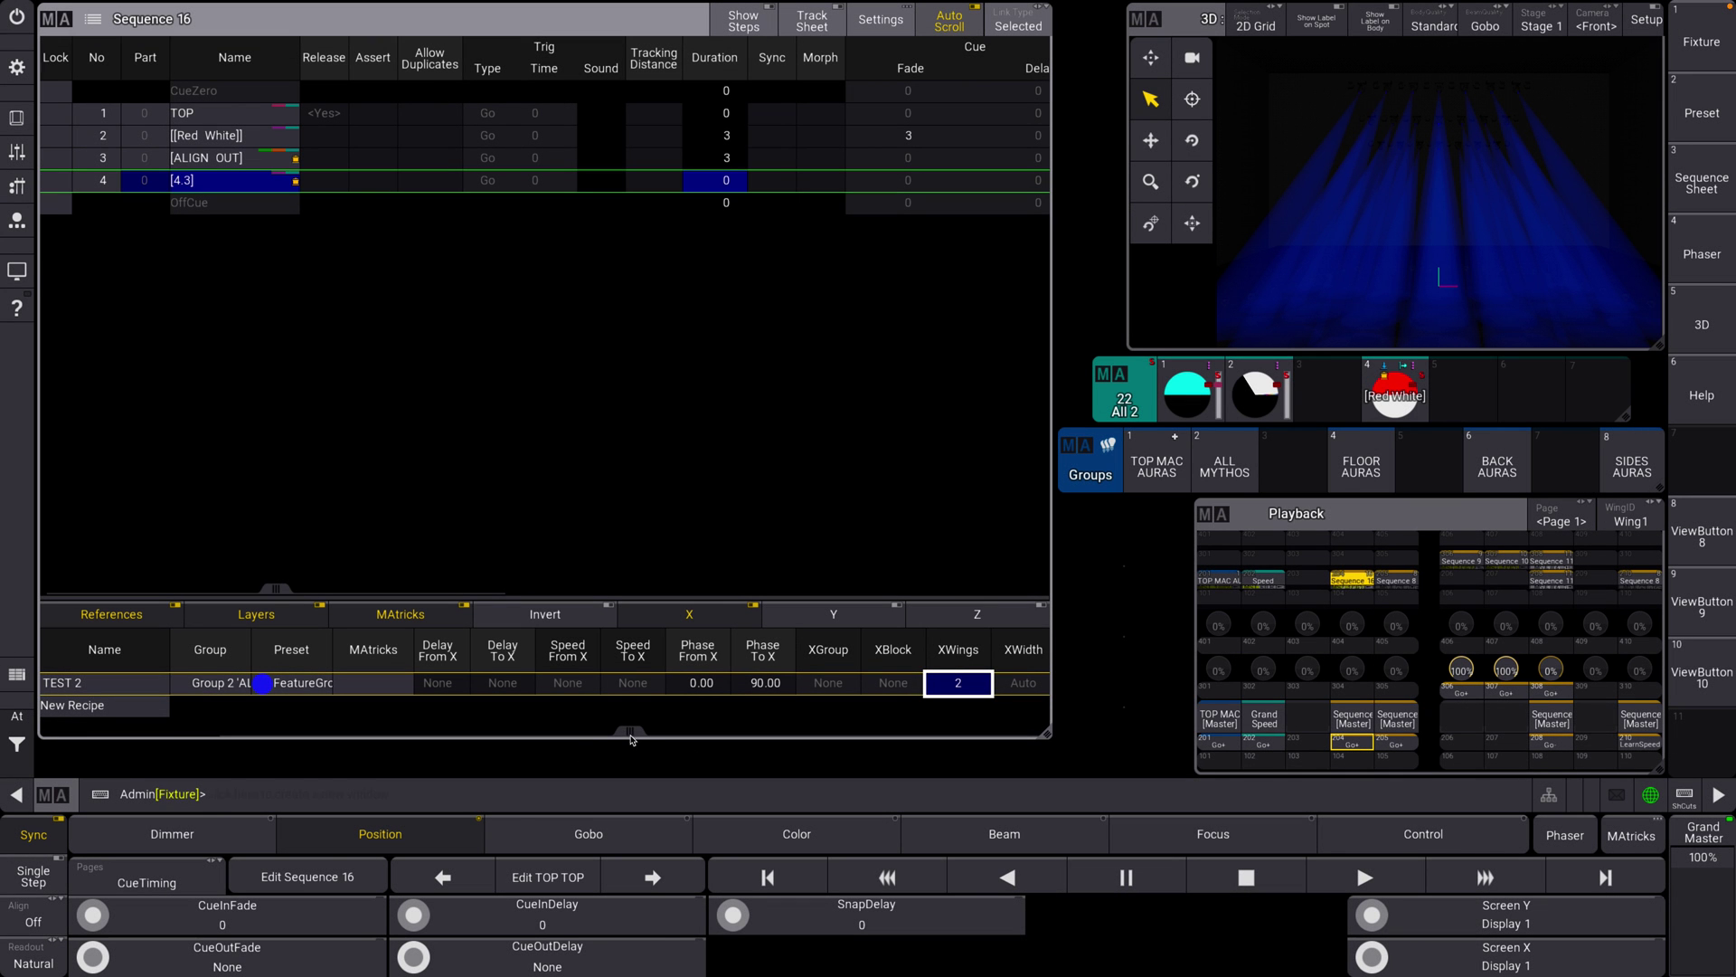
Set the TEST 2 recipe's Delay From X to 0 and Delay To X to 2
{"action": "left_click_drag", "start_coordinate": [631, 732], "coordinate": [429, 731]}
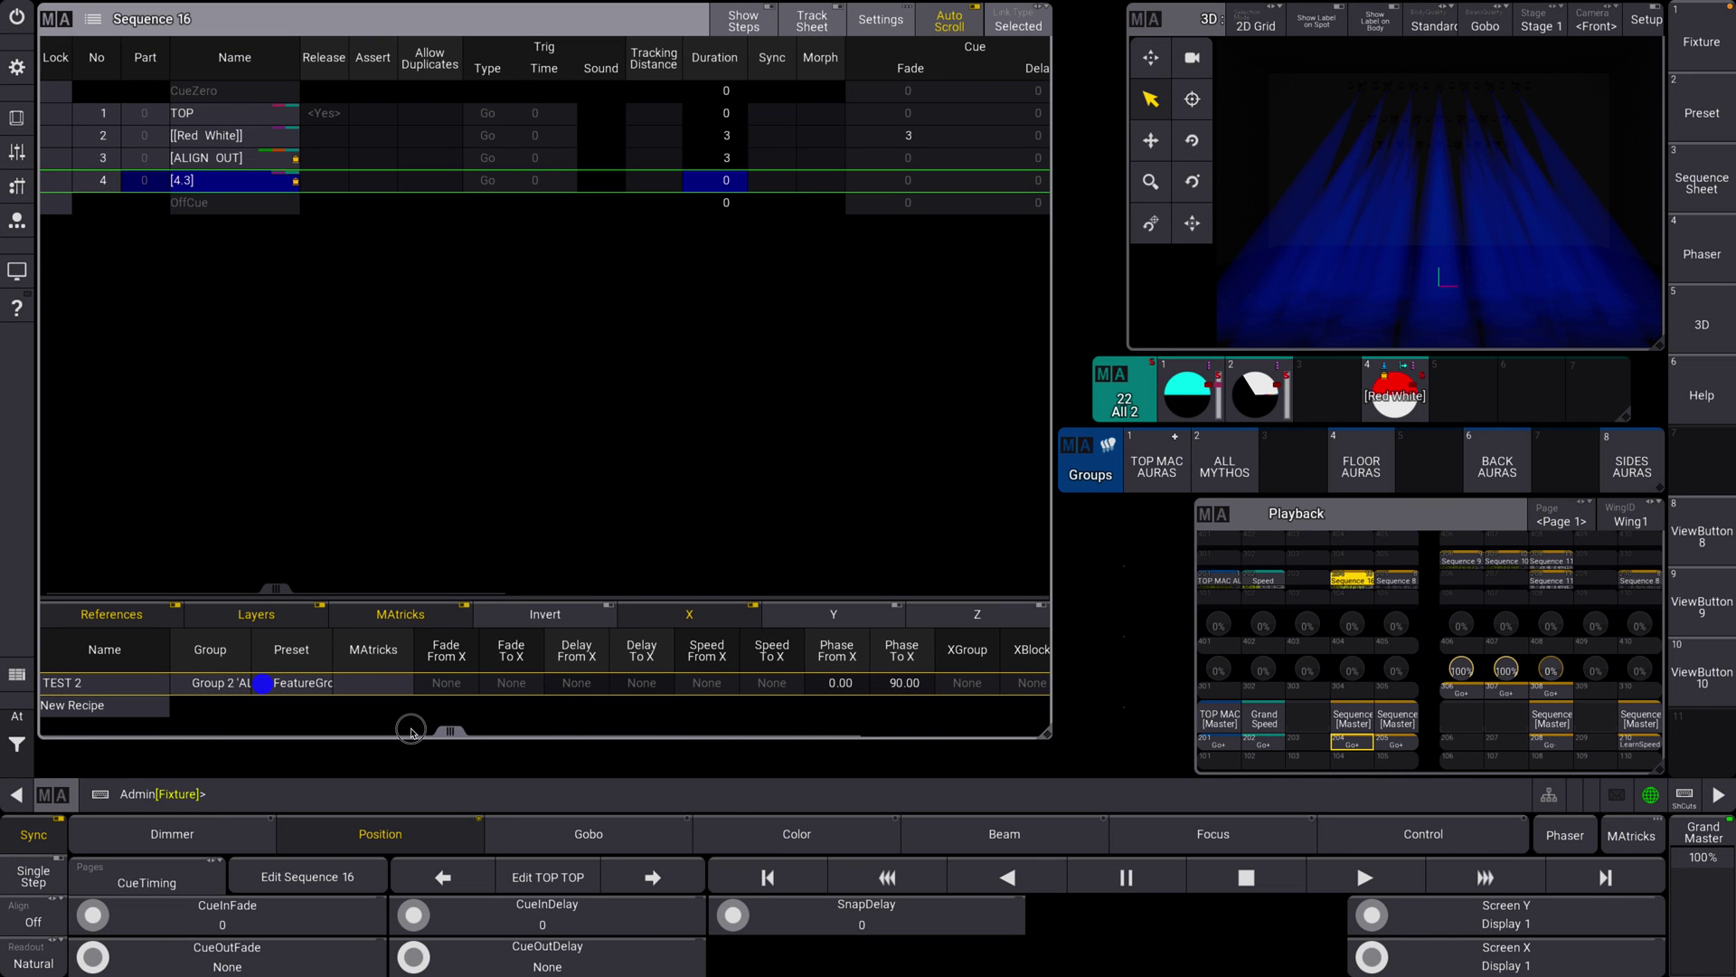
{"action": "left_click", "coordinate": [561, 684]}
{"action": "left_click", "coordinate": [639, 895]}
{"action": "left_click", "coordinate": [764, 946]}
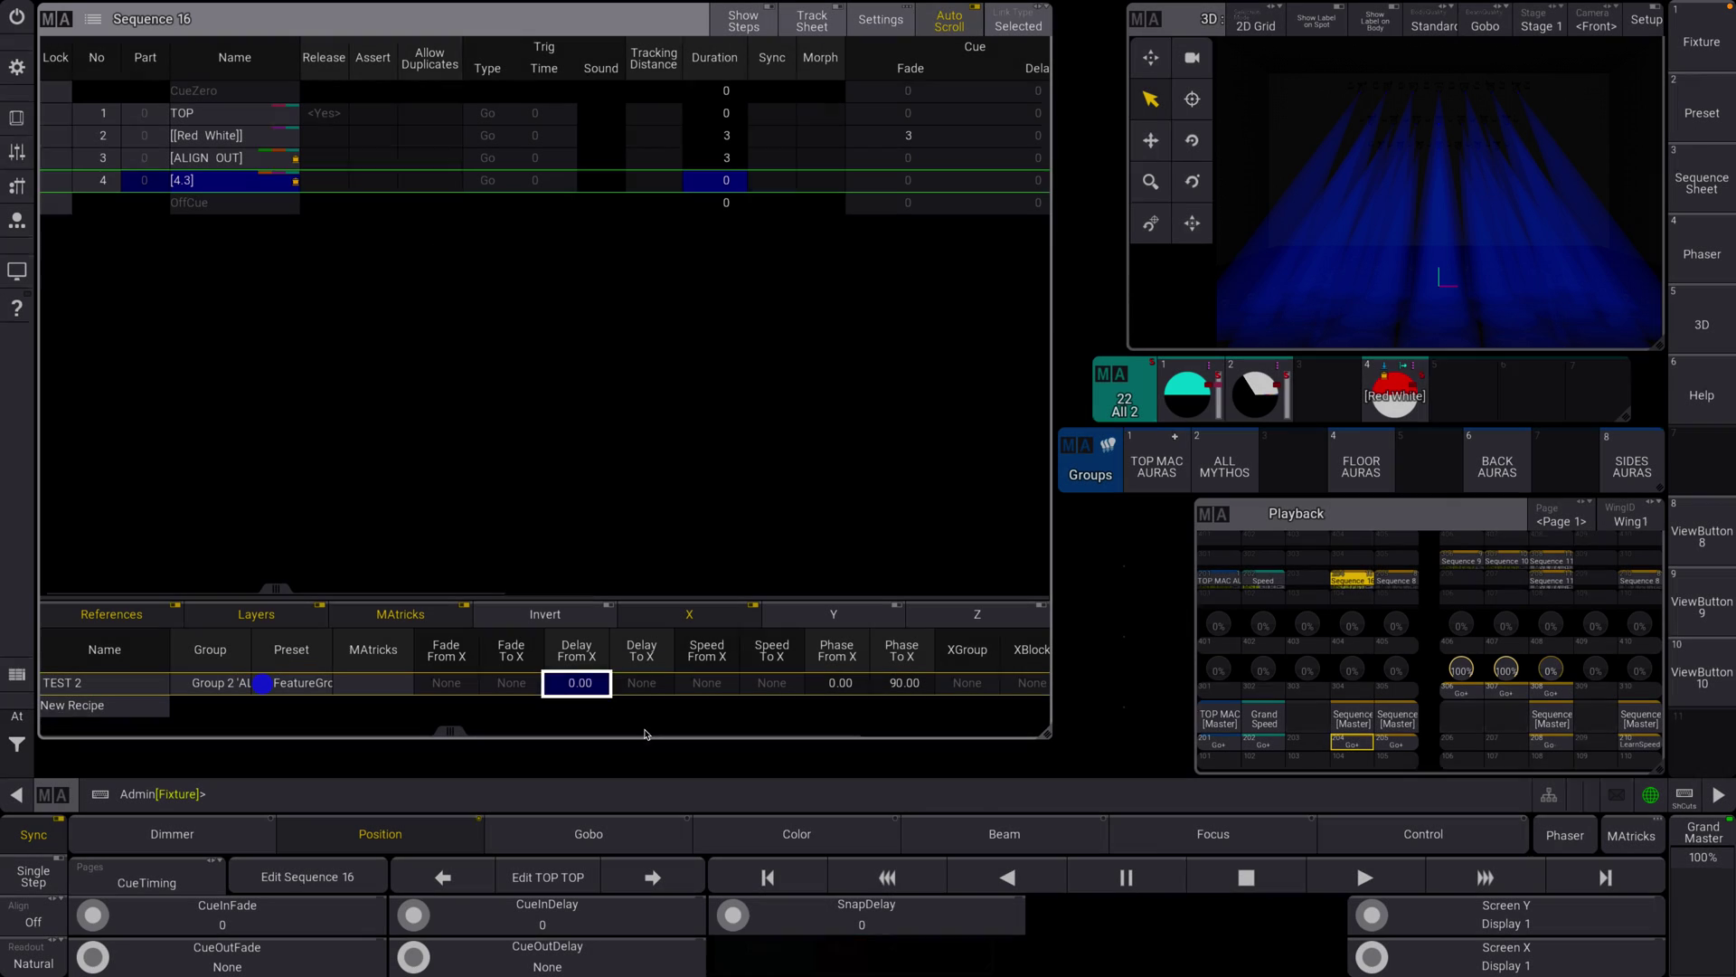
{"action": "left_click", "coordinate": [641, 683]}
{"action": "left_click", "coordinate": [755, 839]}
{"action": "left_click", "coordinate": [818, 945]}
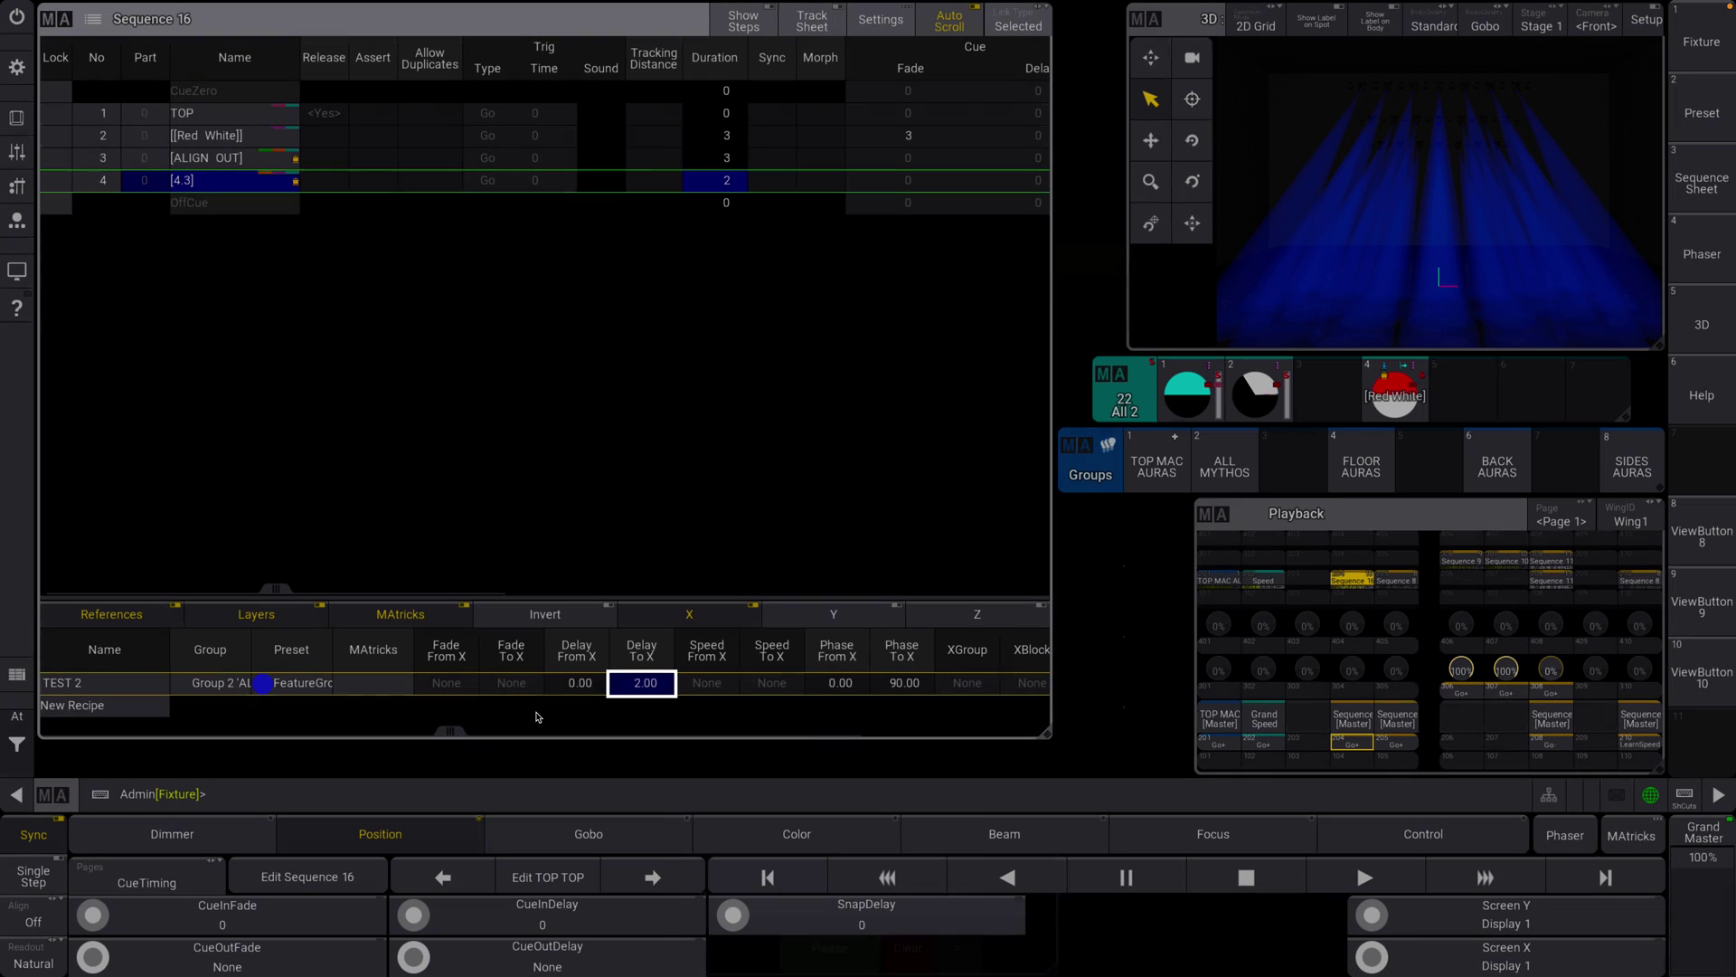
Set both Fade From X and Fade To X of the TEST 2 recipe to 1
{"action": "left_click", "coordinate": [446, 683]}
{"action": "left_click", "coordinate": [508, 843]}
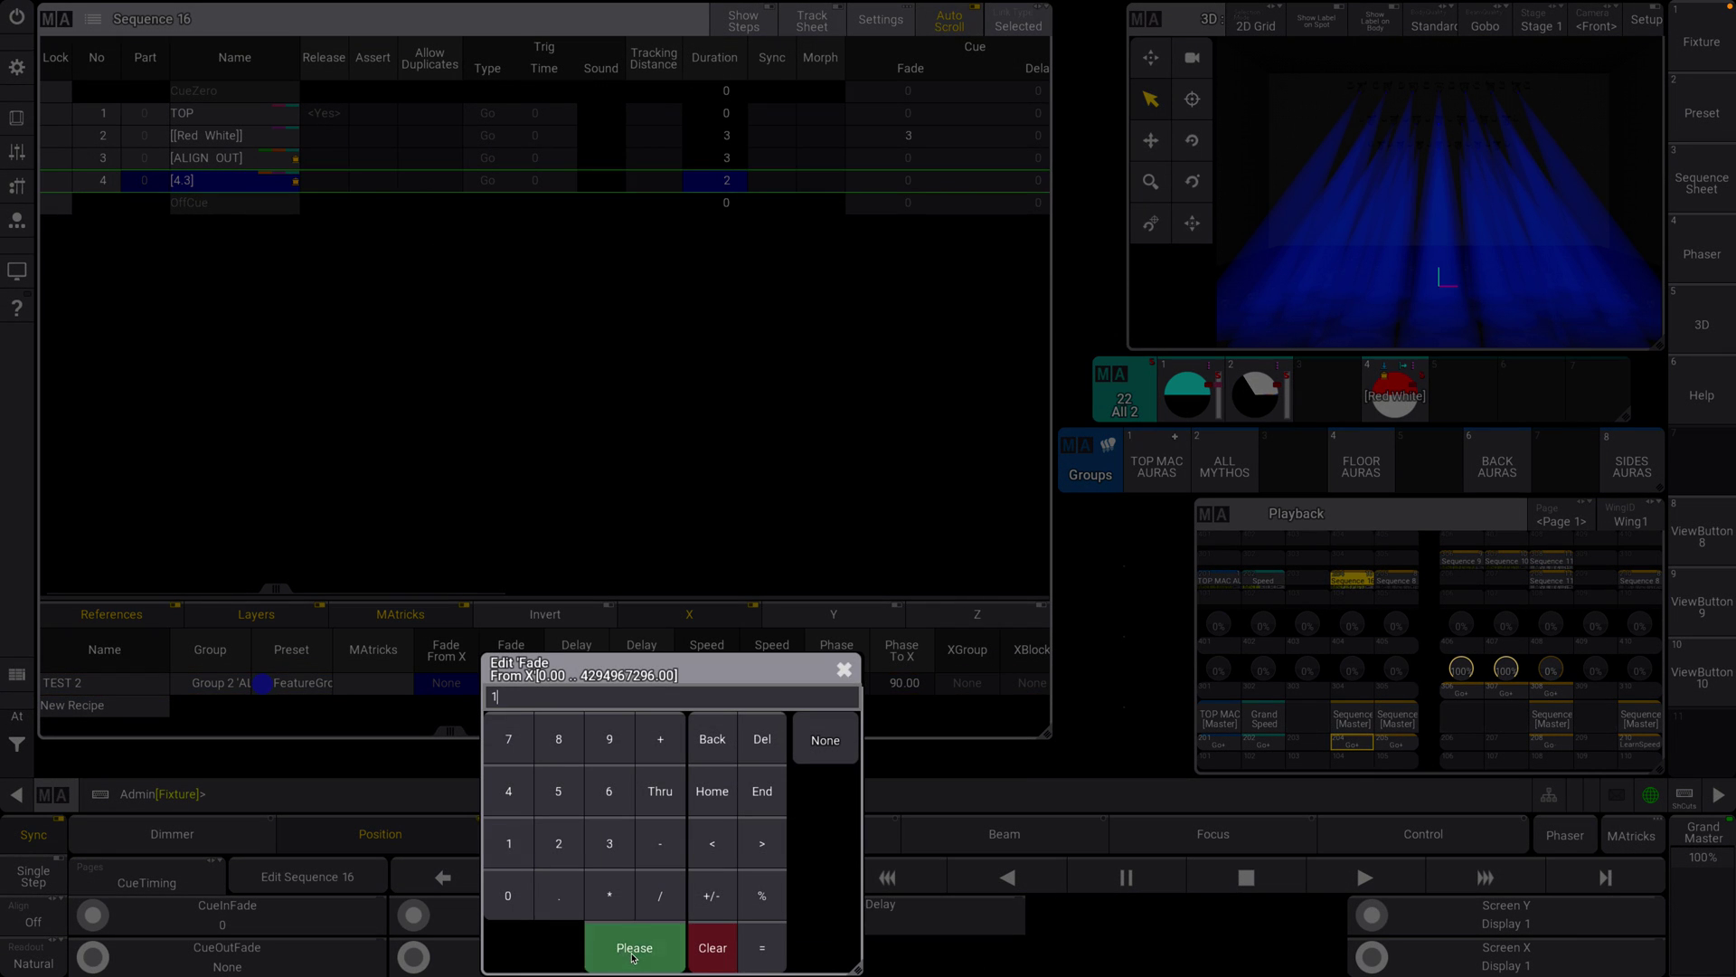
{"action": "left_click", "coordinate": [633, 950]}
{"action": "left_click", "coordinate": [511, 682]}
{"action": "left_click", "coordinate": [573, 843]}
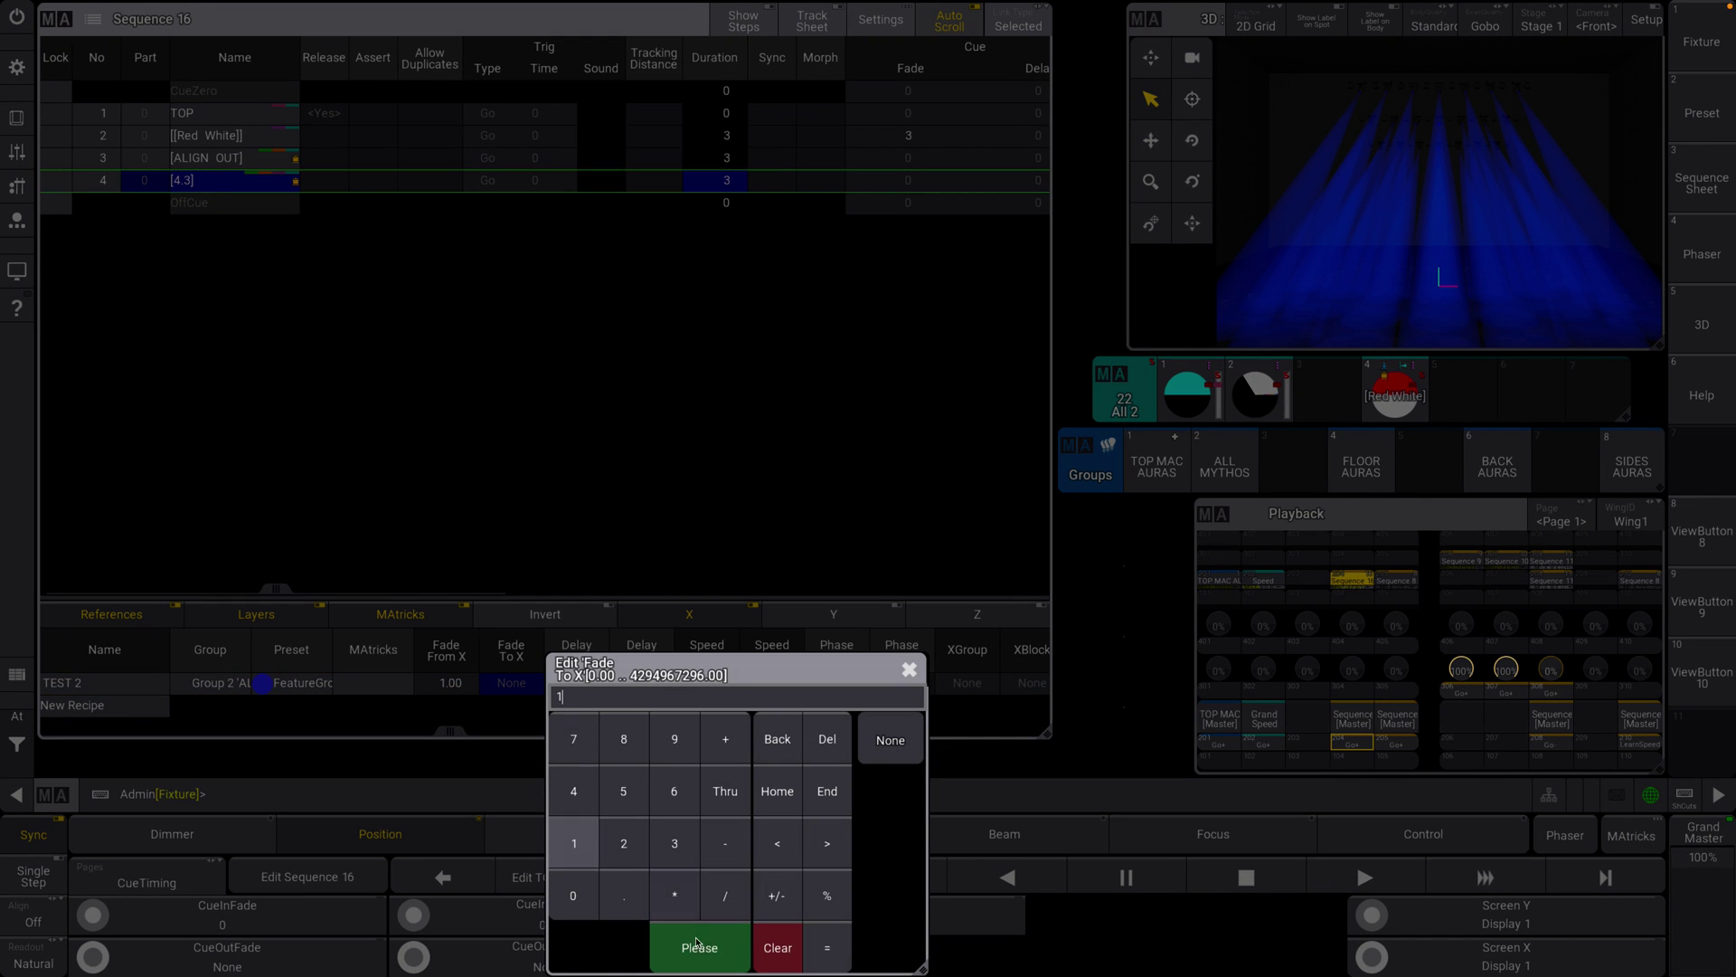
{"action": "left_click", "coordinate": [696, 946]}
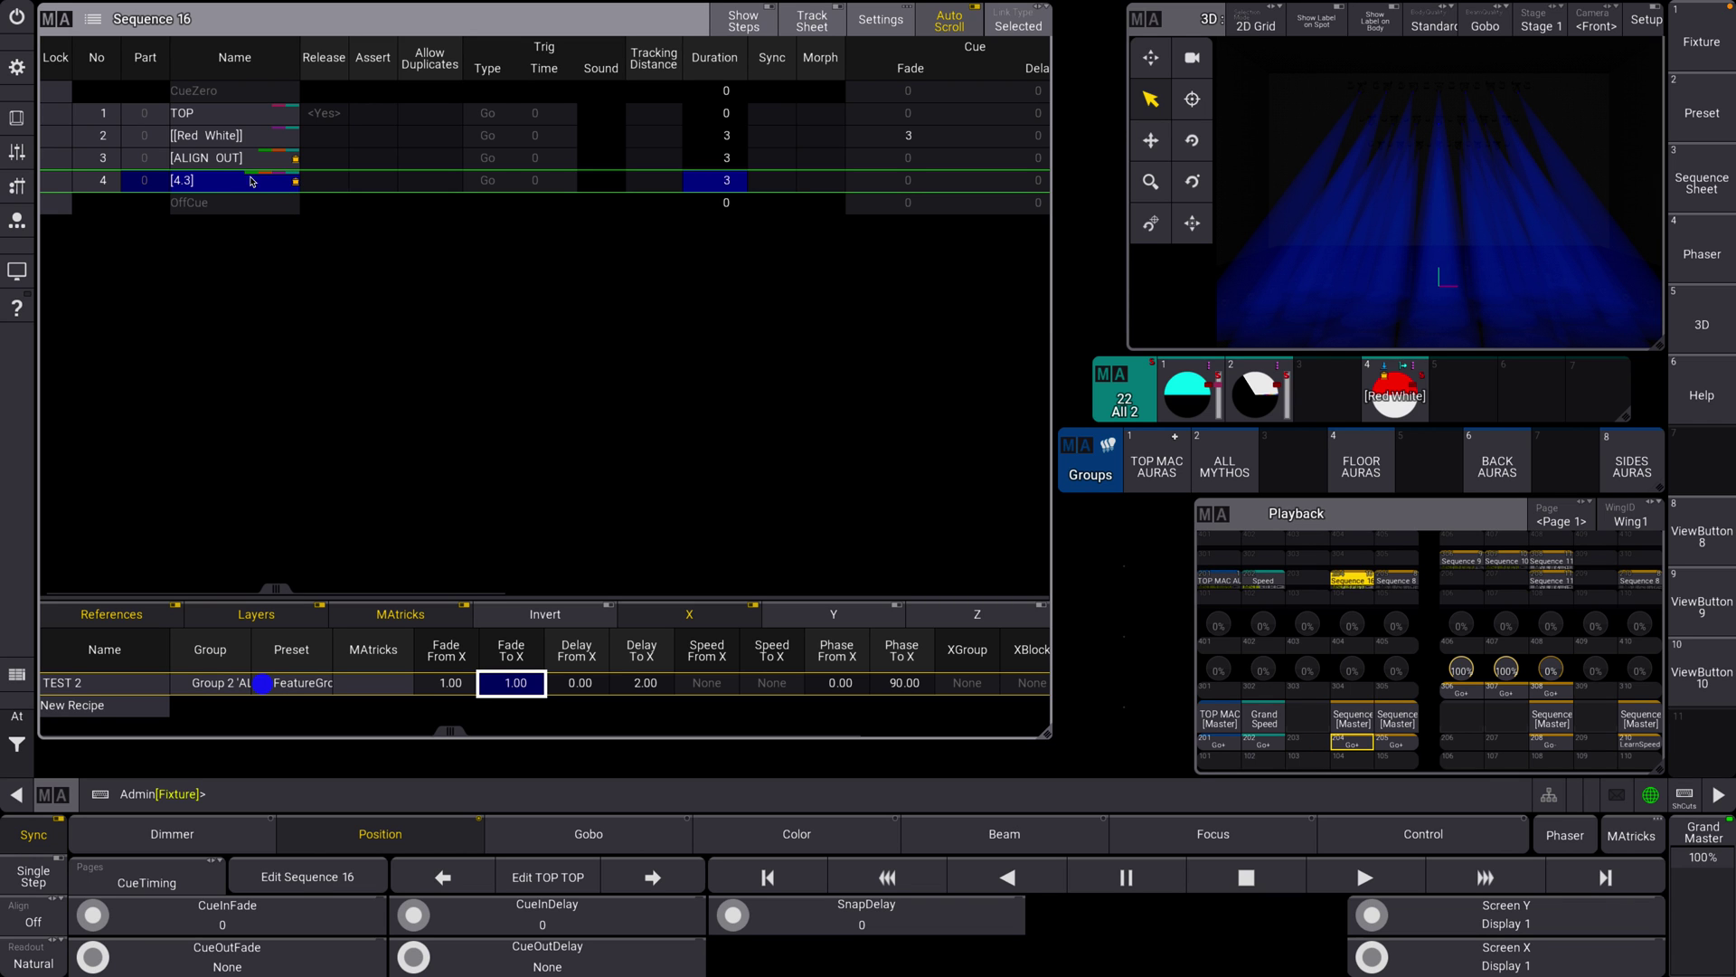
{"action": "left_click", "coordinate": [17, 118]}
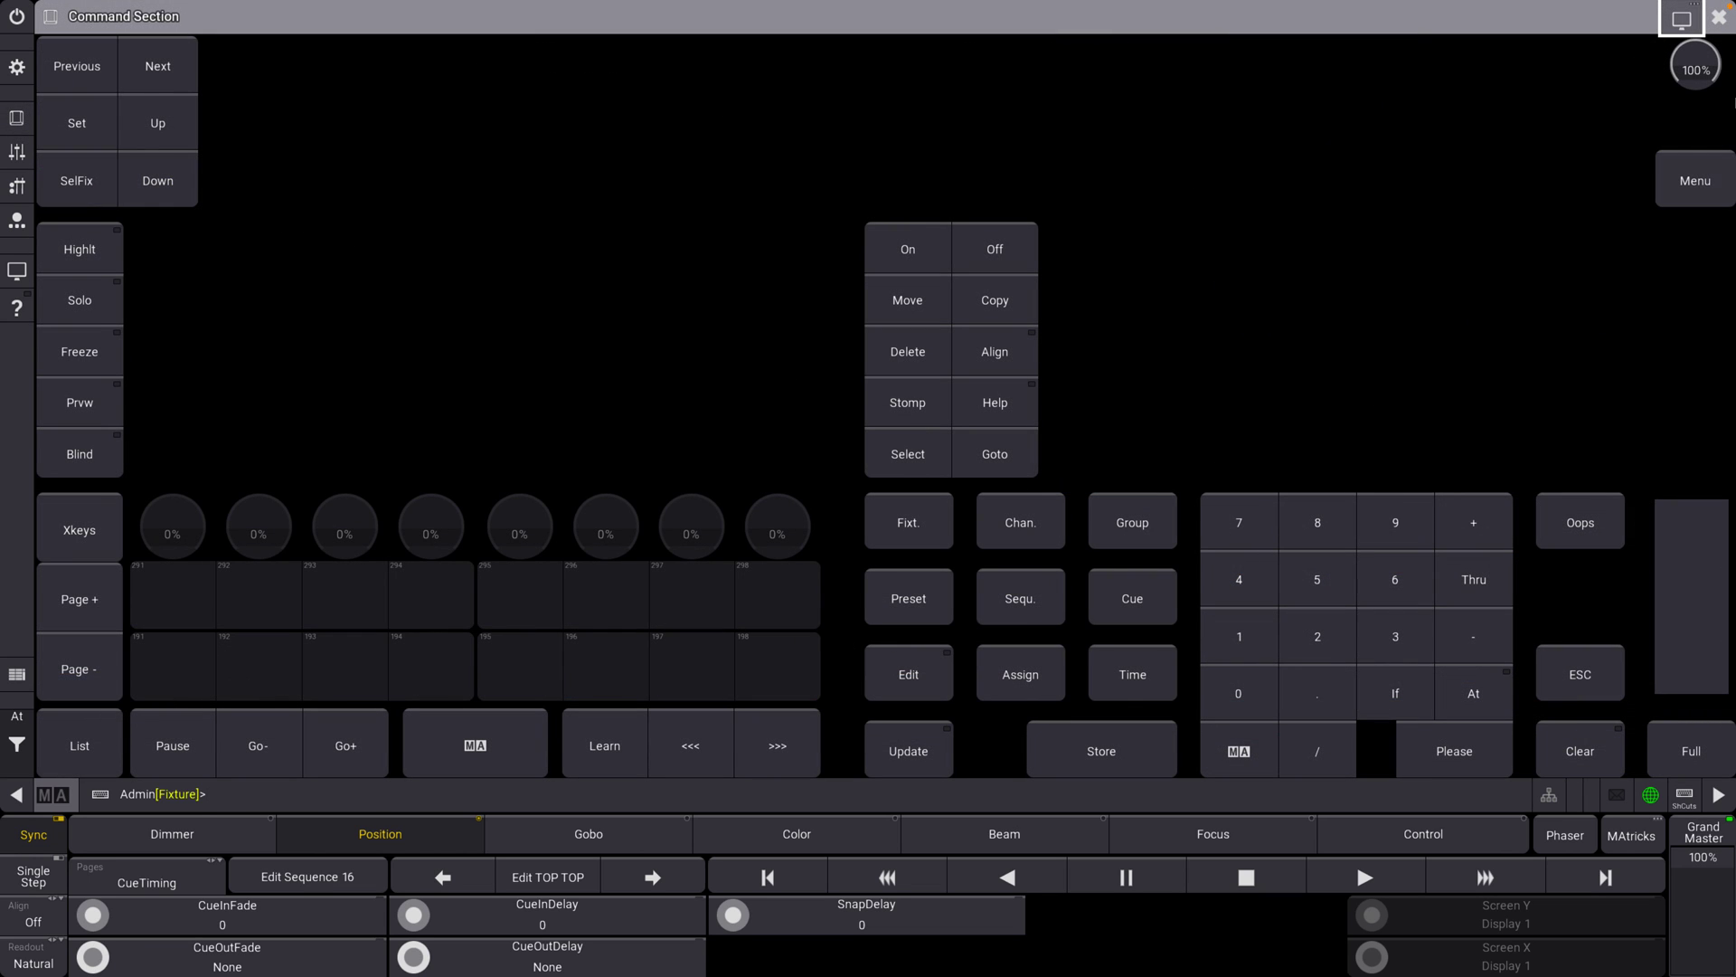
{"action": "left_click", "coordinate": [1717, 26]}
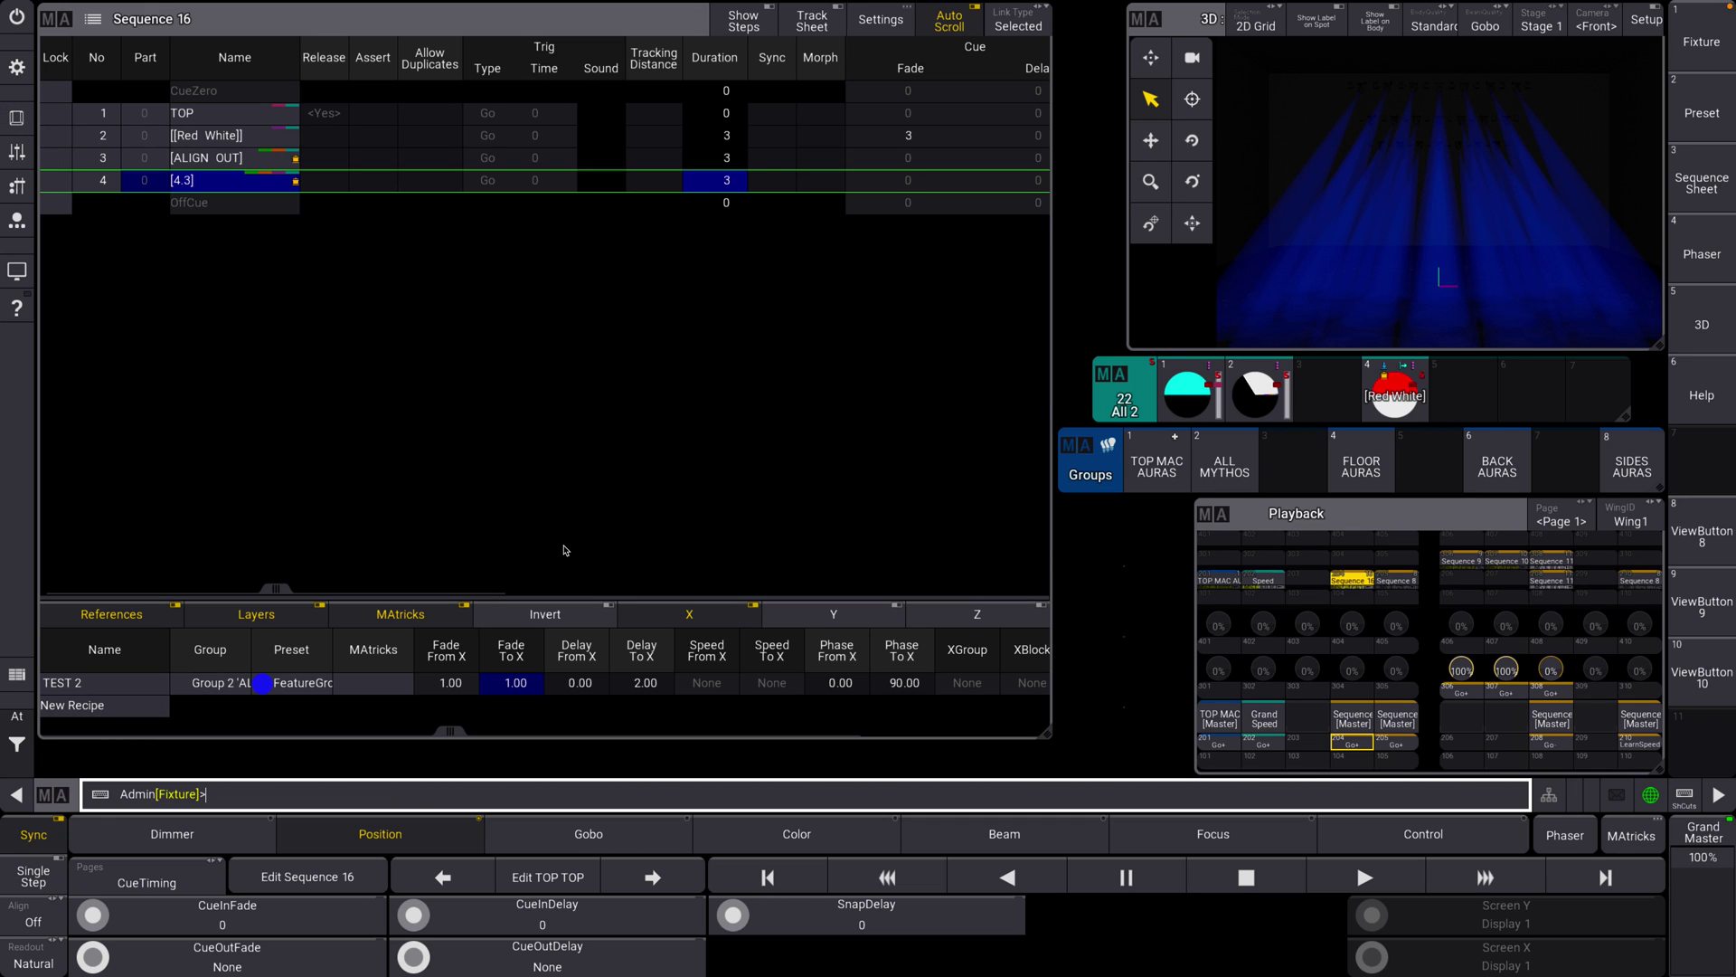
Play Sequence 16 back cue by cue, from cue 1 through cue 4, to check the TEST 2 look
{"action": "left_click", "coordinate": [1354, 746]}
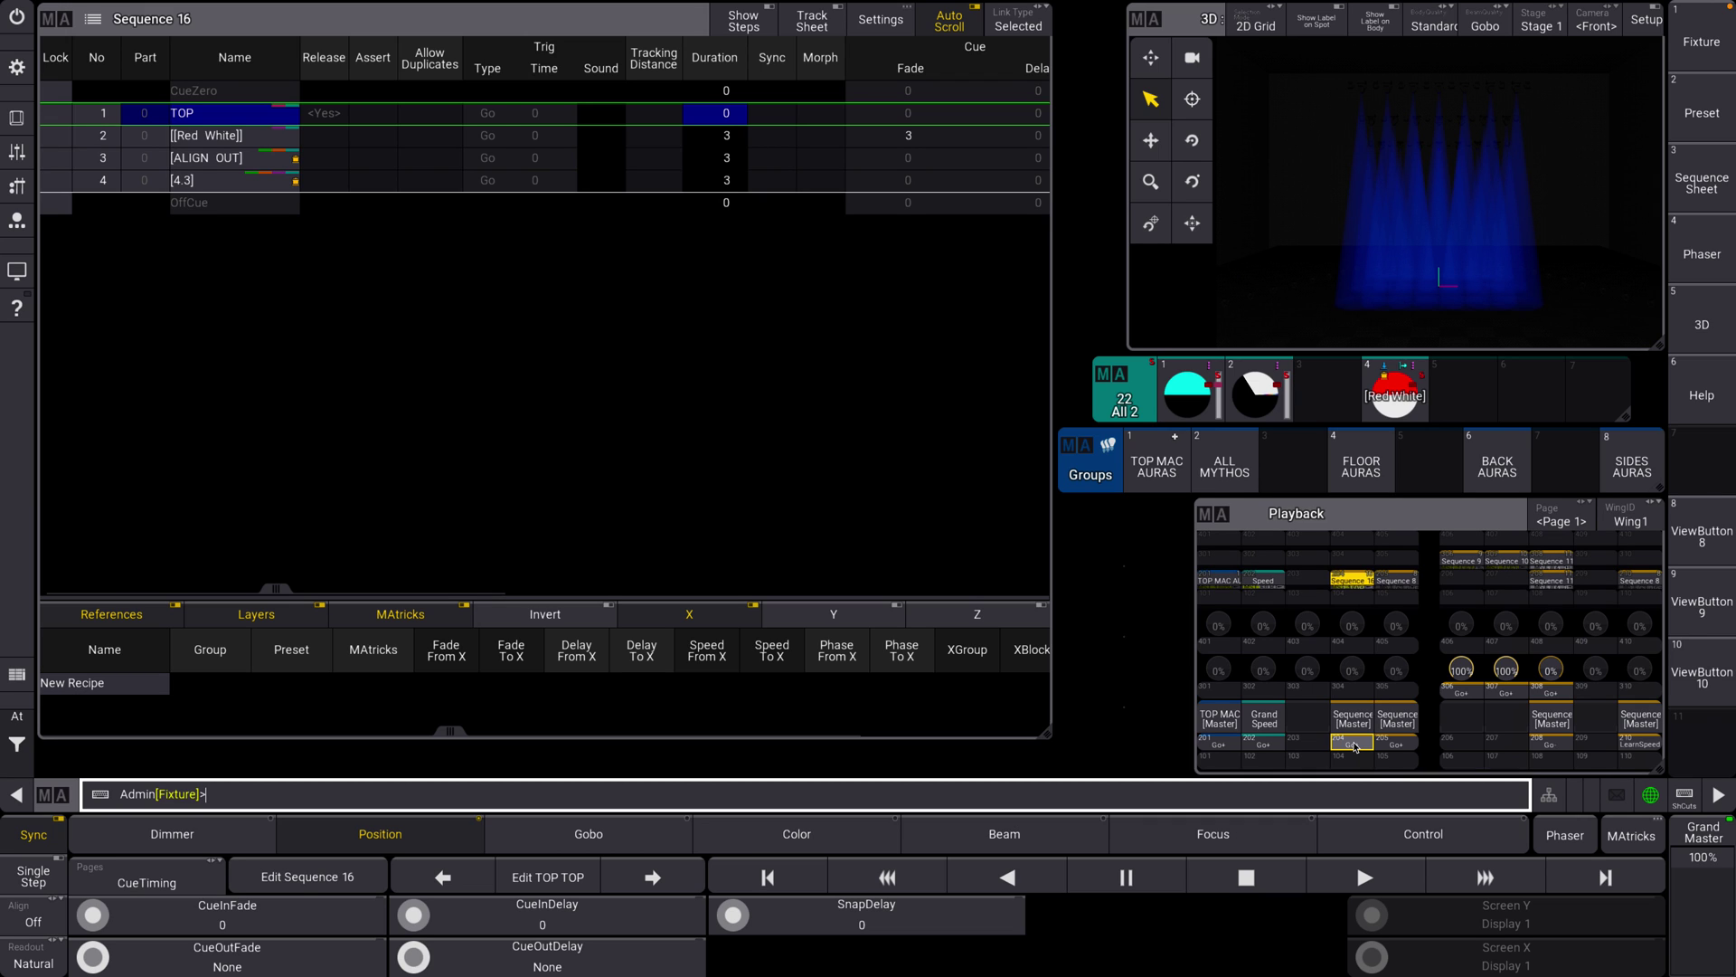
{"action": "left_click", "coordinate": [1354, 745]}
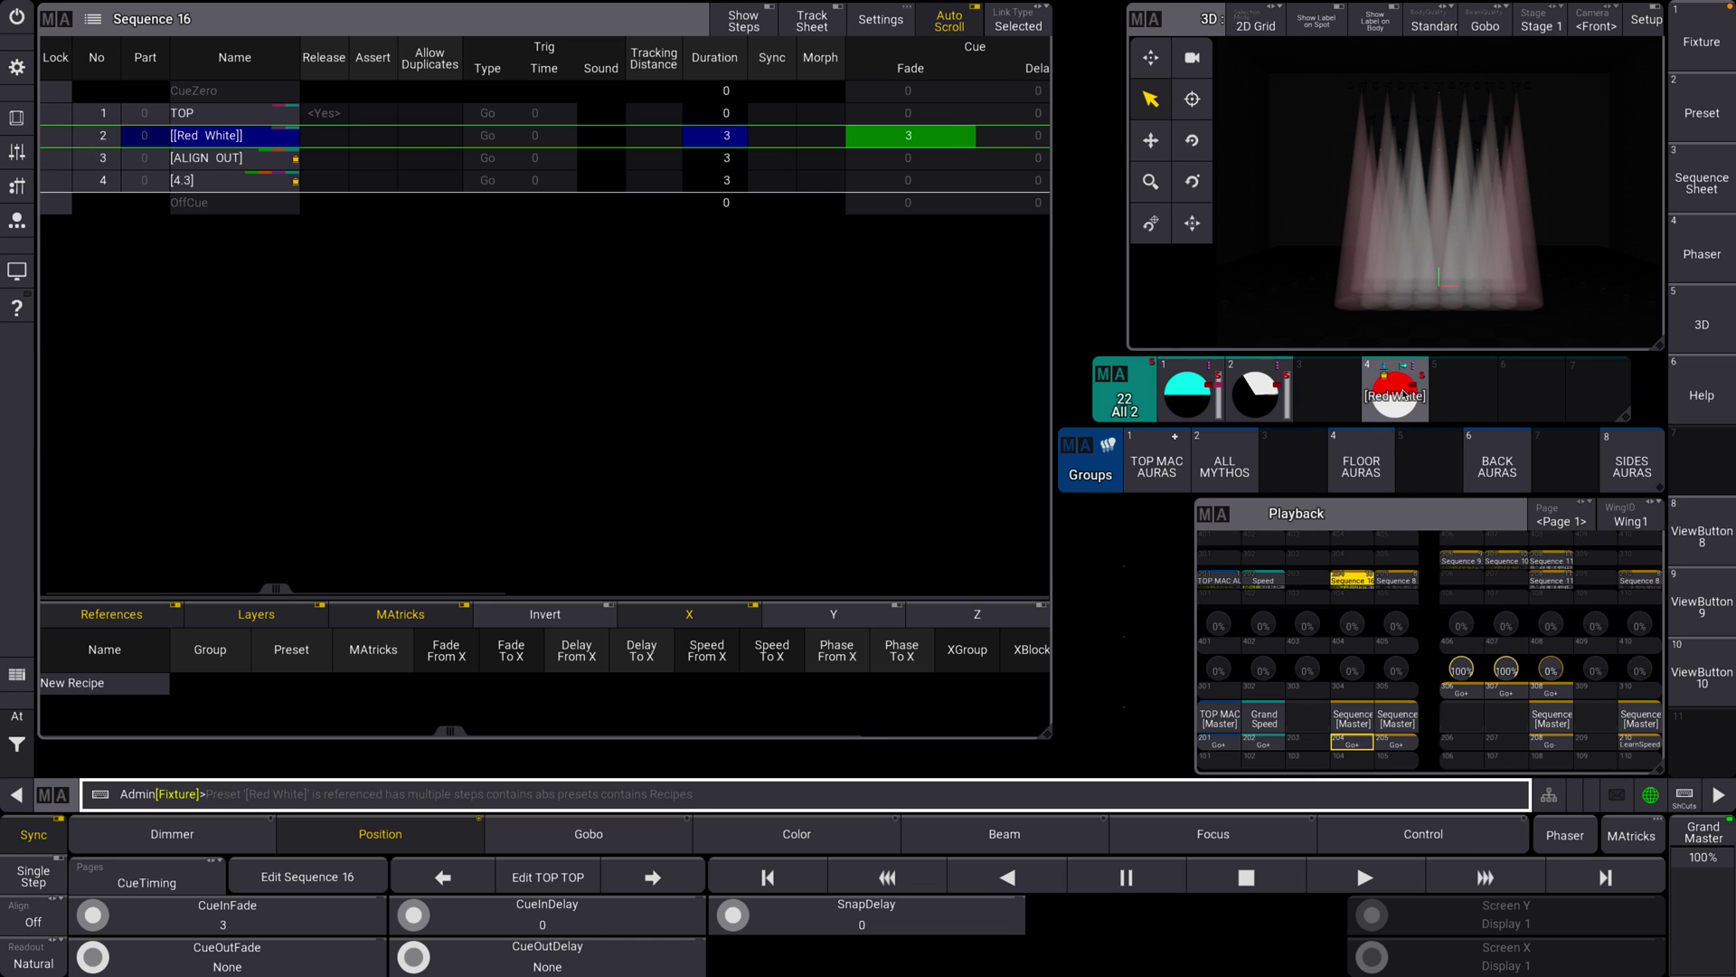
{"action": "left_click", "coordinate": [1353, 746]}
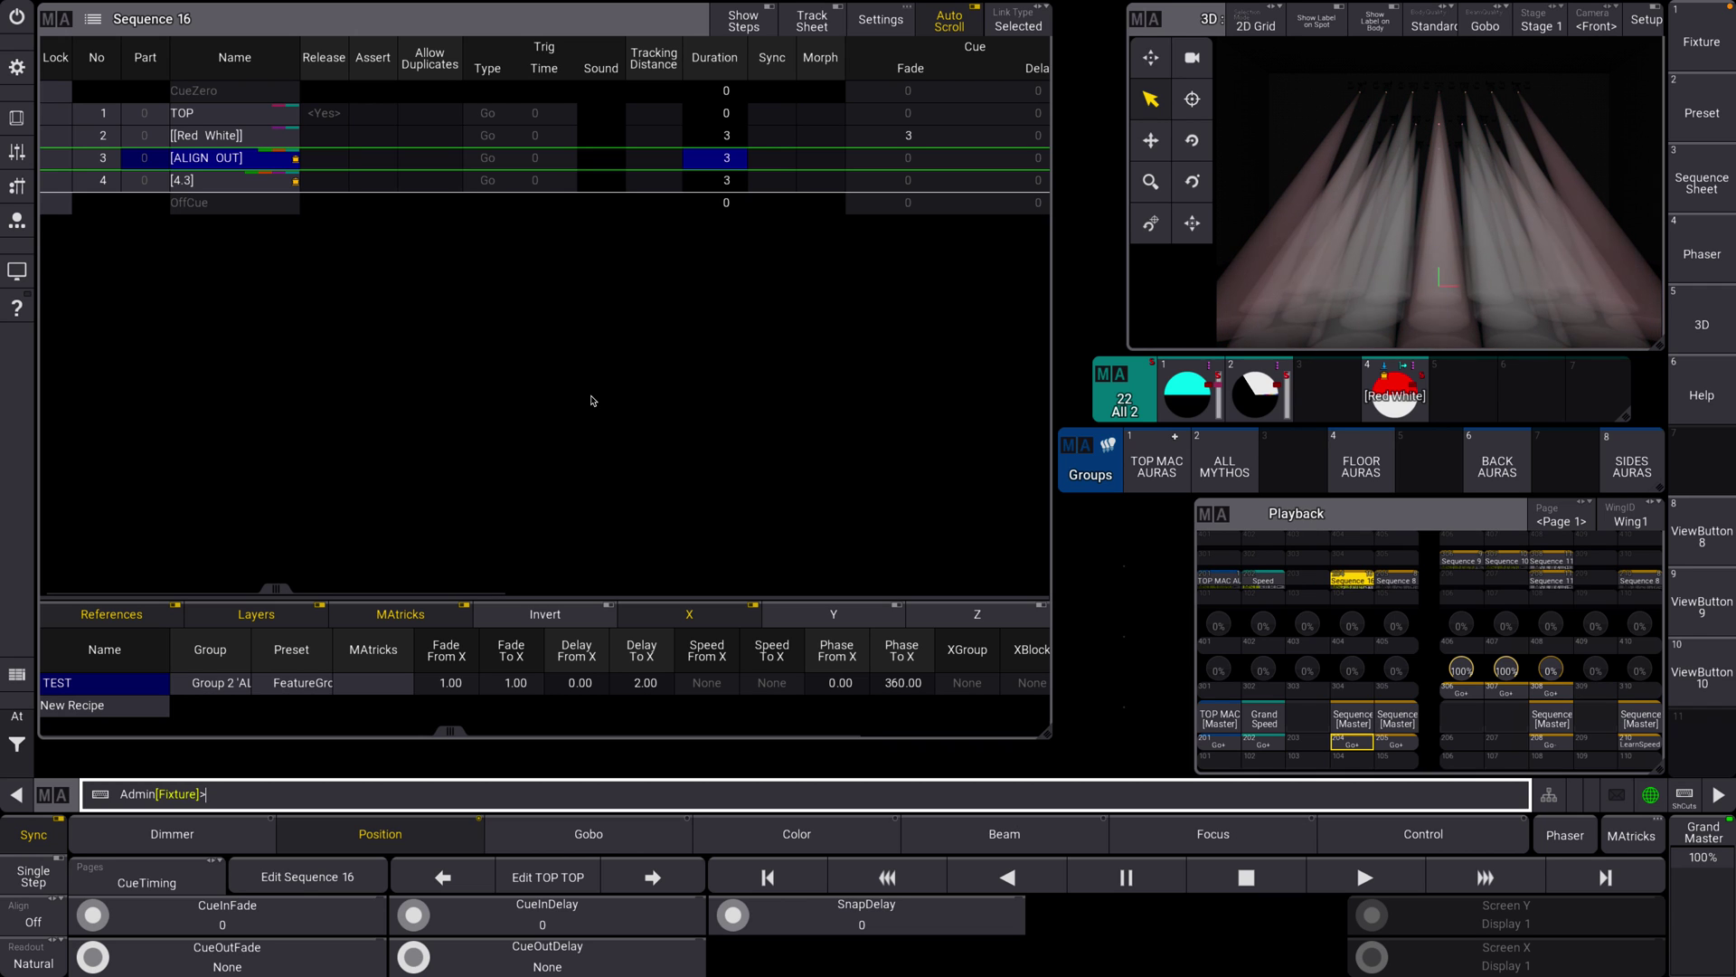
{"action": "left_click", "coordinate": [1348, 747]}
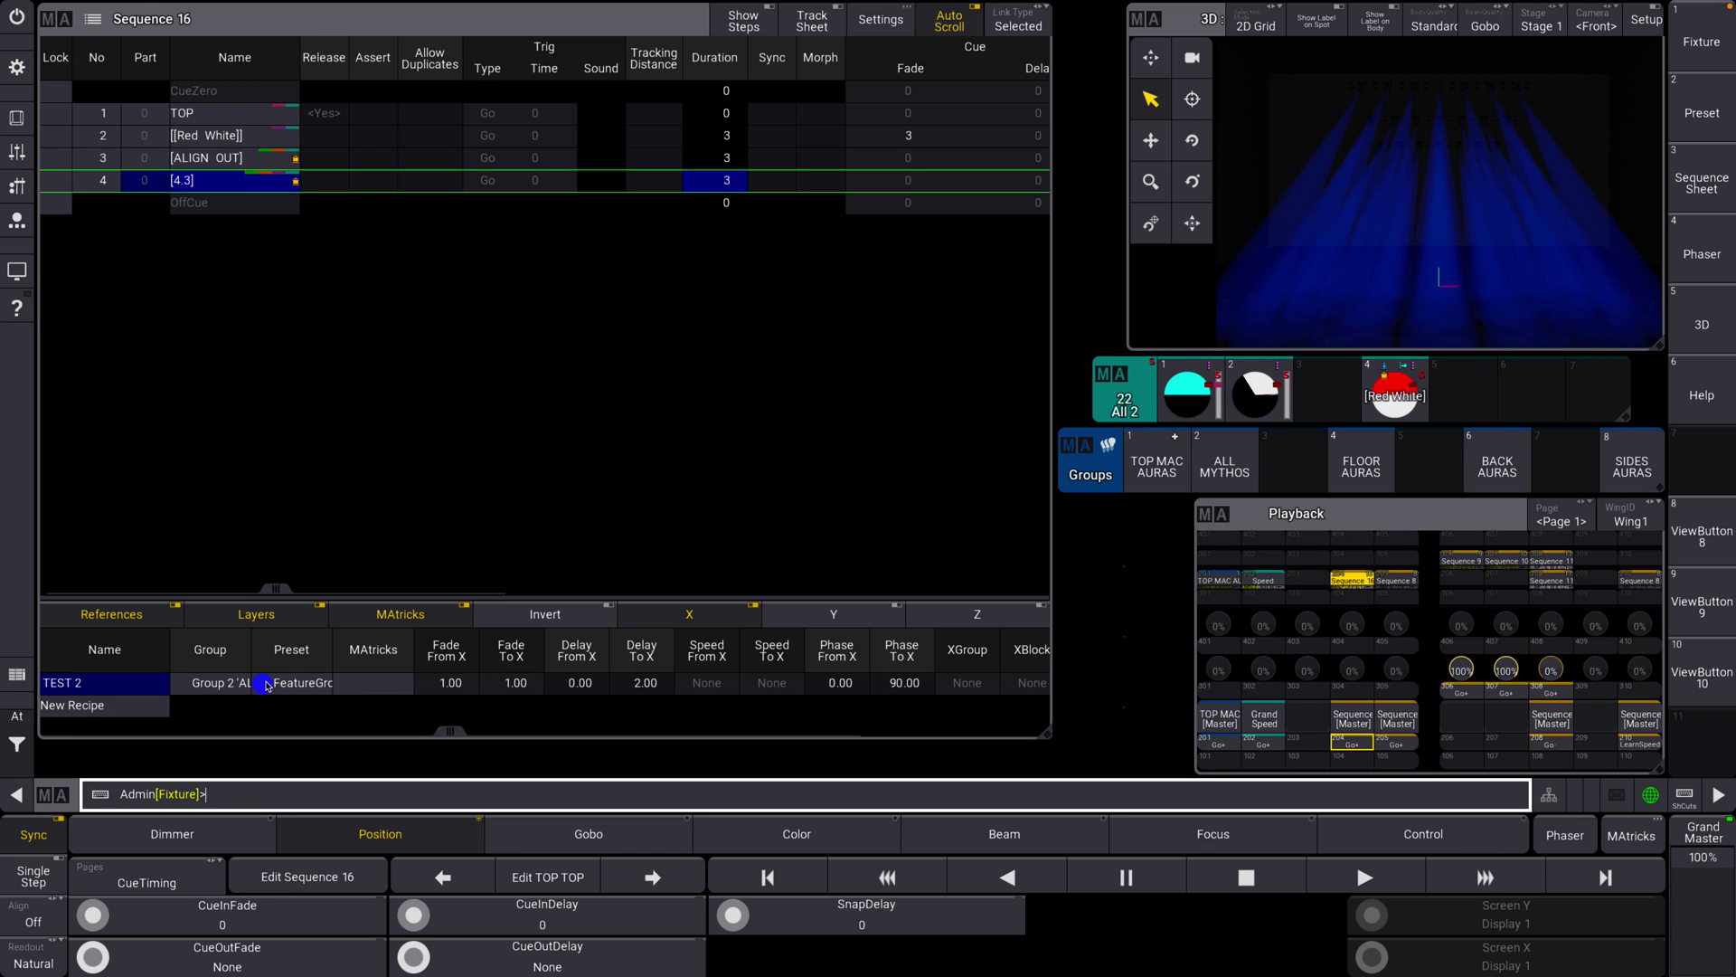
Add a new recipe named TEST 3 to cue 4 and assign it the ALL MYTHOS group
{"action": "double_click", "coordinate": [116, 717]}
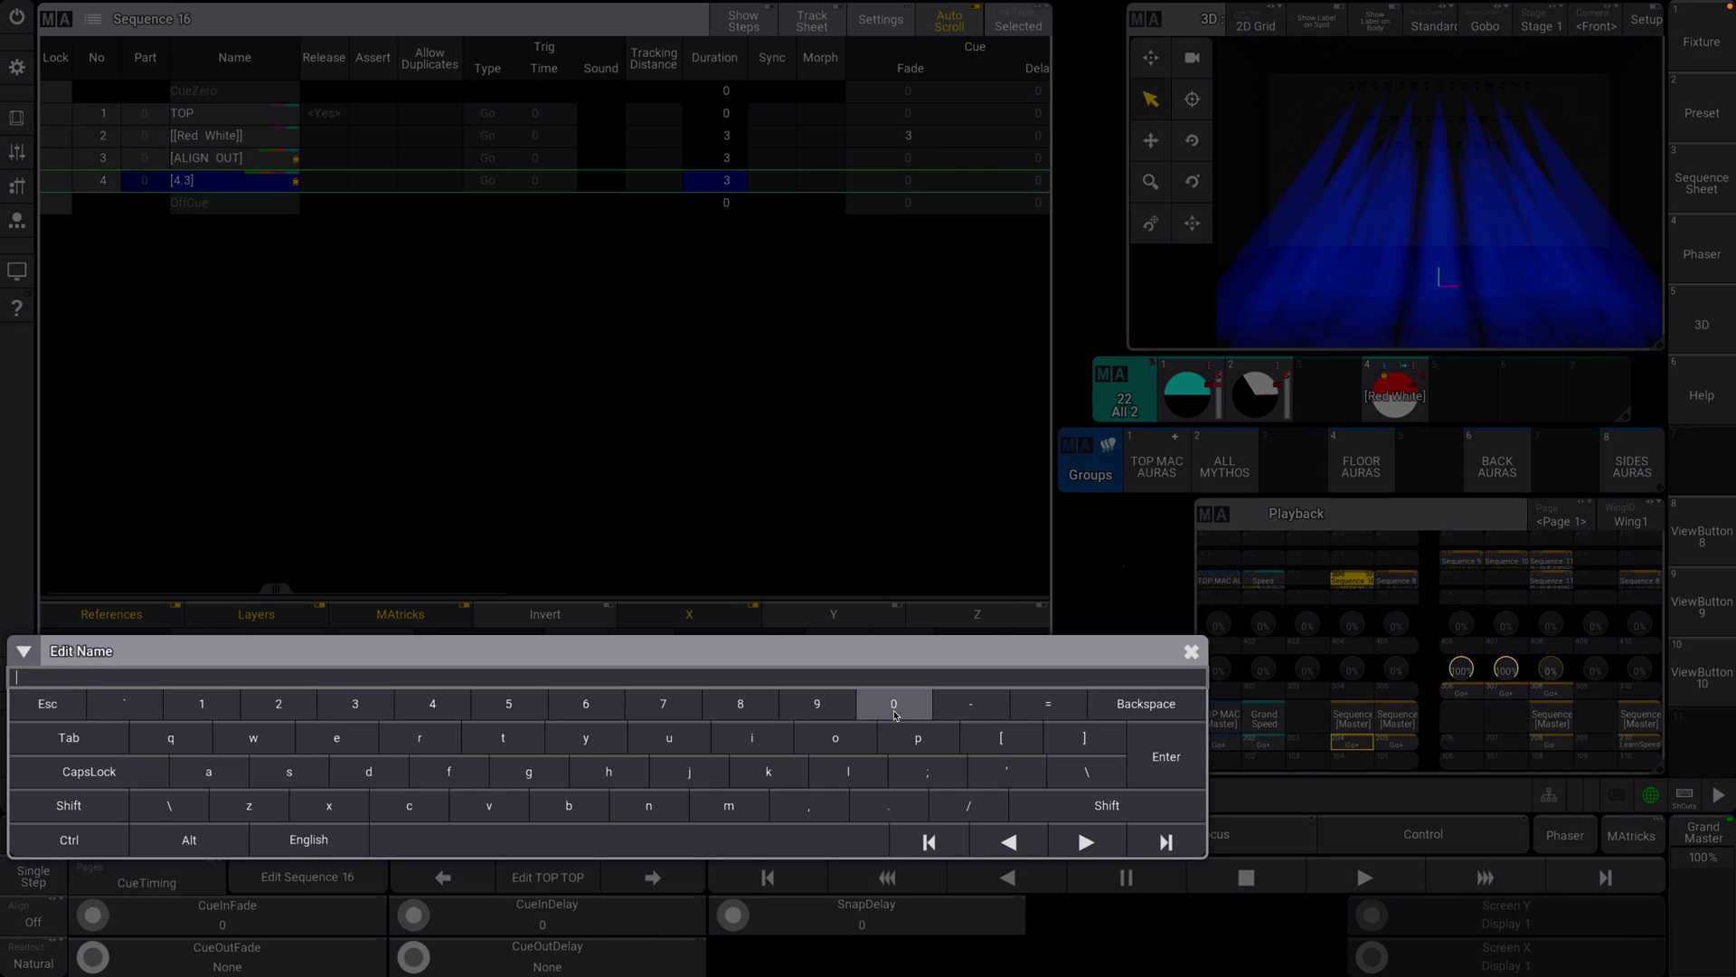
{"action": "type", "text": "TEST 3"}
{"action": "key", "text": "Return"}
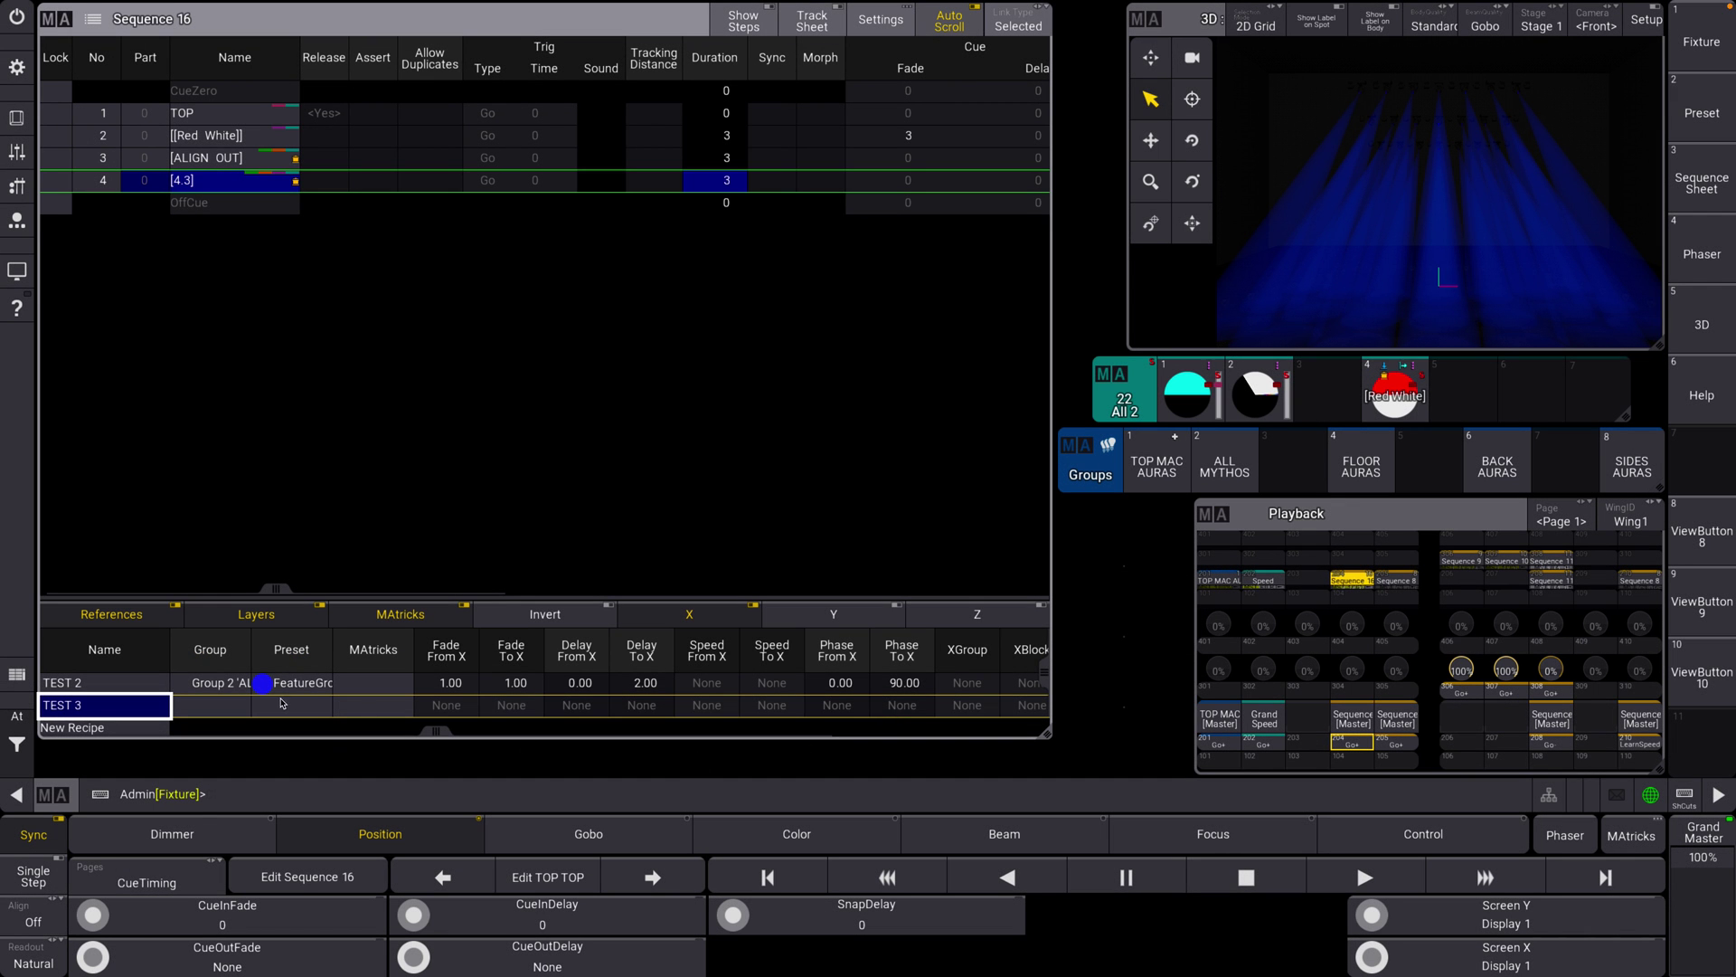
{"action": "double_click", "coordinate": [210, 685]}
{"action": "left_click", "coordinate": [270, 678]}
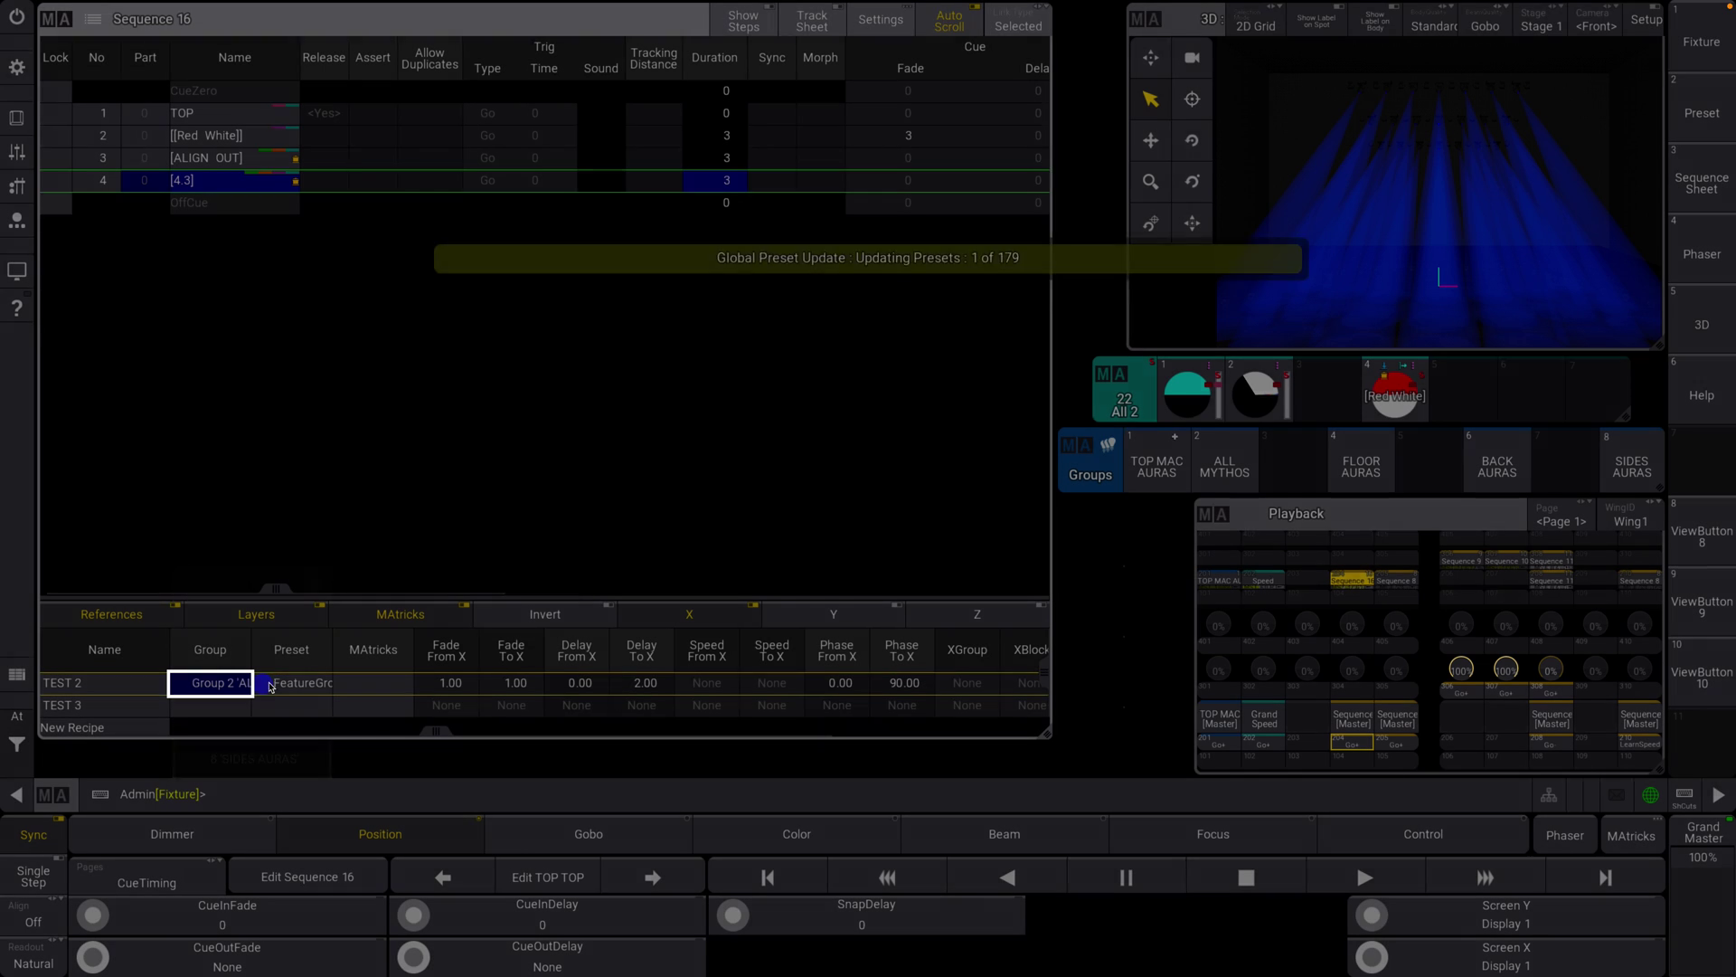
{"action": "double_click", "coordinate": [271, 706]}
{"action": "left_click", "coordinate": [270, 724]}
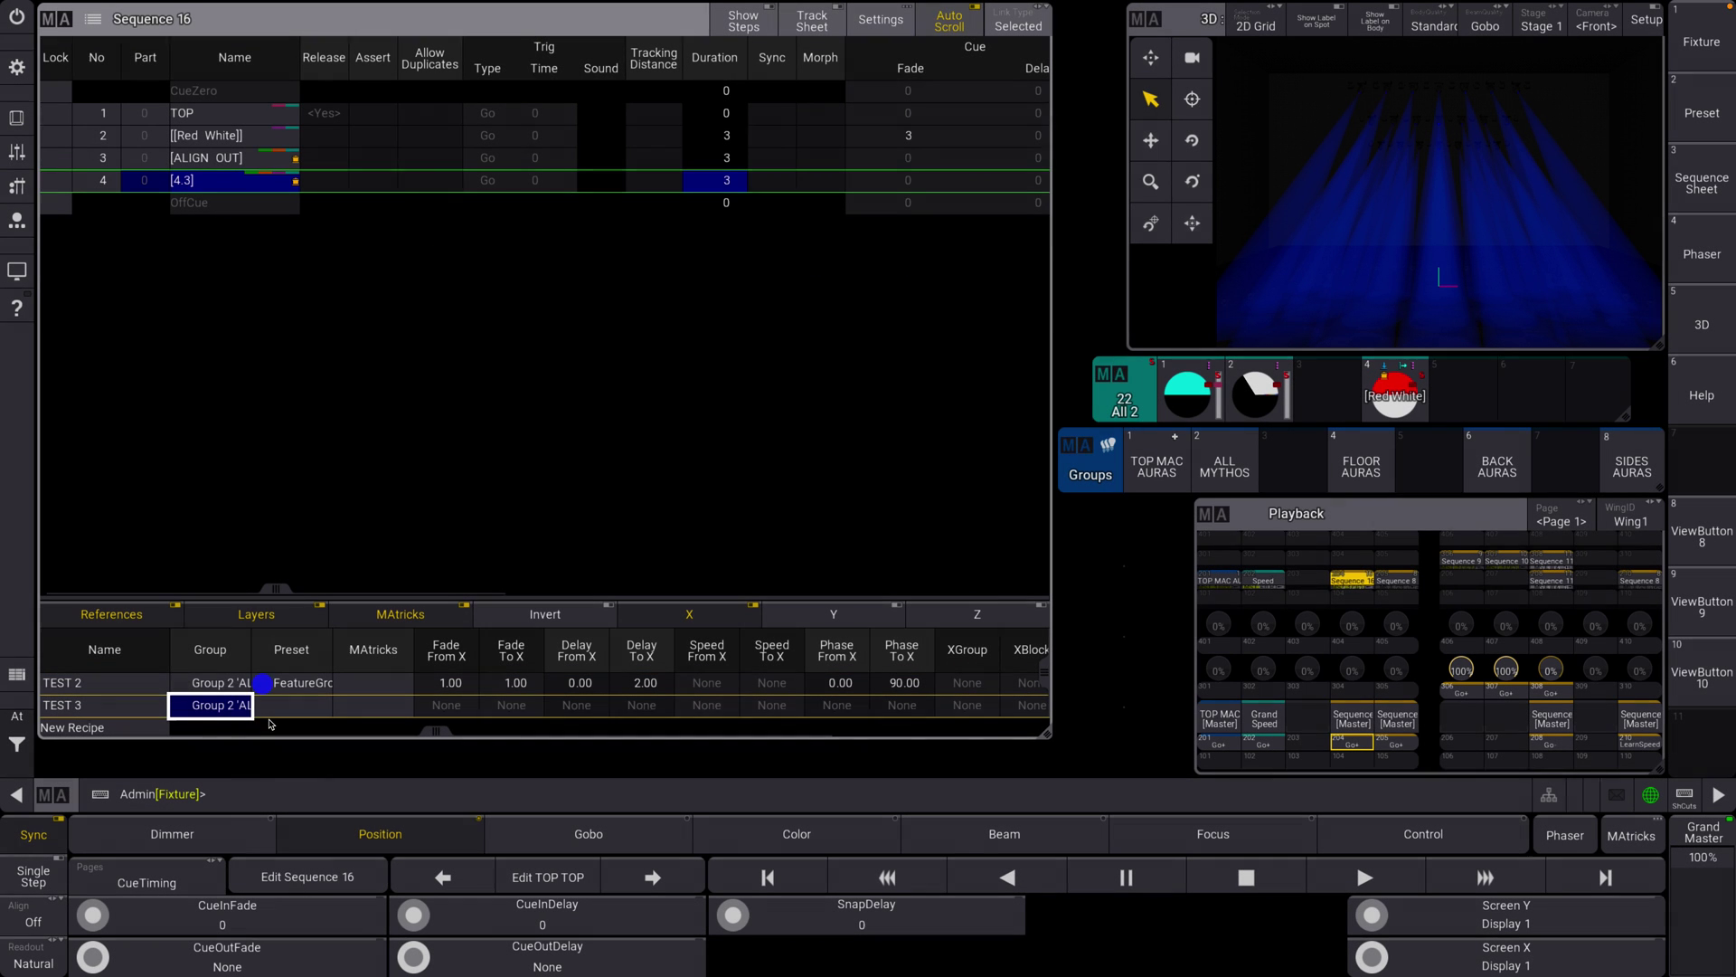
Assign the ALMOST BLIND preset to the TEST 3 recipe
{"action": "left_click", "coordinate": [291, 706]}
{"action": "left_click", "coordinate": [291, 705]}
{"action": "left_click", "coordinate": [334, 721]}
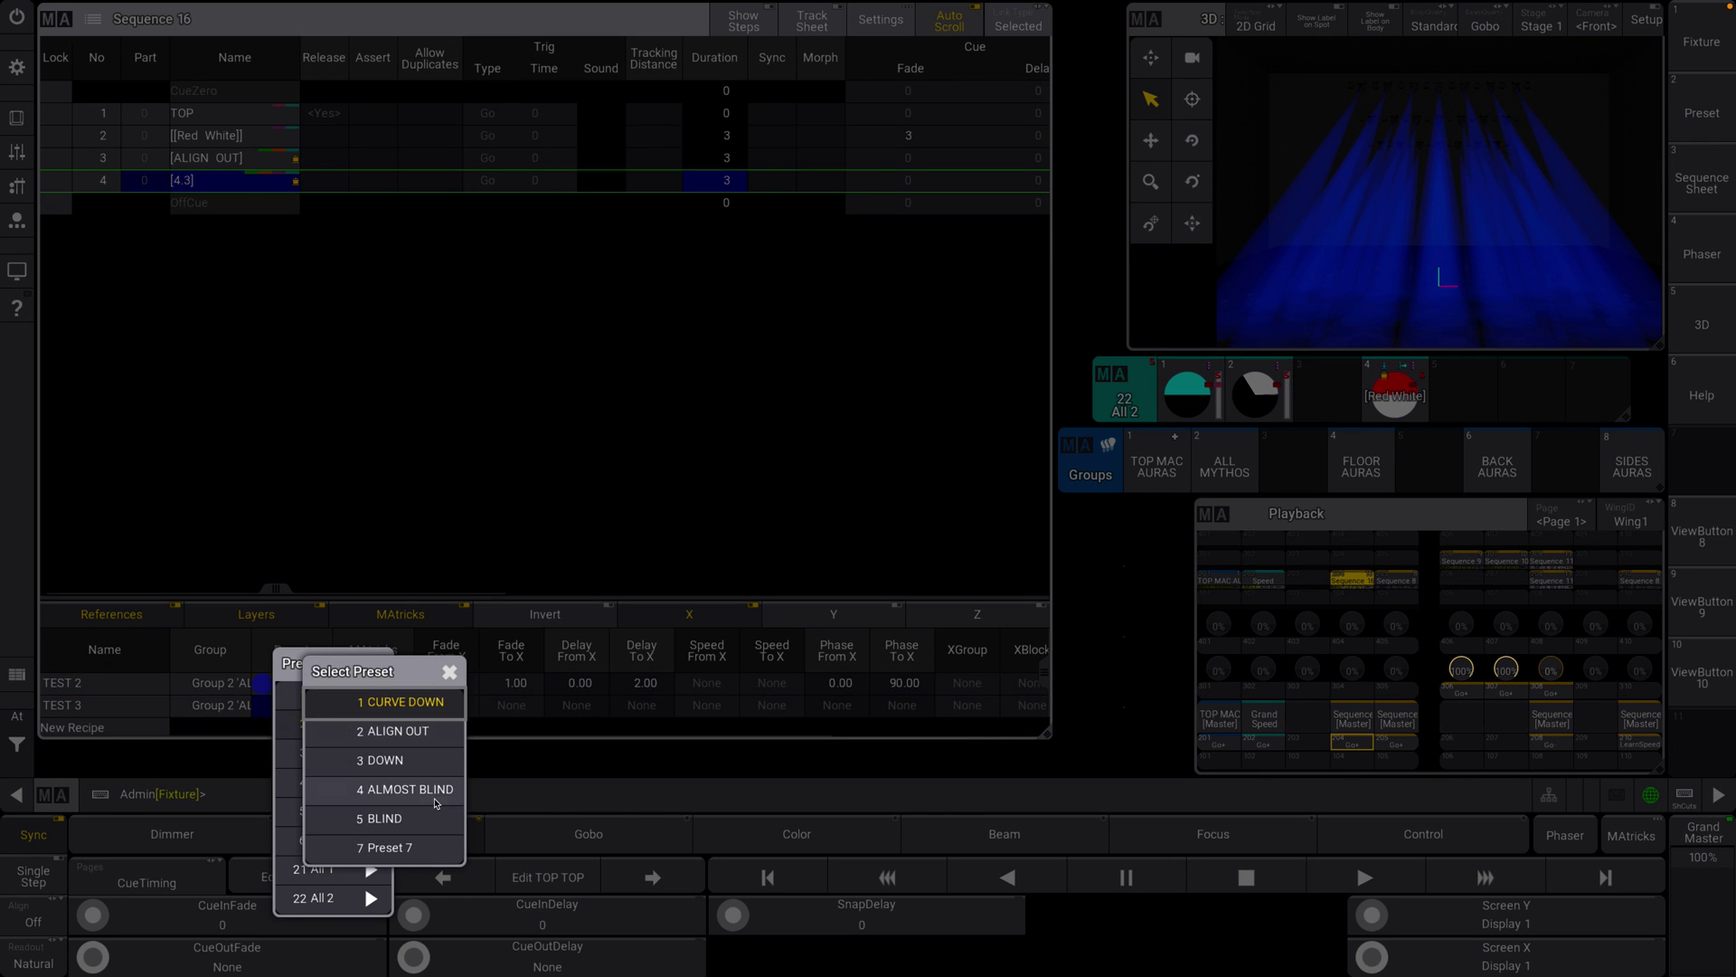
{"action": "left_click", "coordinate": [435, 799]}
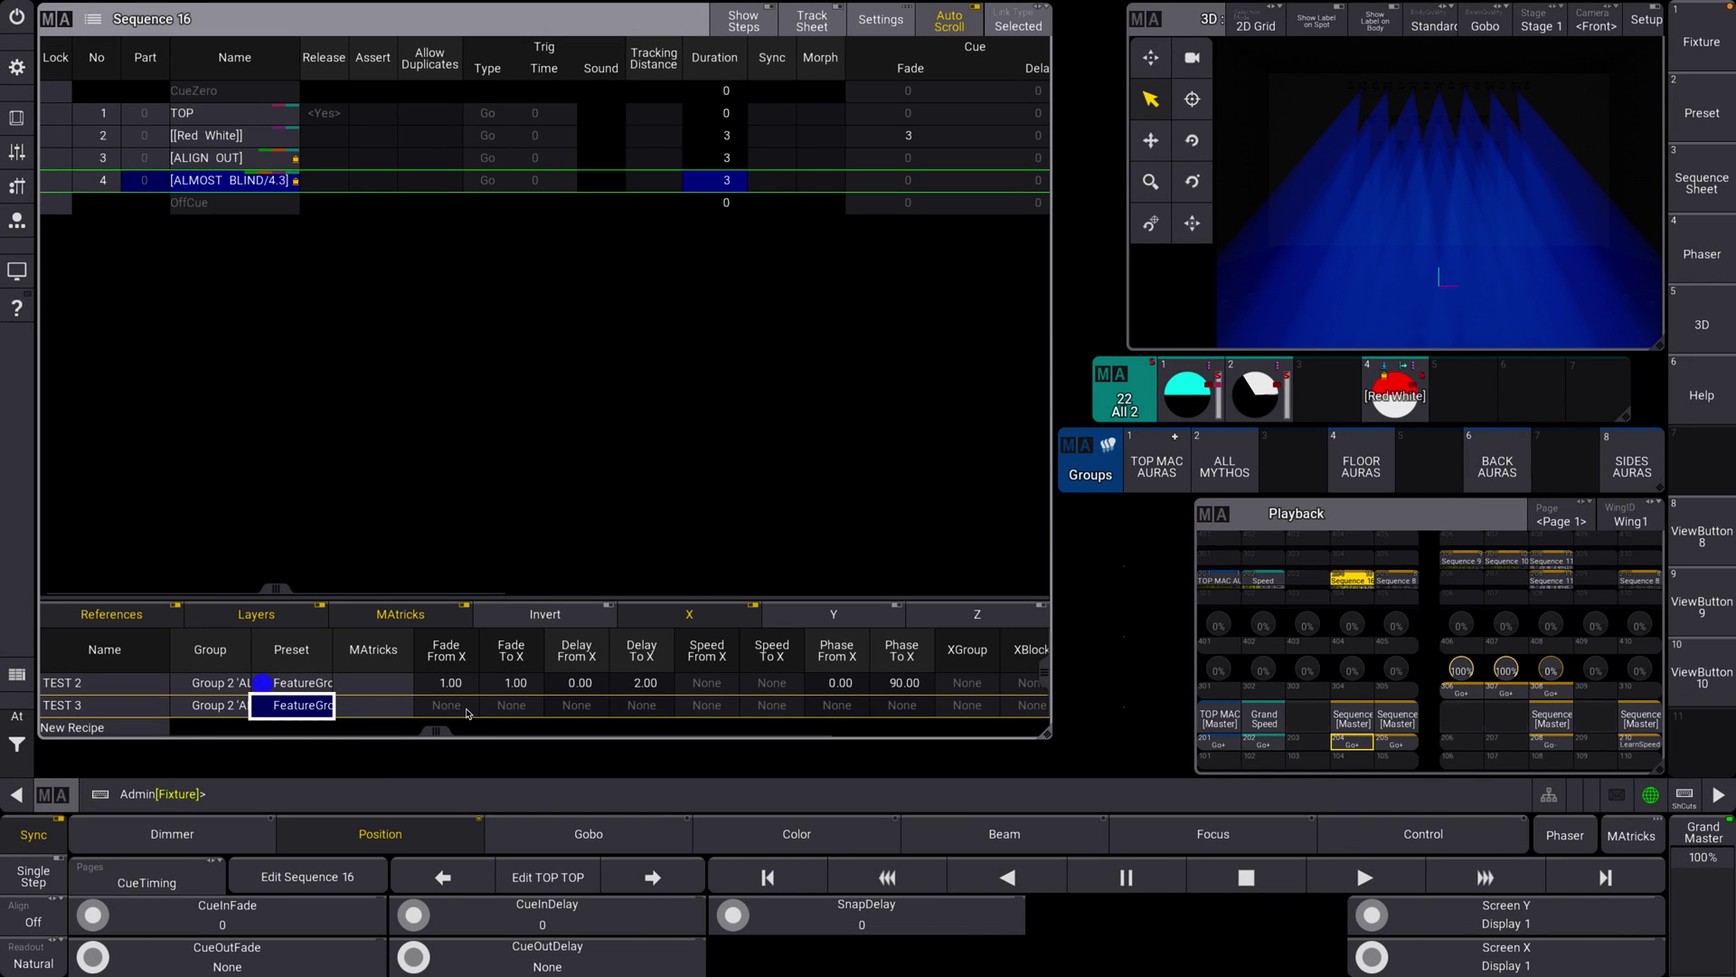
Set both Fade From X and Fade To X of the TEST 3 recipe to 0.5
{"action": "double_click", "coordinate": [460, 710]}
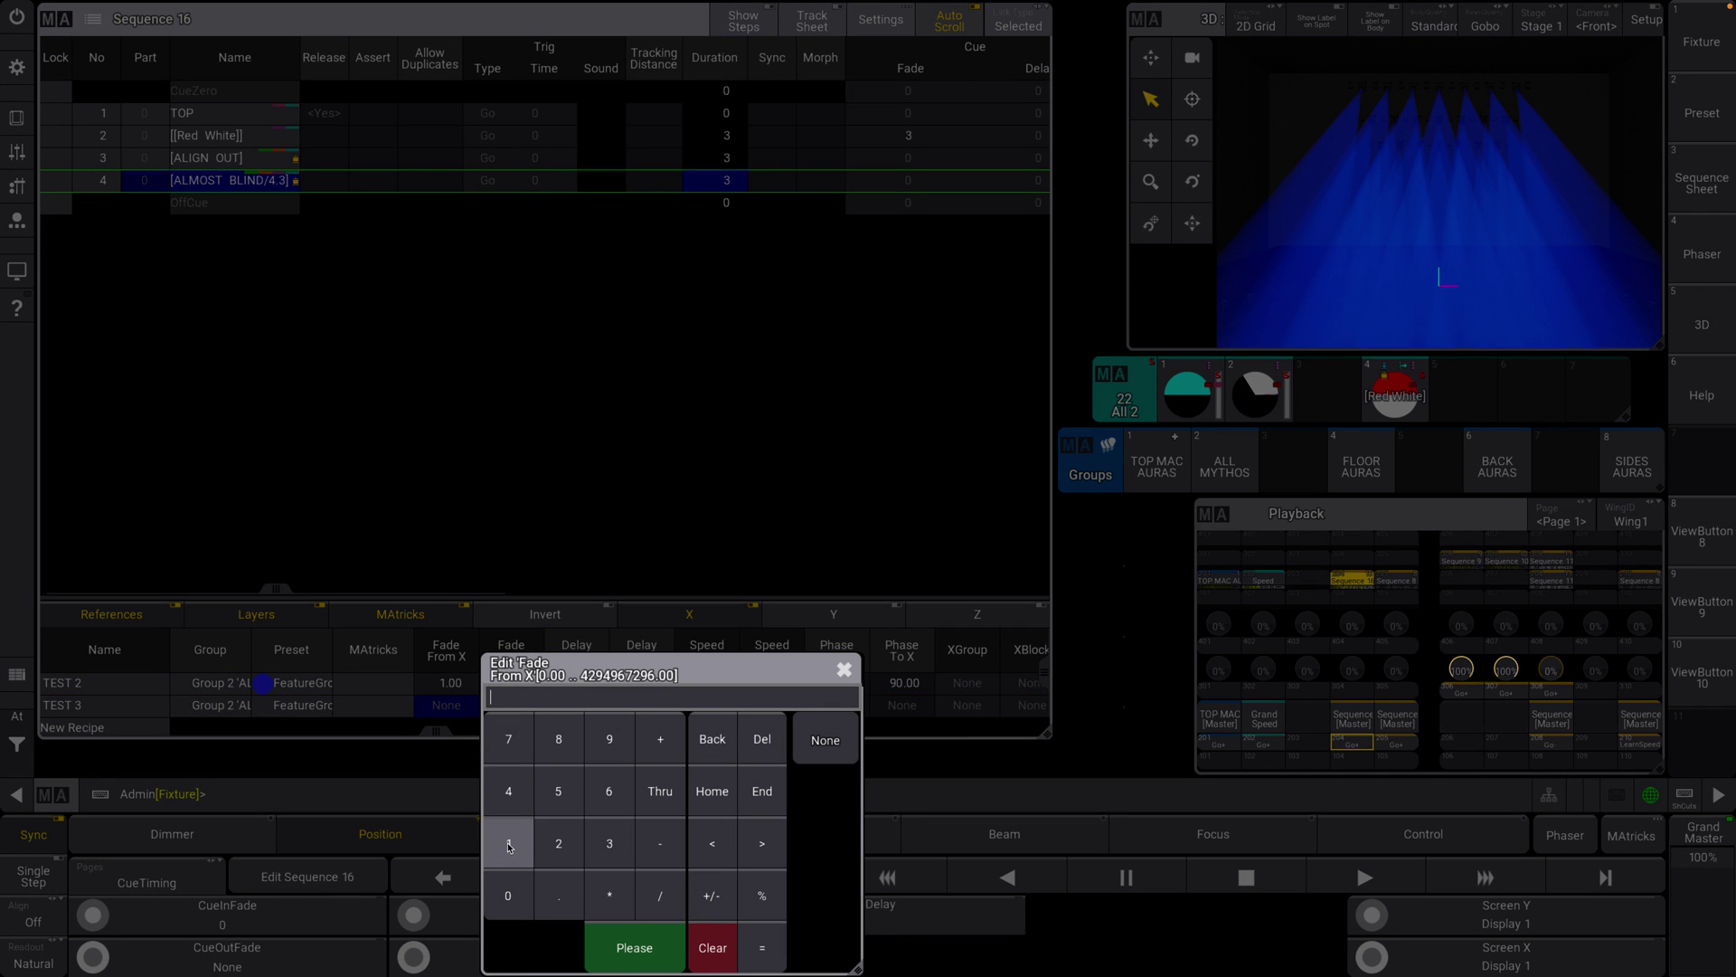
{"action": "left_click", "coordinate": [558, 896]}
{"action": "left_click", "coordinate": [558, 791]}
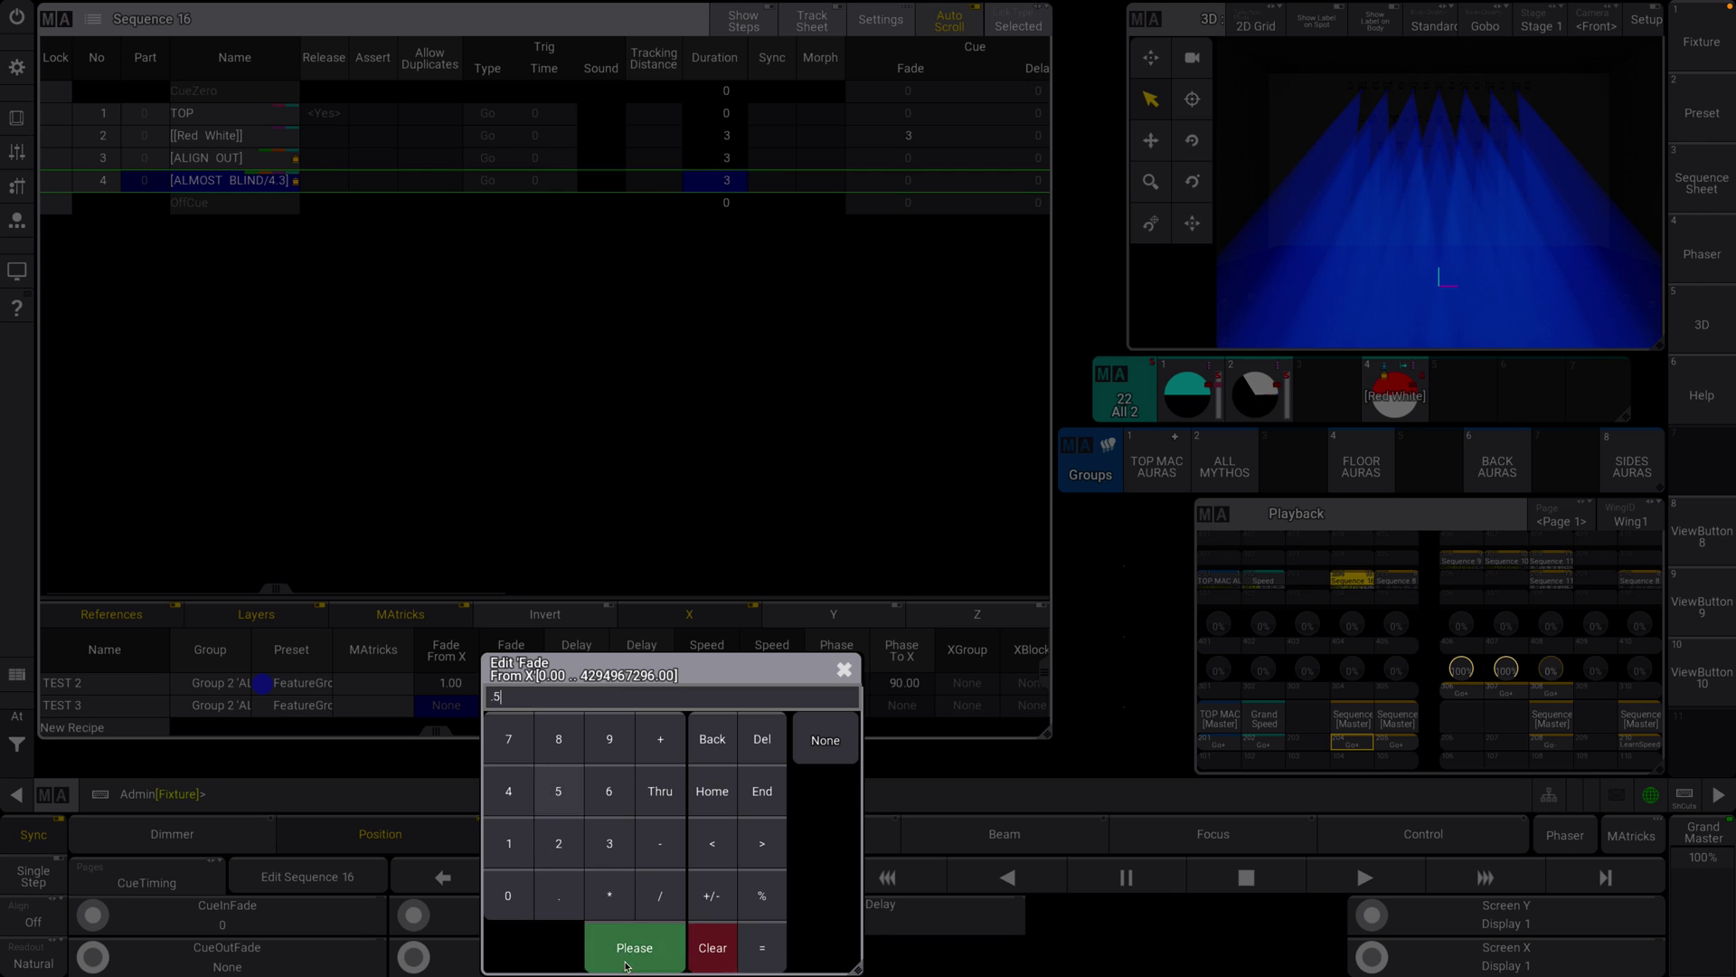
{"action": "left_click", "coordinate": [634, 947]}
{"action": "double_click", "coordinate": [512, 706]}
{"action": "left_click", "coordinate": [624, 895]}
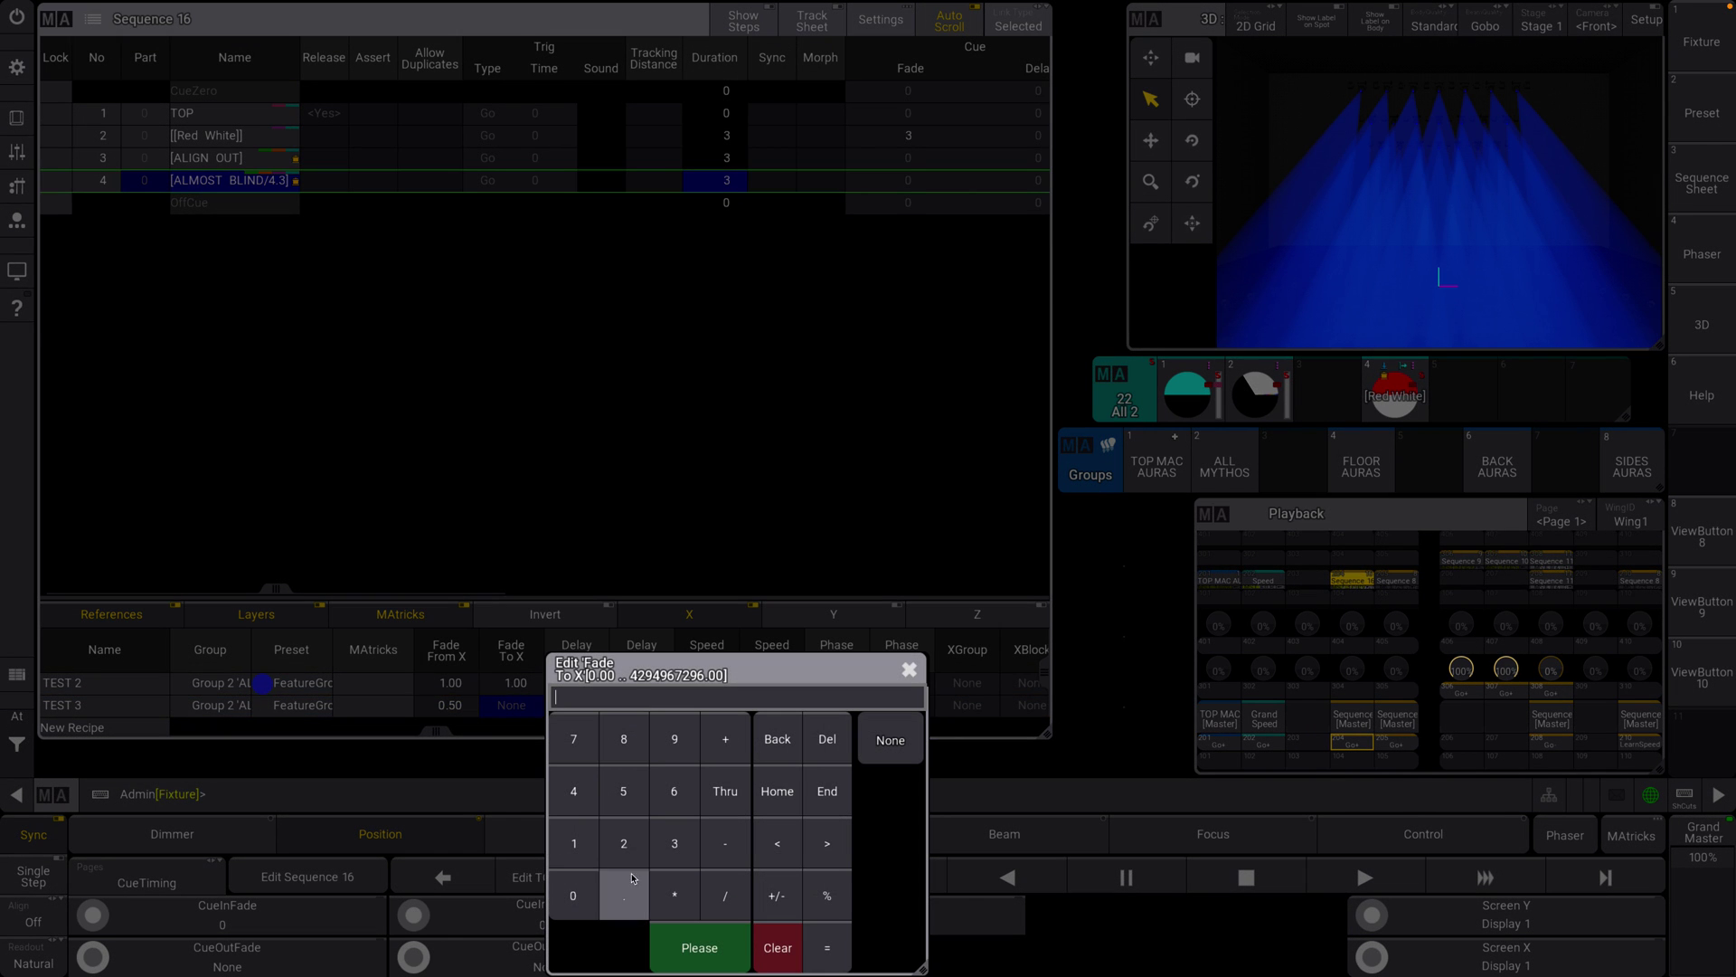
{"action": "left_click", "coordinate": [623, 791]}
{"action": "left_click", "coordinate": [691, 945]}
Set the TEST 3 recipe's Delay From X to 0 and Delay To X to 1
{"action": "double_click", "coordinate": [576, 706]}
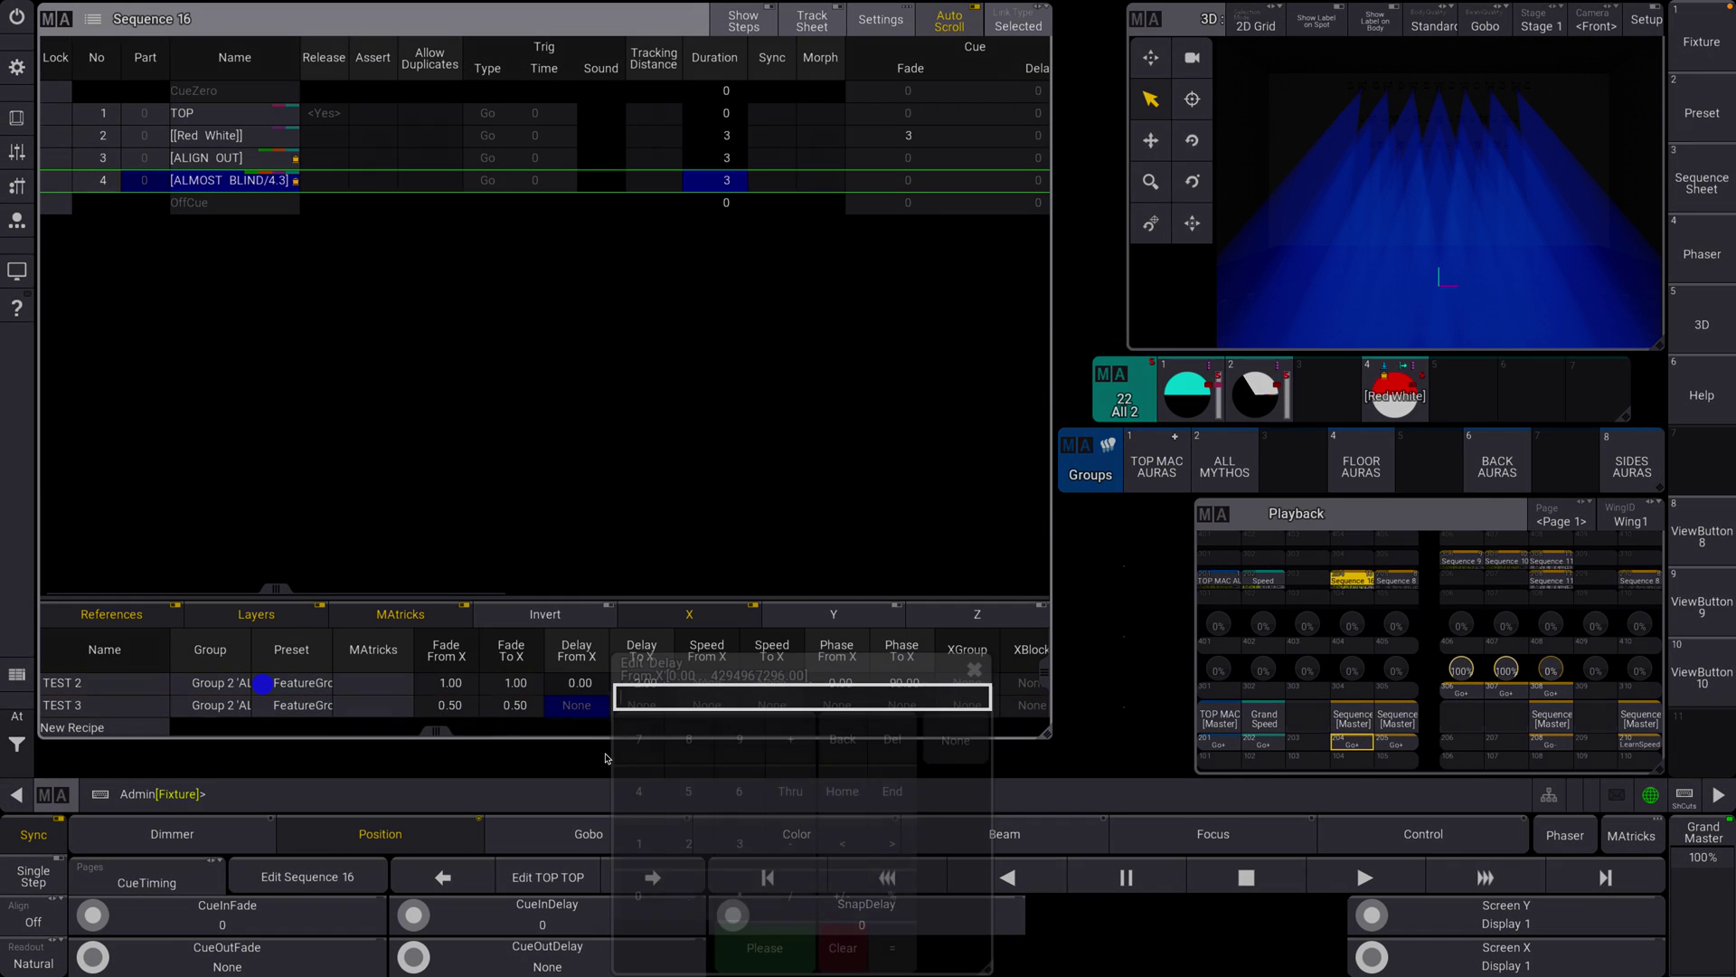
{"action": "left_click", "coordinate": [641, 896]}
{"action": "left_click", "coordinate": [765, 947]}
{"action": "double_click", "coordinate": [641, 705]}
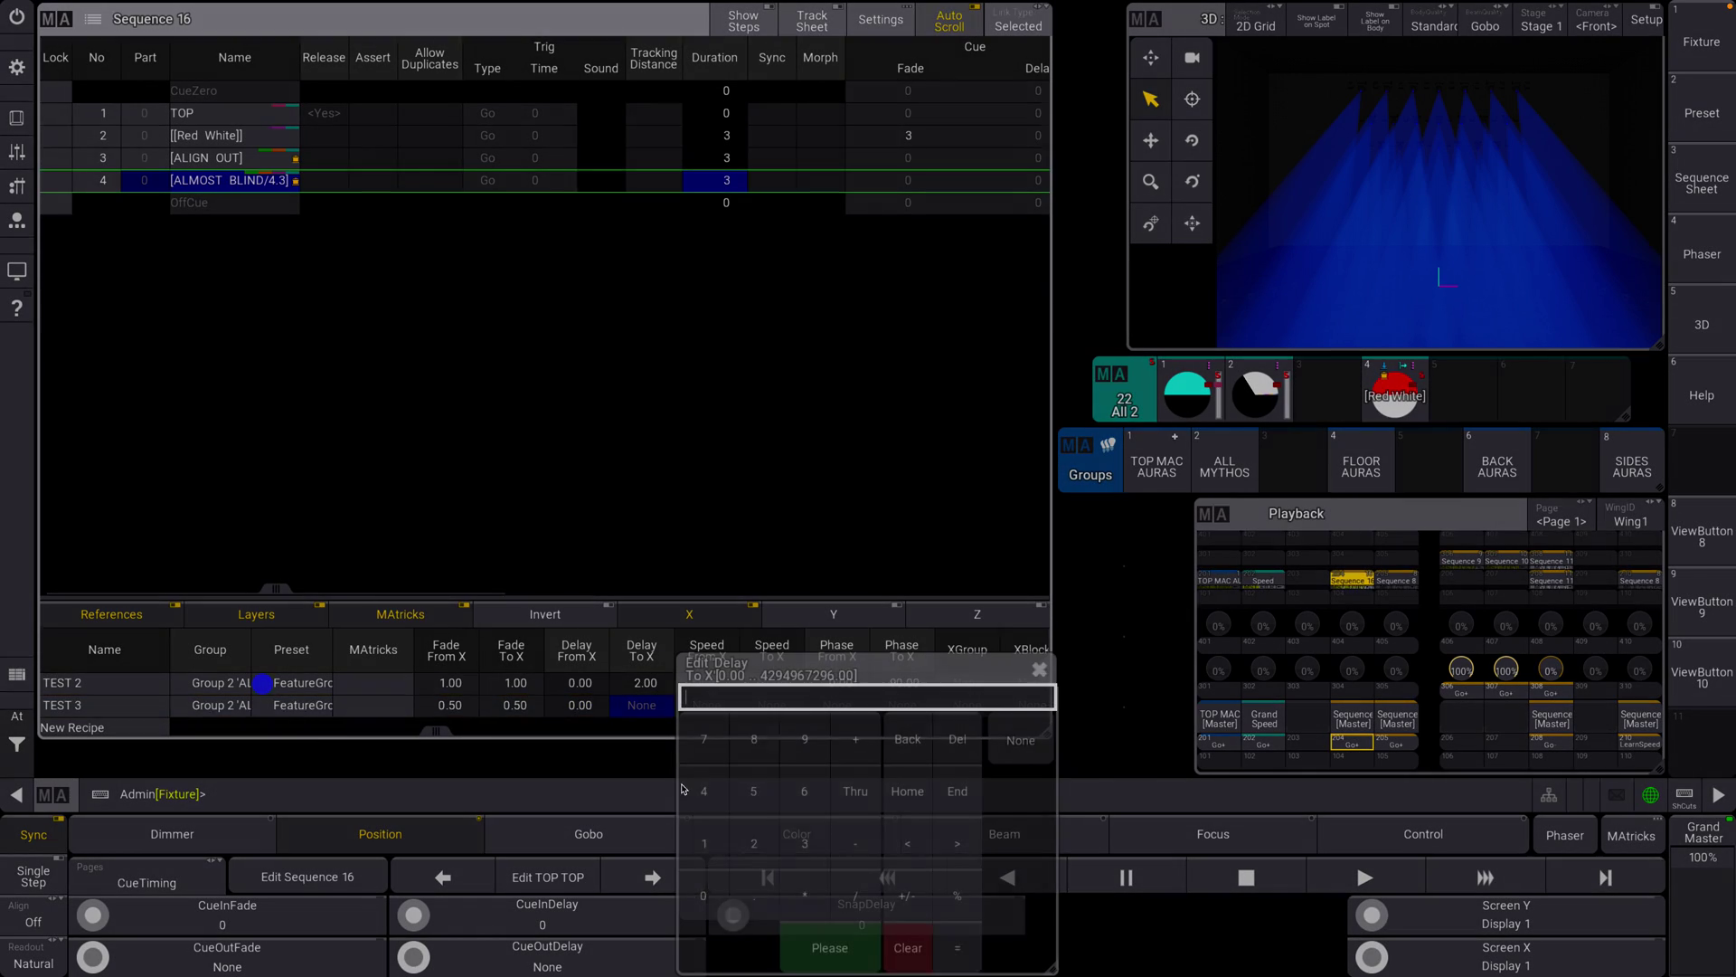
{"action": "left_click", "coordinate": [707, 846]}
{"action": "left_click", "coordinate": [829, 947]}
Set the TEST 3 recipe's Phase From X to 0 and Phase To X to 360
{"action": "double_click", "coordinate": [836, 705]}
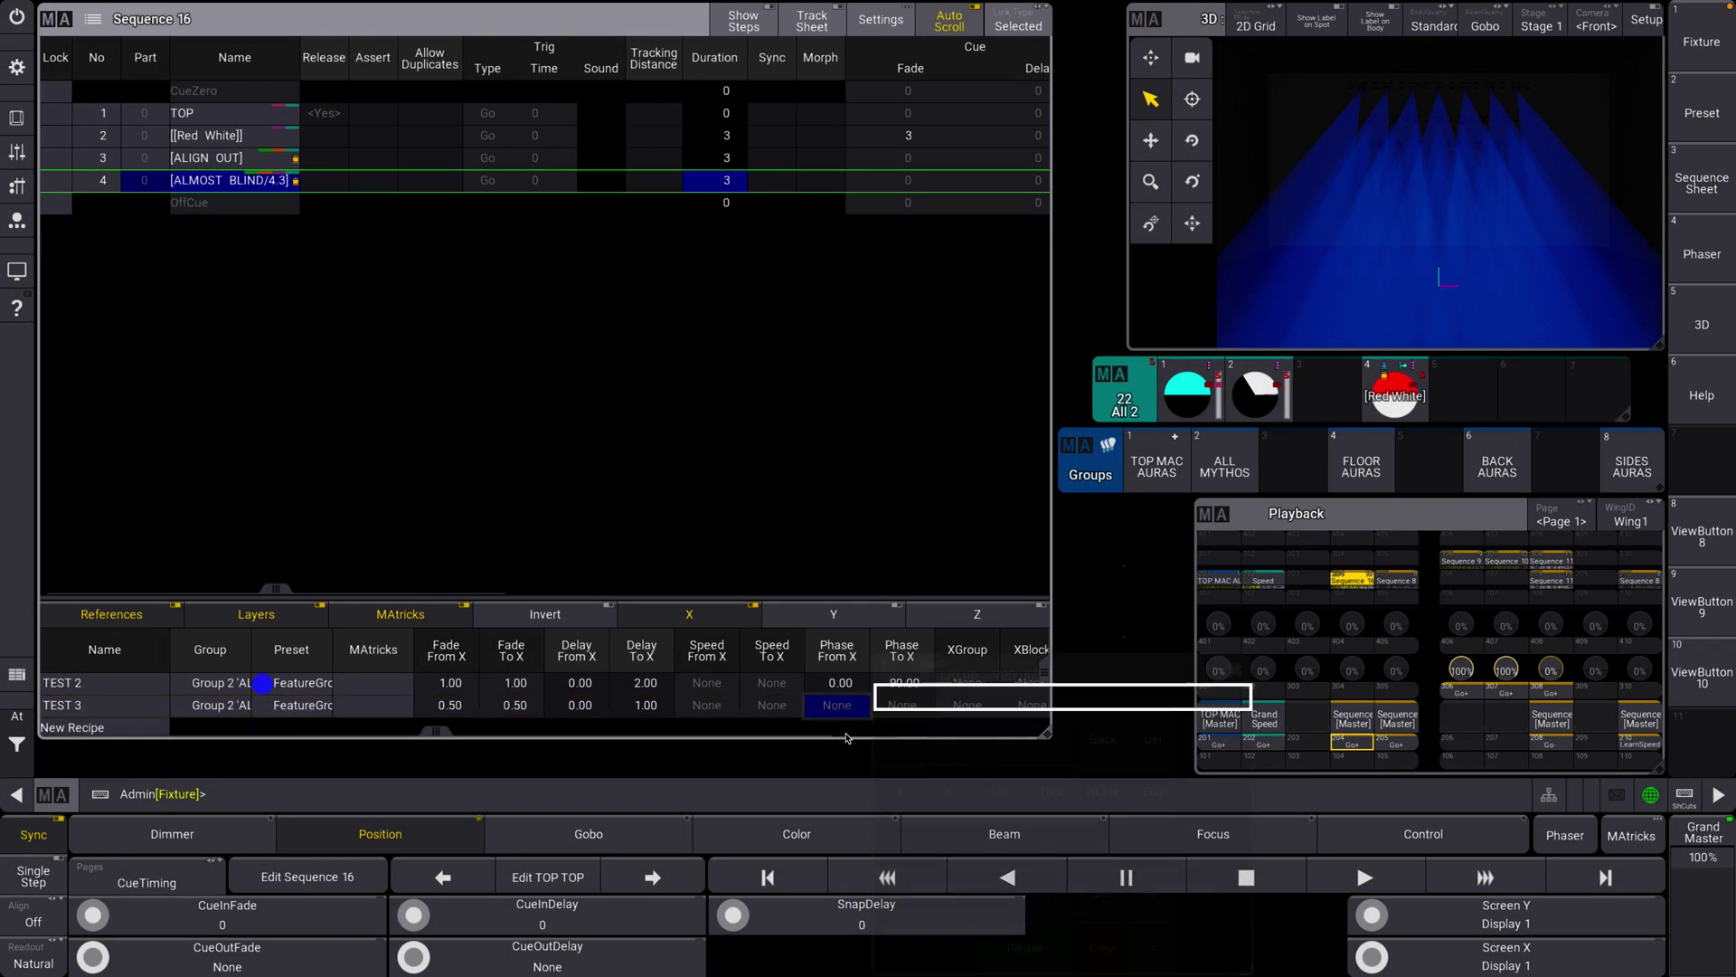
{"action": "left_click", "coordinate": [900, 893]}
{"action": "left_click", "coordinate": [1025, 947]}
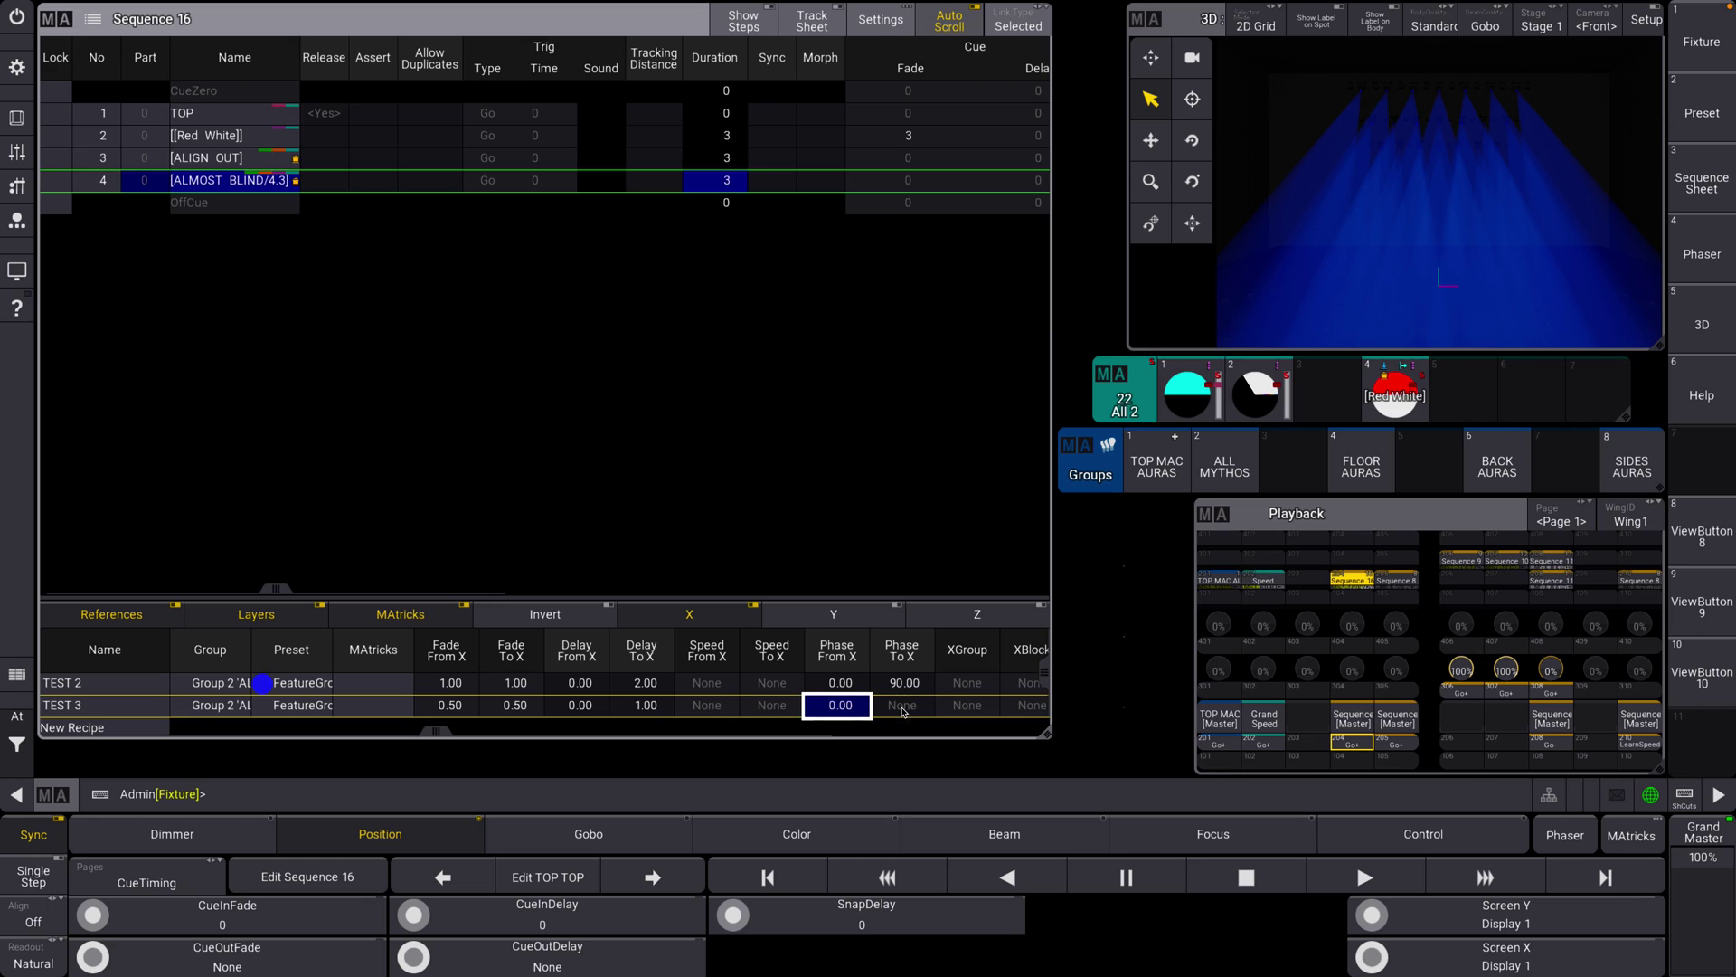
{"action": "double_click", "coordinate": [902, 706]}
{"action": "left_click", "coordinate": [1065, 843]}
{"action": "left_click", "coordinate": [1065, 790]}
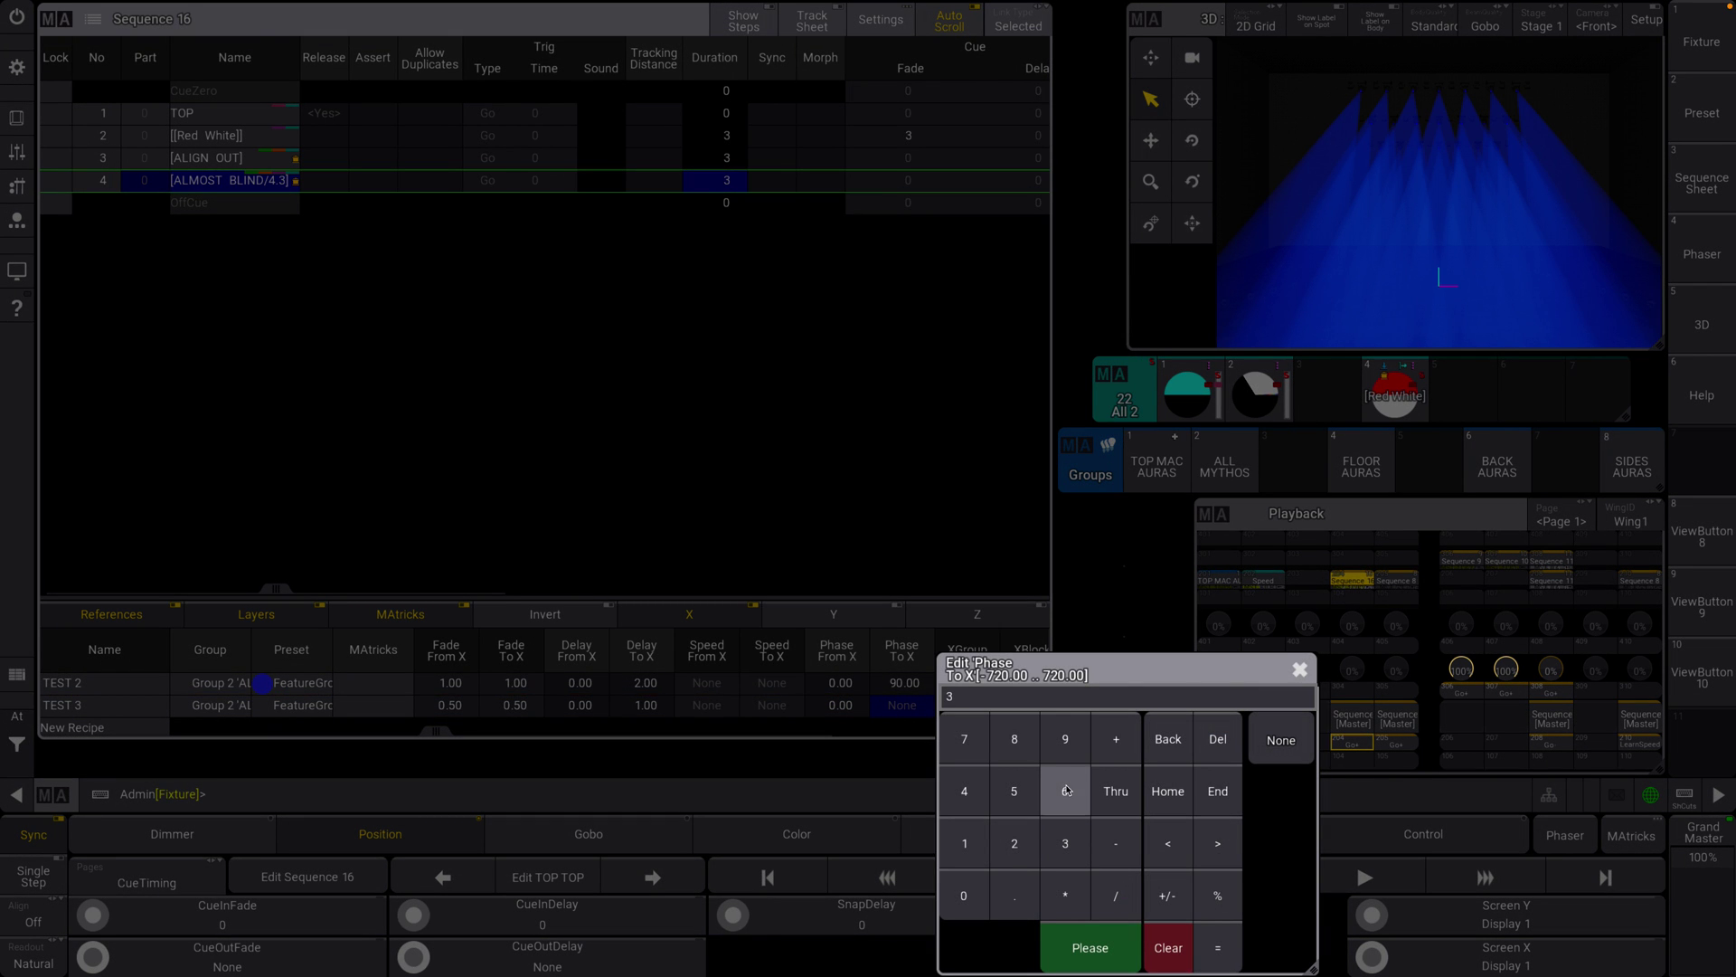
{"action": "left_click", "coordinate": [964, 895]}
Set XWings to 2 for the TEST 3 recipe
{"action": "left_click_drag", "start_coordinate": [437, 731], "coordinate": [530, 731]}
{"action": "double_click", "coordinate": [1031, 704]}
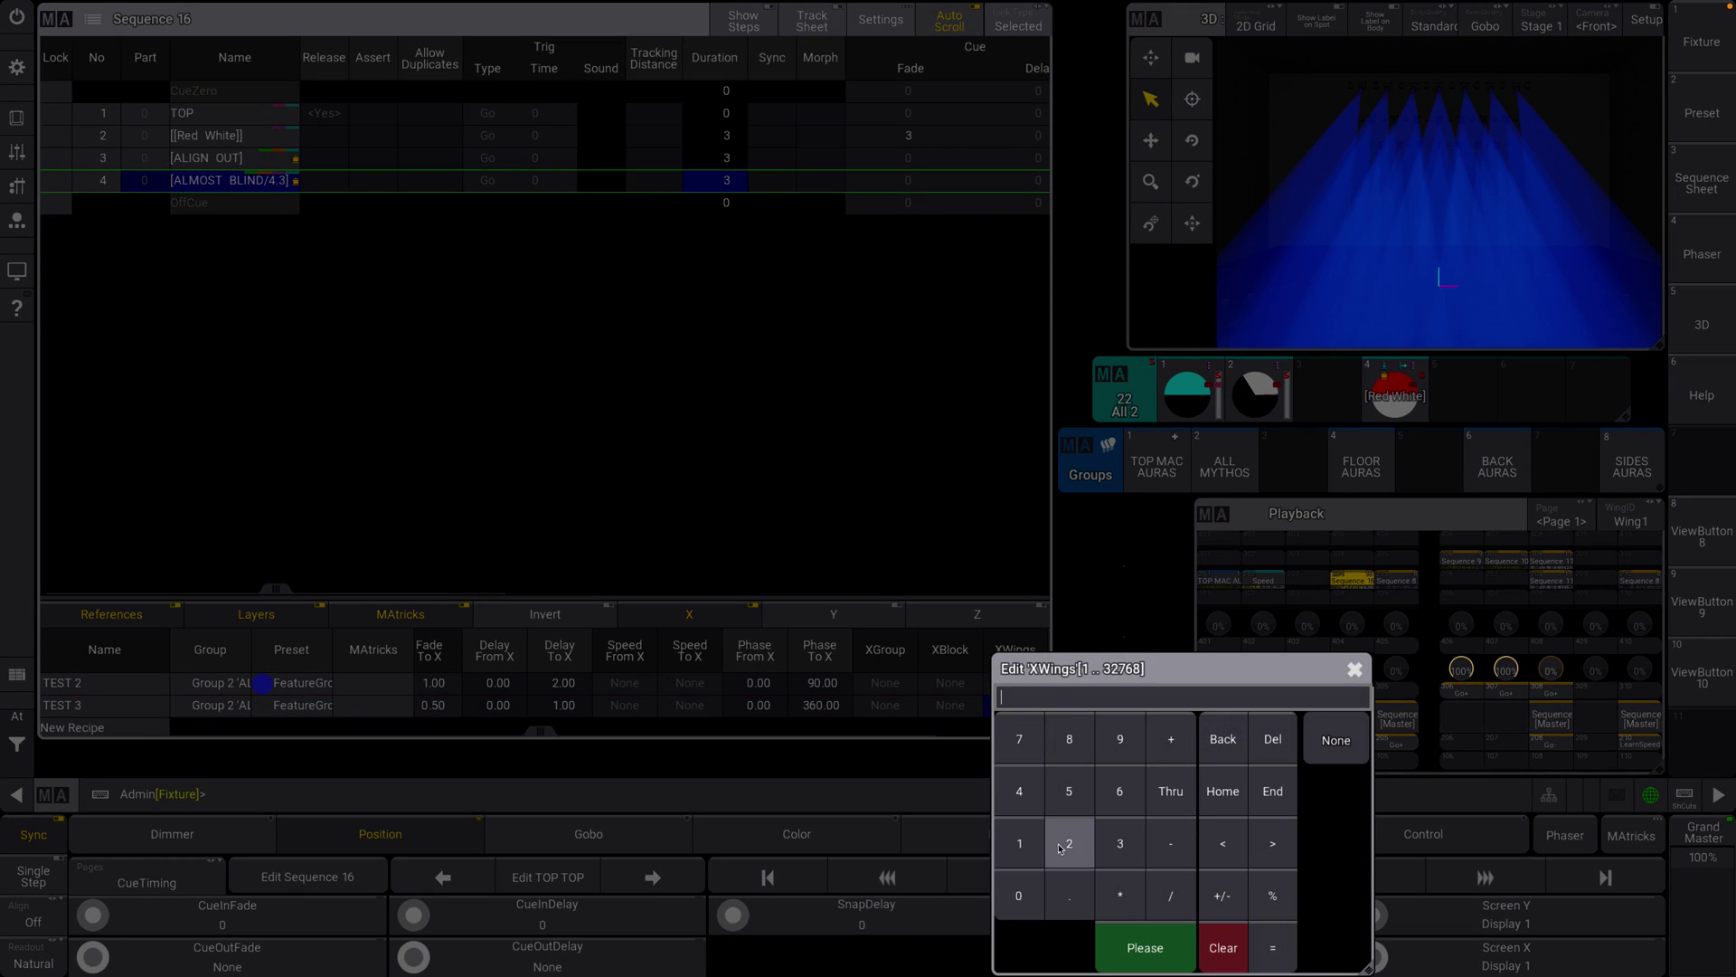
{"action": "left_click", "coordinate": [1069, 837]}
{"action": "left_click", "coordinate": [1144, 945]}
Run Sequence 16 again from cue 1 through cue 4 to check the combined TEST 2 and TEST 3 recipes
{"action": "left_click", "coordinate": [1353, 745]}
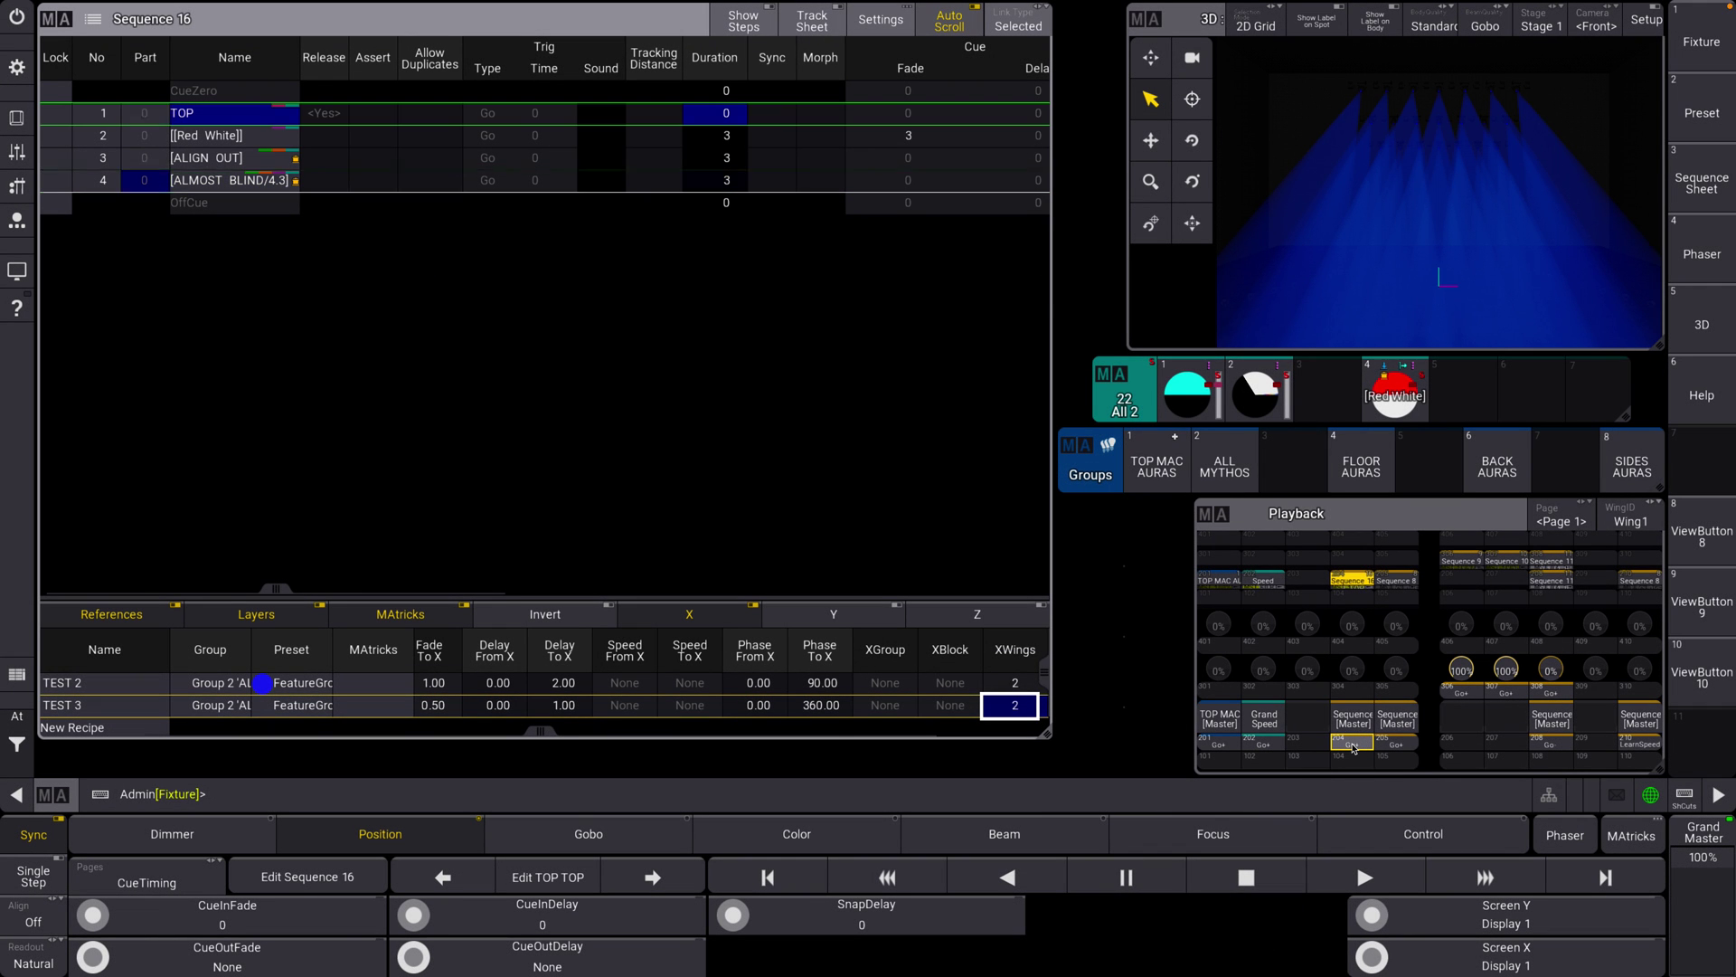
{"action": "left_click", "coordinate": [1353, 745]}
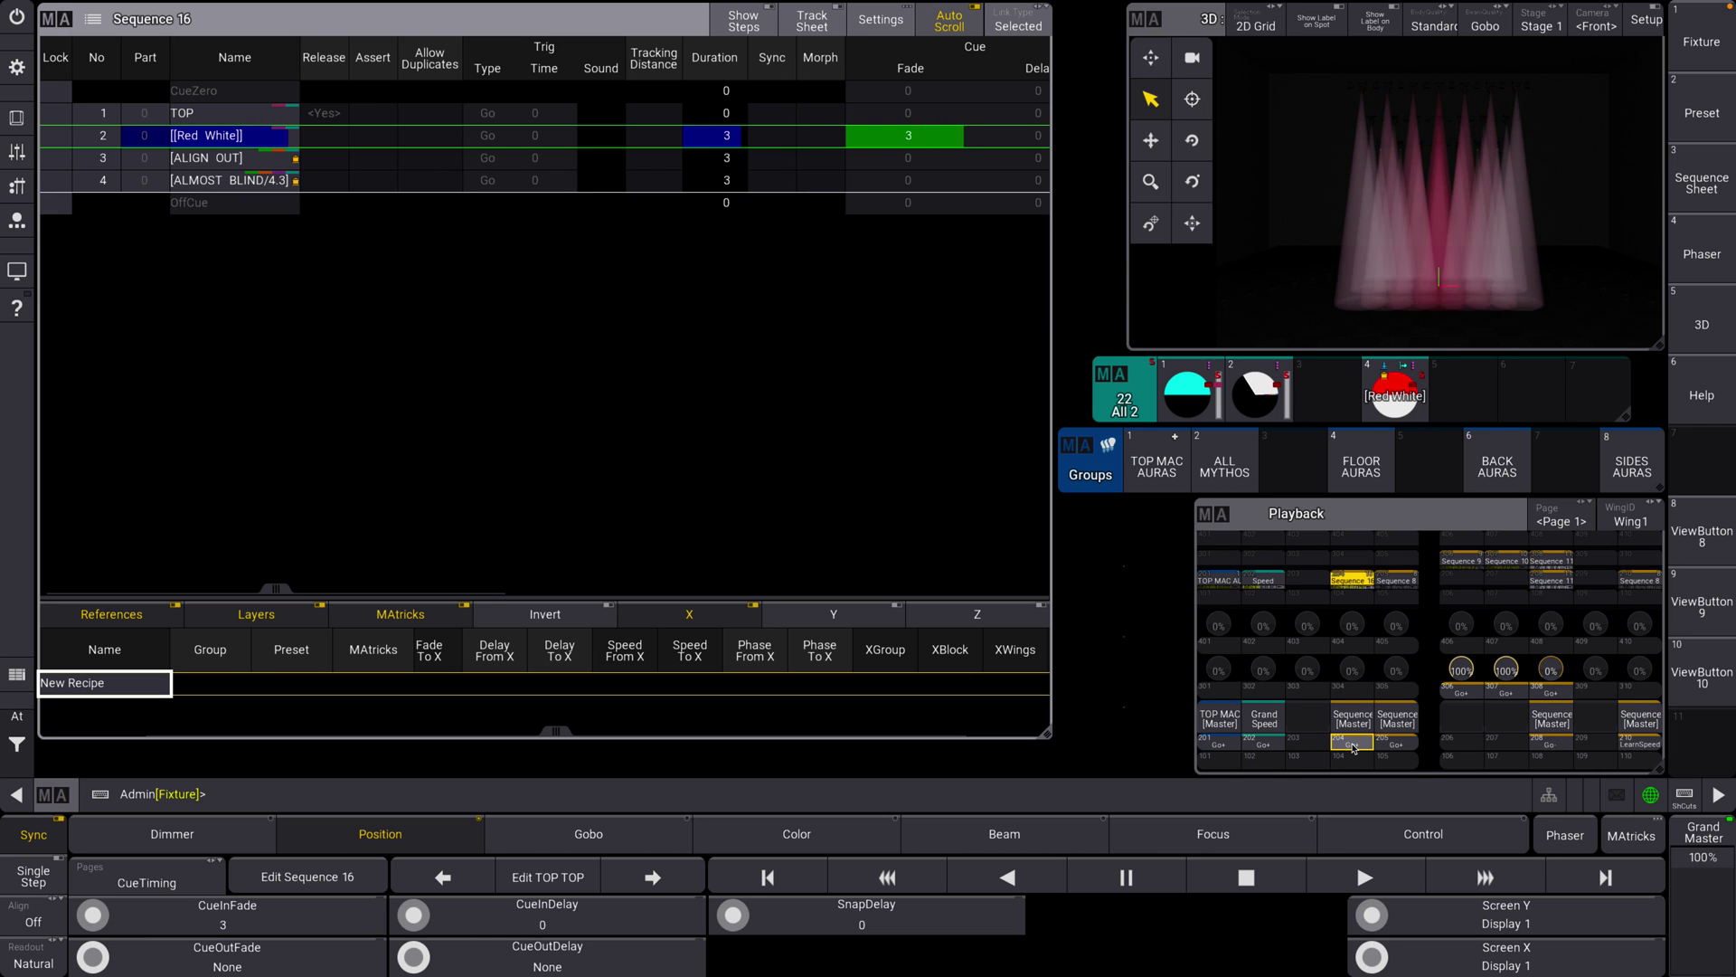
{"action": "left_click", "coordinate": [1353, 745]}
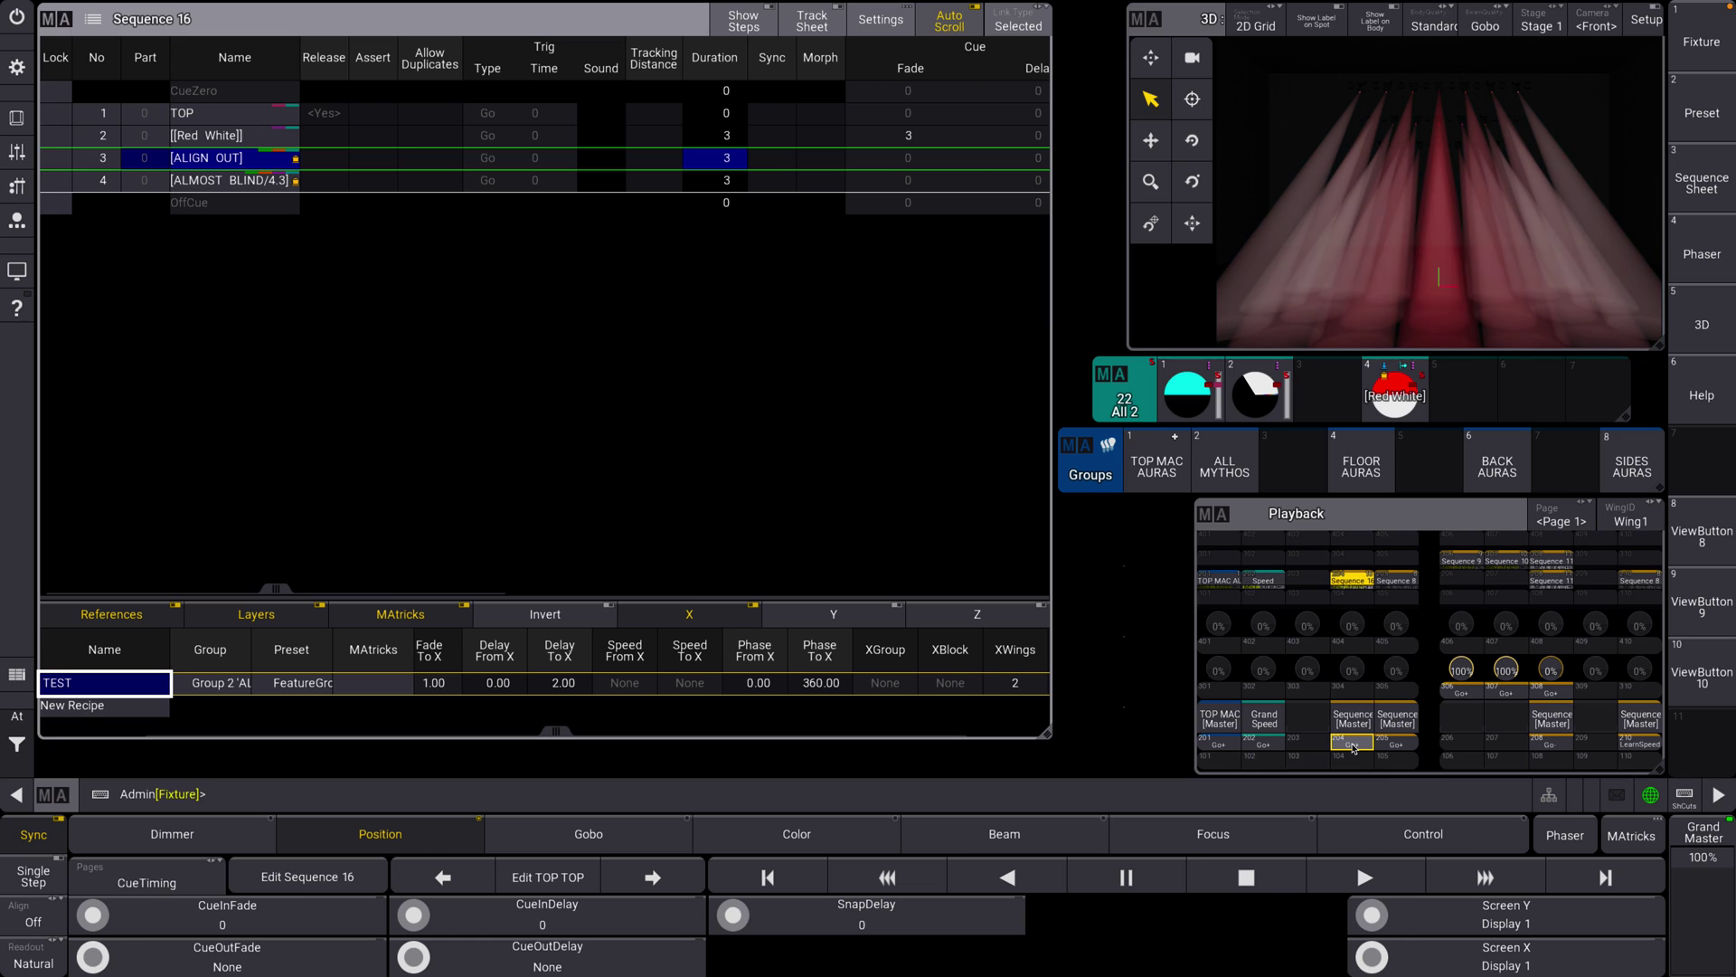
{"action": "left_click", "coordinate": [1353, 745]}
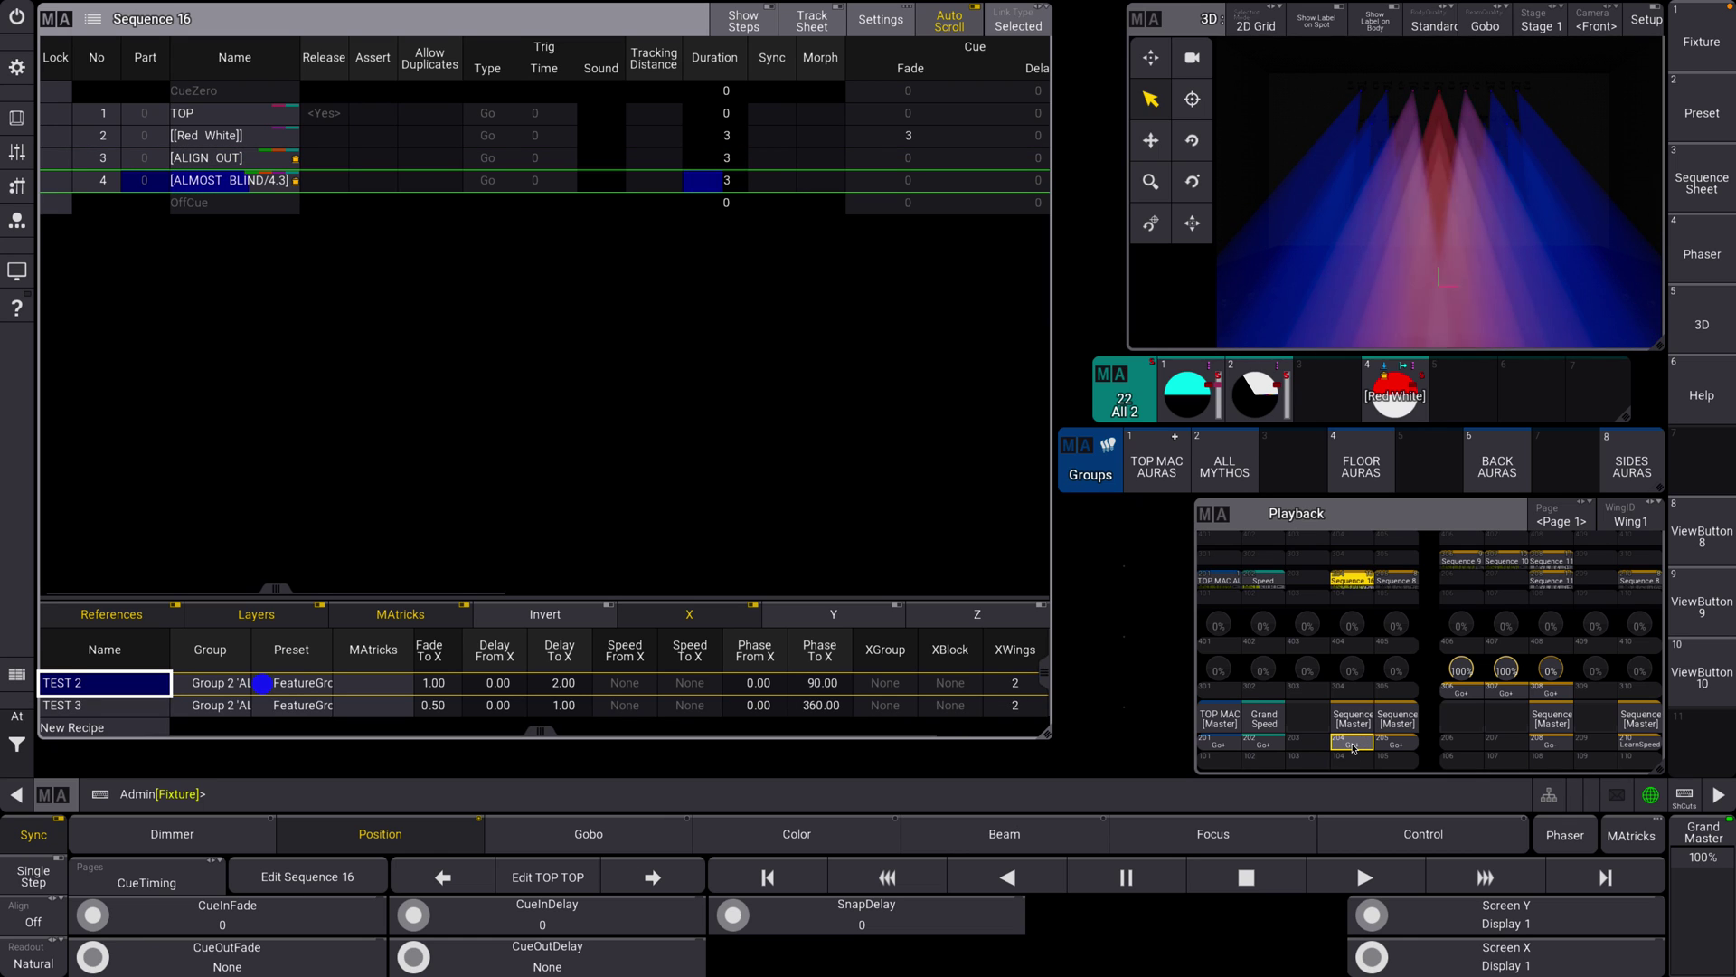